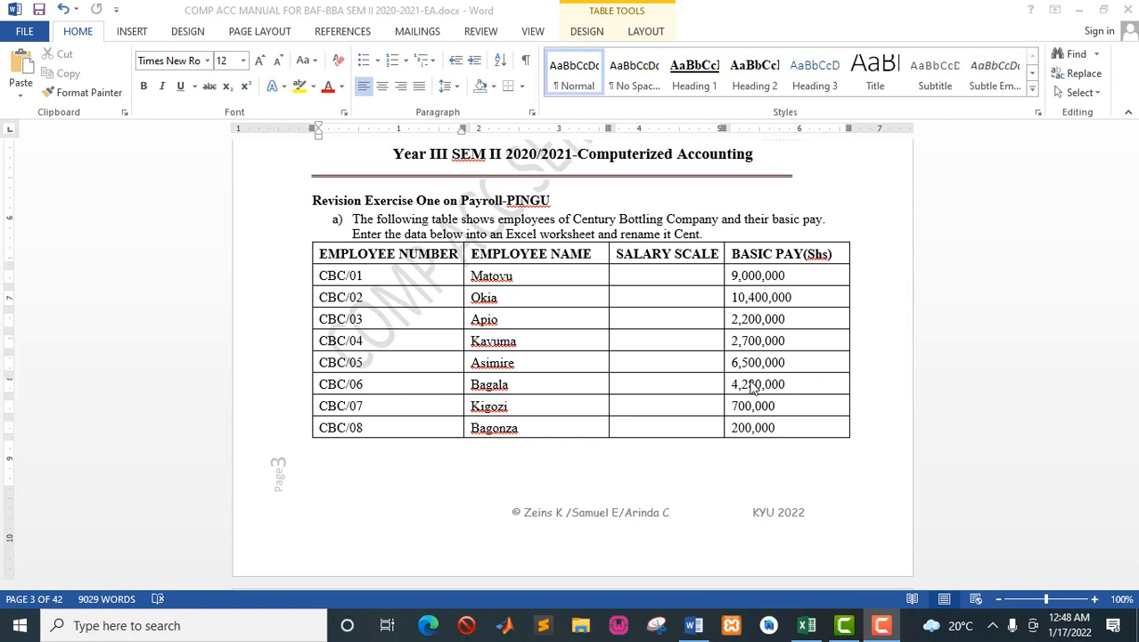
Step: Read through the payroll exercise, covering the employee table, salary scales, allowances, deductions, PAYE bands and required tasks
{"action": "left_click", "coordinate": [654, 293]}
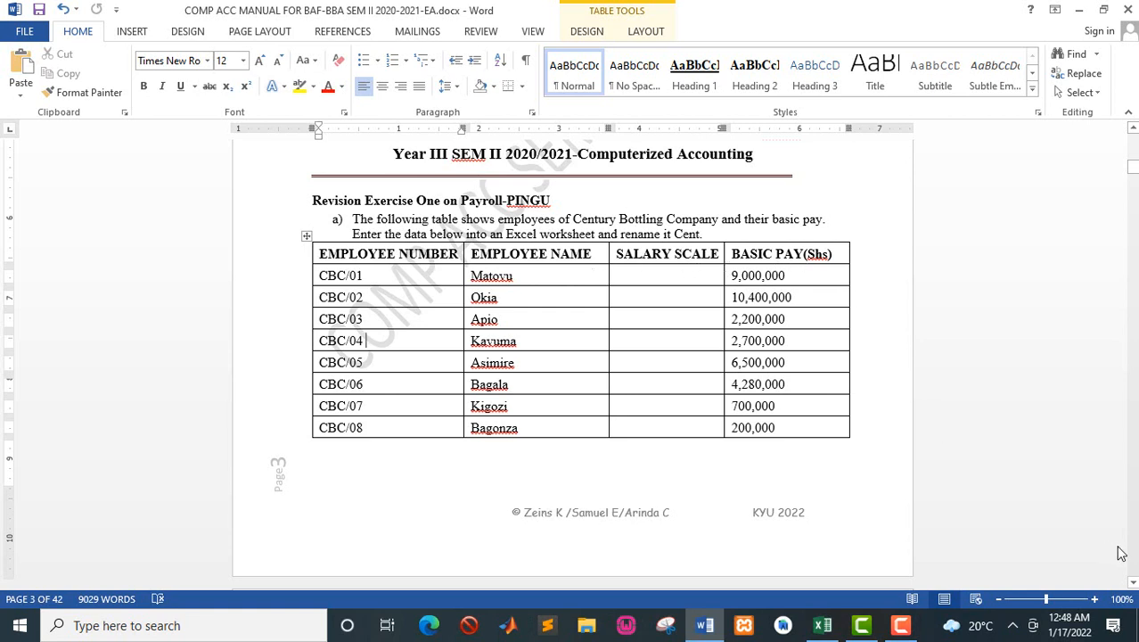
{"action": "left_click", "coordinate": [1133, 582]}
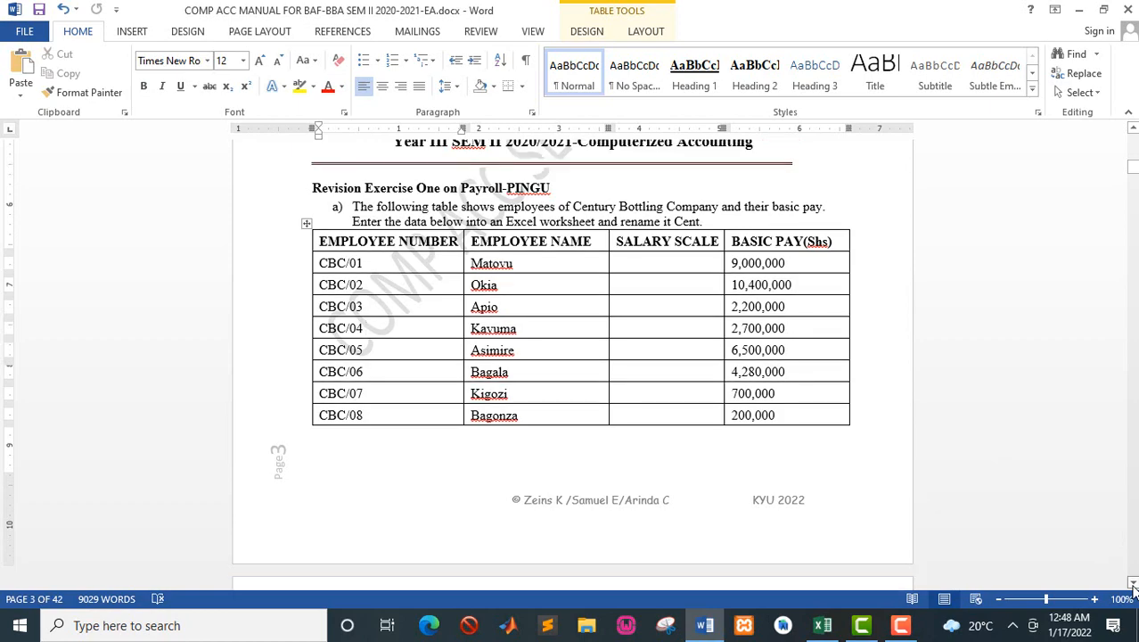
{"action": "left_click", "coordinate": [1133, 584]}
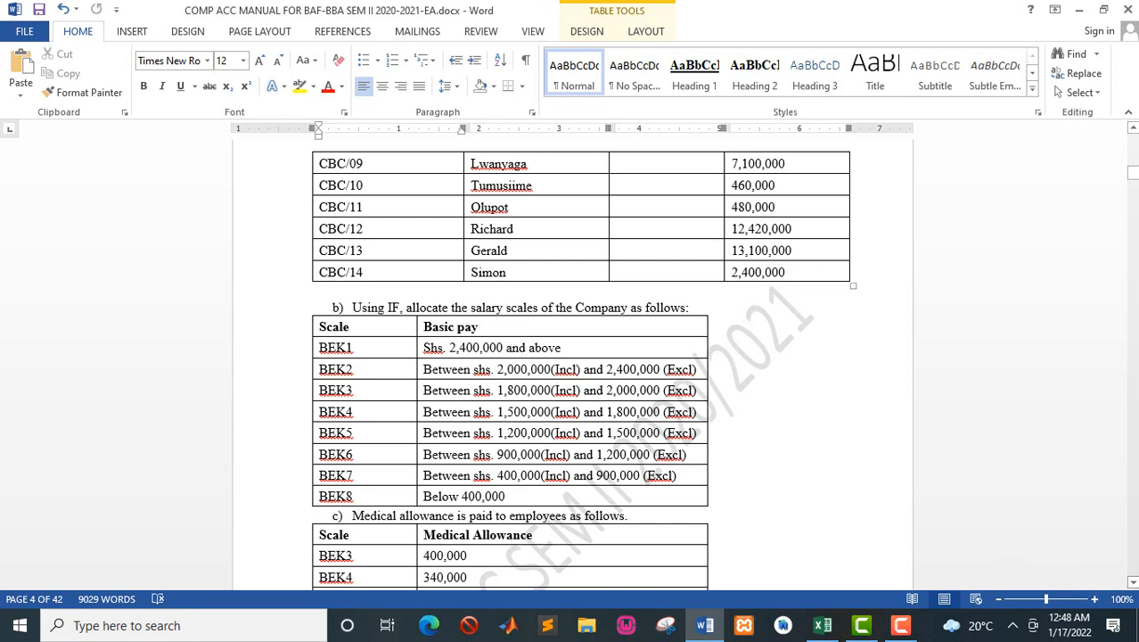
{"action": "left_click", "coordinate": [1134, 585]}
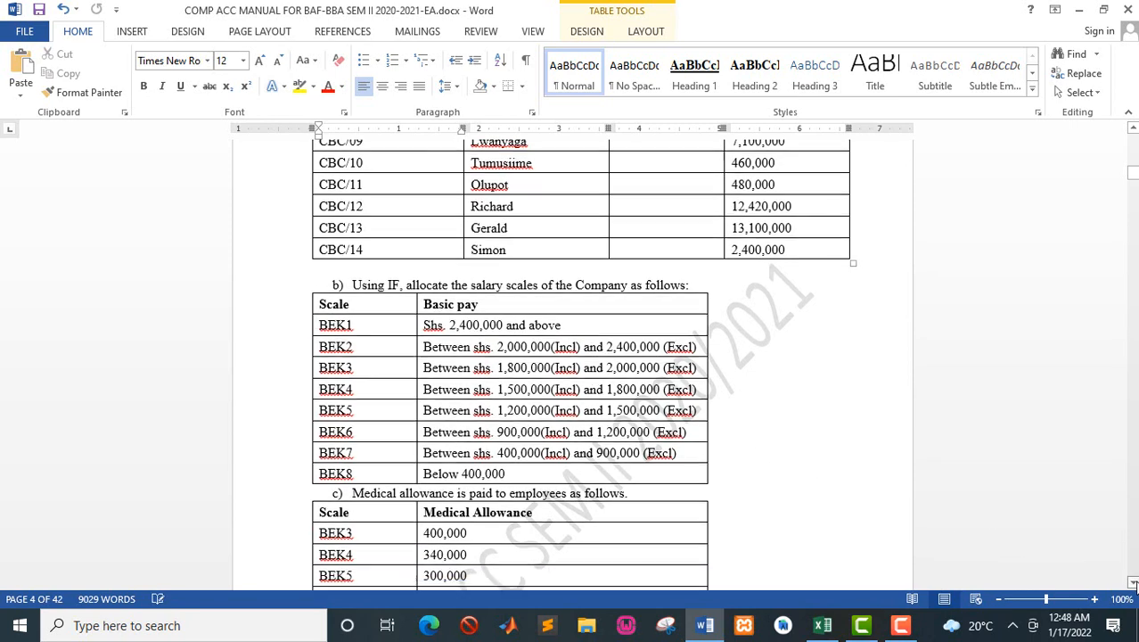
{"action": "left_click", "coordinate": [1135, 585]}
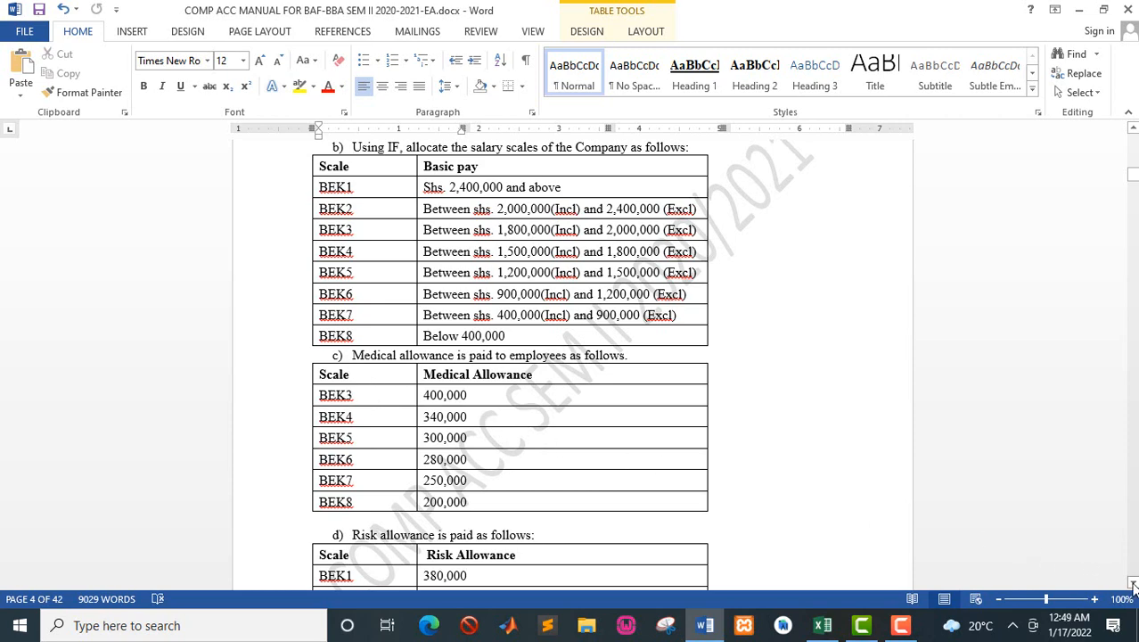
{"action": "left_click_drag", "start_coordinate": [1134, 583], "coordinate": [1134, 584]}
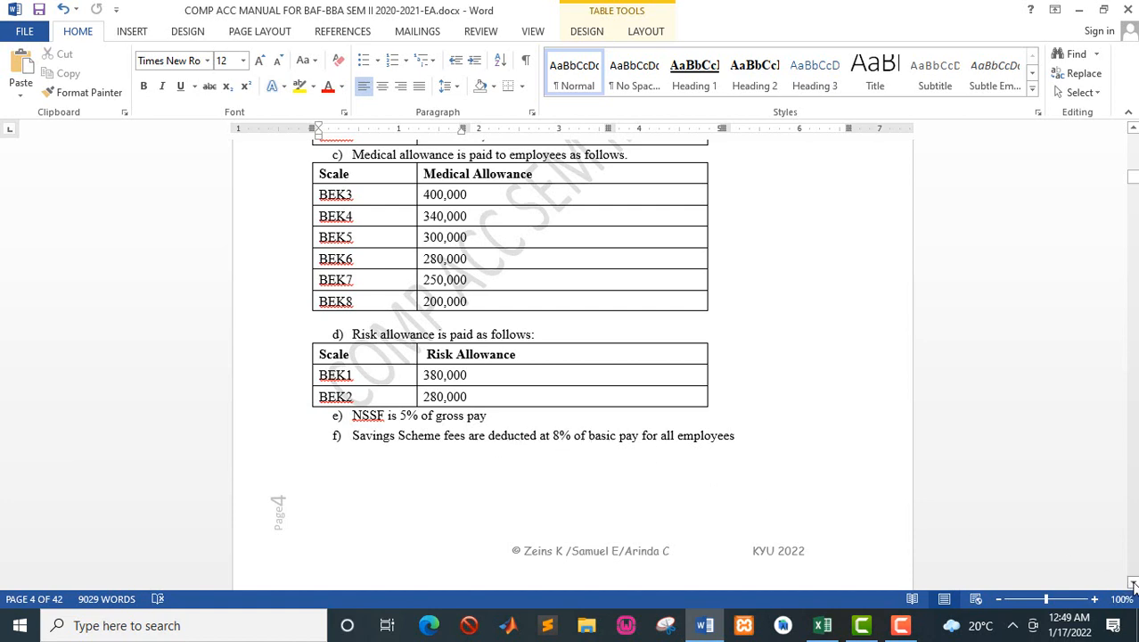
{"action": "left_click_drag", "start_coordinate": [1134, 584], "coordinate": [1134, 584]}
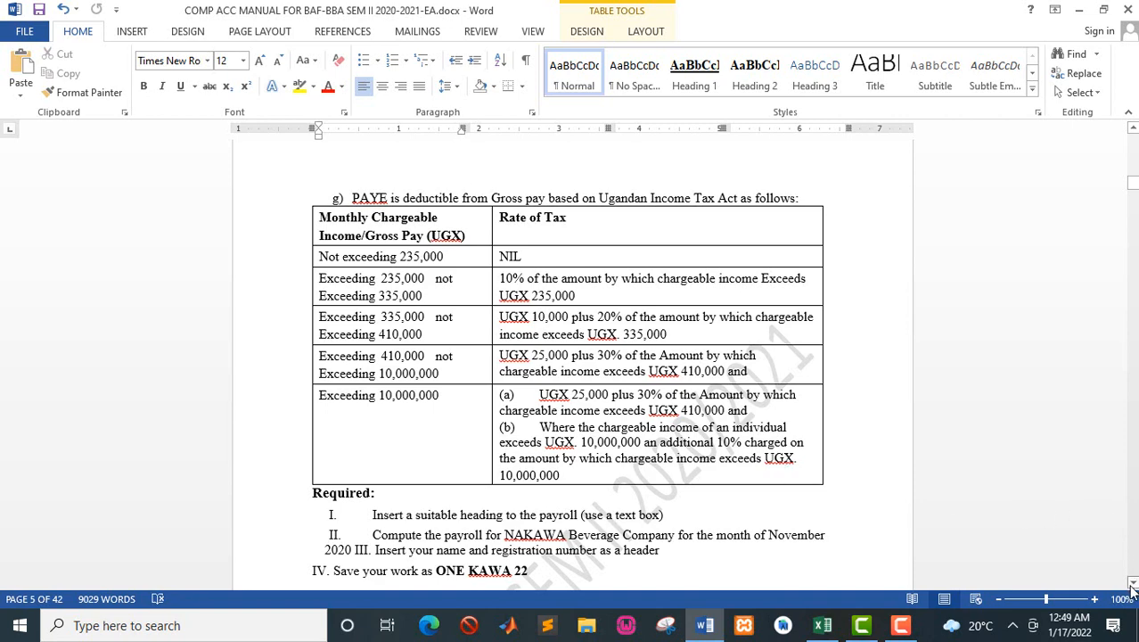
{"action": "left_click", "coordinate": [1132, 584]}
{"action": "left_click", "coordinate": [1133, 585]}
{"action": "left_click", "coordinate": [1132, 585]}
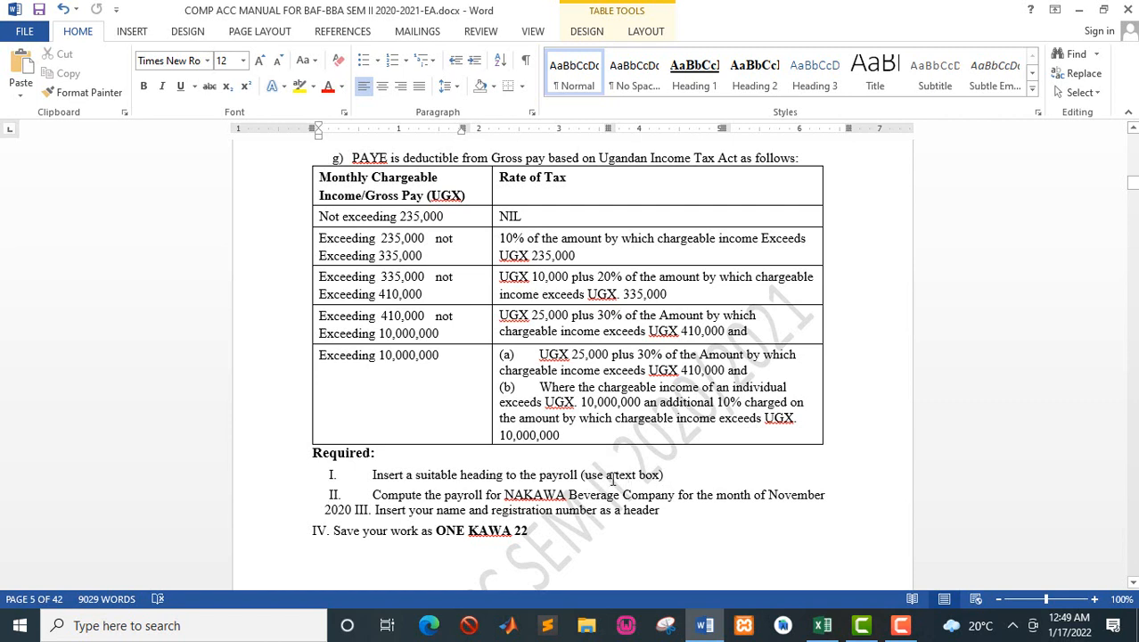
{"action": "left_click_drag", "start_coordinate": [608, 476], "coordinate": [660, 479]}
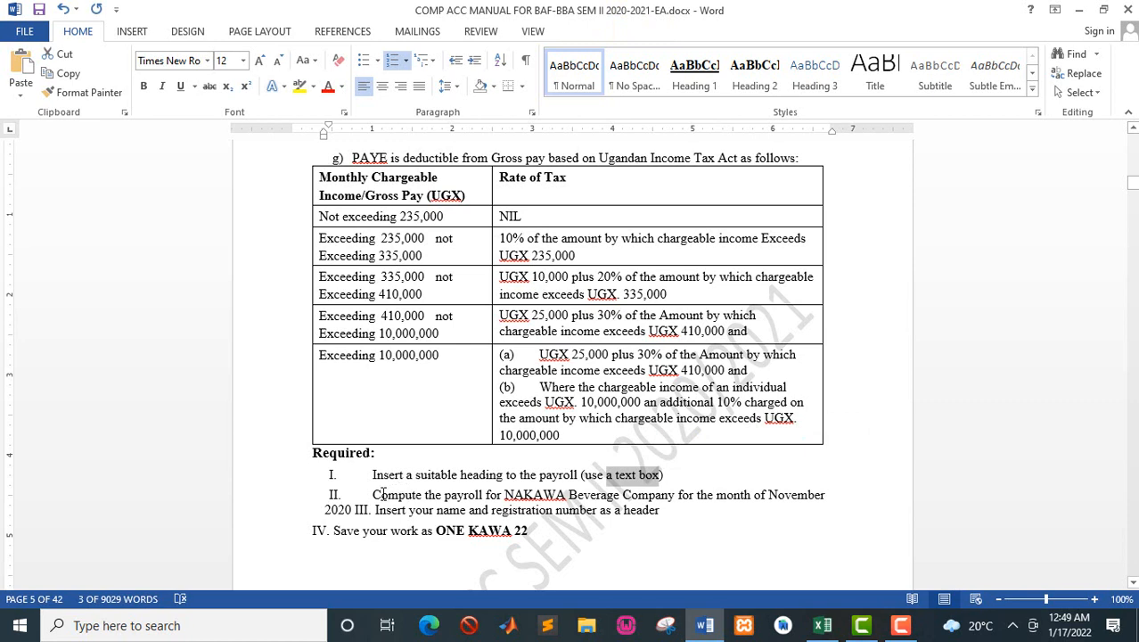
{"action": "left_click", "coordinate": [382, 495]}
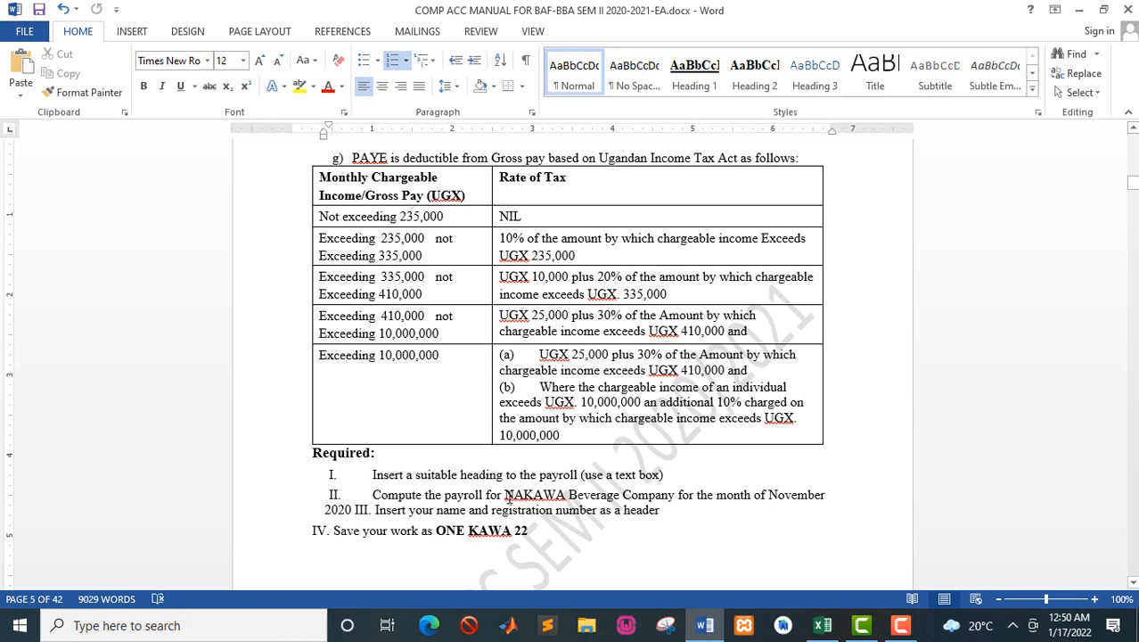
Step: Copy "NAKAWA Beverage Company for the month of November 2020 III" from the required tasks and switch to the ONE KAWA 22 workbook in Excel
{"action": "left_click_drag", "start_coordinate": [504, 495], "coordinate": [371, 510]}
{"action": "key", "text": "ctrl+c"}
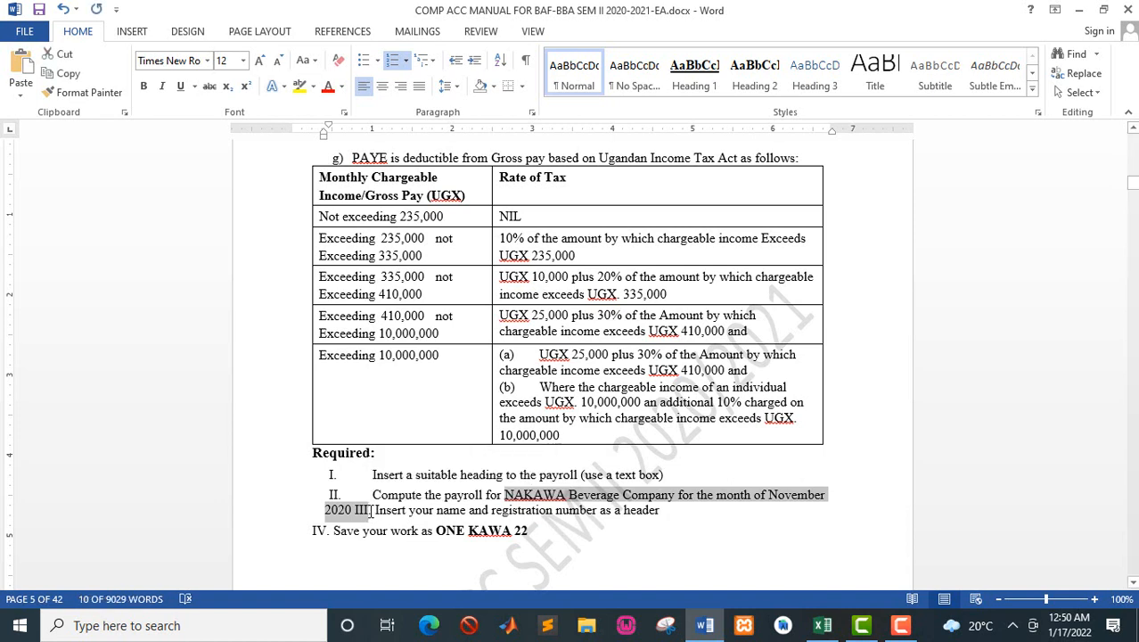
{"action": "left_click", "coordinate": [417, 479]}
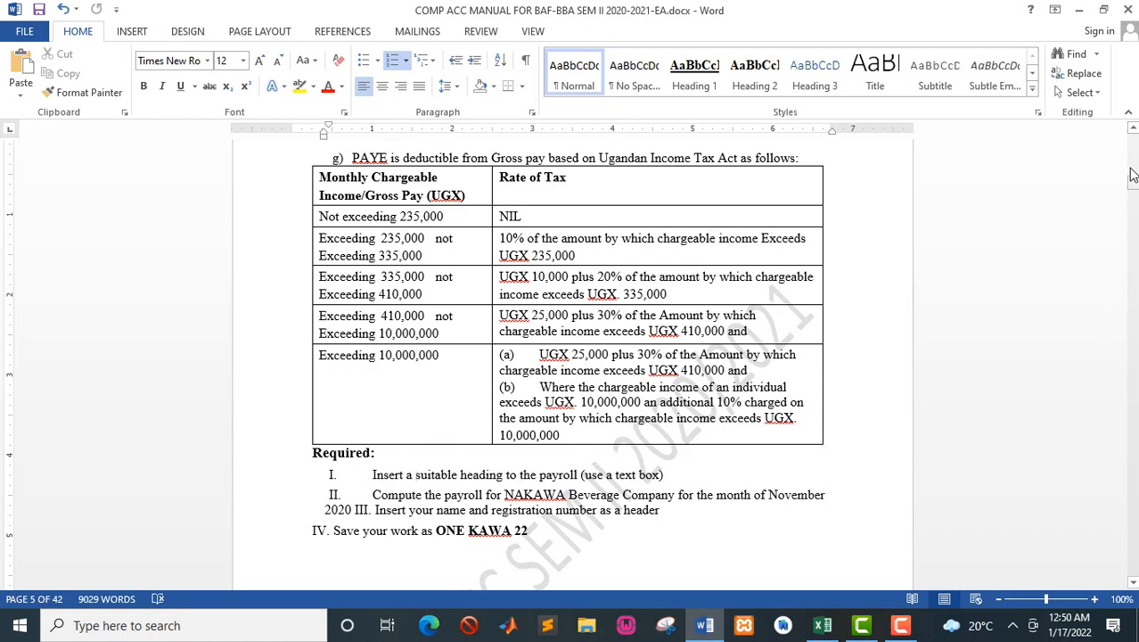
{"action": "left_click_drag", "start_coordinate": [1133, 187], "coordinate": [1134, 169]}
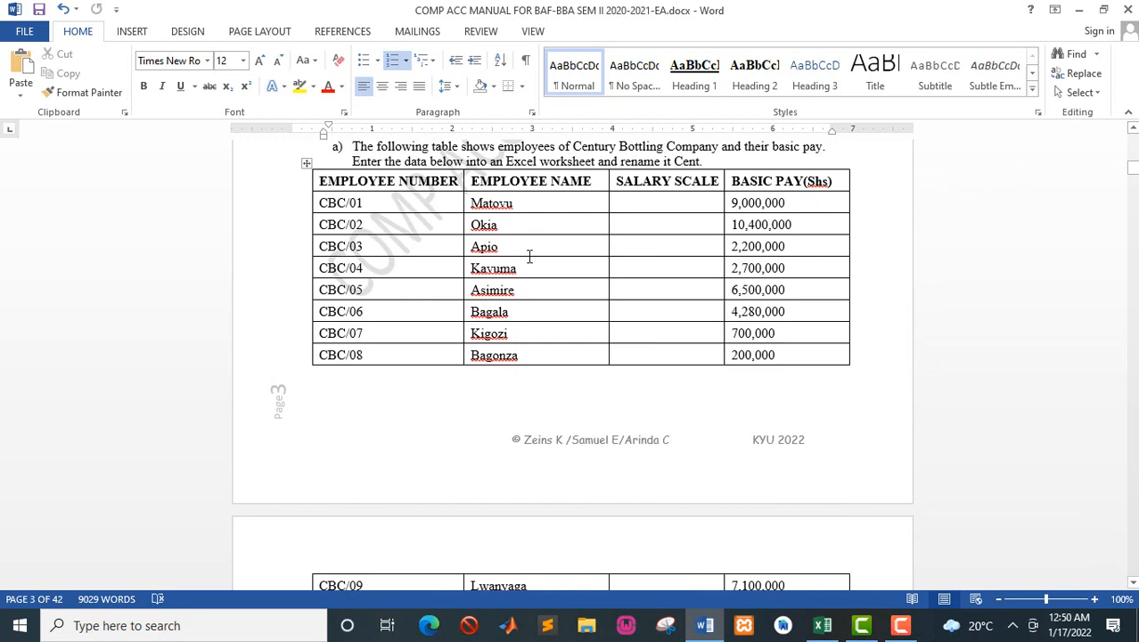
{"action": "left_click", "coordinate": [821, 626]}
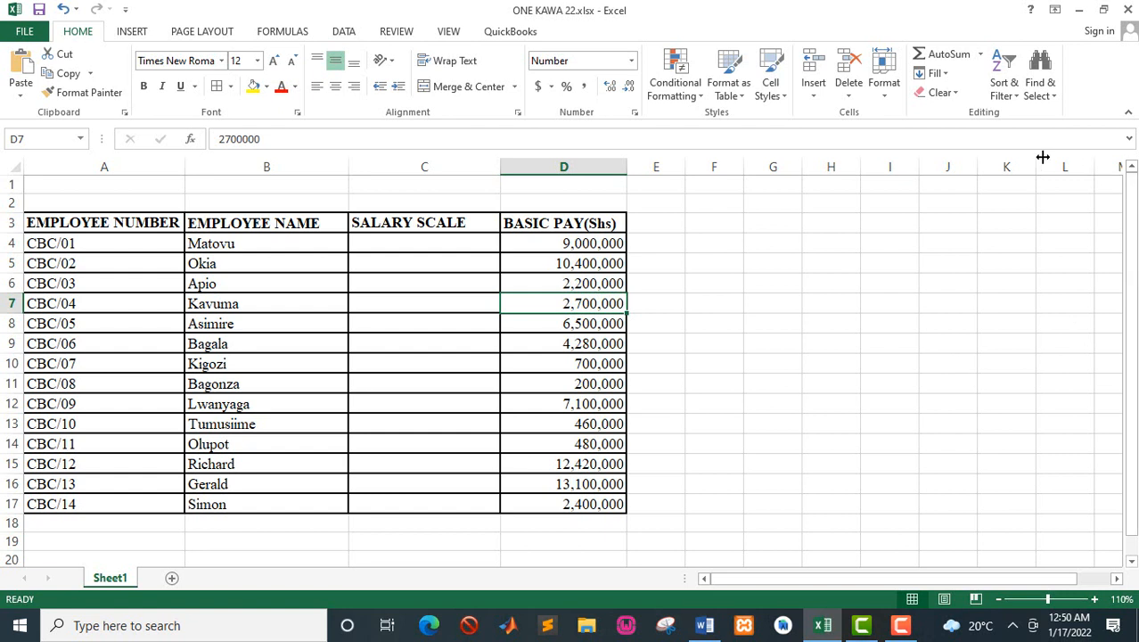
Step: Insert a text box above the payroll table containing the copied company heading, sized to fit the text
{"action": "left_click", "coordinate": [132, 31]}
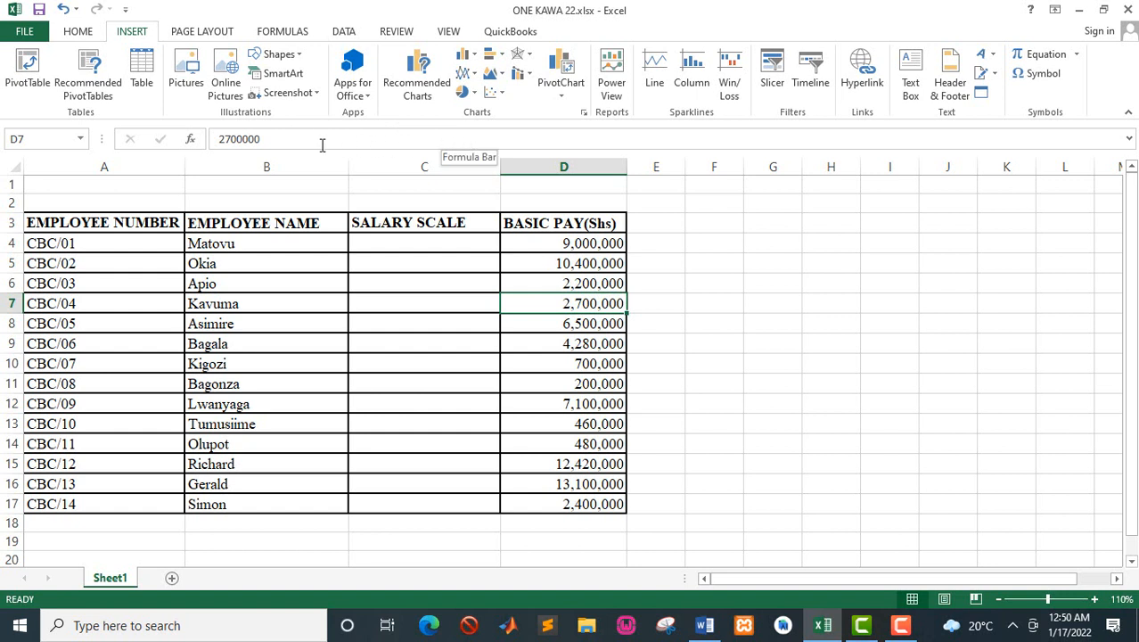
{"action": "left_click", "coordinate": [303, 58]}
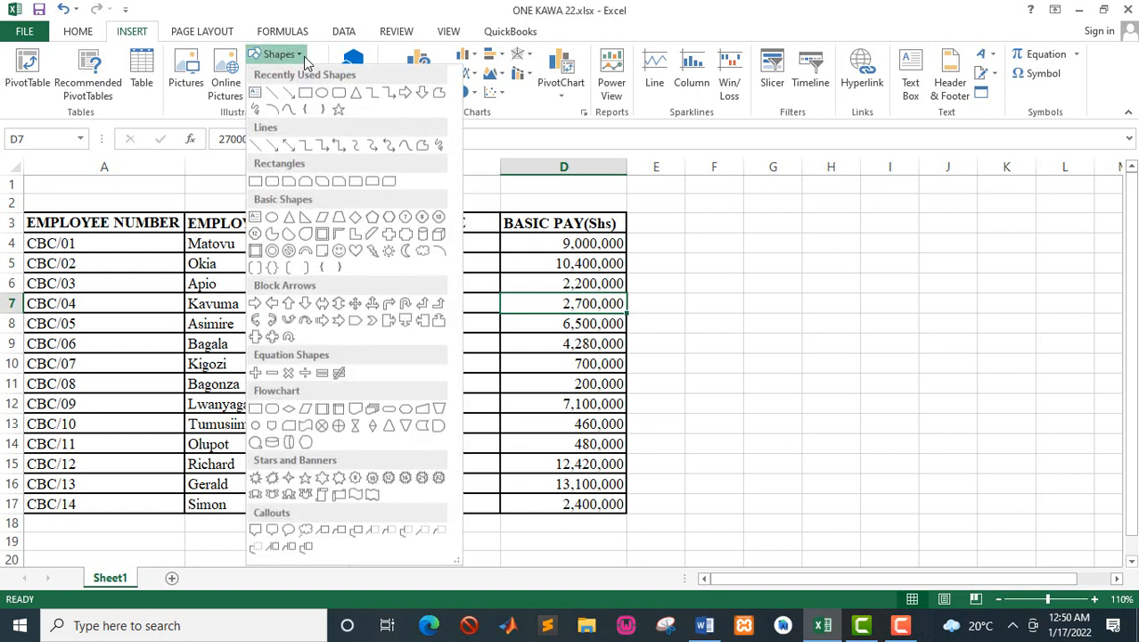
{"action": "left_click", "coordinate": [255, 95]}
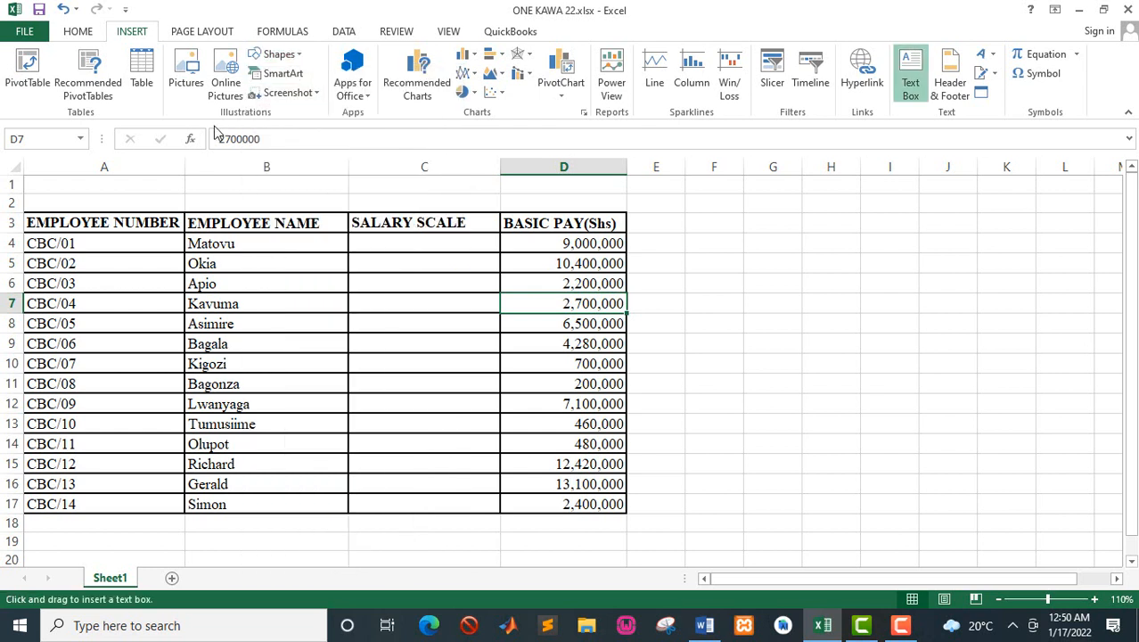
{"action": "mouse_move", "coordinate": [64, 185]}
{"action": "left_mouse_down"}
{"action": "mouse_move", "coordinate": [244, 173]}
{"action": "mouse_move", "coordinate": [513, 198]}
{"action": "left_mouse_up"}
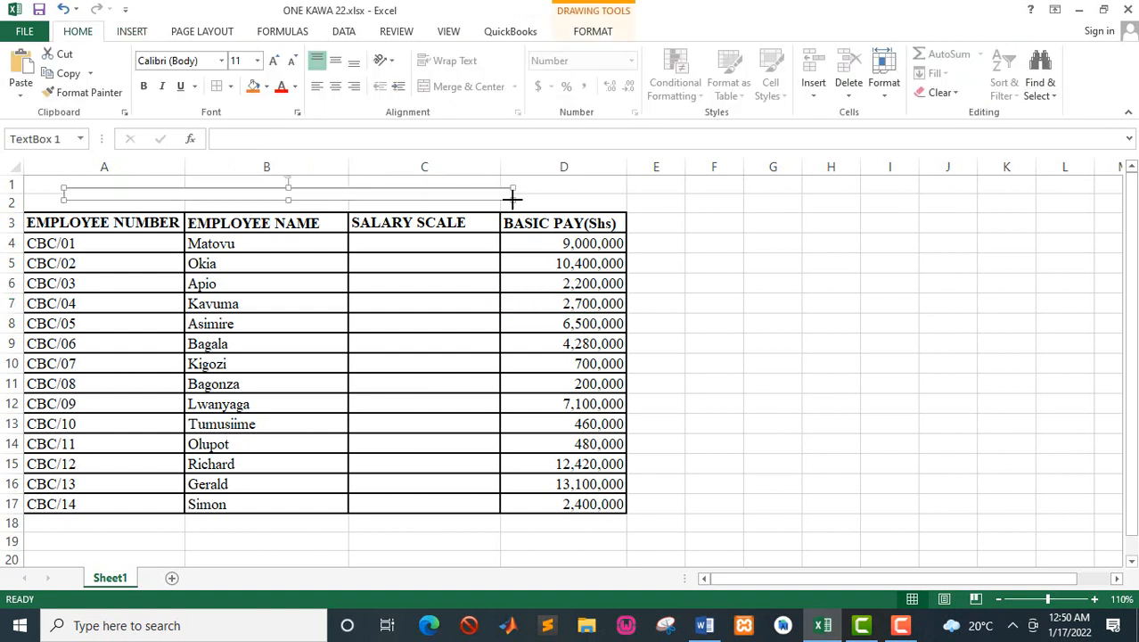
{"action": "key", "text": "ctrl+v"}
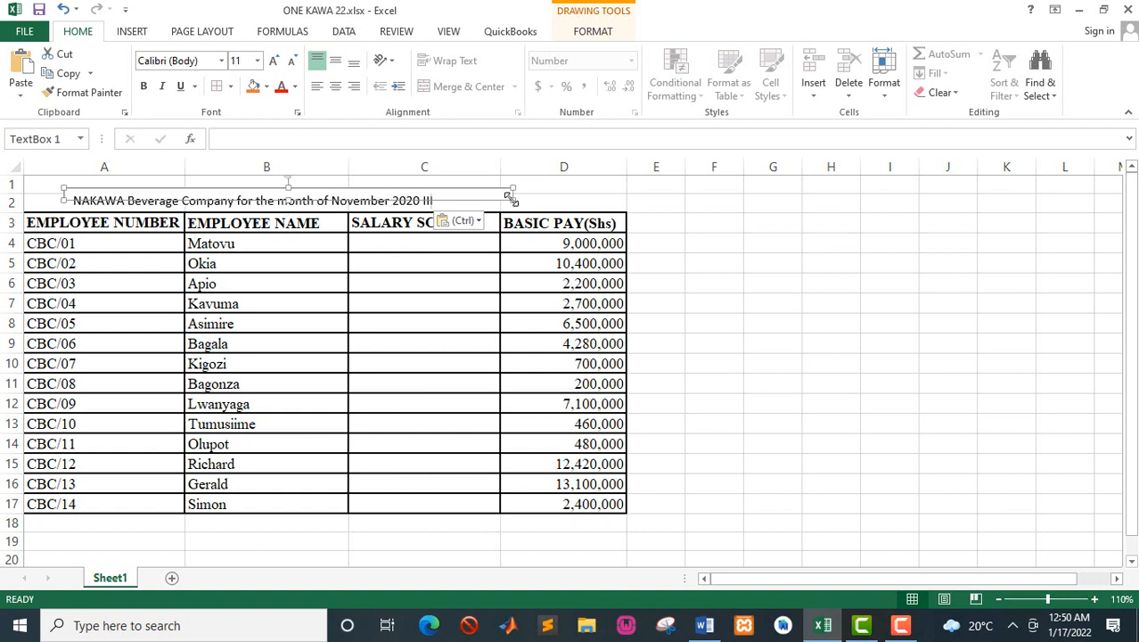
{"action": "left_click_drag", "start_coordinate": [513, 200], "coordinate": [552, 201]}
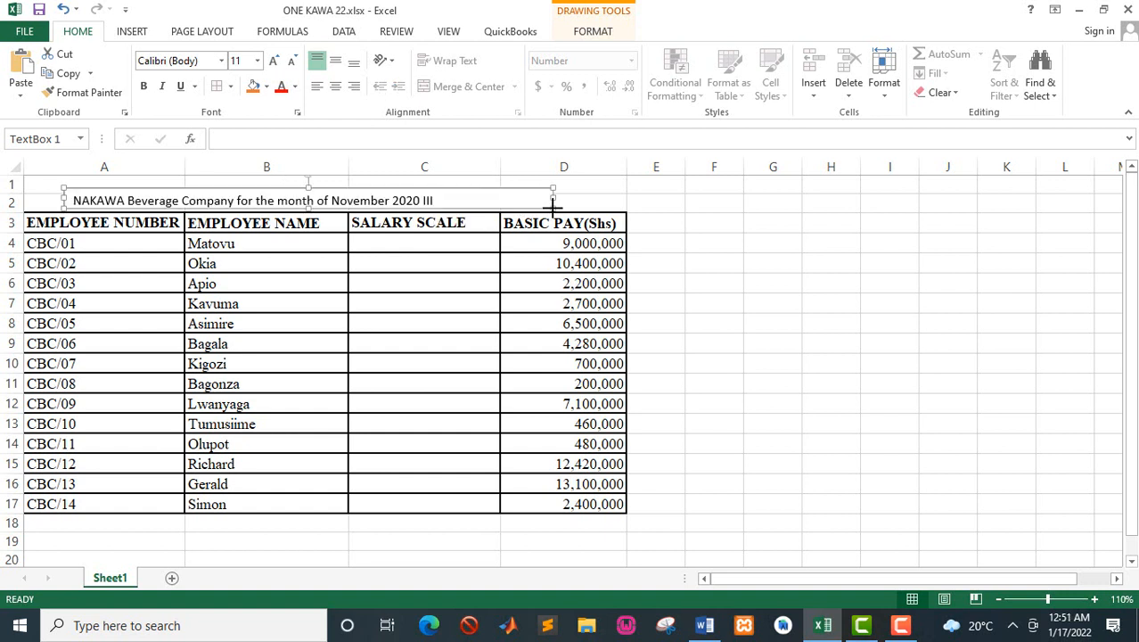
Step: Bold and reword the text box heading to "NAKAWA Beverage Company payroll for the month of November 2020", and save the workbook
{"action": "left_click", "coordinate": [144, 87]}
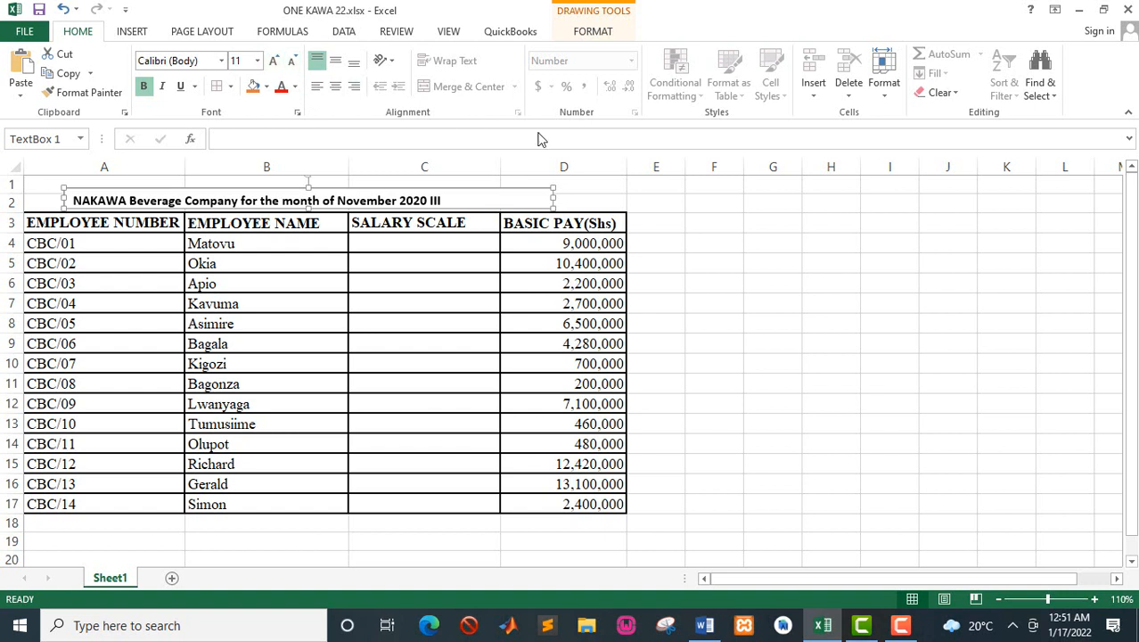
{"action": "left_click", "coordinate": [241, 200]}
{"action": "type", "text": "payrol"}
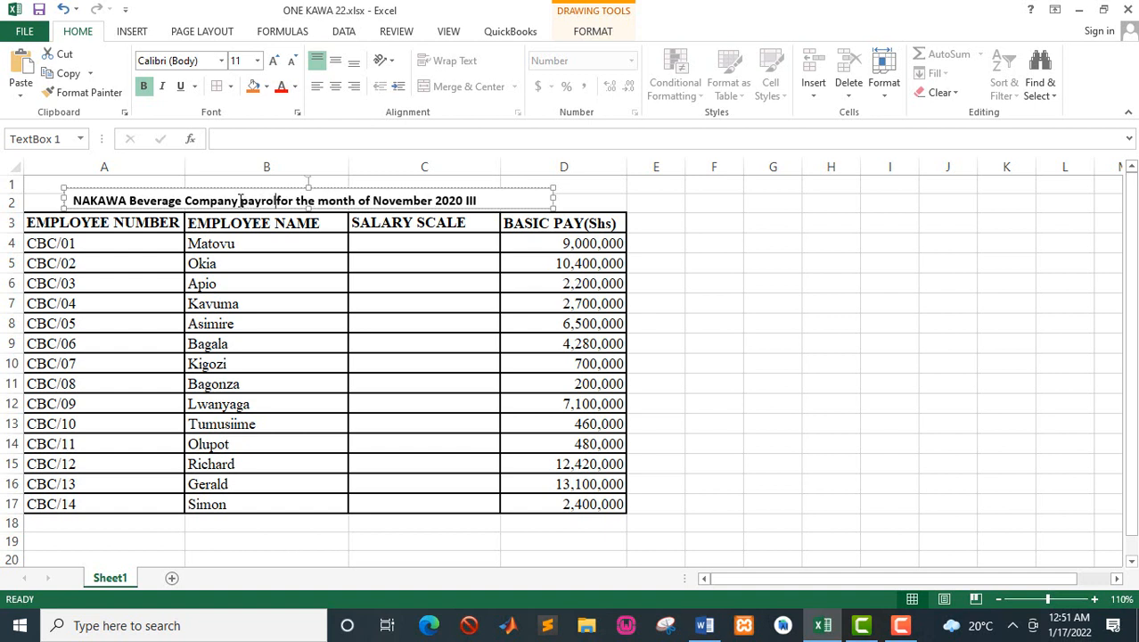
{"action": "type", "text": "l"}
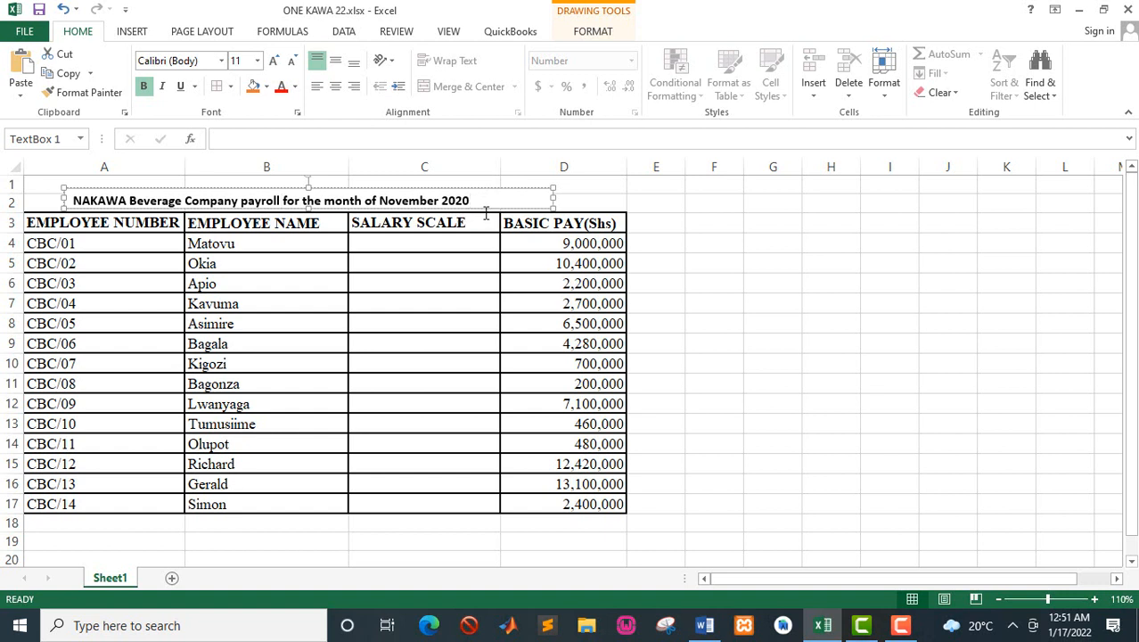
{"action": "left_click", "coordinate": [453, 260]}
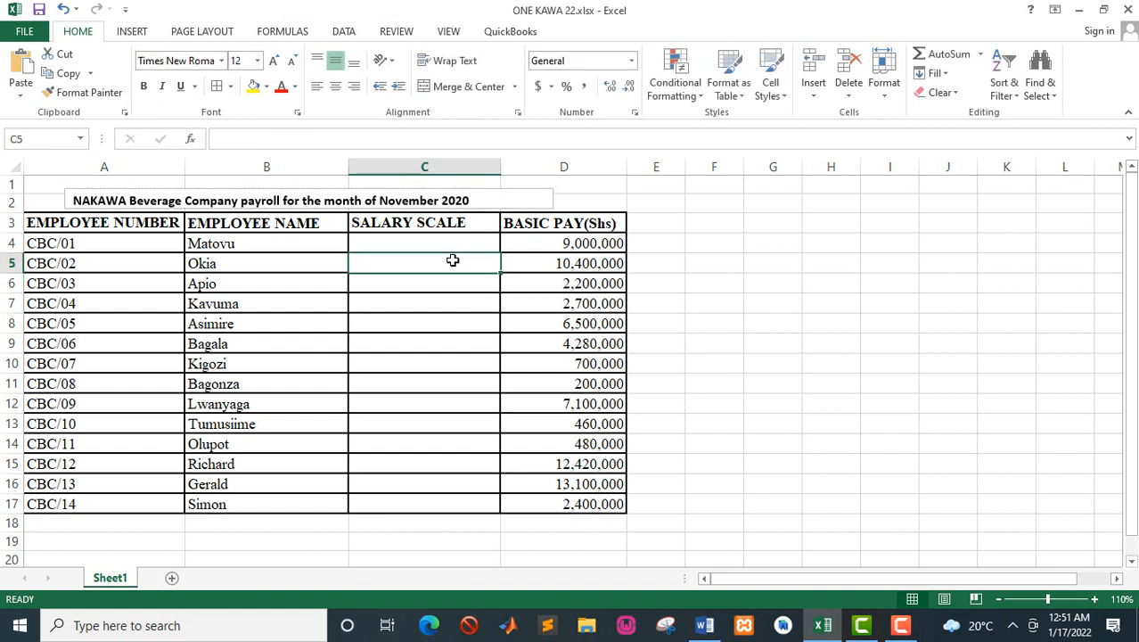
{"action": "key", "text": "ctrl+s"}
Step: Merge and center cells A19:C19 and enter the bold title "ADDITIONAL INFORMATION" there
{"action": "left_click_drag", "start_coordinate": [76, 537], "coordinate": [446, 541]}
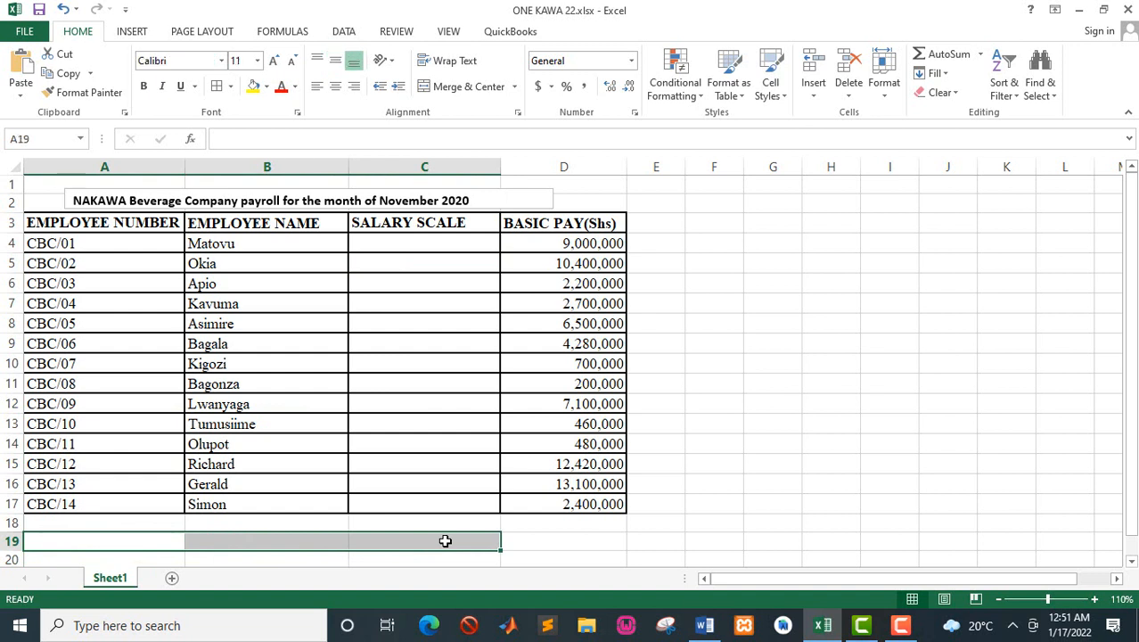
{"action": "left_click", "coordinate": [455, 92]}
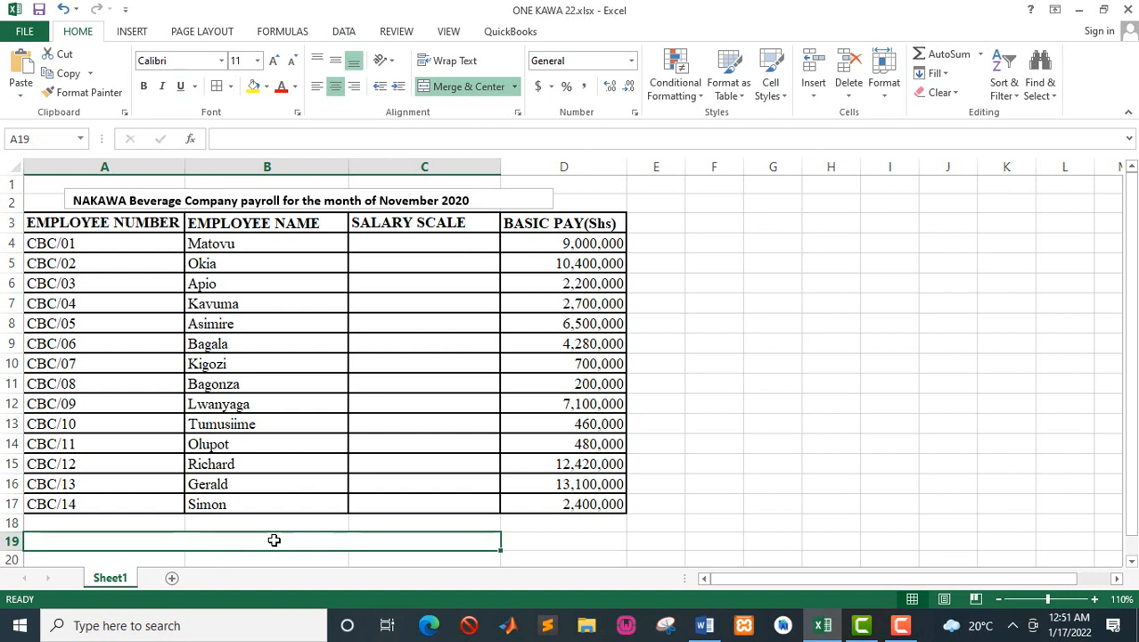
{"action": "type", "text": "AD"}
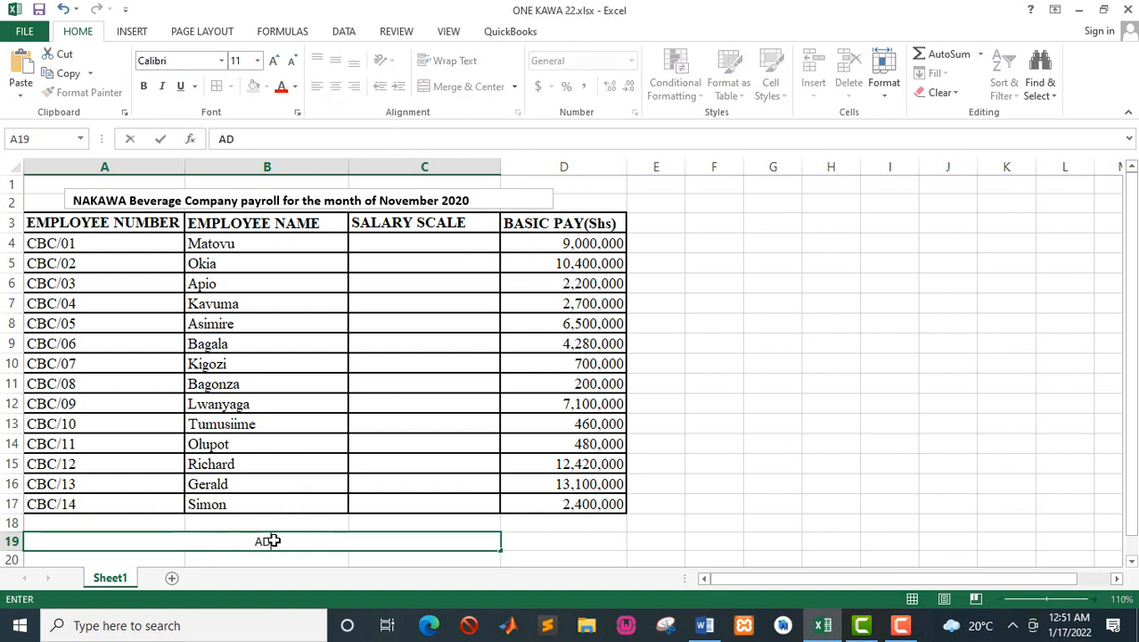
{"action": "type", "text": "DITION"}
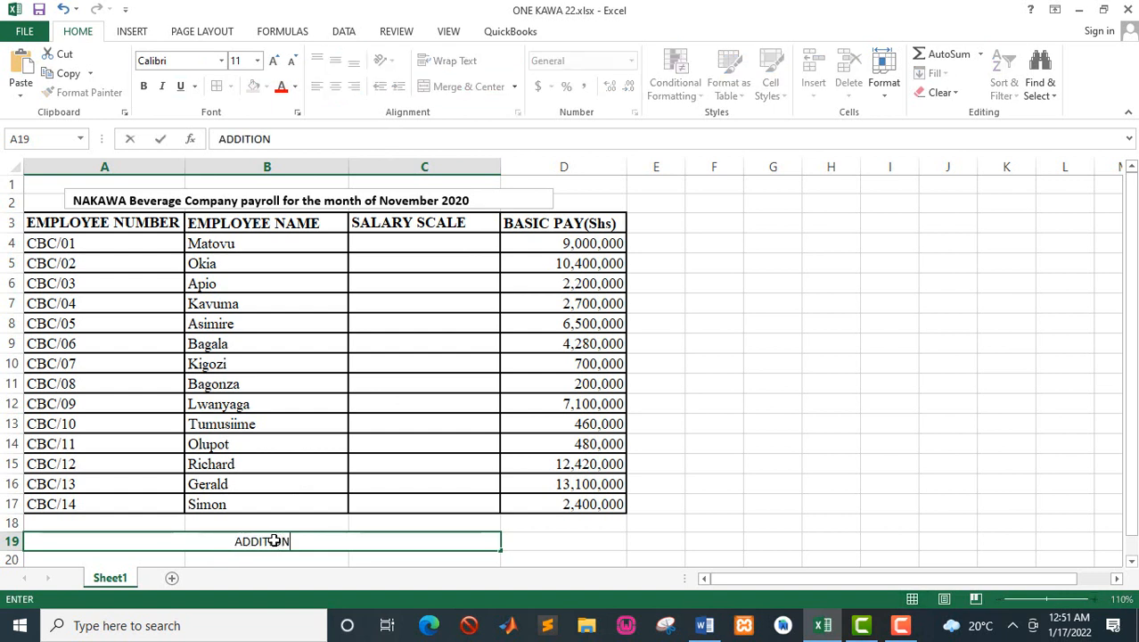
{"action": "type", "text": "AL IN"}
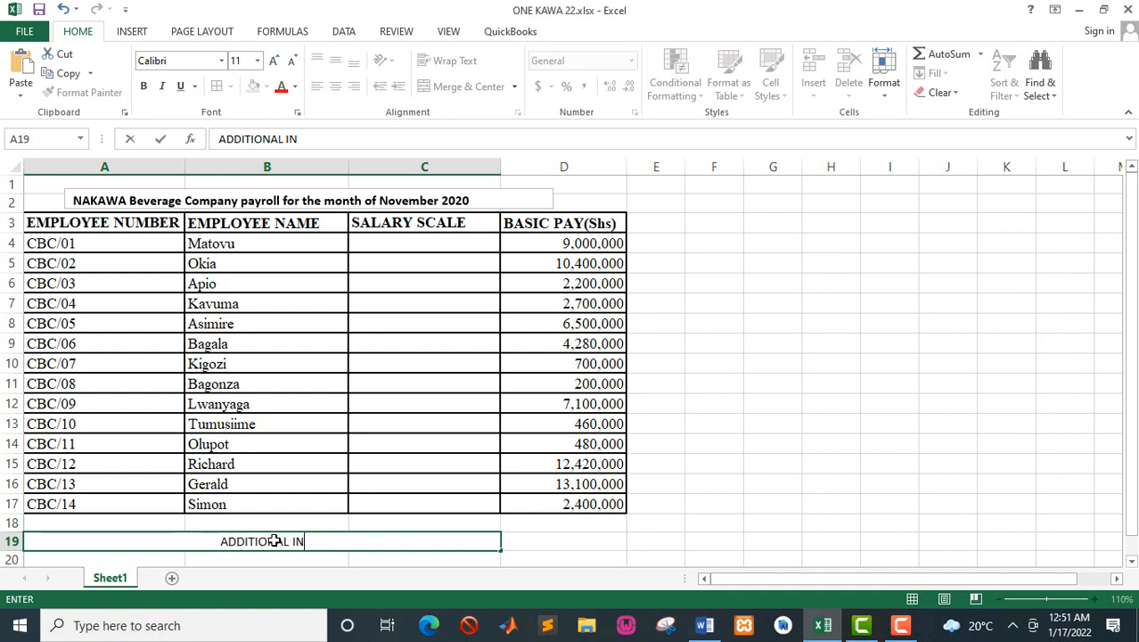
{"action": "type", "text": "FORMATION"}
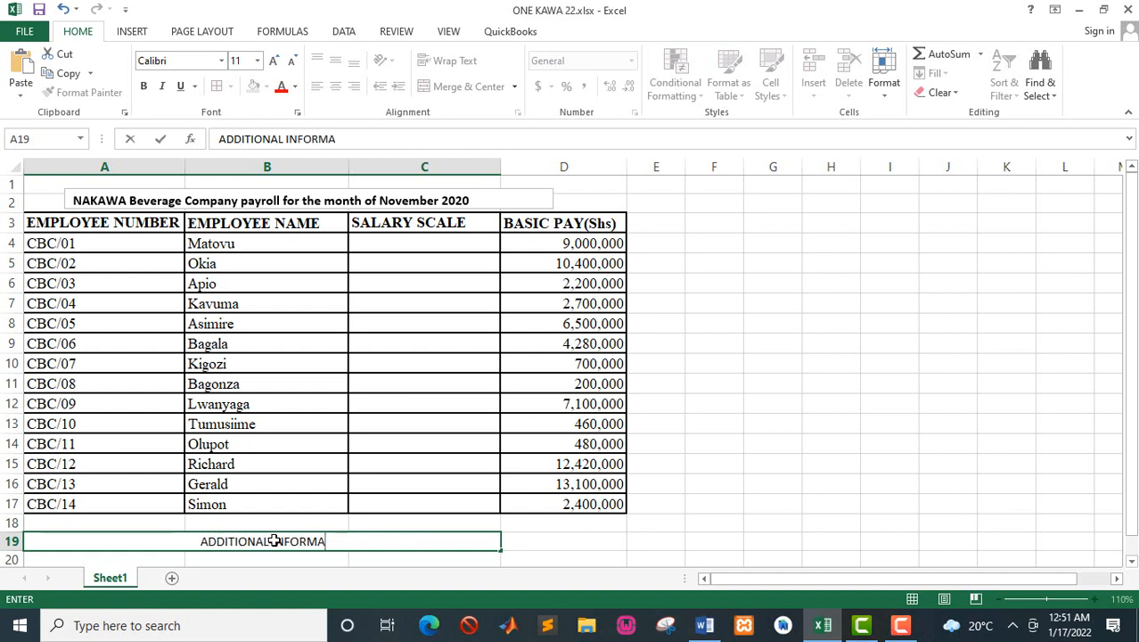
{"action": "left_click", "coordinate": [394, 557]}
{"action": "left_click", "coordinate": [280, 538]}
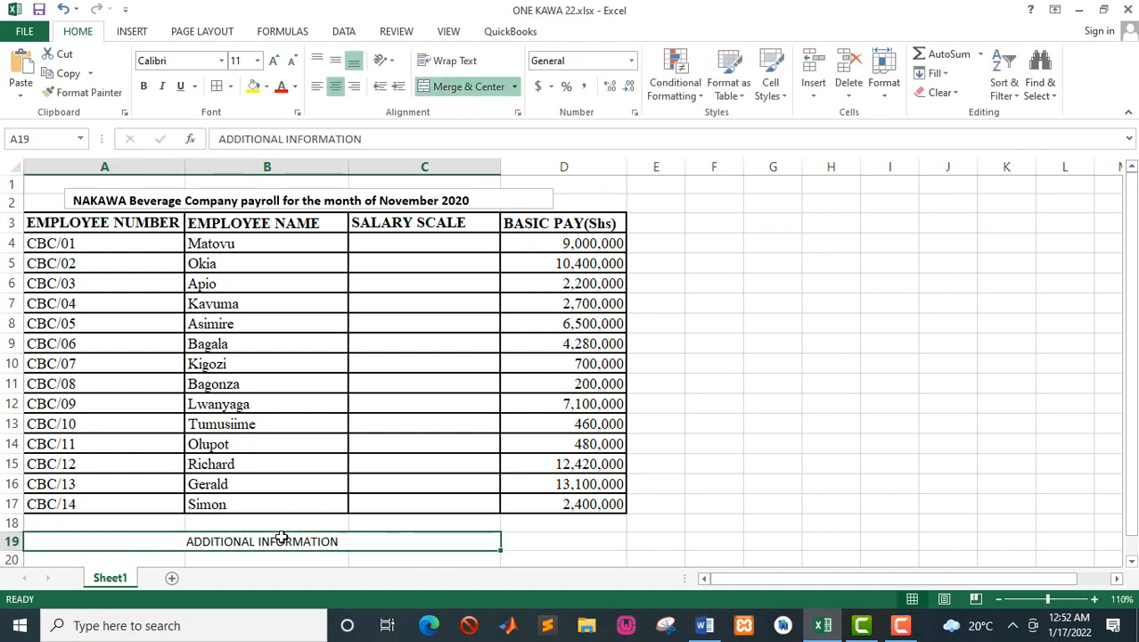
{"action": "key", "text": "ctrl+b"}
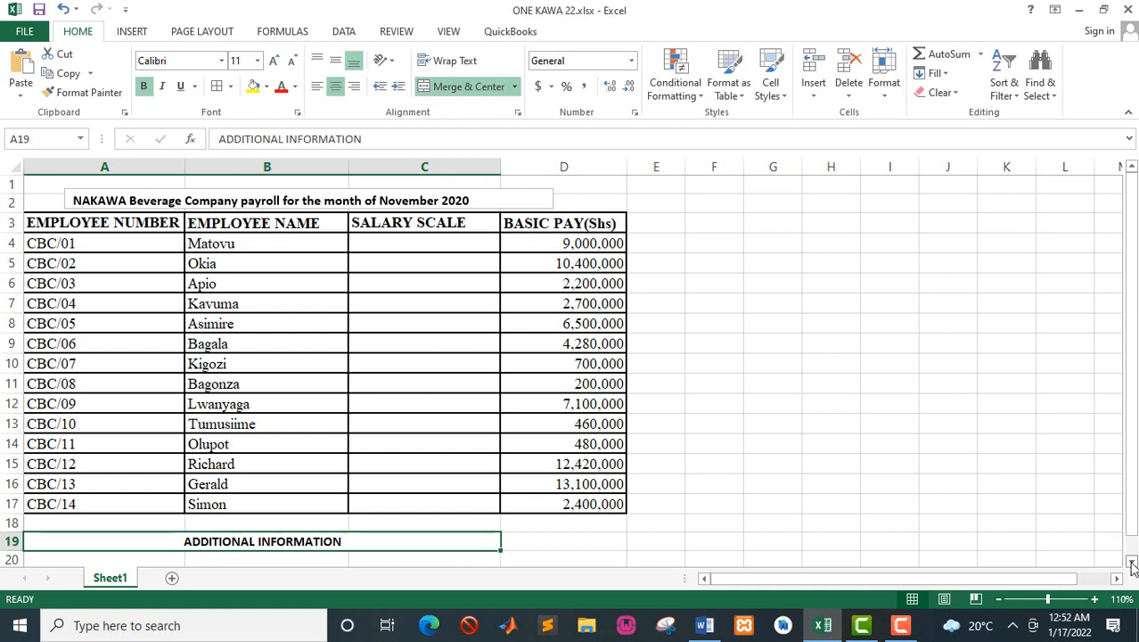
Step: Enter the column label "ITEM" in capitals in cell A20, below the ADDITIONAL INFORMATION title
{"action": "scroll", "coordinate": [1132, 563], "scroll_direction": "down", "scroll_amount": 2}
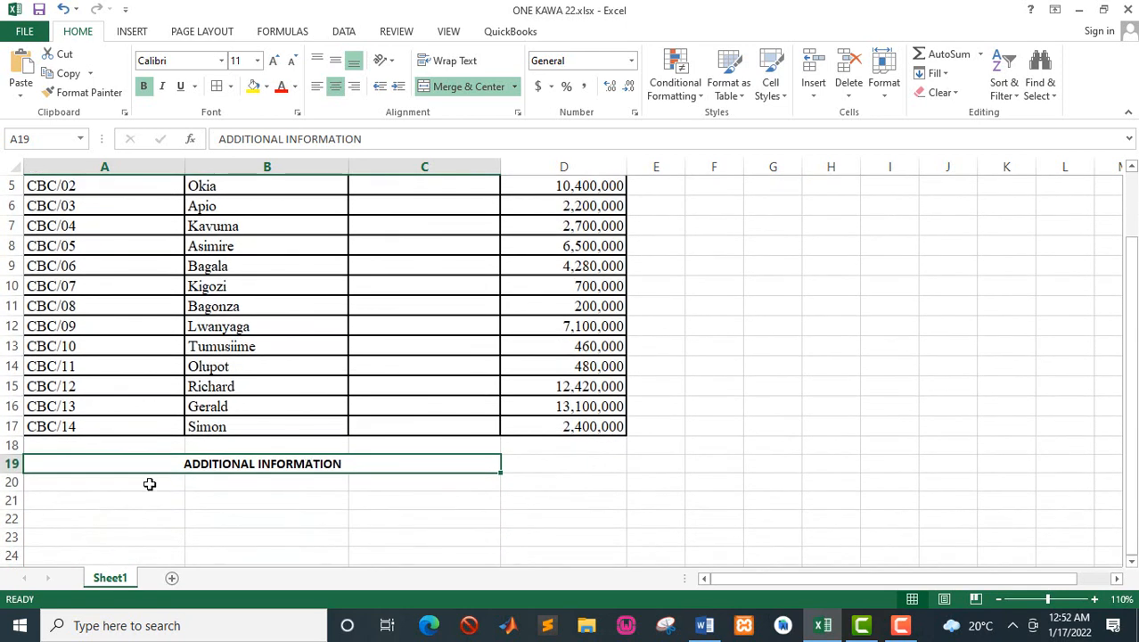
{"action": "left_click", "coordinate": [150, 484]}
{"action": "type", "text": "item"}
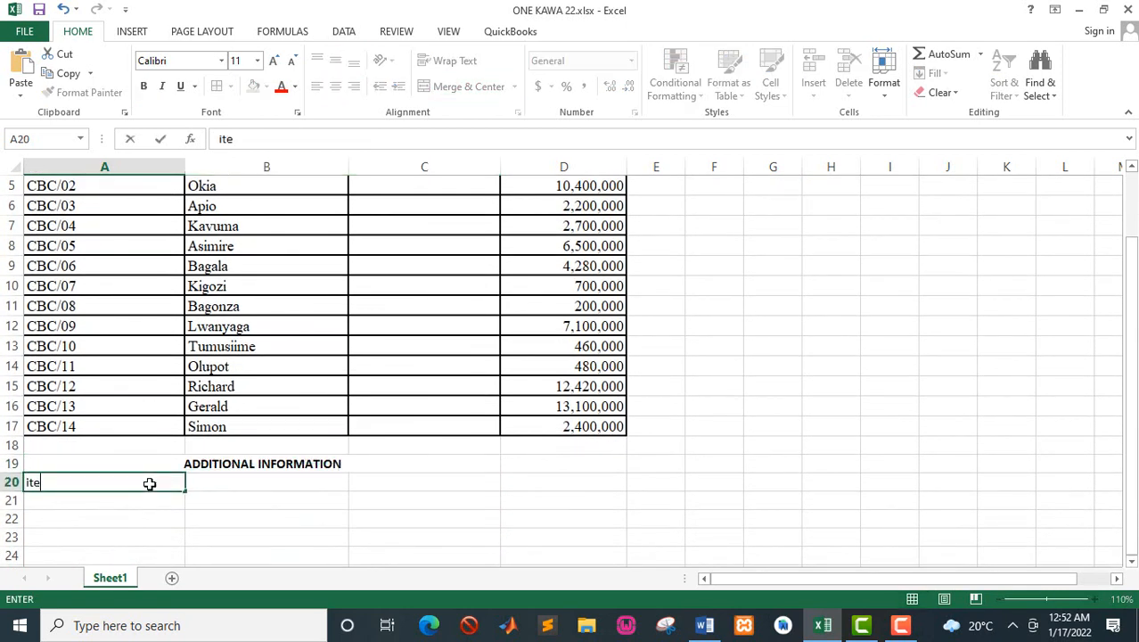
{"action": "key", "text": "BackSpace"}
{"action": "key", "text": "BackSpace"}
{"action": "key", "text": "BackSpace"}
{"action": "type", "text": "TEM"}
{"action": "key", "text": "Return"}
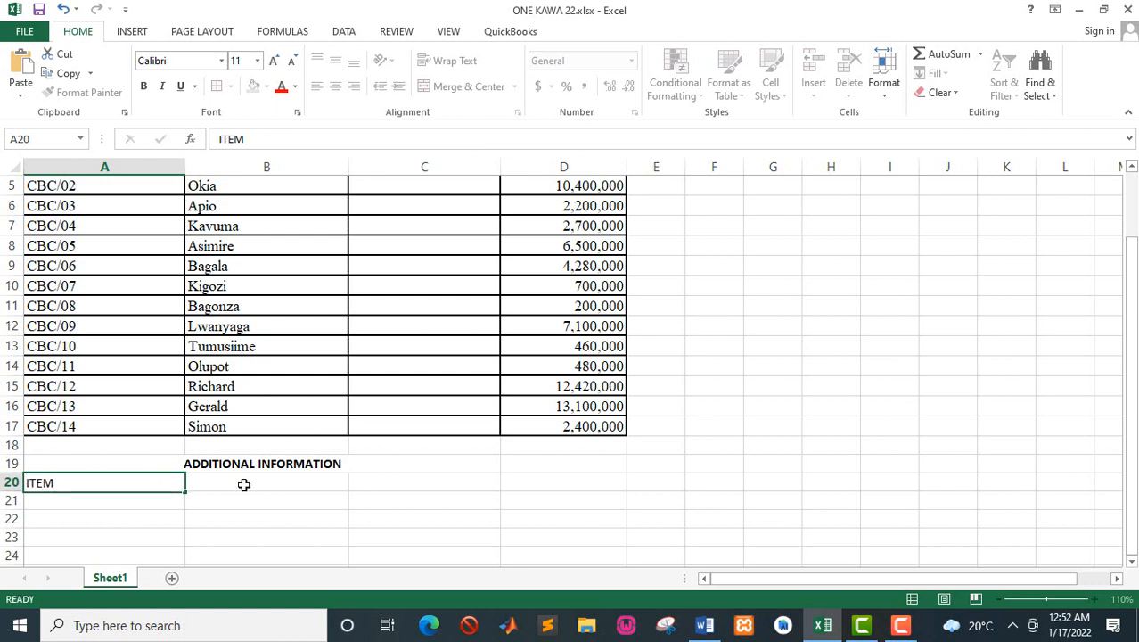
Step: Enter the column label "VALUE" in cell B20 and bold both column labels, ITEM and VALUE, in A20:B20
{"action": "left_click", "coordinate": [244, 484]}
{"action": "type", "text": "VALUE"}
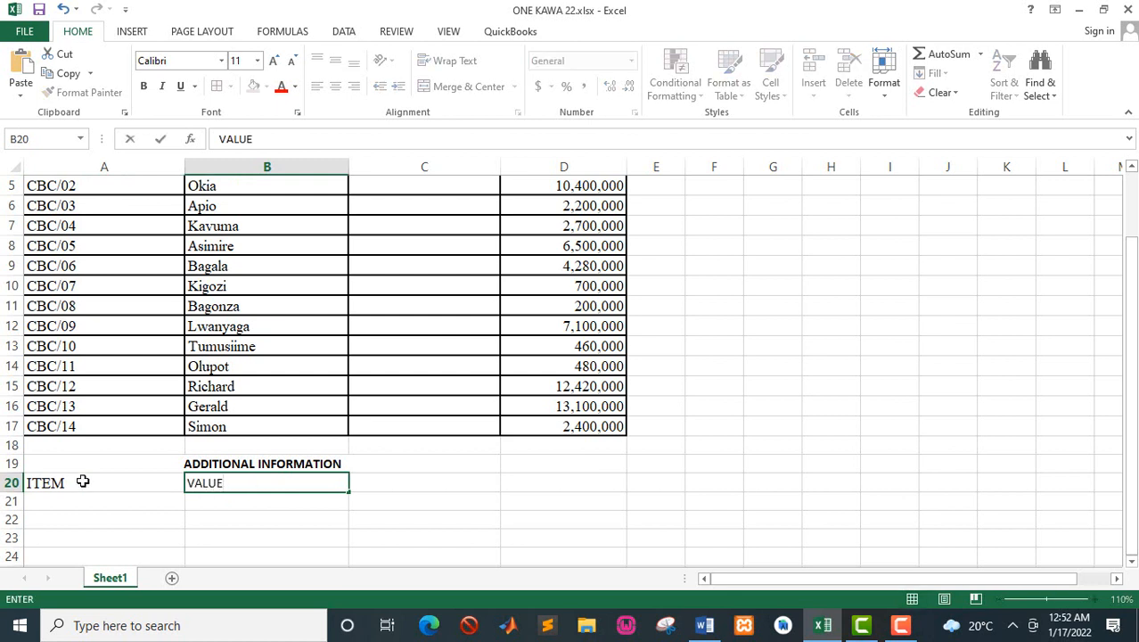
{"action": "left_click_drag", "start_coordinate": [80, 479], "coordinate": [223, 484]}
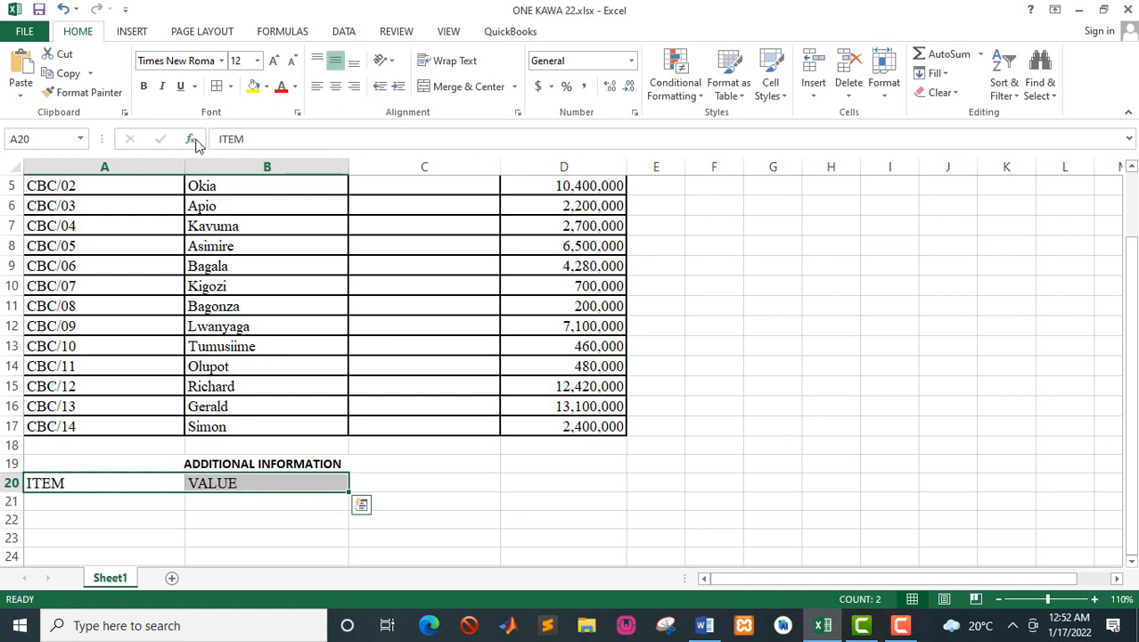
{"action": "left_click", "coordinate": [143, 87]}
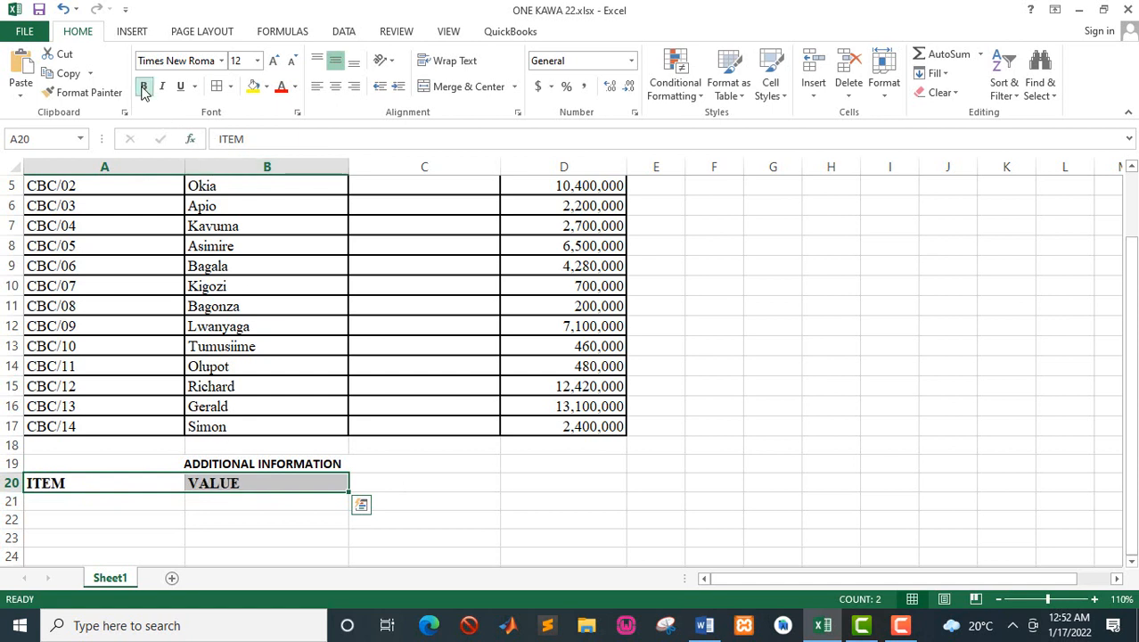
Step: Look up the NSSF rate in the Word manual and enter "NSSF" in A21 with 5% in B21 of the Excel sheet
{"action": "left_click", "coordinate": [99, 496]}
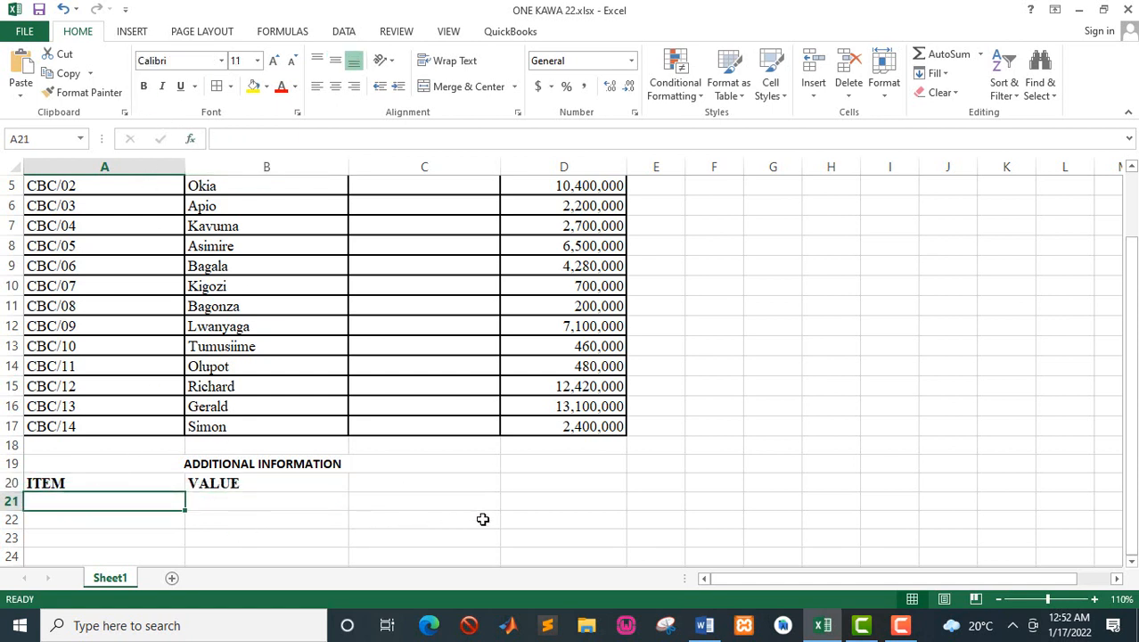
{"action": "left_click", "coordinate": [705, 625]}
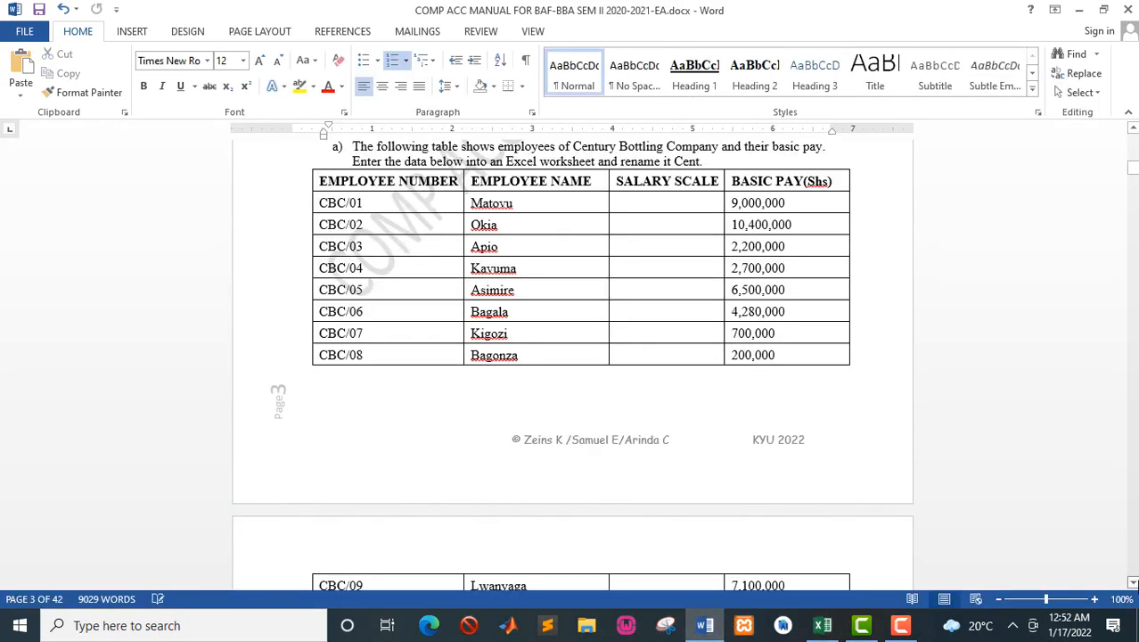
{"action": "scroll", "coordinate": [1132, 582], "scroll_direction": "down", "scroll_amount": 7}
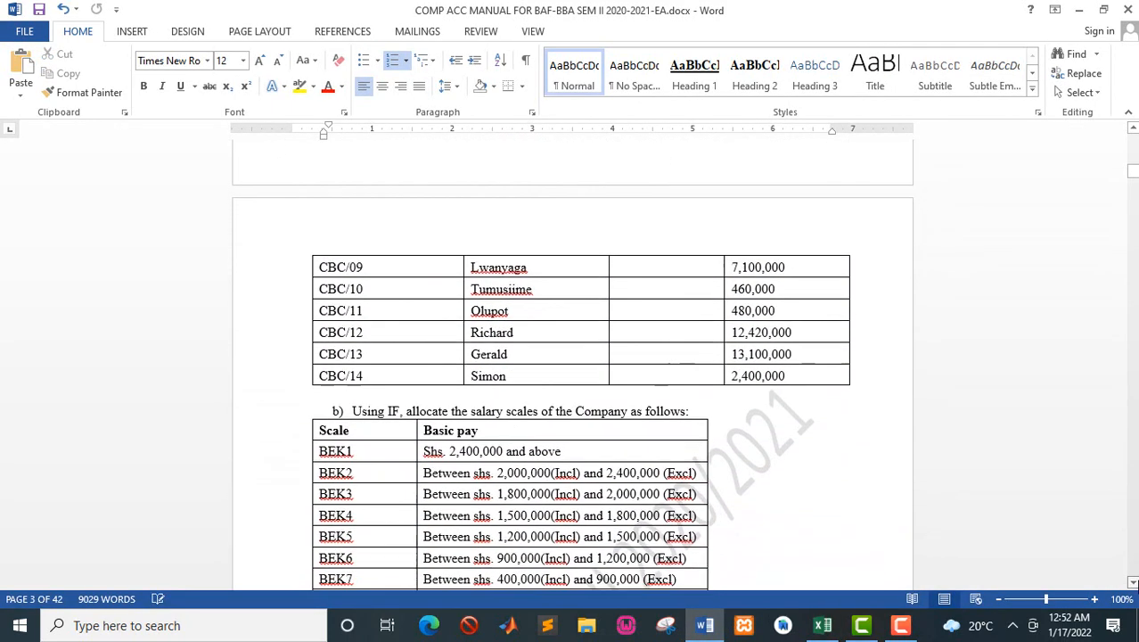
{"action": "scroll", "coordinate": [1132, 581], "scroll_direction": "down", "scroll_amount": 8}
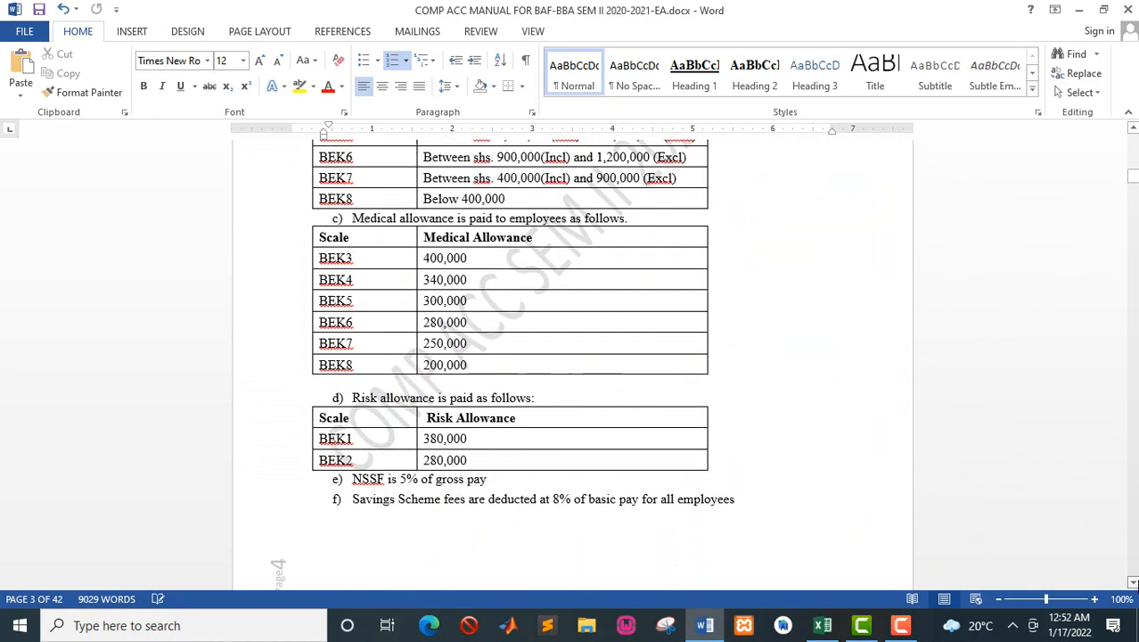
{"action": "scroll", "coordinate": [1132, 581], "scroll_direction": "down", "scroll_amount": 4}
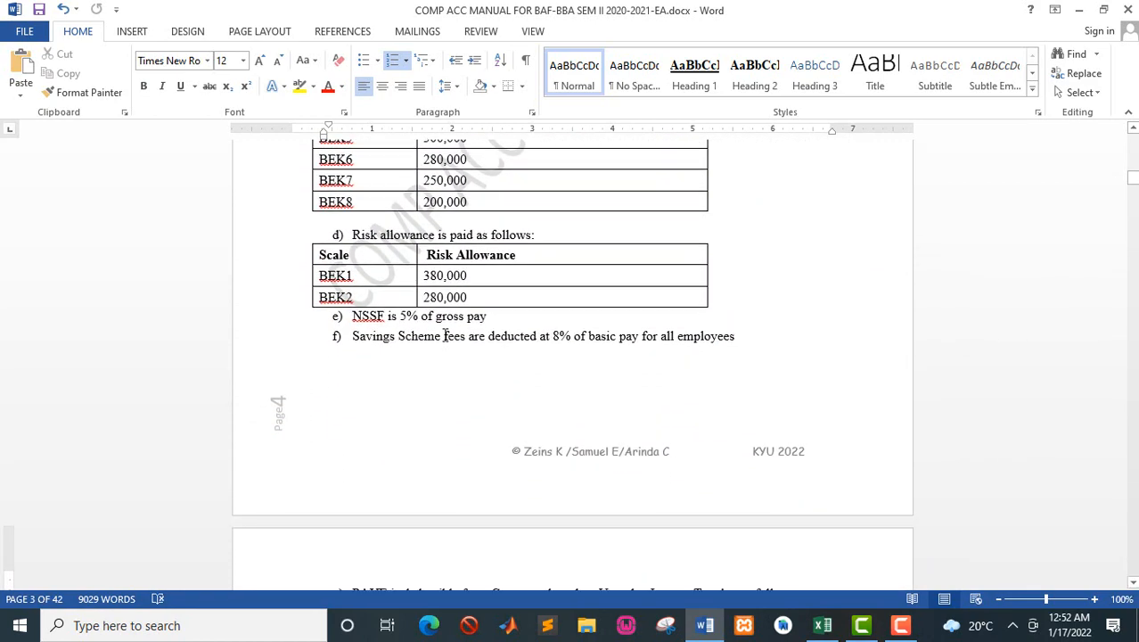
{"action": "key", "text": "alt+Tab"}
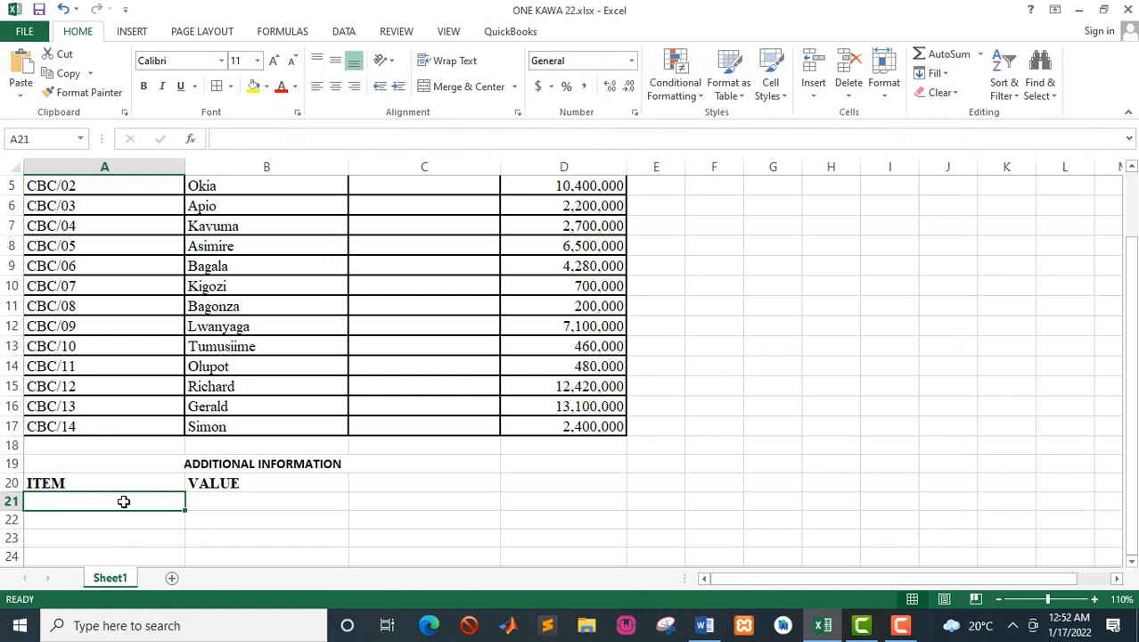
{"action": "type", "text": "NSSF"}
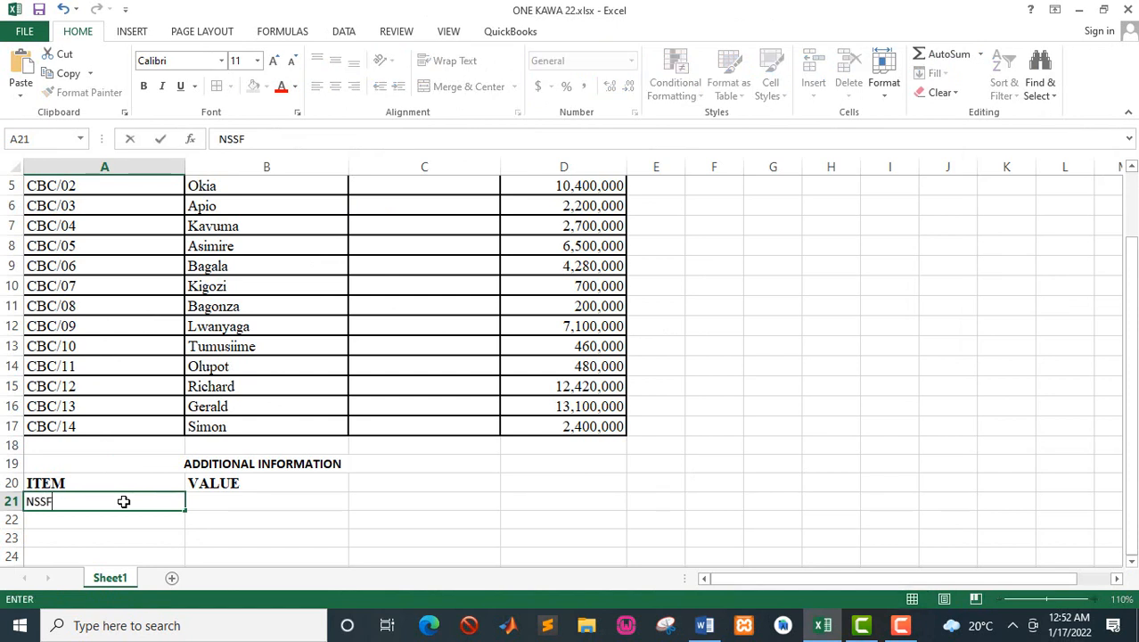
{"action": "left_click", "coordinate": [223, 504]}
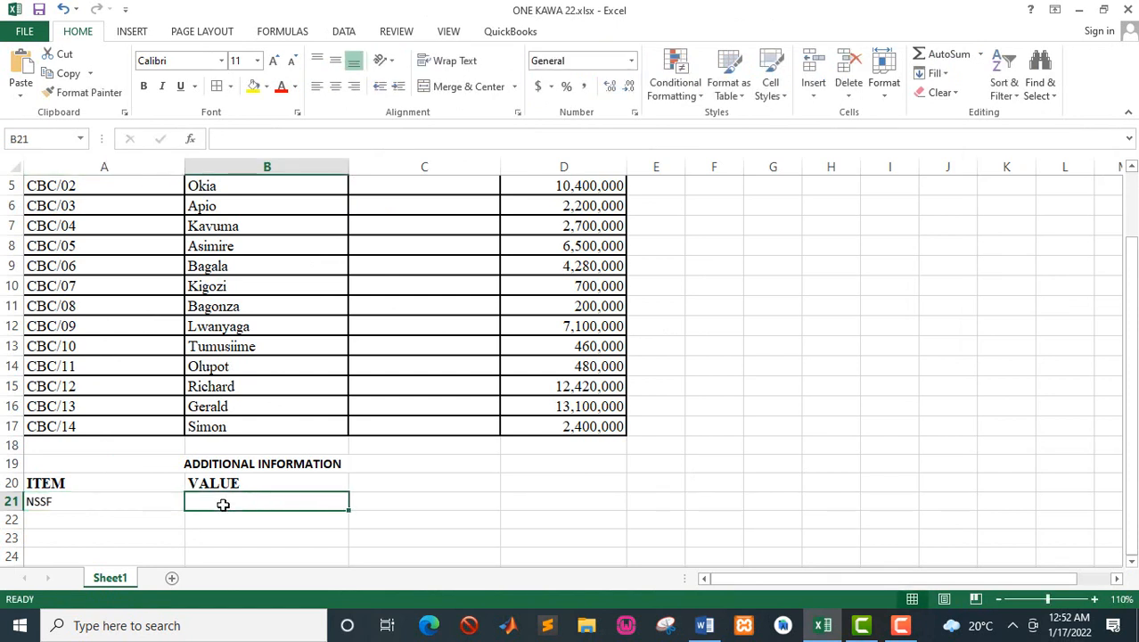
{"action": "type", "text": "50"}
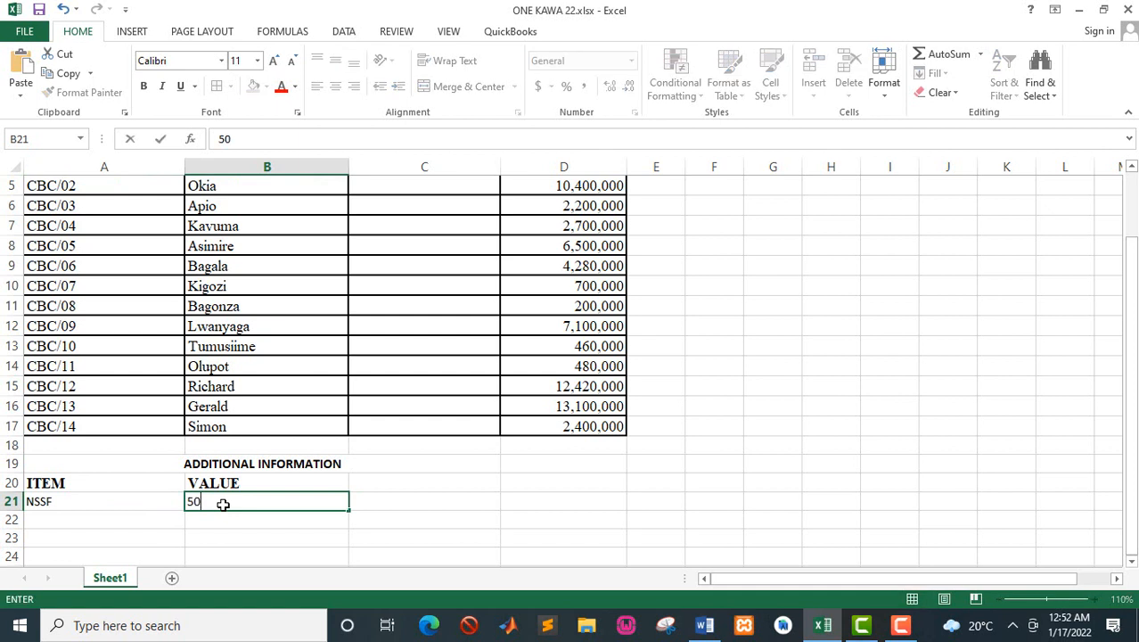
{"action": "key", "text": "BackSpace"}
{"action": "type", "text": "%"}
Step: Add the savings scheme row, entering "SAVINGS" in cell A22 and 8% in cell B22
{"action": "left_click", "coordinate": [87, 520]}
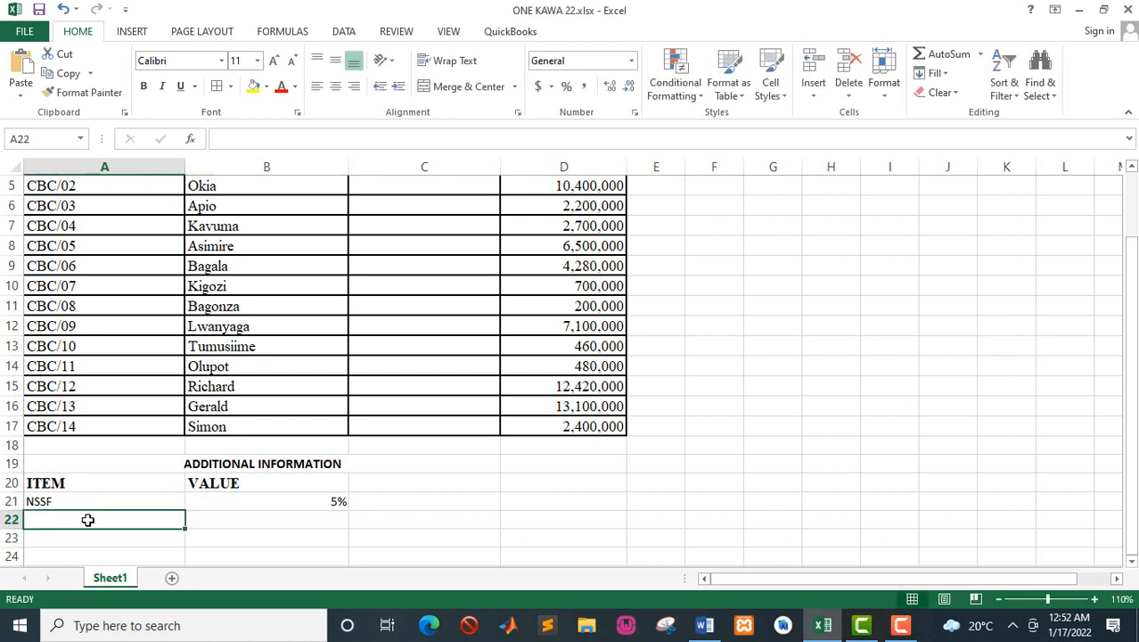
{"action": "type", "text": "SAVINGS"}
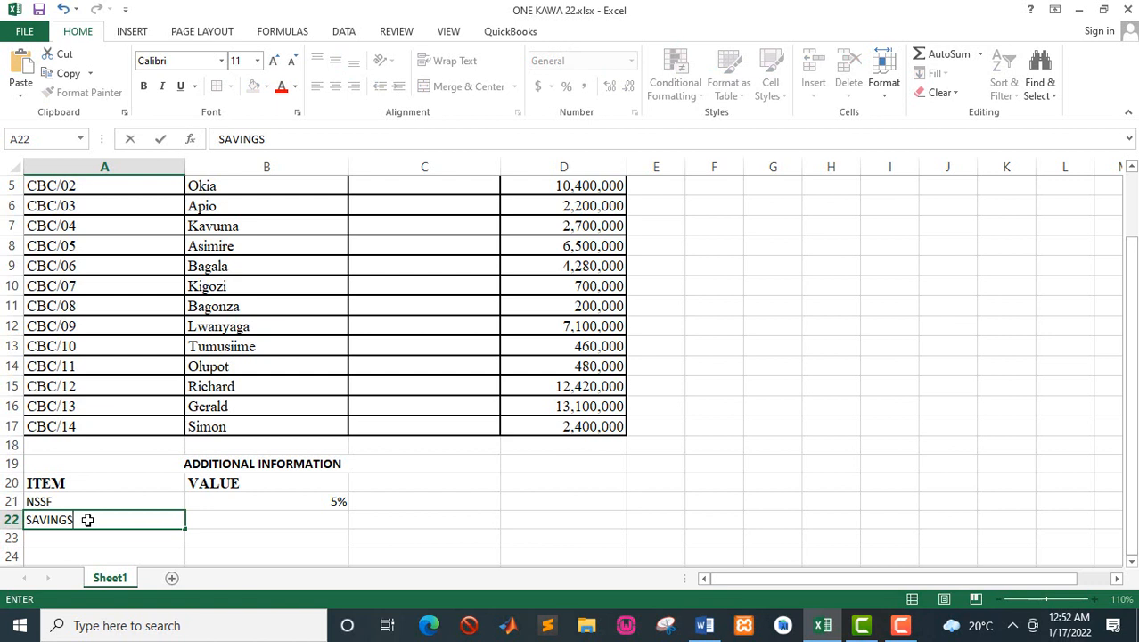
{"action": "left_click", "coordinate": [234, 517]}
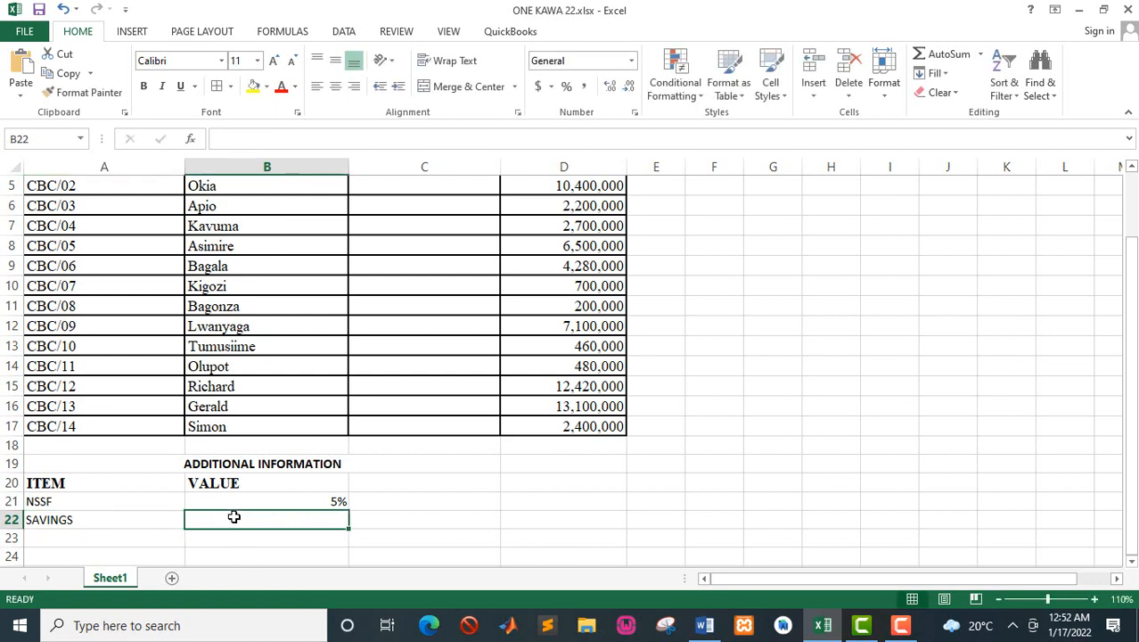
{"action": "type", "text": "8%"}
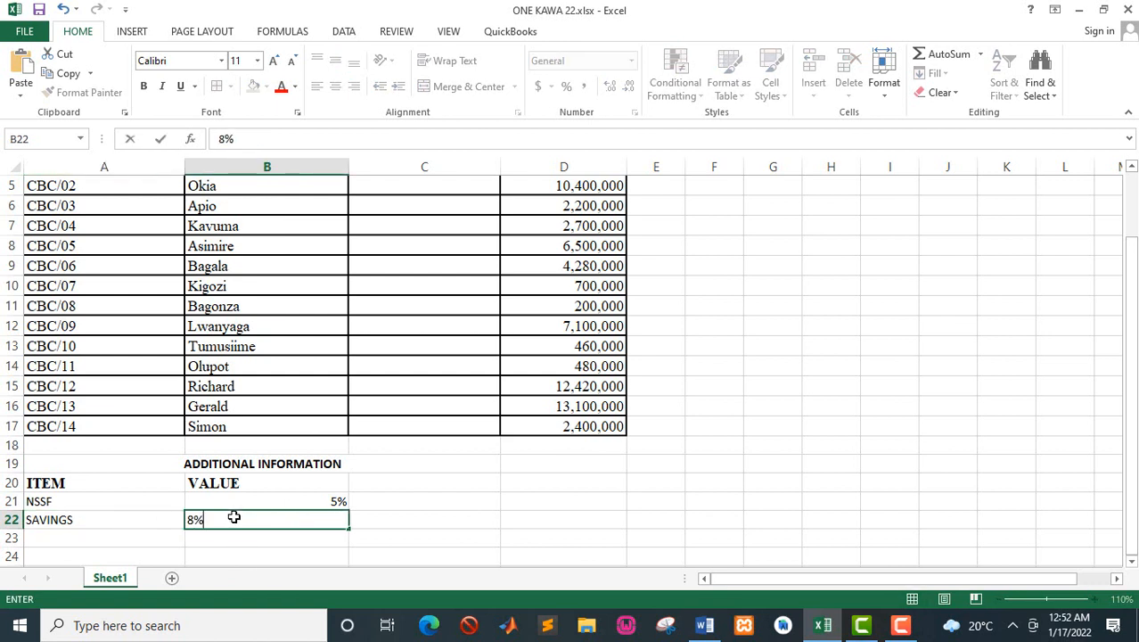
Step: Read the PAYE tax table in the Word manual and enter the item "PAYE" in cell A23 of the Excel sheet
{"action": "key", "text": "alt+Tab"}
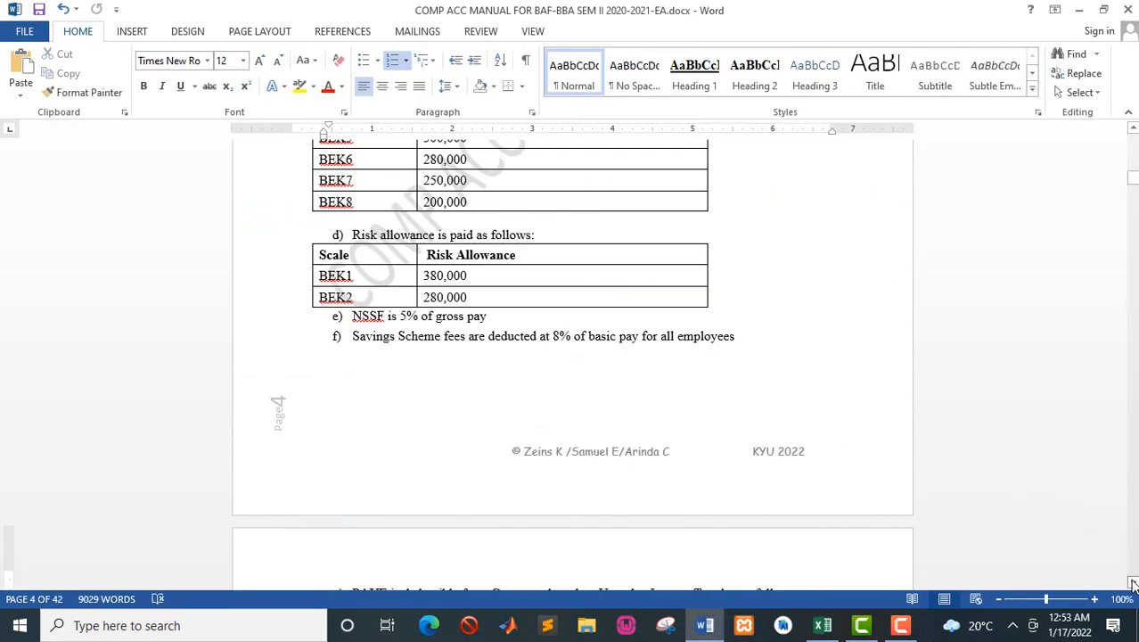
{"action": "scroll", "coordinate": [1133, 584], "scroll_direction": "down", "scroll_amount": 4}
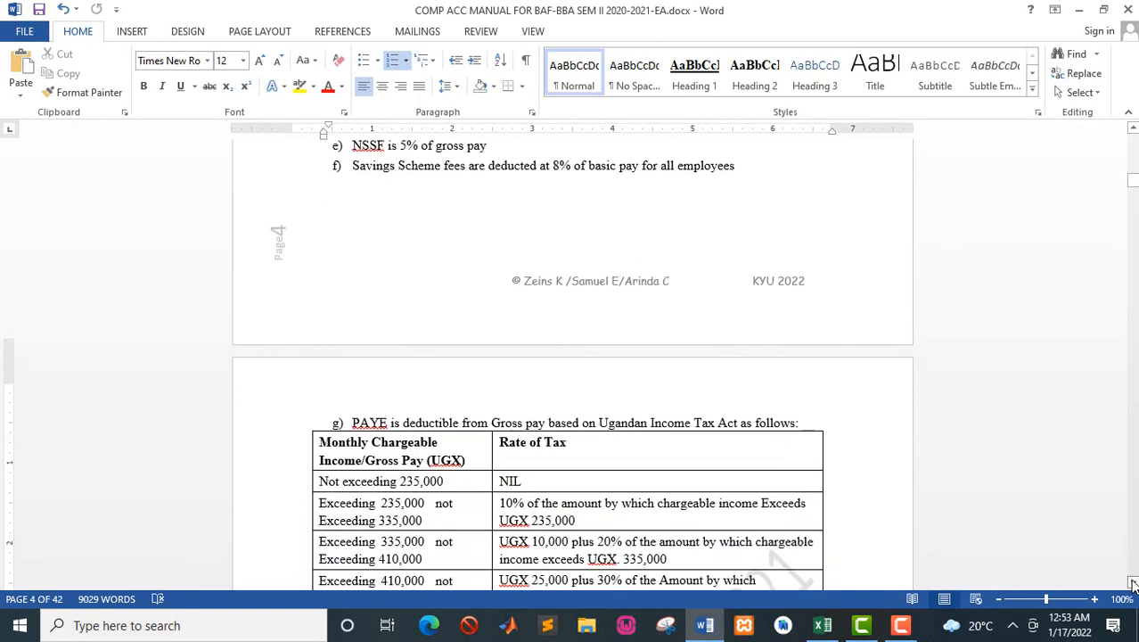
{"action": "scroll", "coordinate": [1133, 584], "scroll_direction": "down", "scroll_amount": 2}
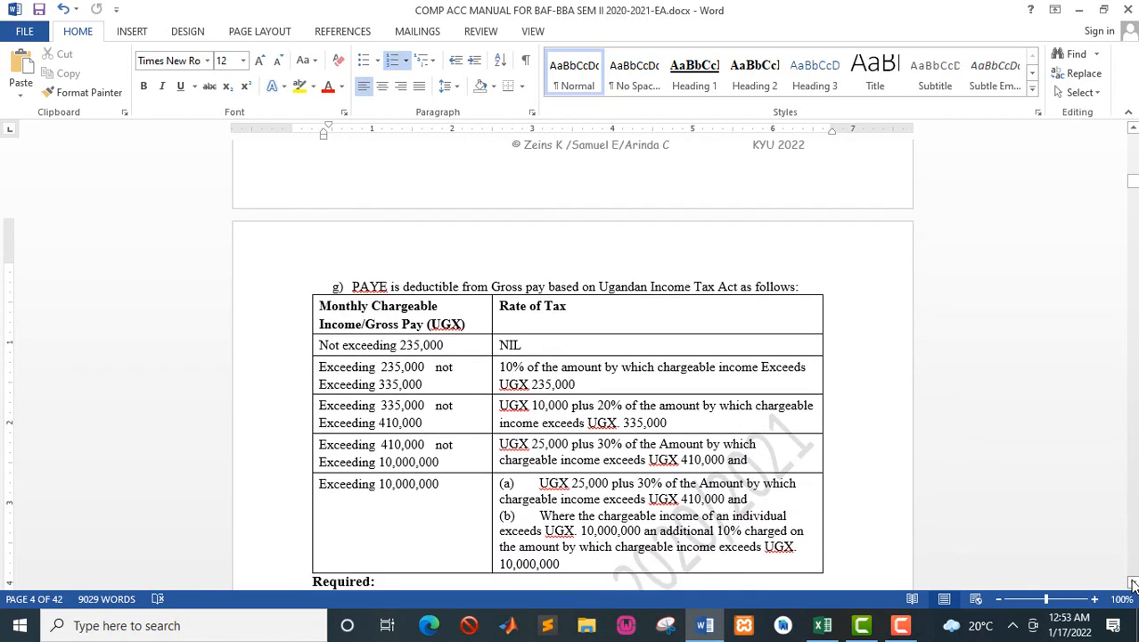
{"action": "left_click", "coordinate": [822, 625]}
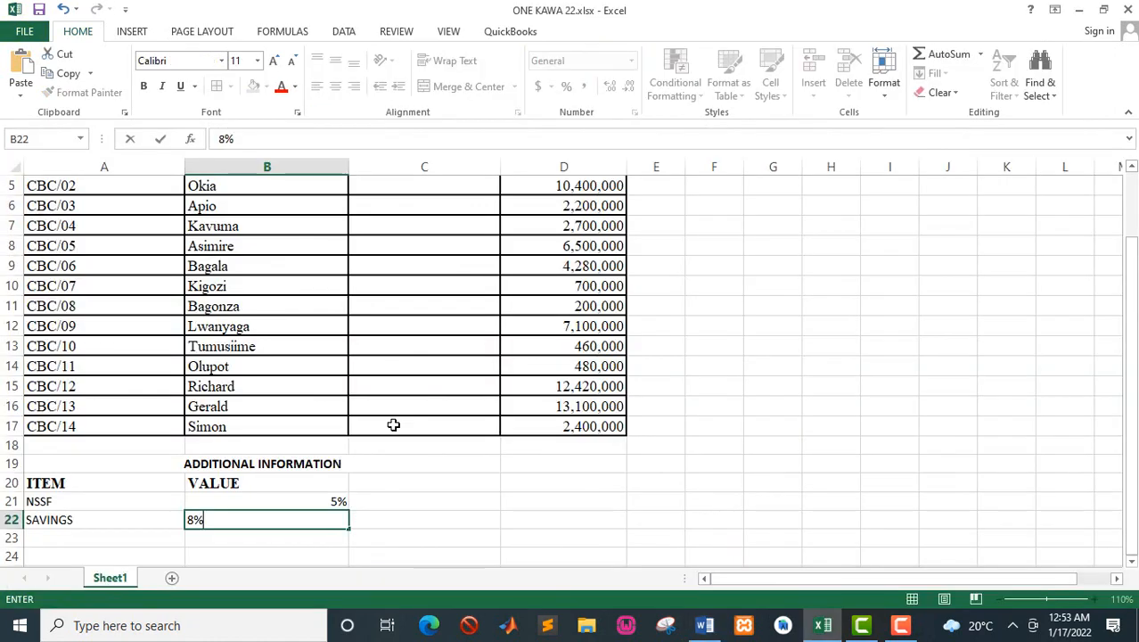
{"action": "left_click", "coordinate": [140, 538]}
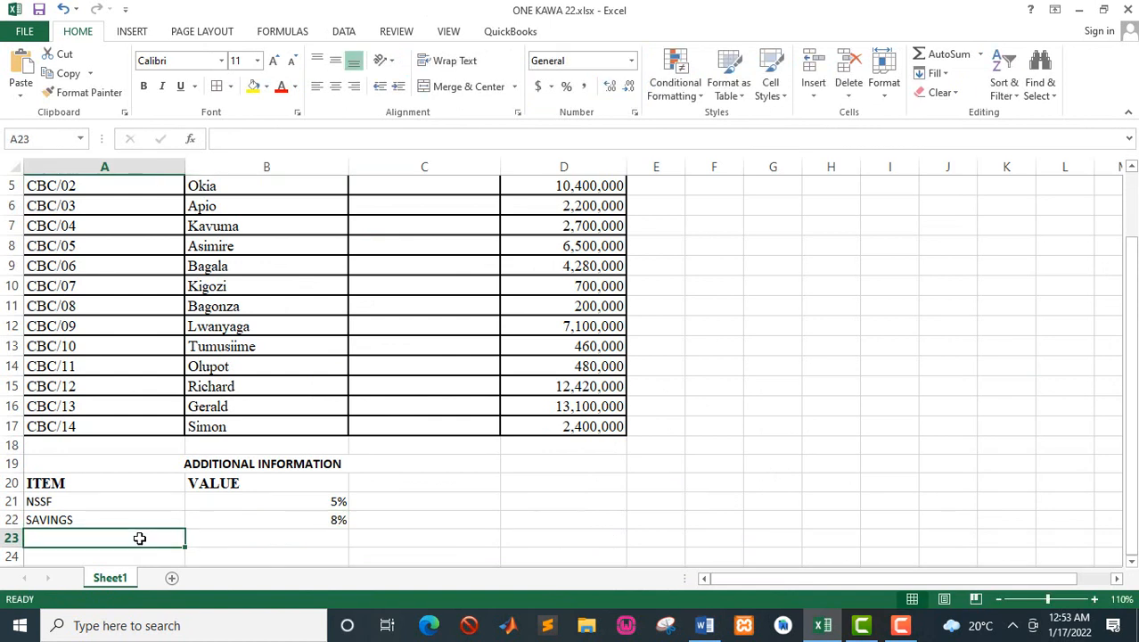
{"action": "type", "text": "PAYE"}
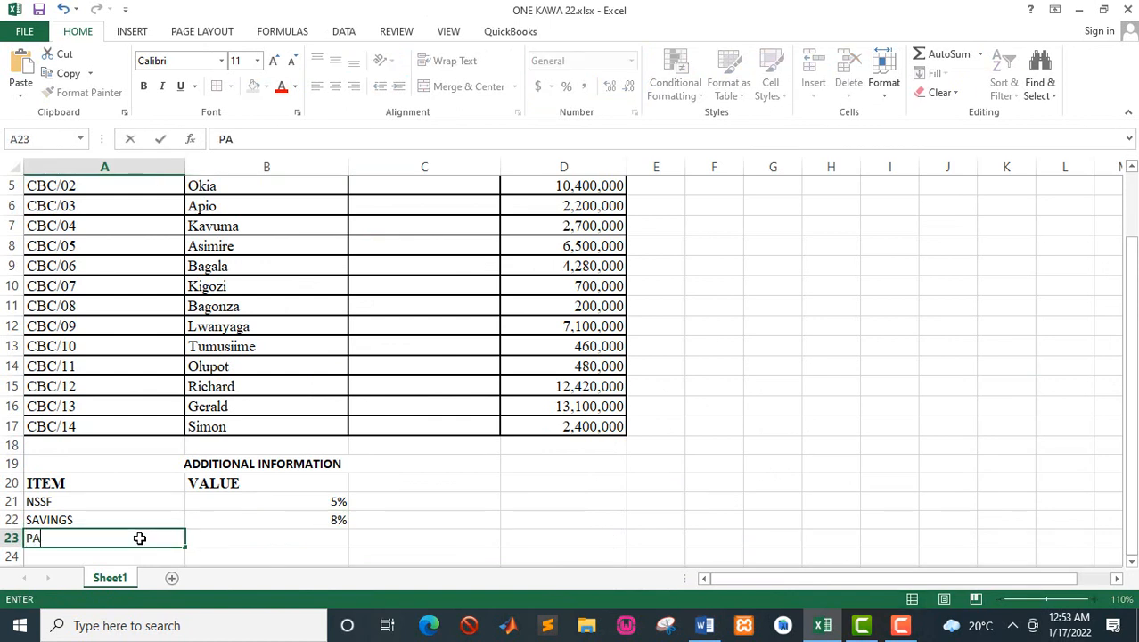
Step: Enter 0% in cell B23 as the first PAYE rate, checking it against the lowest income band in the Word manual
{"action": "left_click", "coordinate": [279, 537]}
{"action": "type", "text": "0"}
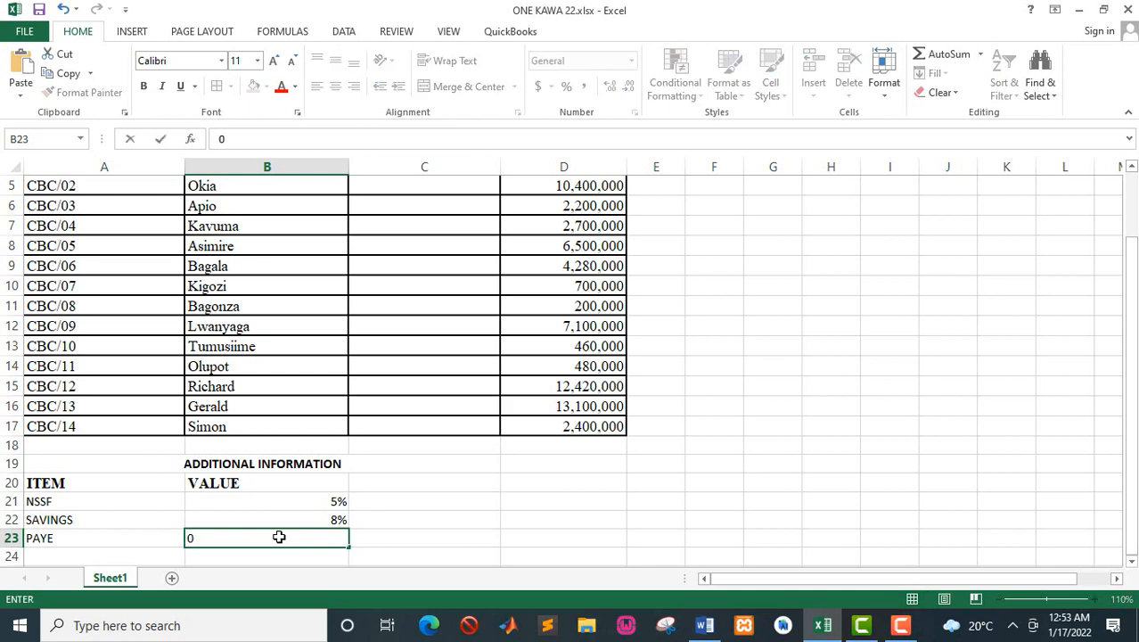
{"action": "type", "text": "%"}
{"action": "key", "text": "alt+Tab"}
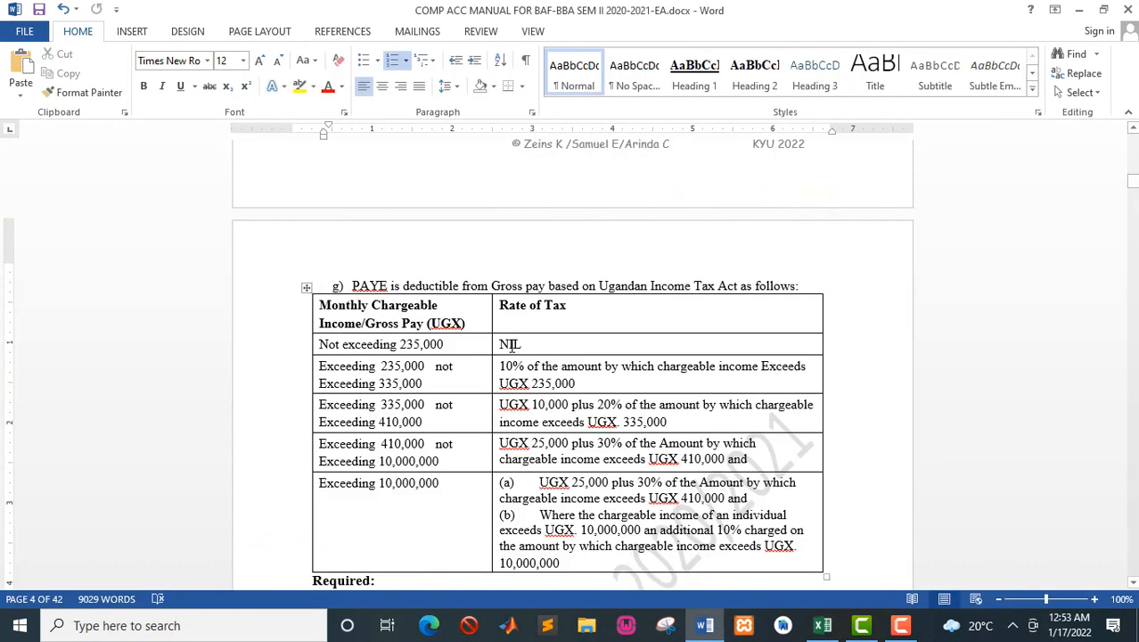
{"action": "left_click", "coordinate": [514, 352]}
{"action": "key", "text": "alt+Tab"}
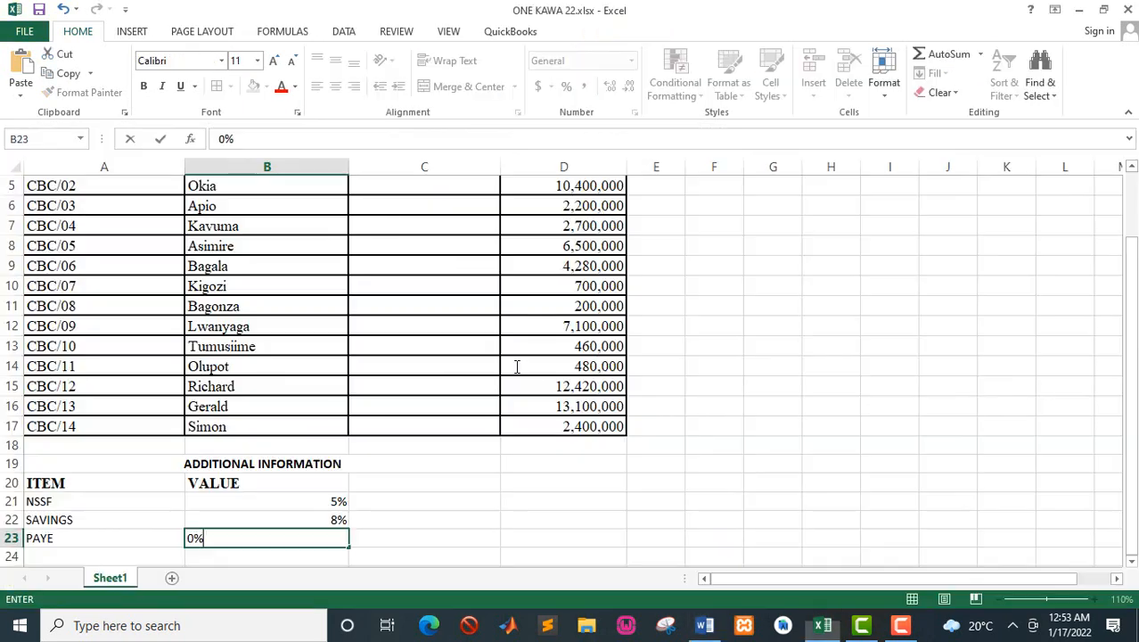
{"action": "key", "text": "Return"}
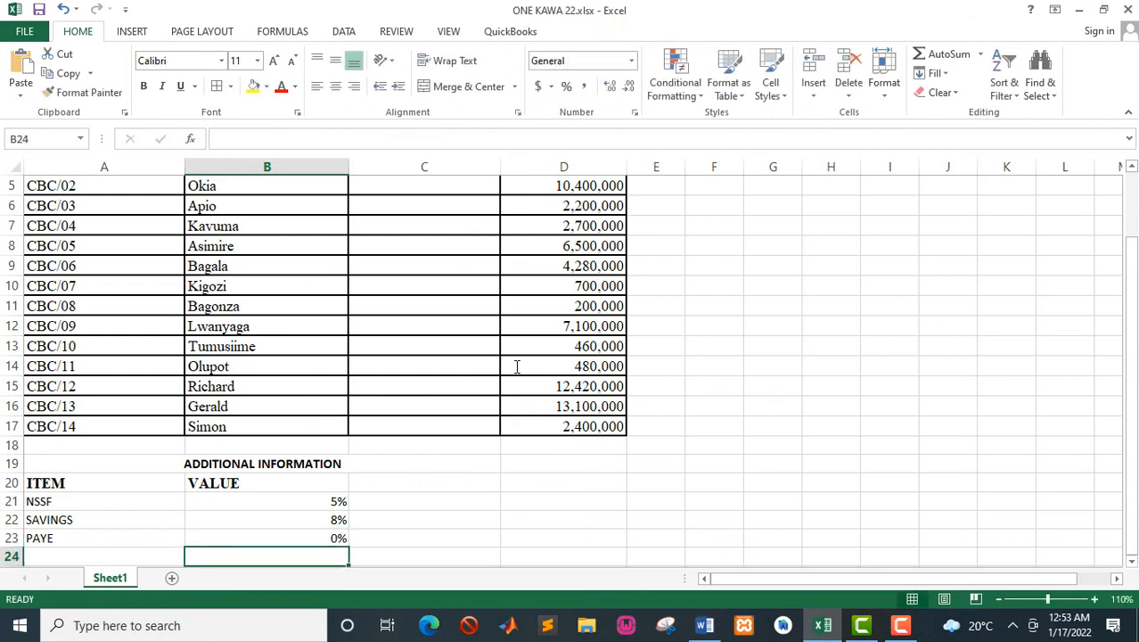
Step: Enter the remaining PAYE rates from the Word manual, 10%, 20% and 30%, in cells B24 to B26
{"action": "type", "text": "10"}
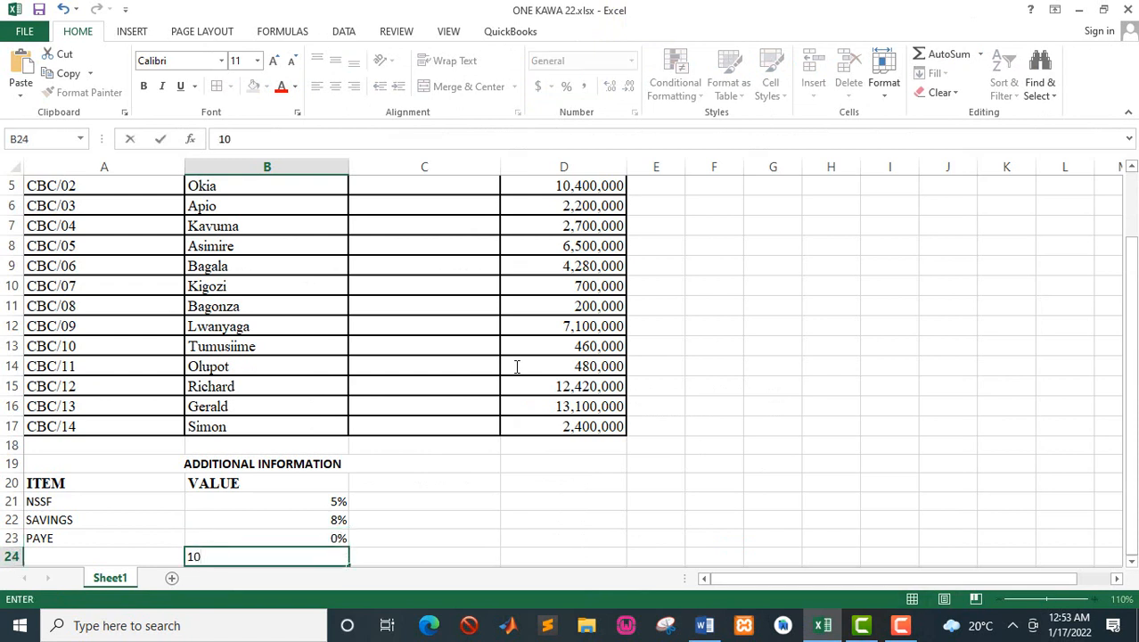
{"action": "type", "text": "%"}
{"action": "key", "text": "Return"}
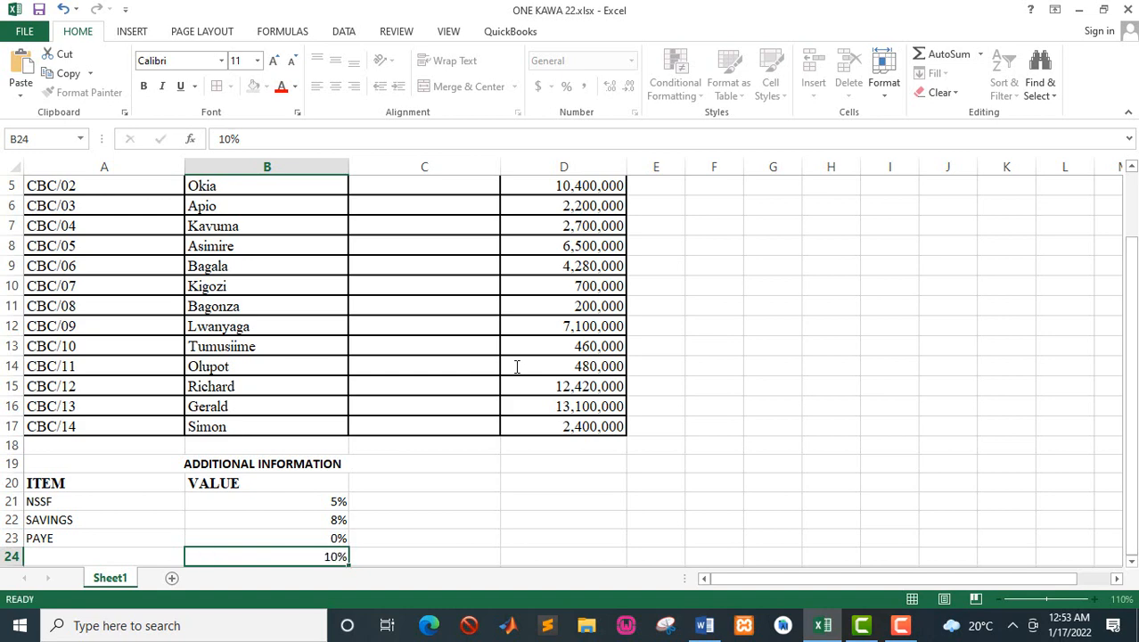
{"action": "key", "text": "alt+Tab"}
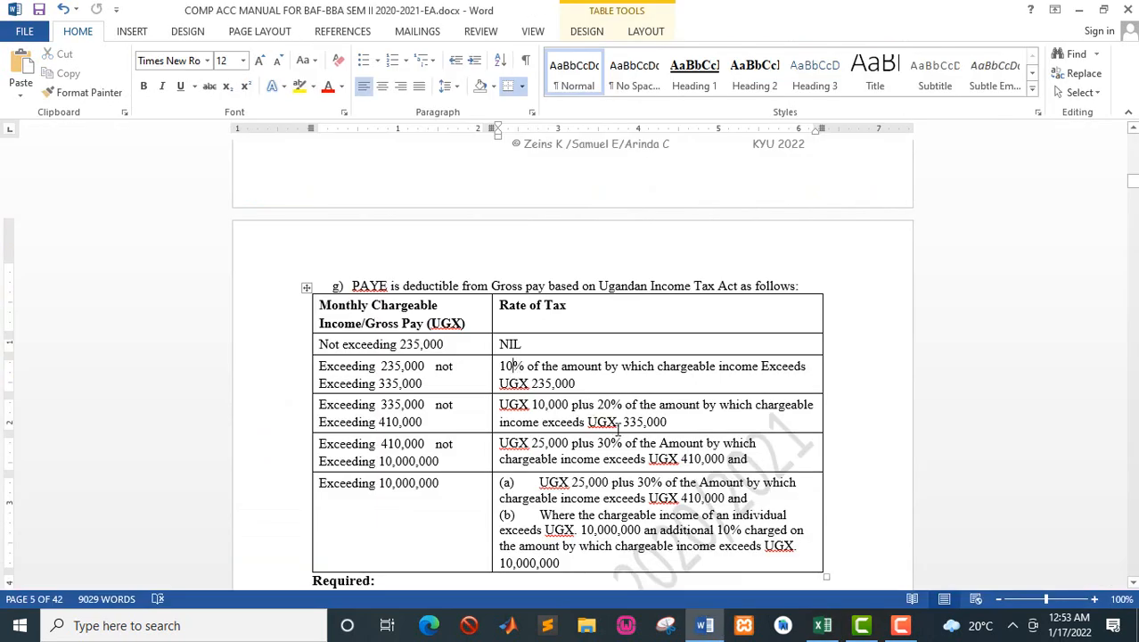
{"action": "key", "text": "alt+Tab"}
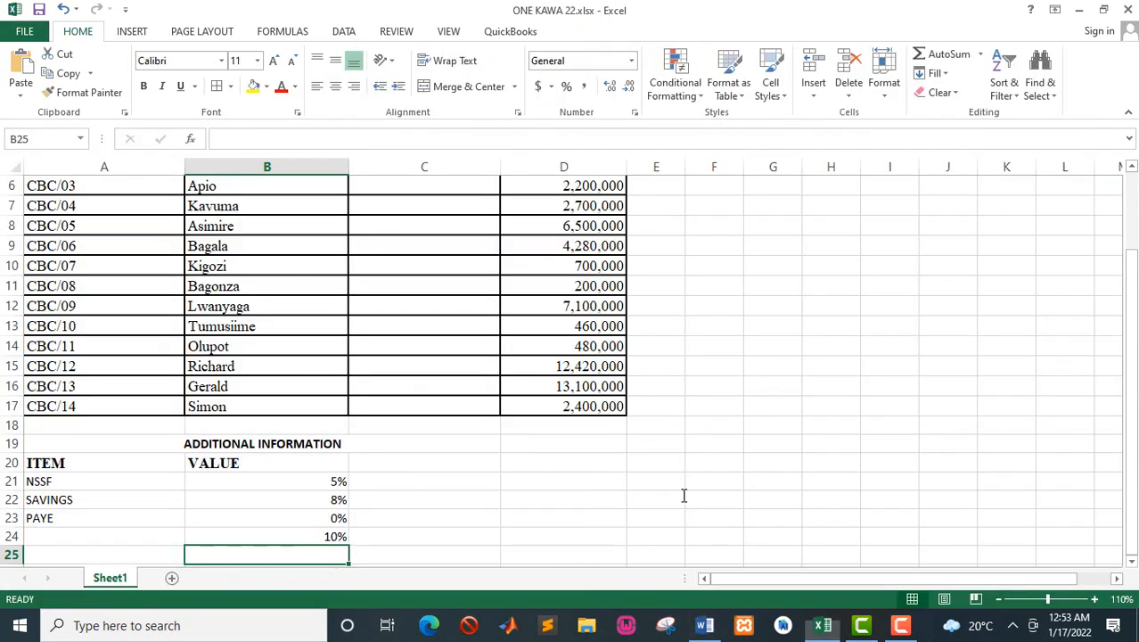
{"action": "type", "text": "20"}
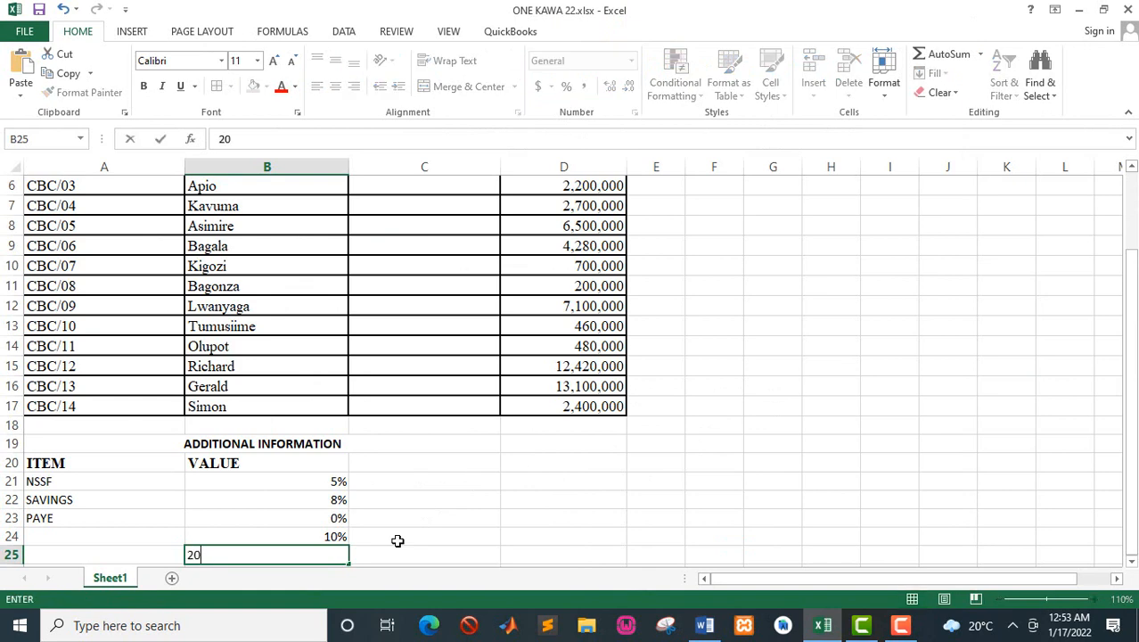
{"action": "type", "text": "%"}
{"action": "key", "text": "Return"}
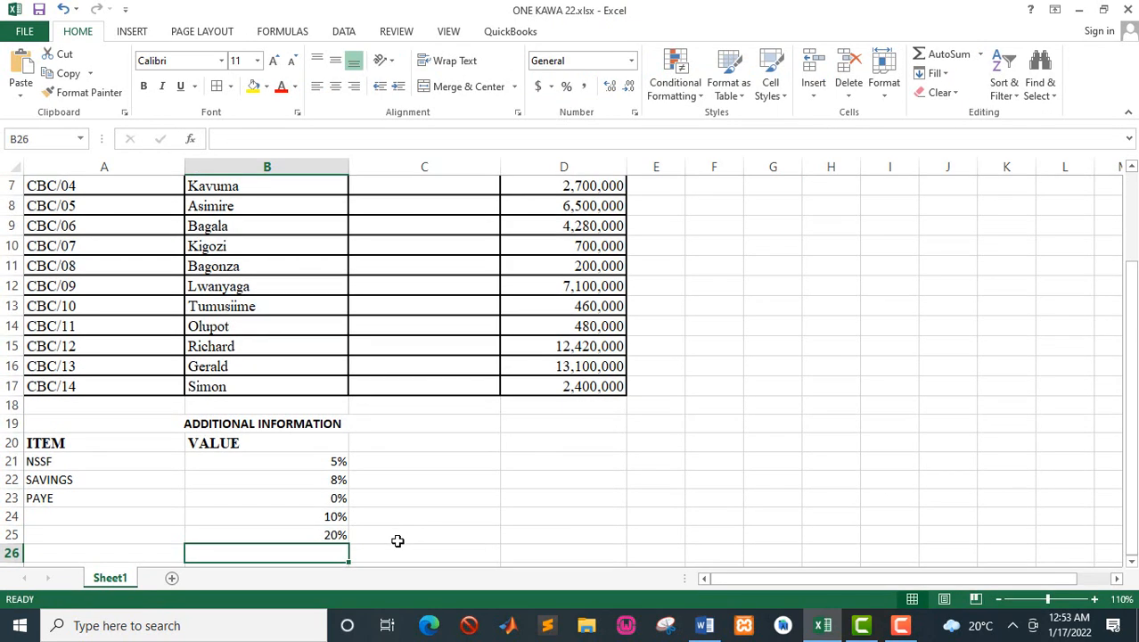
{"action": "type", "text": "30%"}
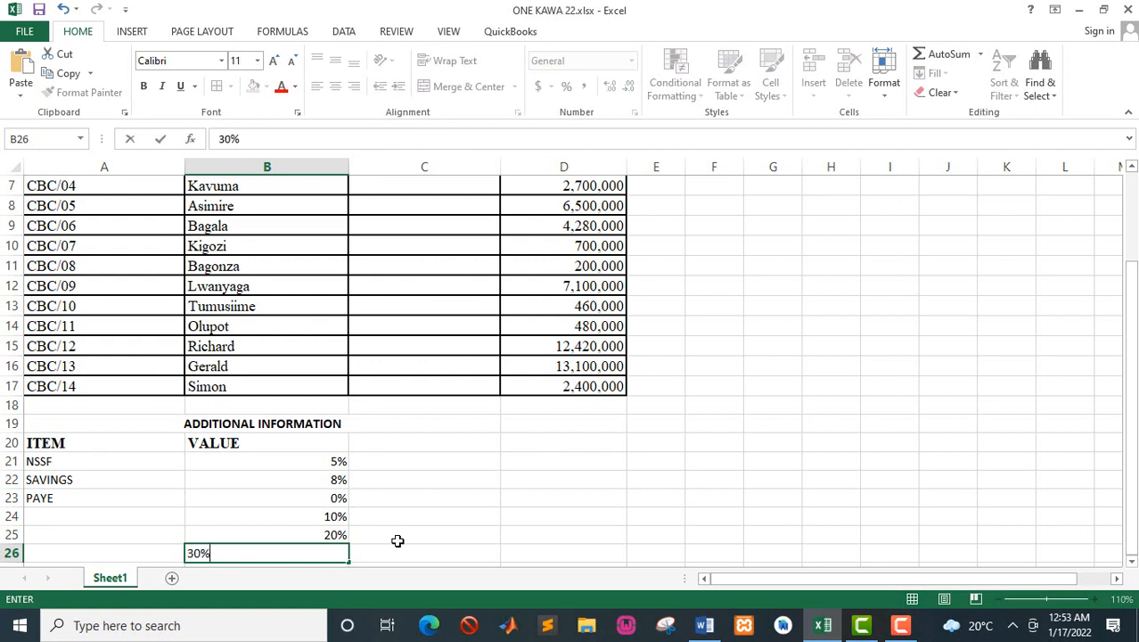
{"action": "left_click", "coordinate": [295, 526]}
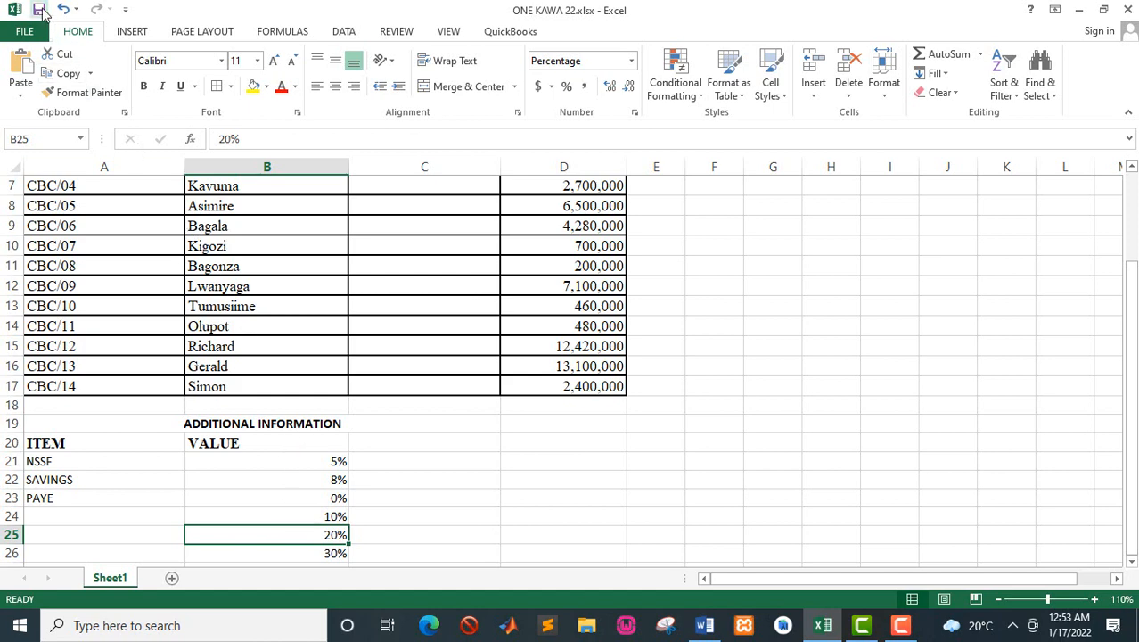
Step: Save the workbook and select the first empty SALARY SCALE cell, C4
{"action": "left_click", "coordinate": [43, 13]}
{"action": "left_click_drag", "start_coordinate": [1135, 200], "coordinate": [1132, 178]}
{"action": "left_click", "coordinate": [452, 245]}
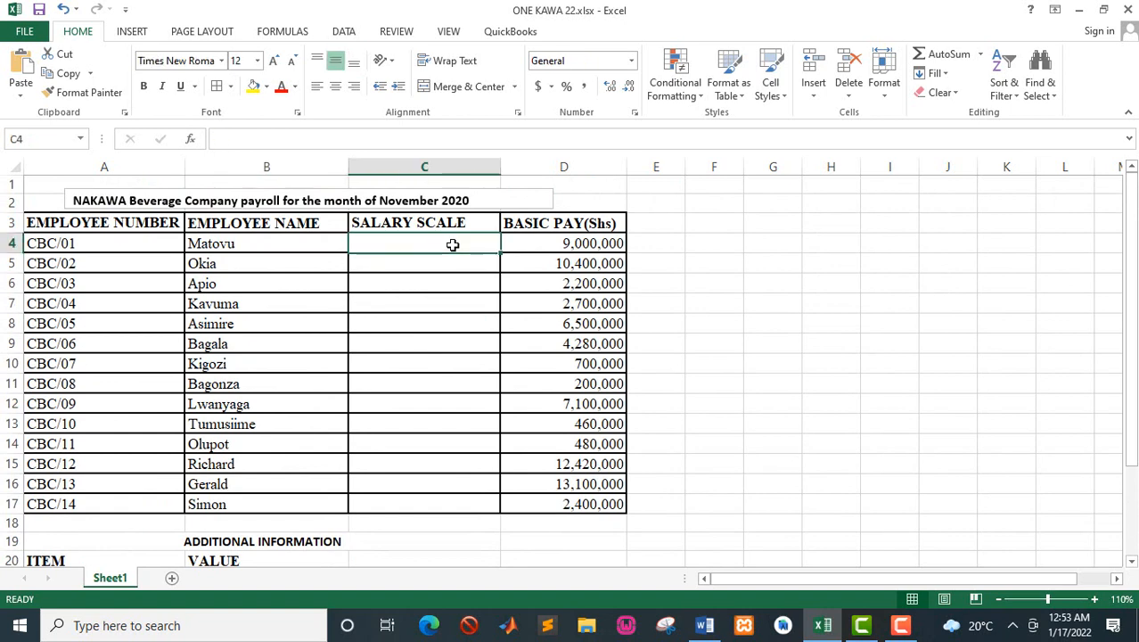
Step: Switch to the Word manual and read the salary scale table in part b, noting the BEK1 scale and its basic pay condition
{"action": "key", "text": "alt+Tab"}
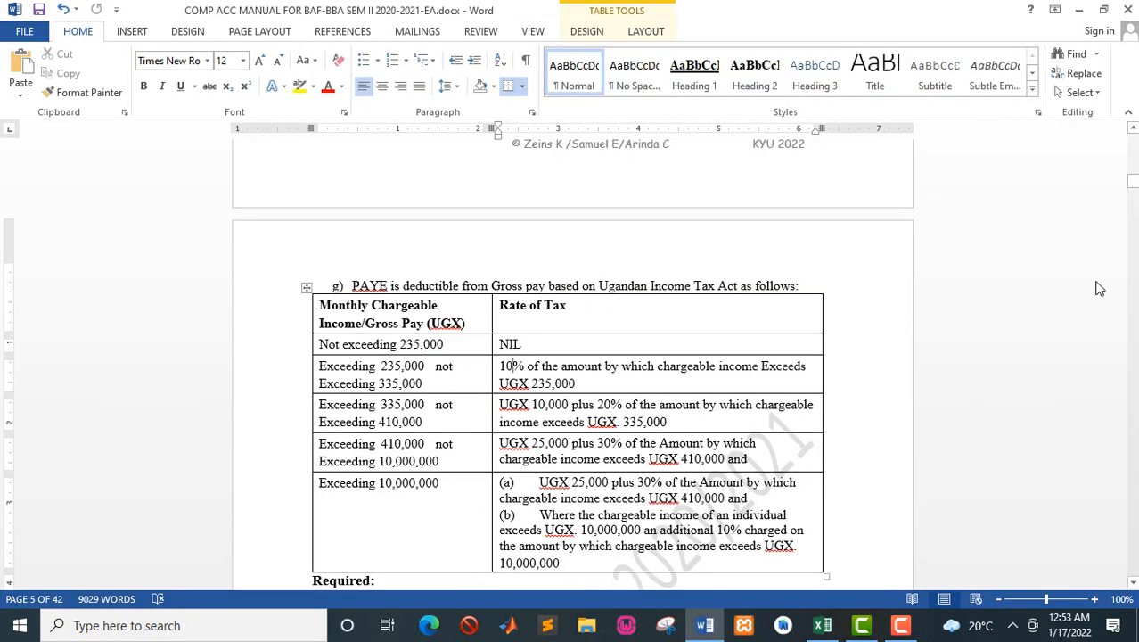
{"action": "left_click", "coordinate": [1134, 133]}
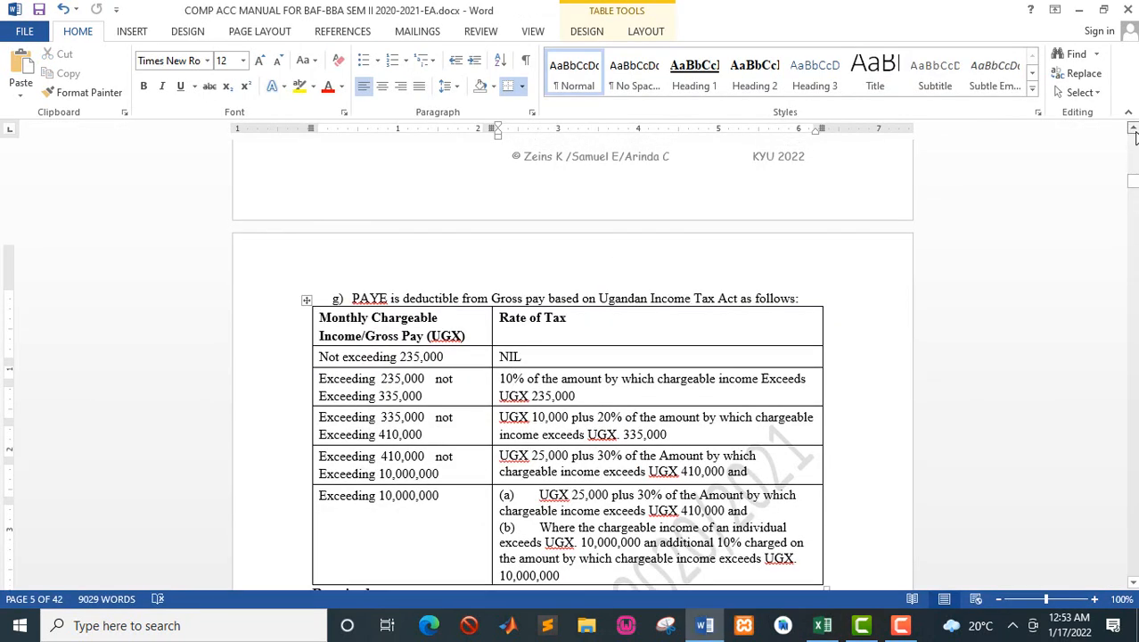
{"action": "left_click_drag", "start_coordinate": [1135, 133], "coordinate": [1134, 133]}
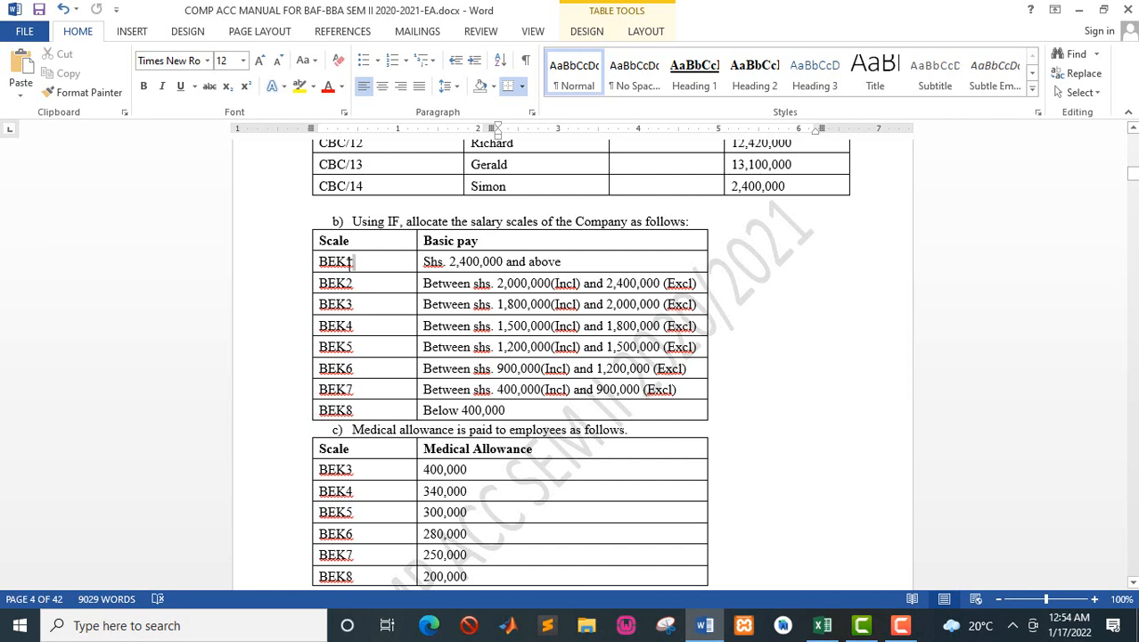
{"action": "left_click_drag", "start_coordinate": [352, 261], "coordinate": [312, 266]}
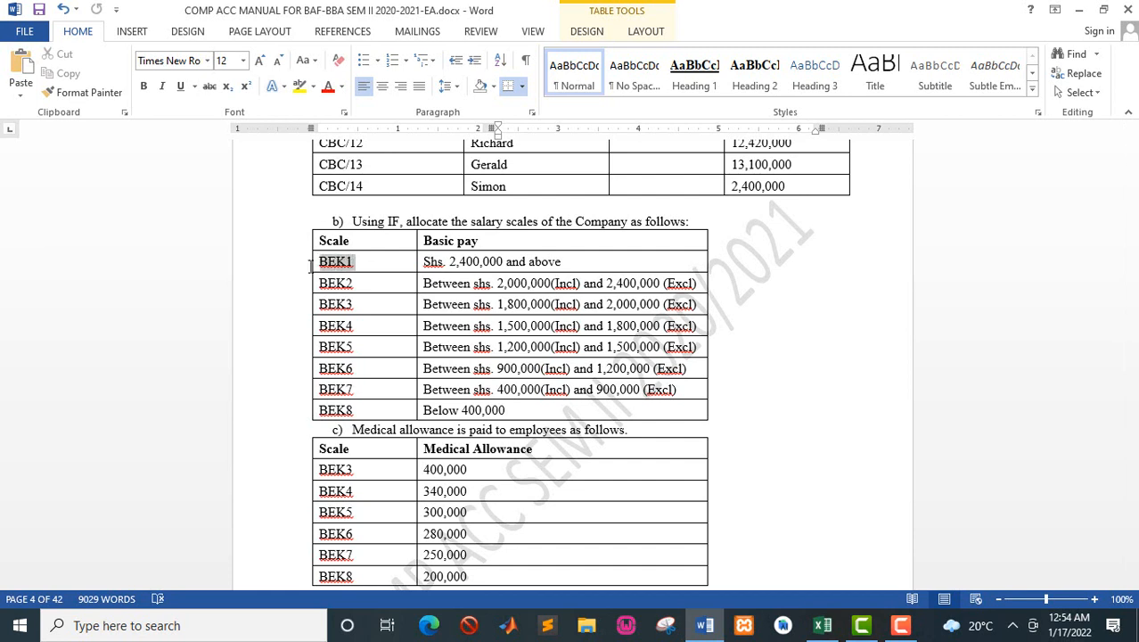
{"action": "left_click", "coordinate": [337, 290]}
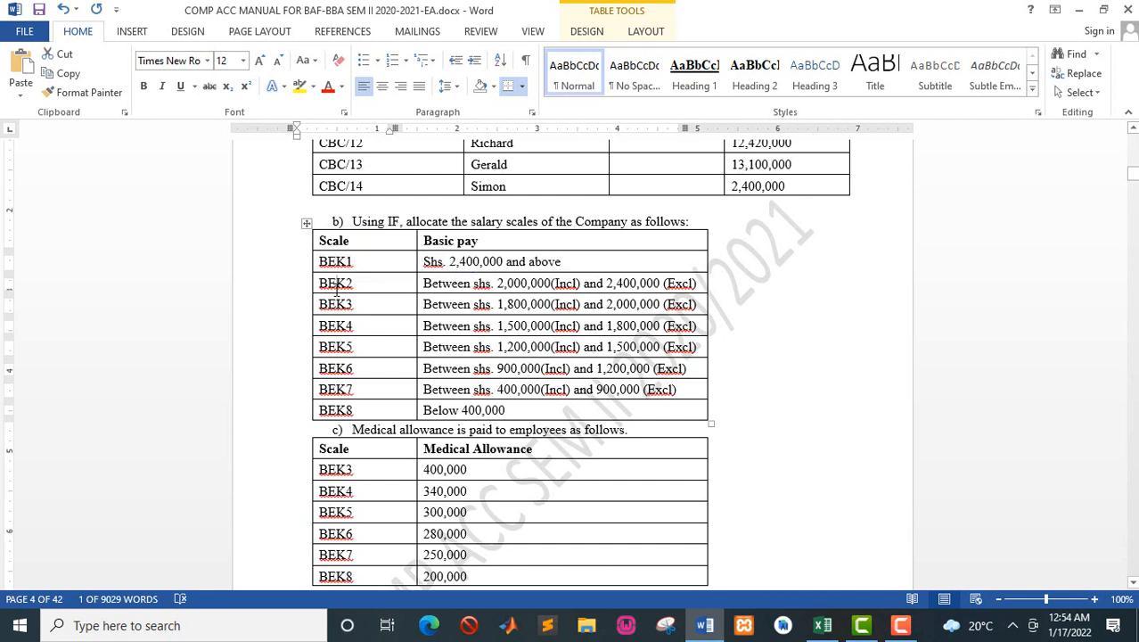
{"action": "left_click_drag", "start_coordinate": [358, 263], "coordinate": [320, 262]}
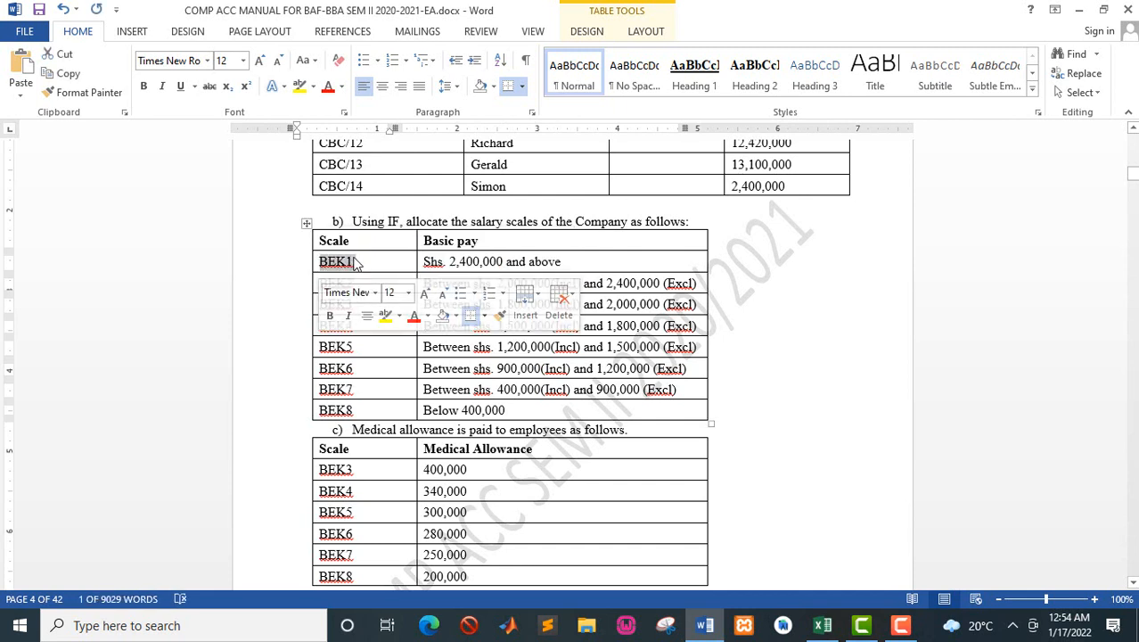
{"action": "left_click", "coordinate": [355, 261]}
{"action": "key", "text": "alt+Tab"}
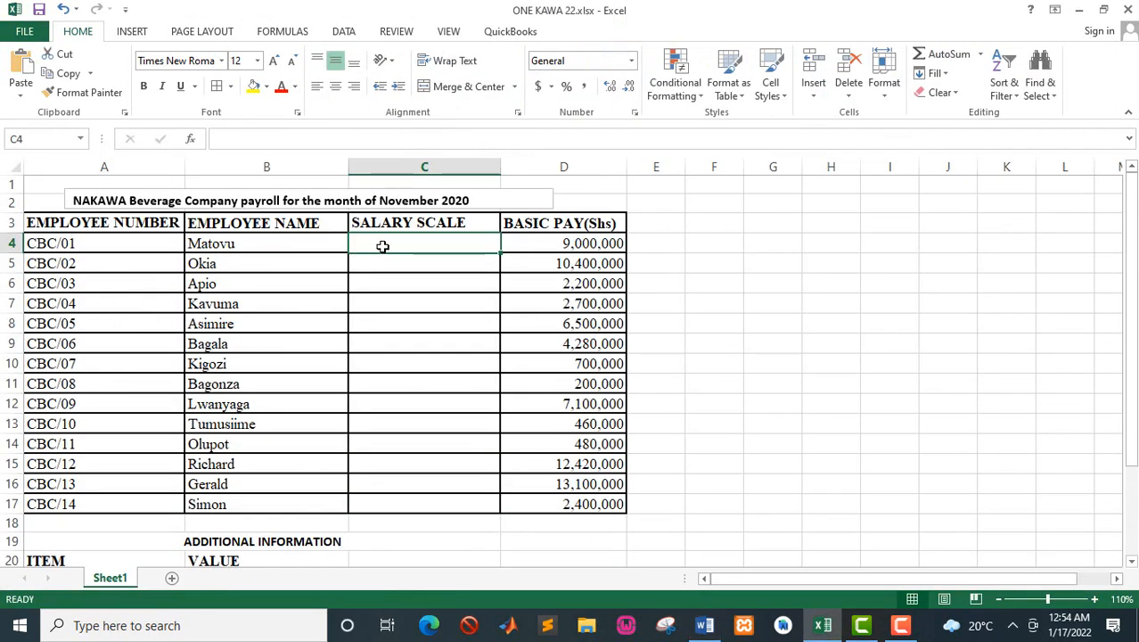
Step: Begin an IF formula in cell C4 of the Excel sheet that tests whether basic pay D4 is >=2400000
{"action": "type", "text": "="}
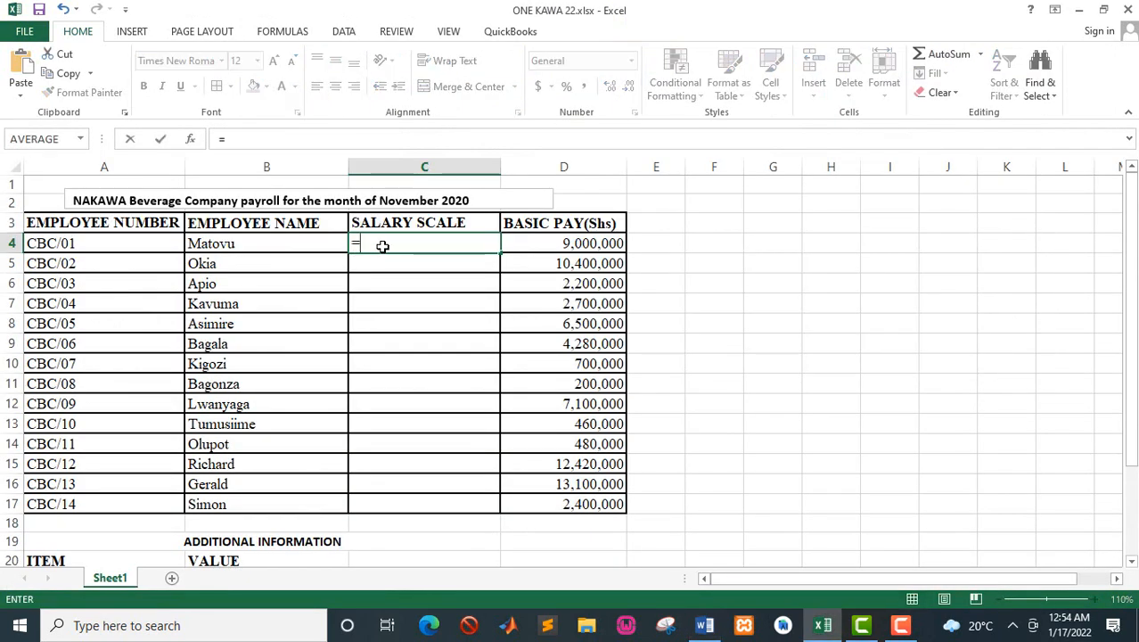
{"action": "type", "text": "IF"}
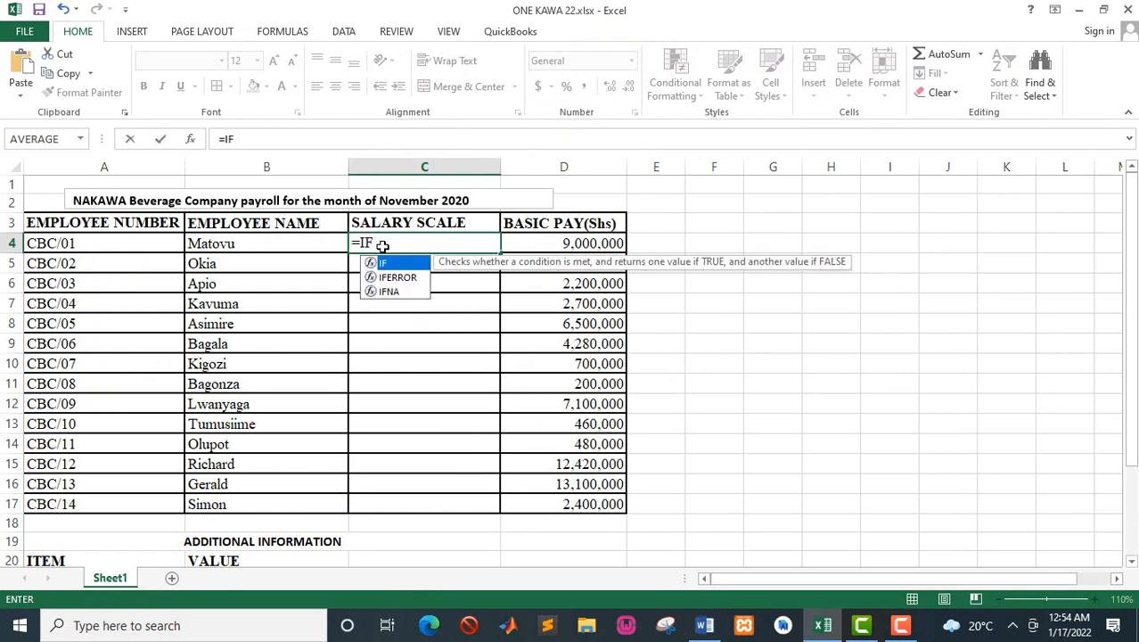
{"action": "type", "text": "("}
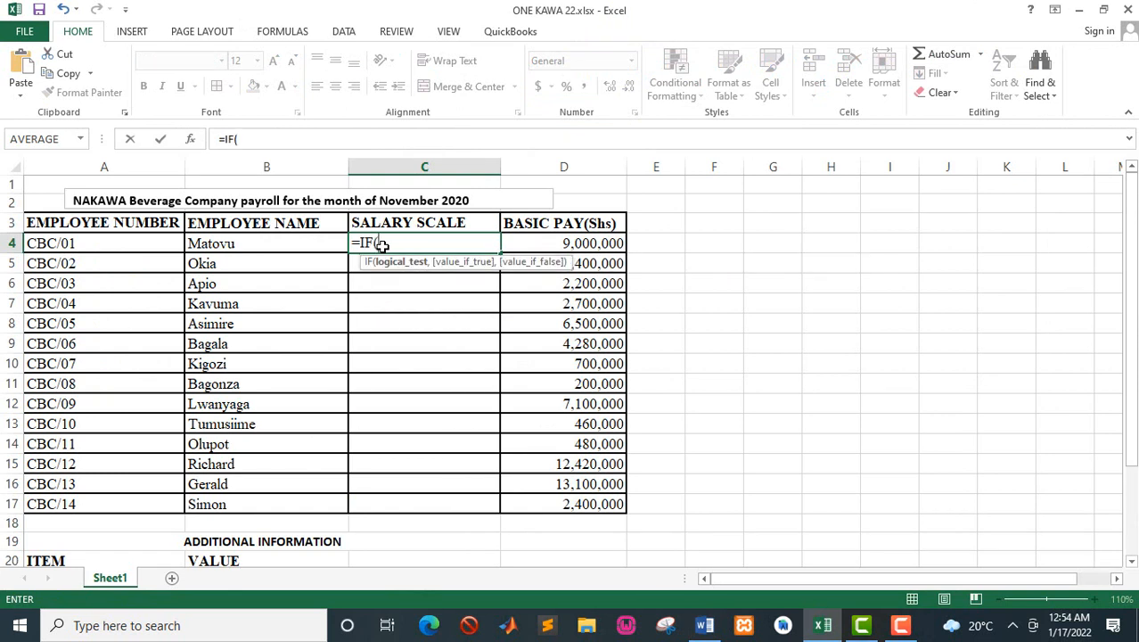
{"action": "left_click", "coordinate": [559, 245]}
{"action": "type", "text": ">"}
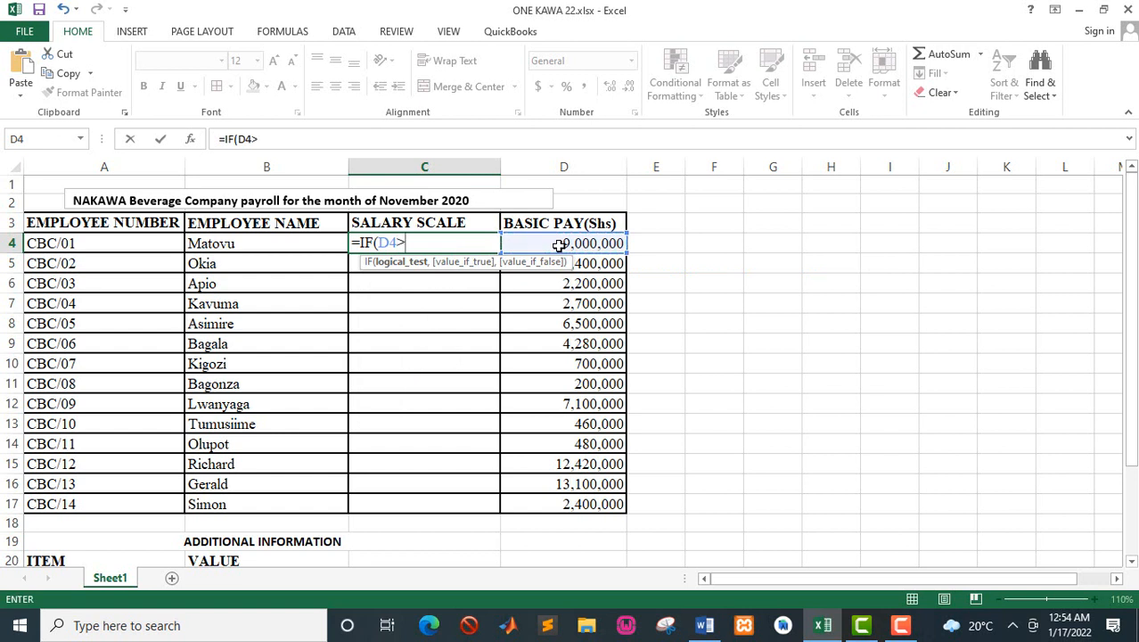
{"action": "type", "text": "=24000"}
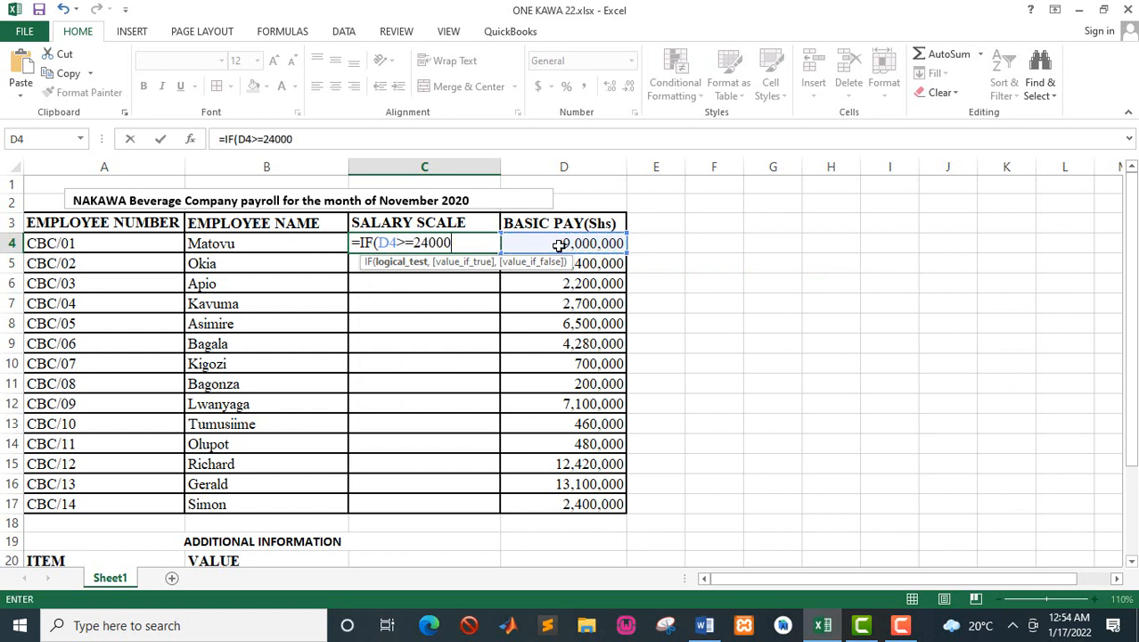
{"action": "type", "text": "00,"}
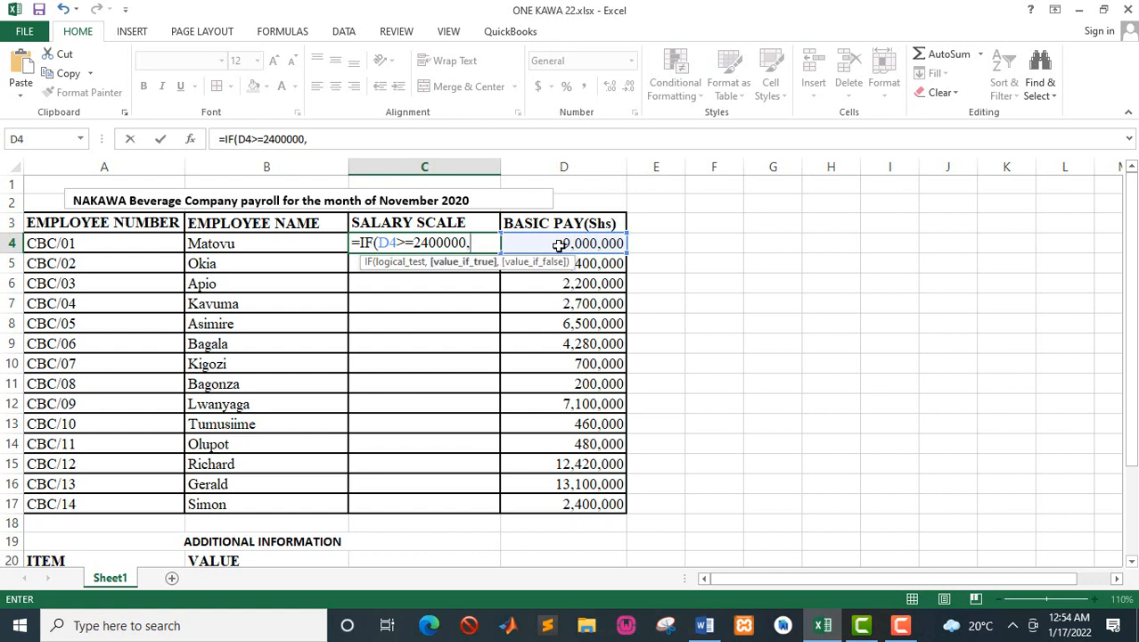
{"action": "type", "text": "\"BEK1"}
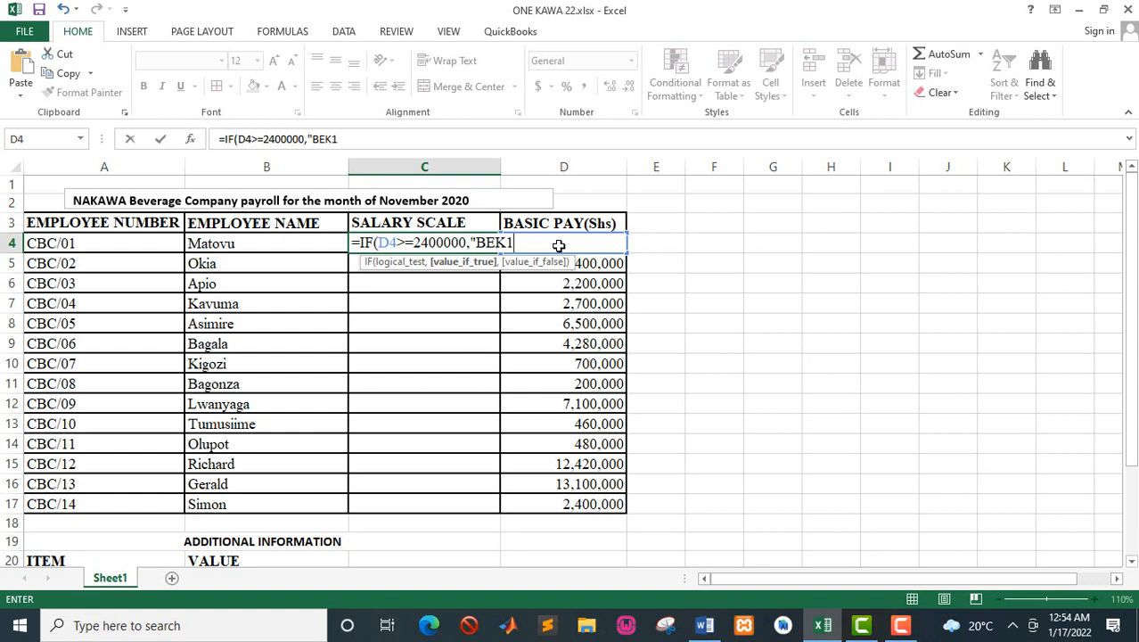
{"action": "type", "text": "\""}
{"action": "type", "text": ","}
{"action": "key", "text": "alt+Tab"}
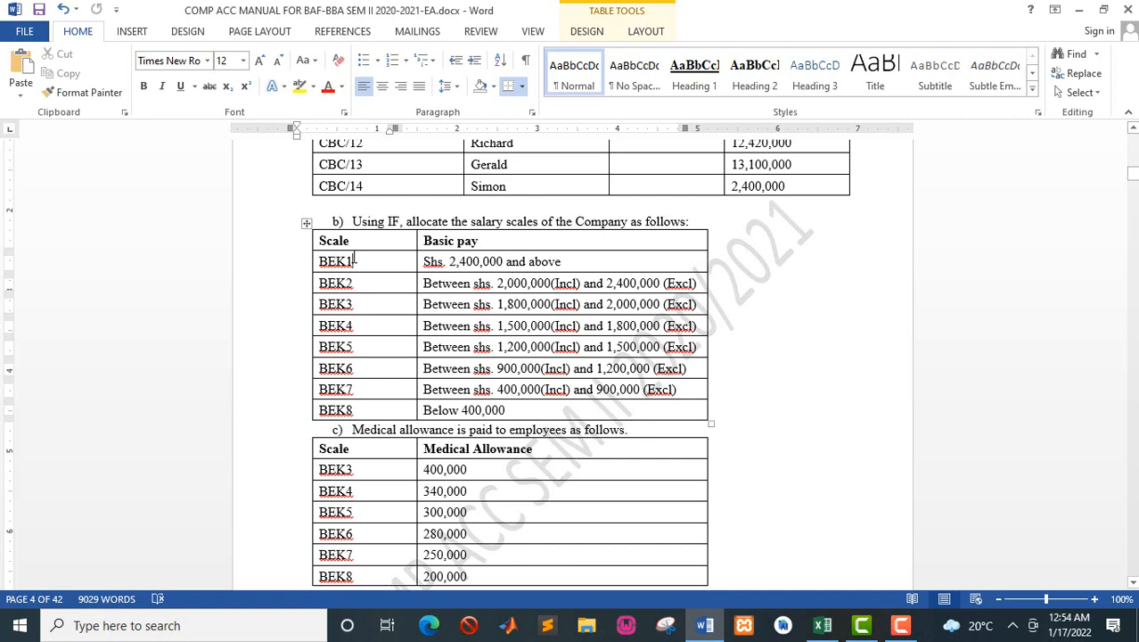
{"action": "key", "text": "alt+Tab"}
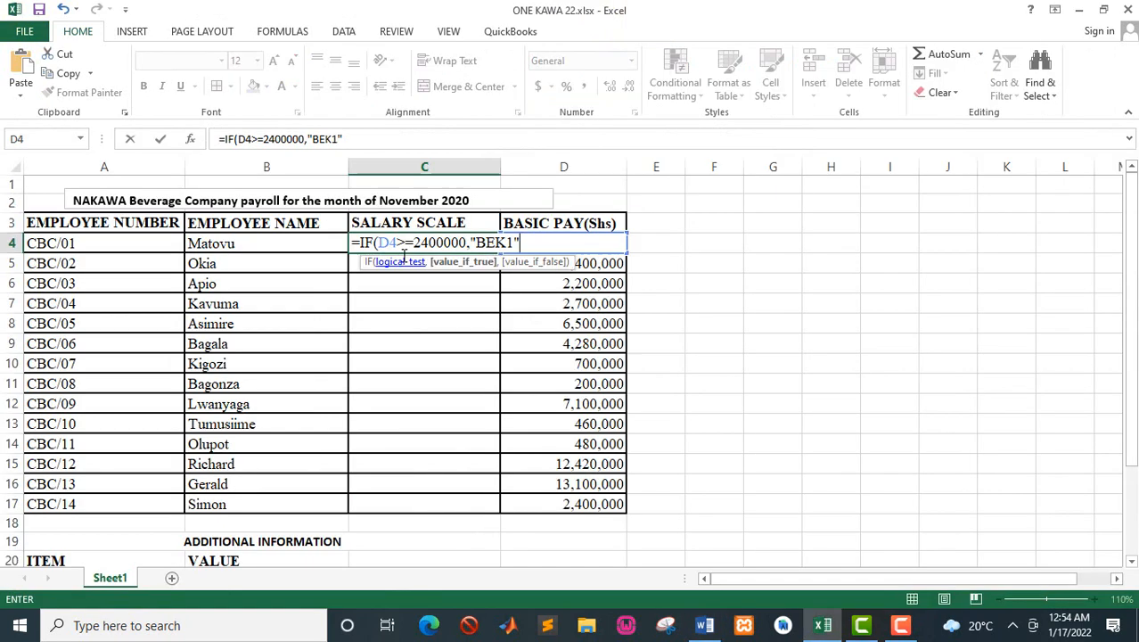
{"action": "type", "text": ","}
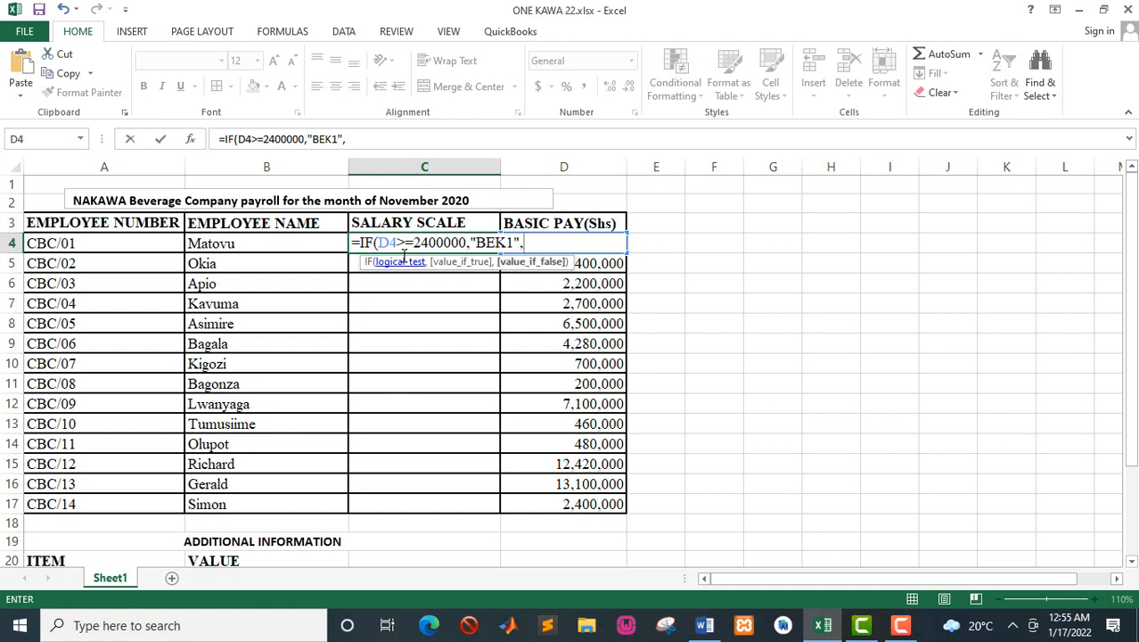
{"action": "type", "text": "IF("}
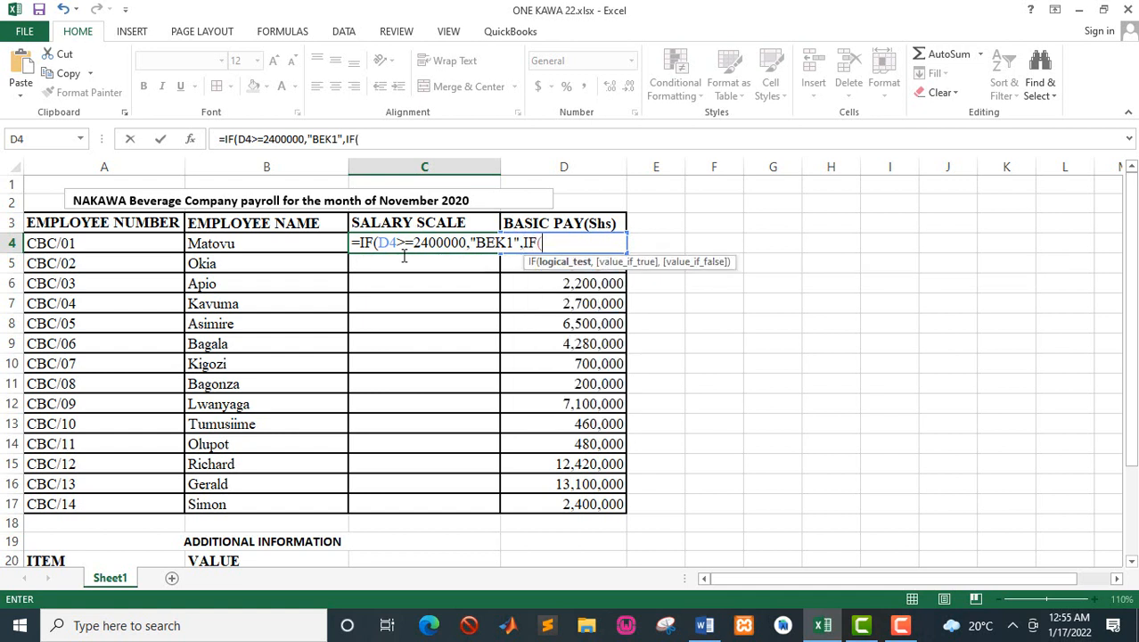
{"action": "type", "text": "D4>="}
Step: Nest a second IF in the C4 formula that returns "BEK2" when D4>=2000000, checking the lower limit in the Word manual
{"action": "key", "text": "alt+Tab"}
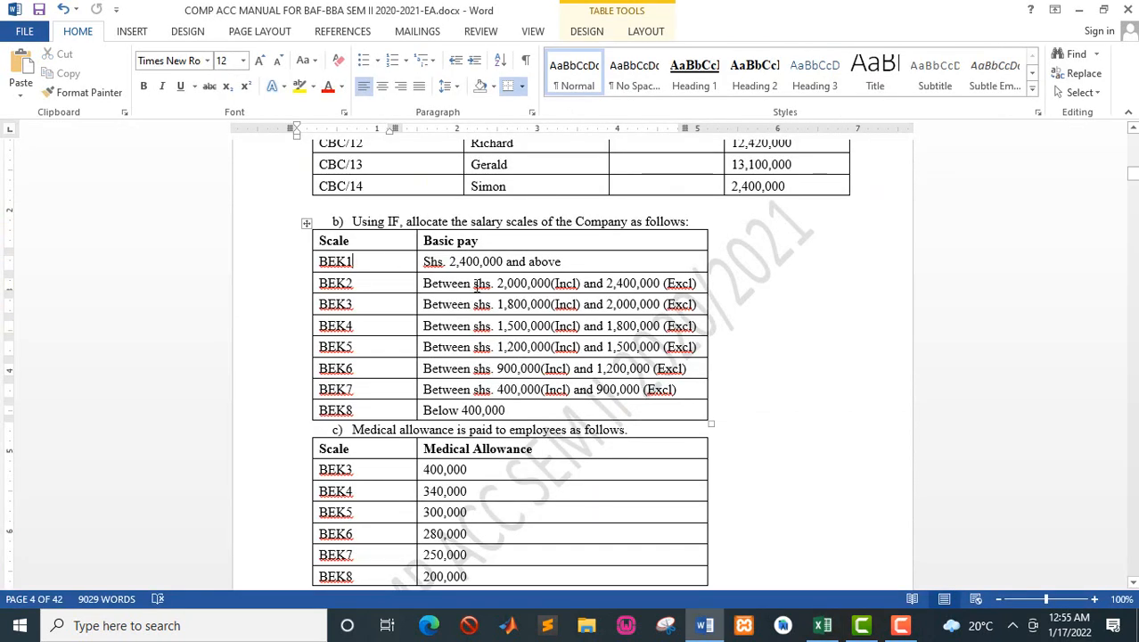
{"action": "key", "text": "alt+Tab"}
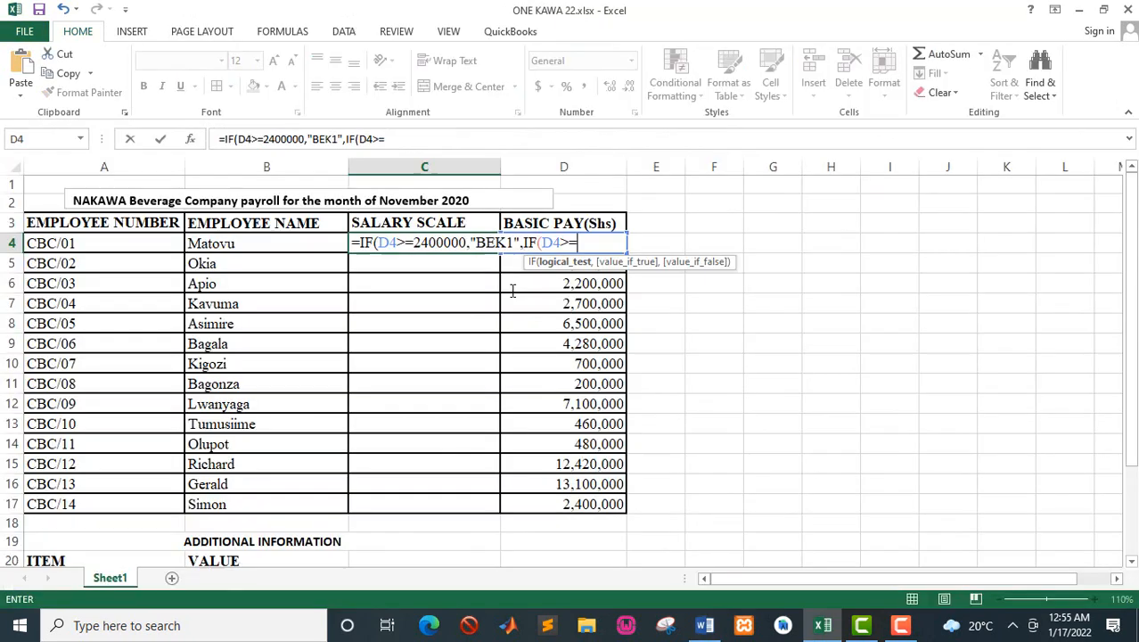
{"action": "type", "text": "2000000,"}
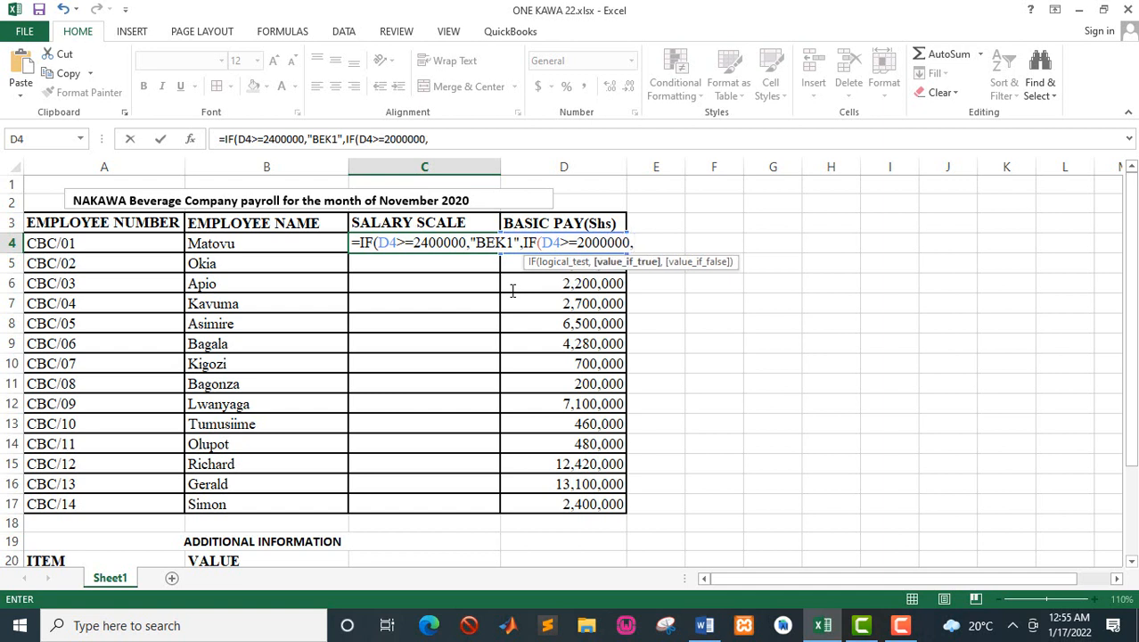
{"action": "type", "text": "@"}
{"action": "key", "text": "BackSpace"}
{"action": "type", "text": "\"BEK2\","}
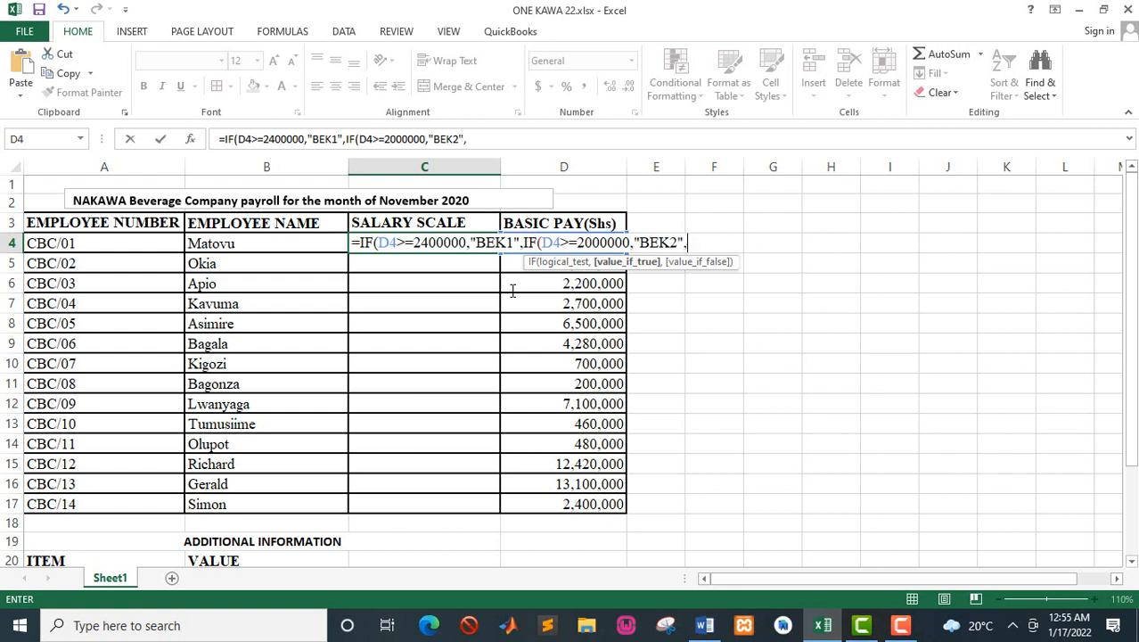
{"action": "type", "text": "IF("}
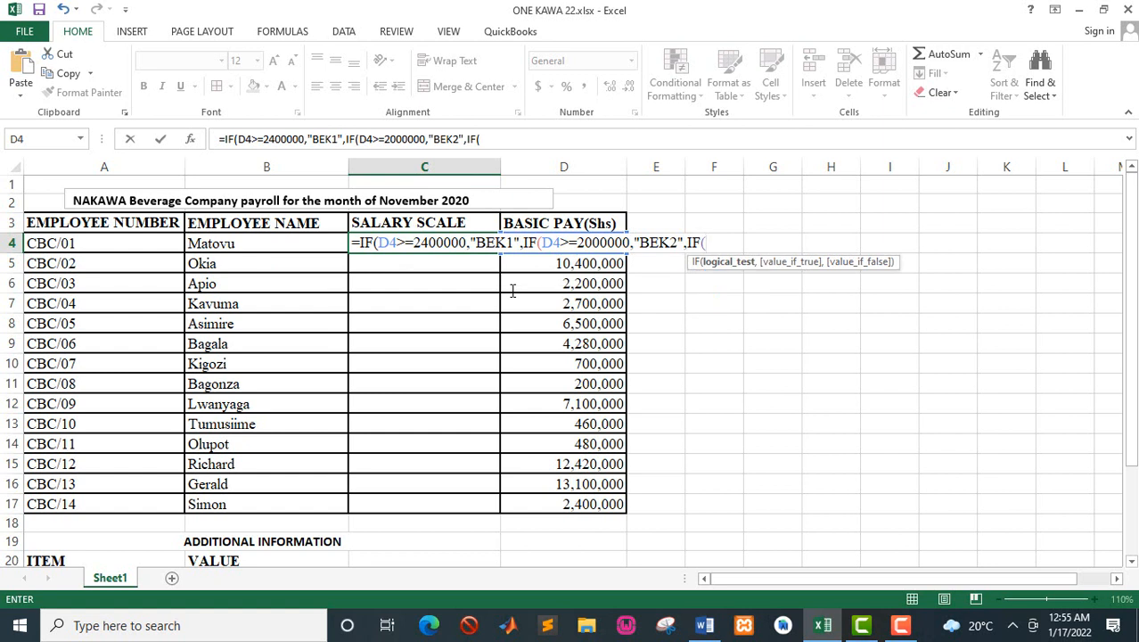
{"action": "type", "text": "D4>="}
Step: Nest a third IF in the C4 formula that returns "BEK3" when D4>=1800000, taking the limit from the Word manual
{"action": "key", "text": "alt+Tab"}
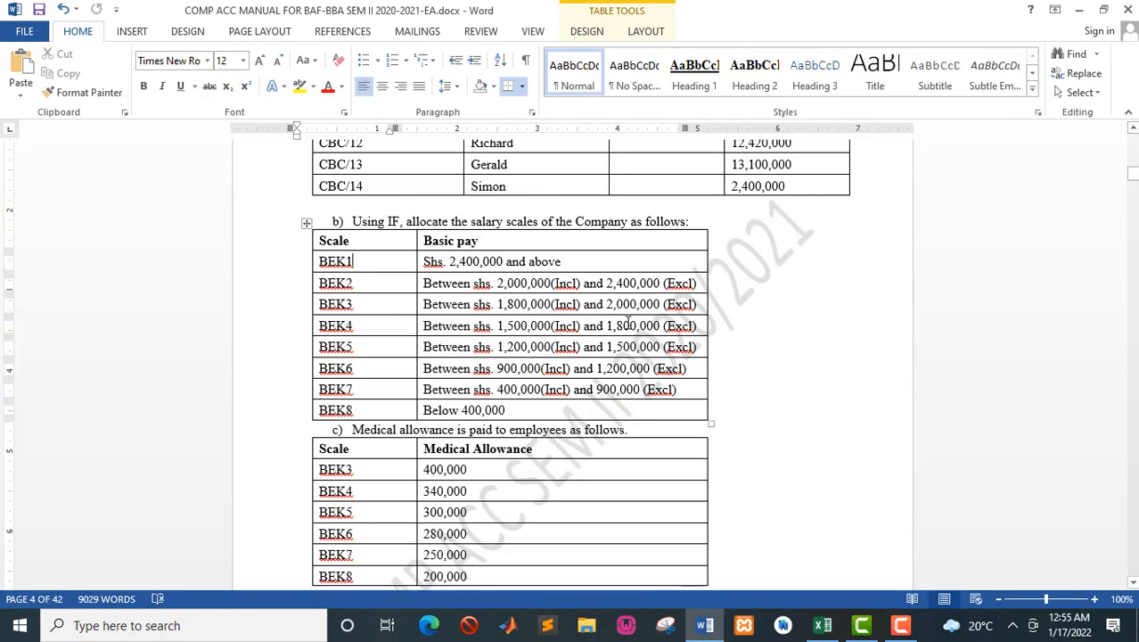
{"action": "key", "text": "alt+Tab"}
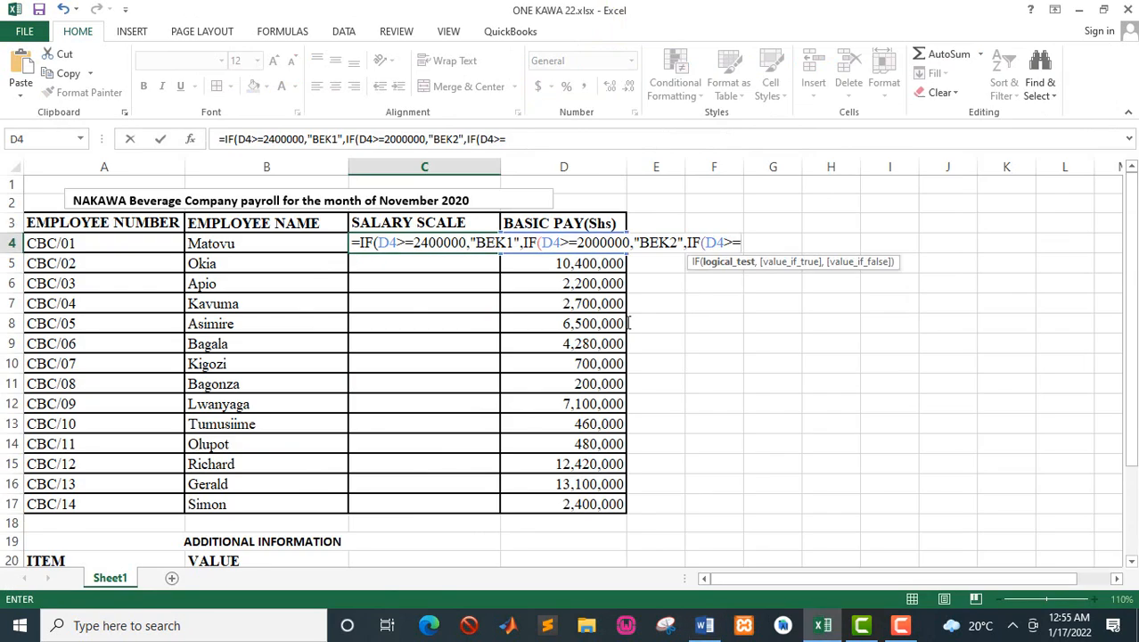
{"action": "type", "text": "1800000,"}
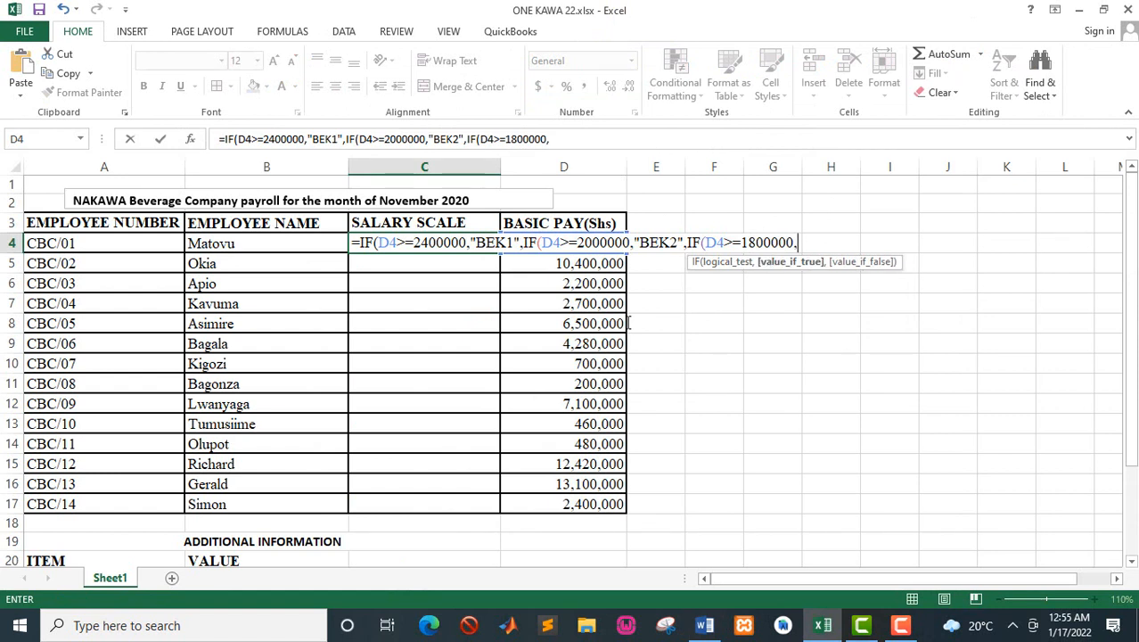
{"action": "type", "text": "\"BEK"}
{"action": "type", "text": "3"}
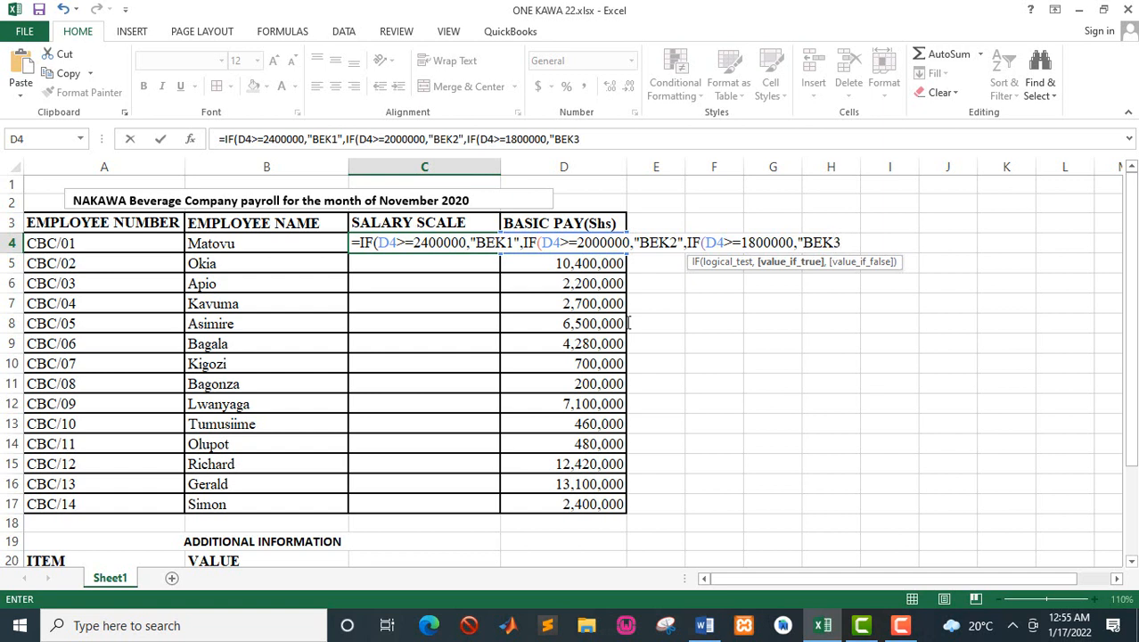
{"action": "type", "text": "\",IF"}
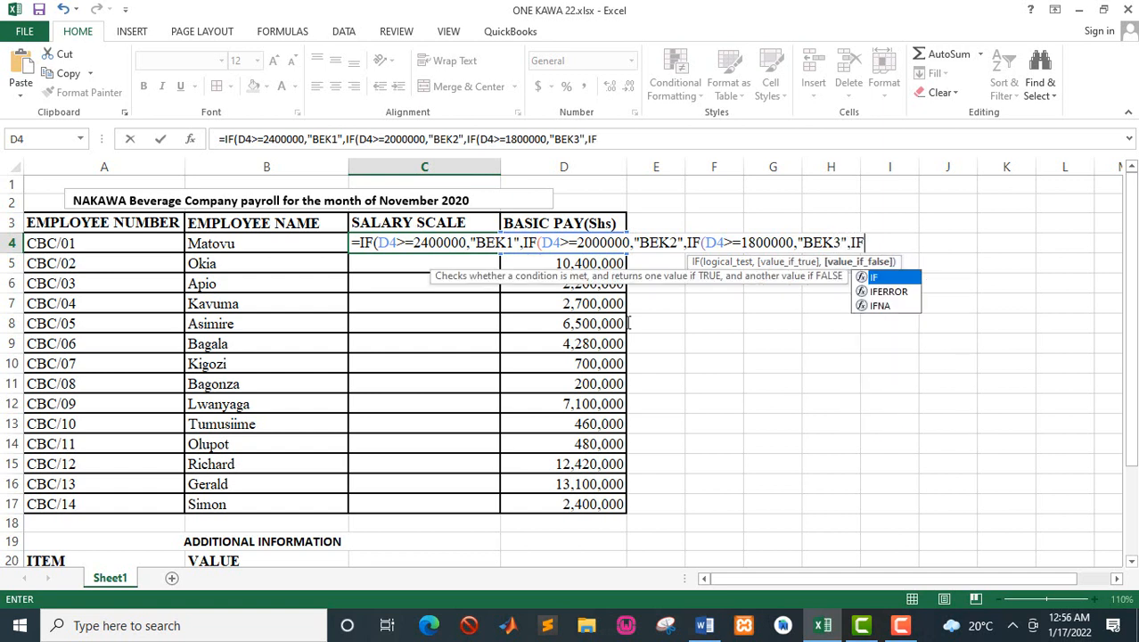
{"action": "type", "text": "(D4>"}
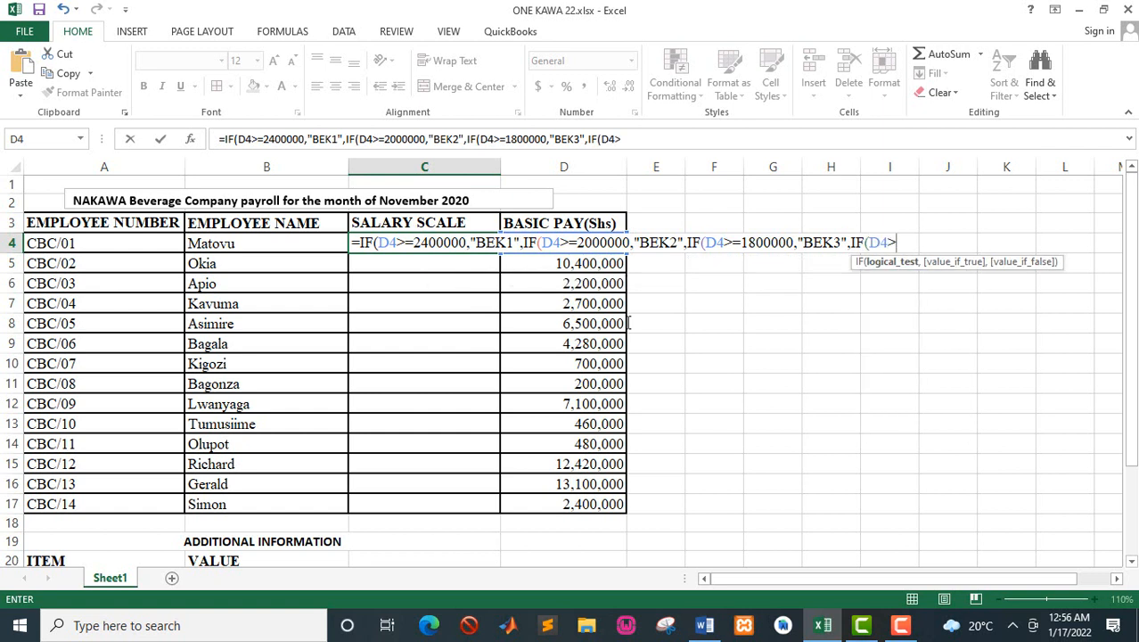
{"action": "type", "text": "="}
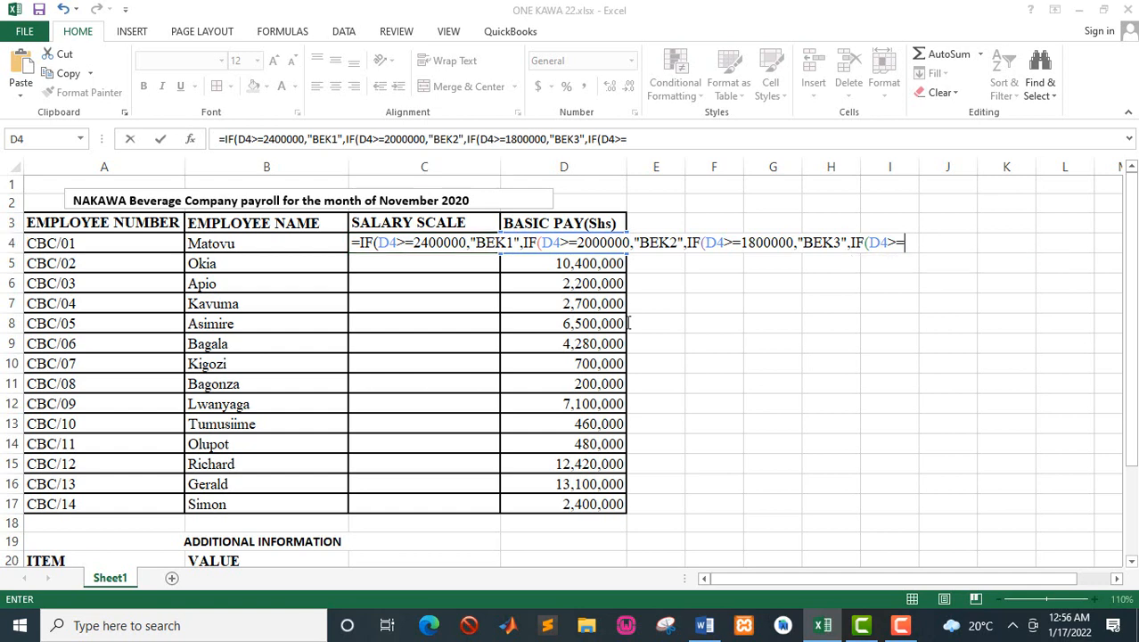
Step: Nest a fourth IF in the C4 formula that returns "BEK4" when D4>=1500000, taking the limit from the Word manual
{"action": "key", "text": "alt+Tab"}
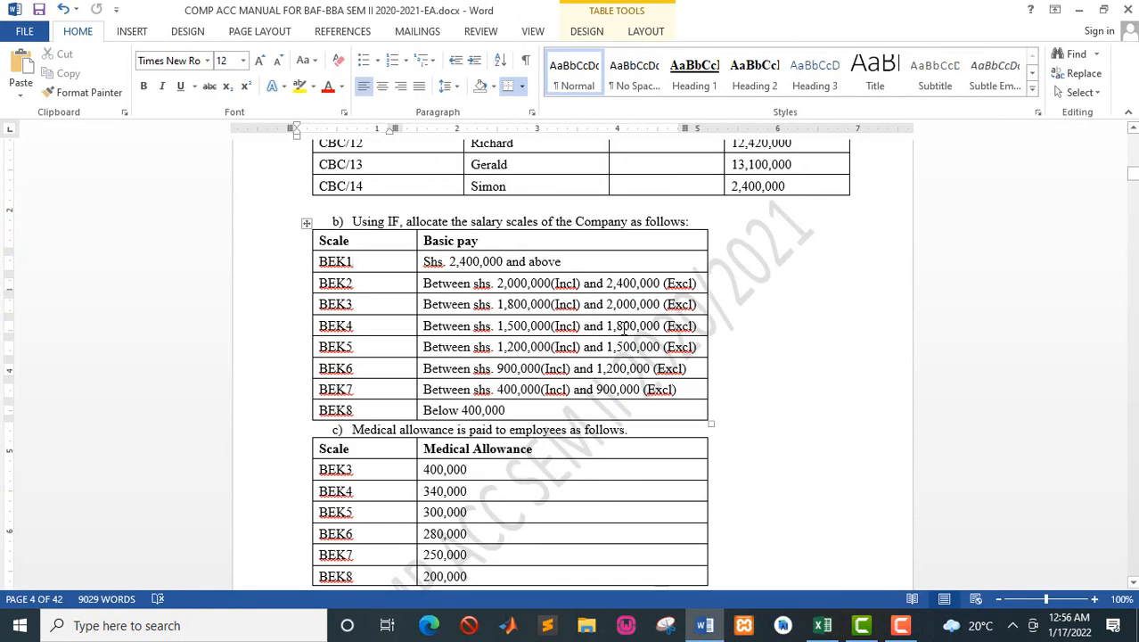
{"action": "key", "text": "alt+Tab"}
{"action": "type", "text": "1"}
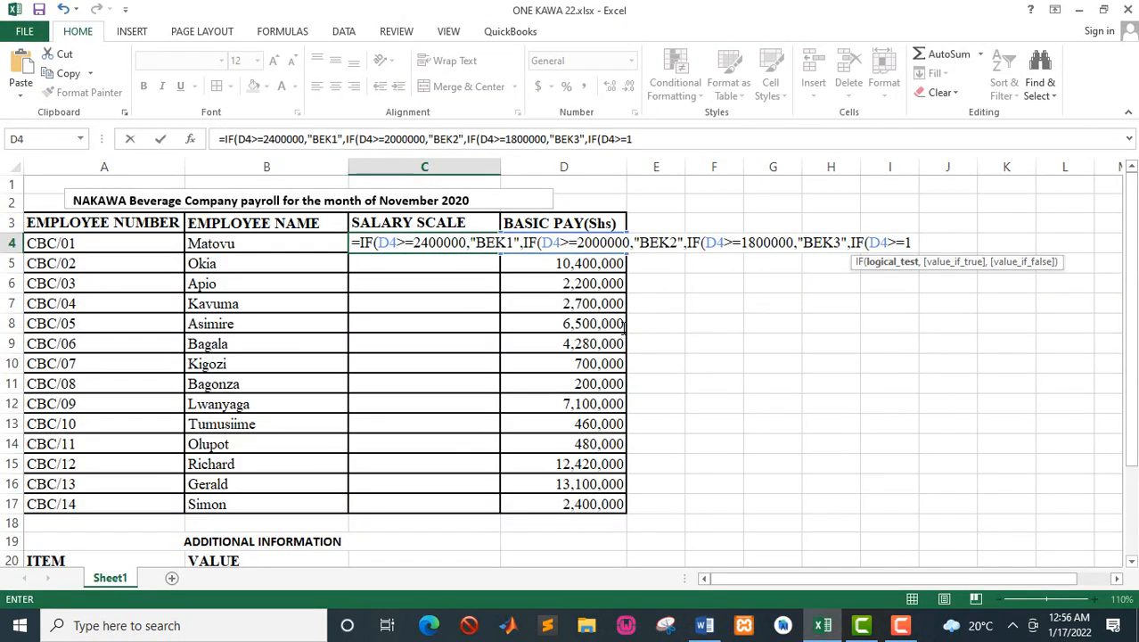
{"action": "type", "text": "50000"}
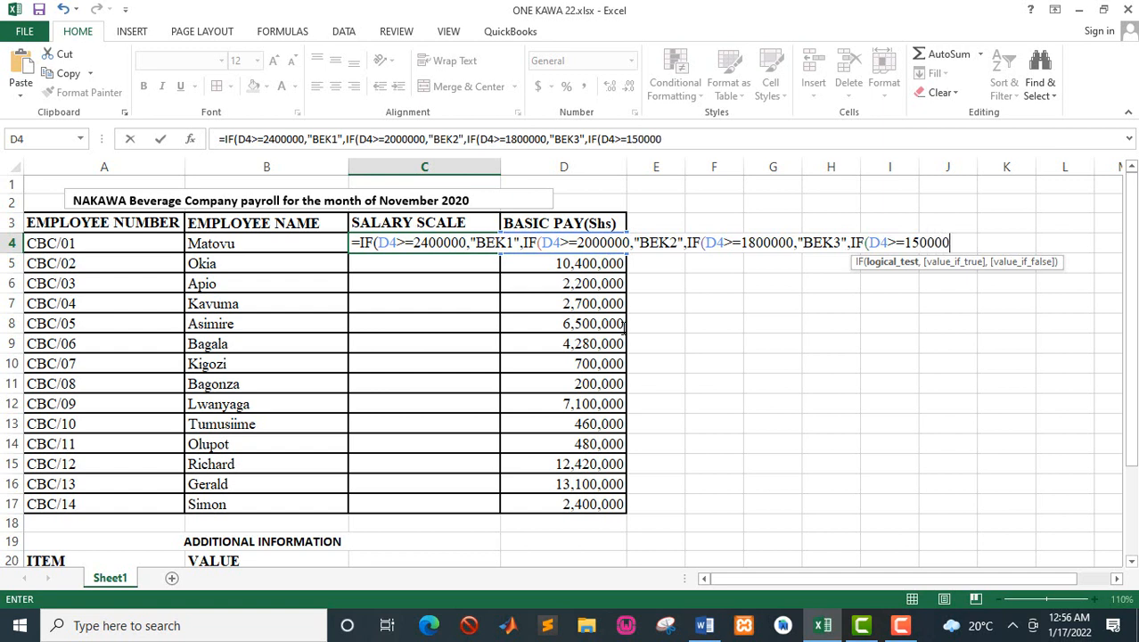
{"action": "type", "text": "0,"}
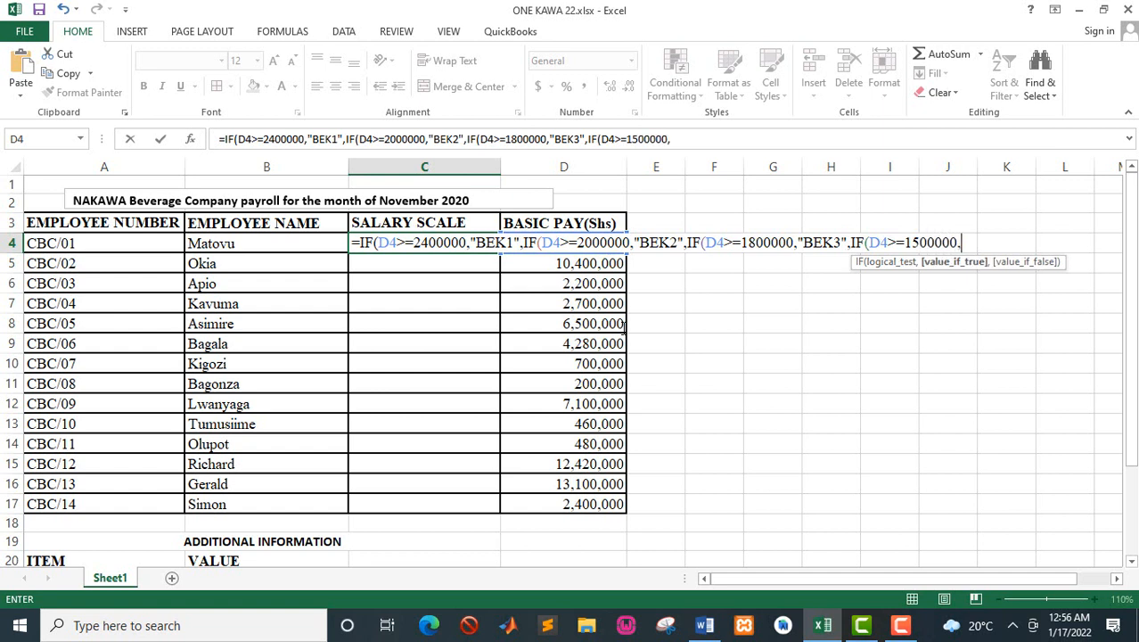
{"action": "type", "text": "\"BEK4"}
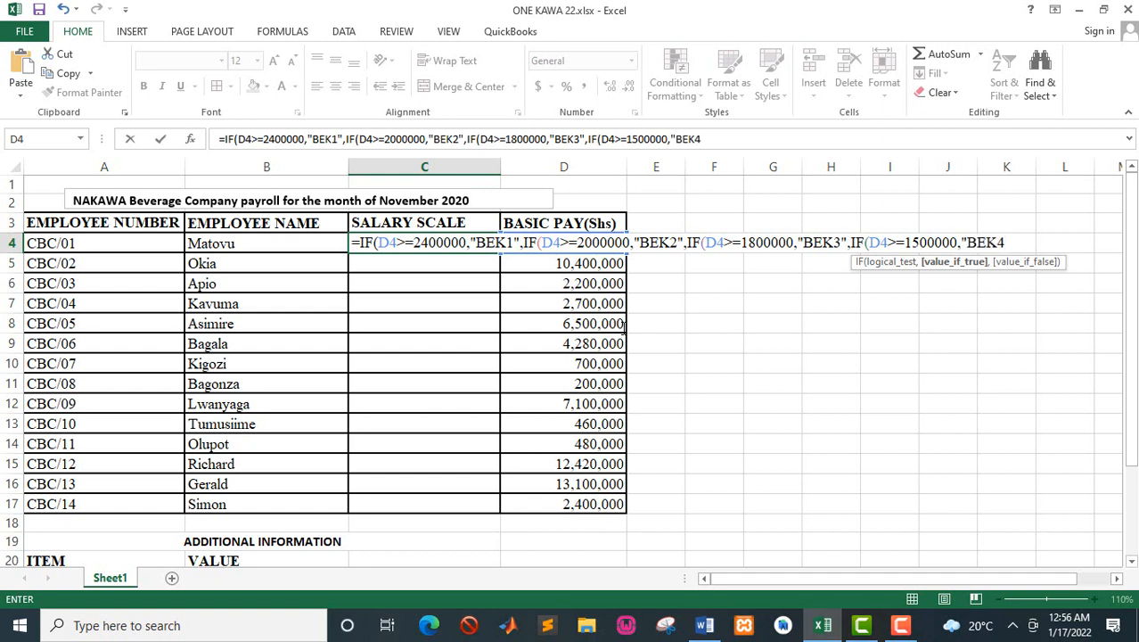
{"action": "type", "text": "\",IF"}
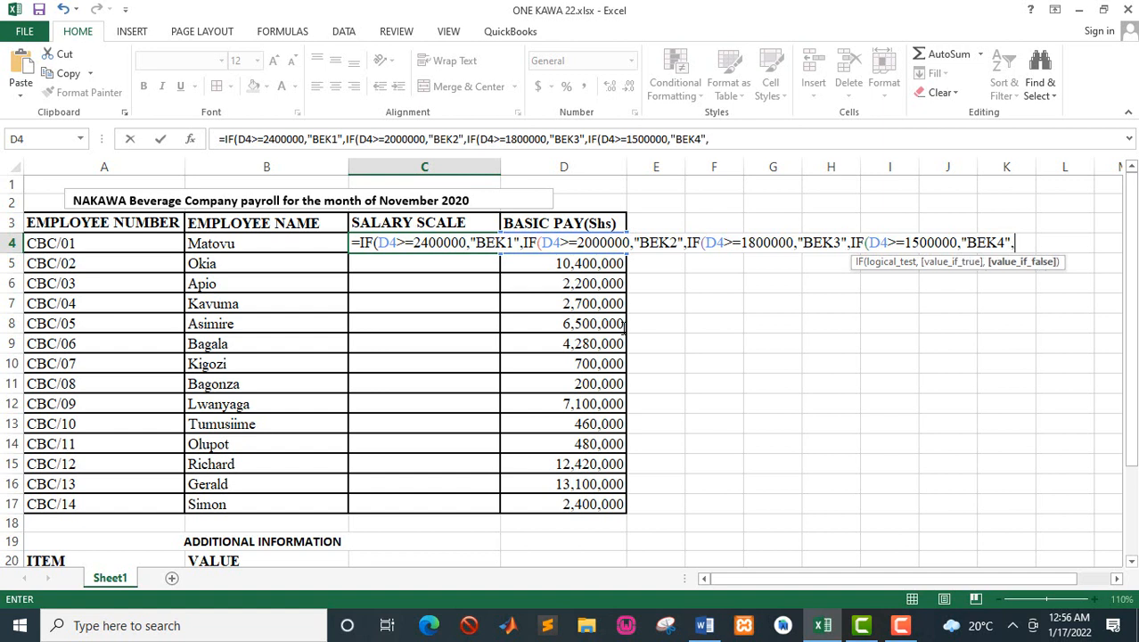
{"action": "type", "text": "("}
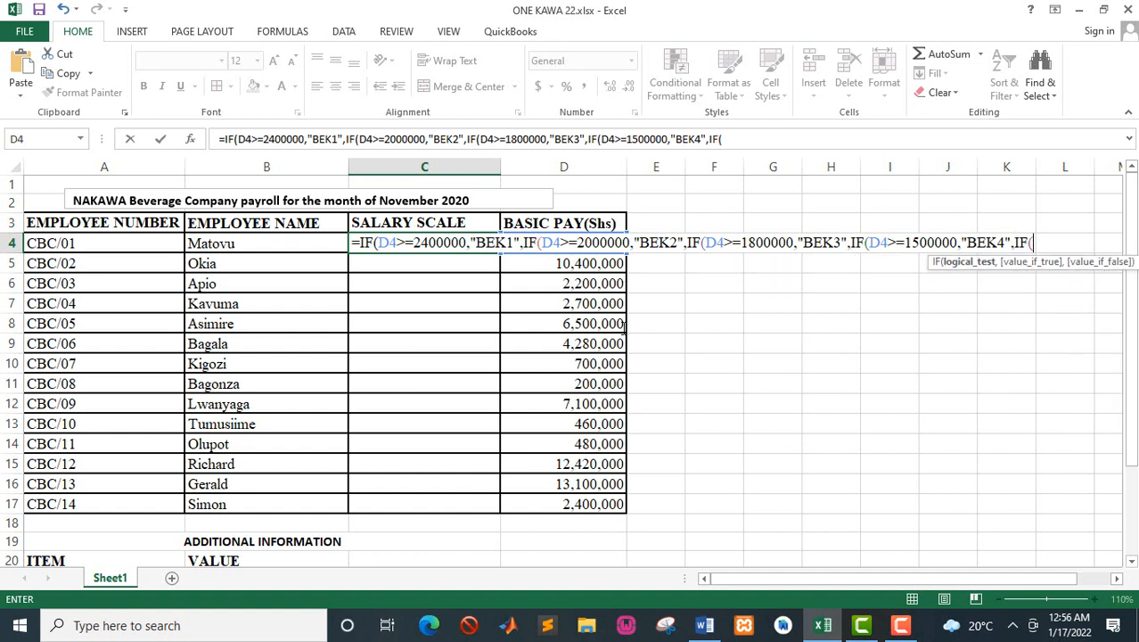
{"action": "type", "text": "D4>="}
Step: Nest a fifth IF in the C4 formula that returns "BEK5" when D4>=1200000, taking the limit from the Word manual
{"action": "key", "text": "alt+Tab"}
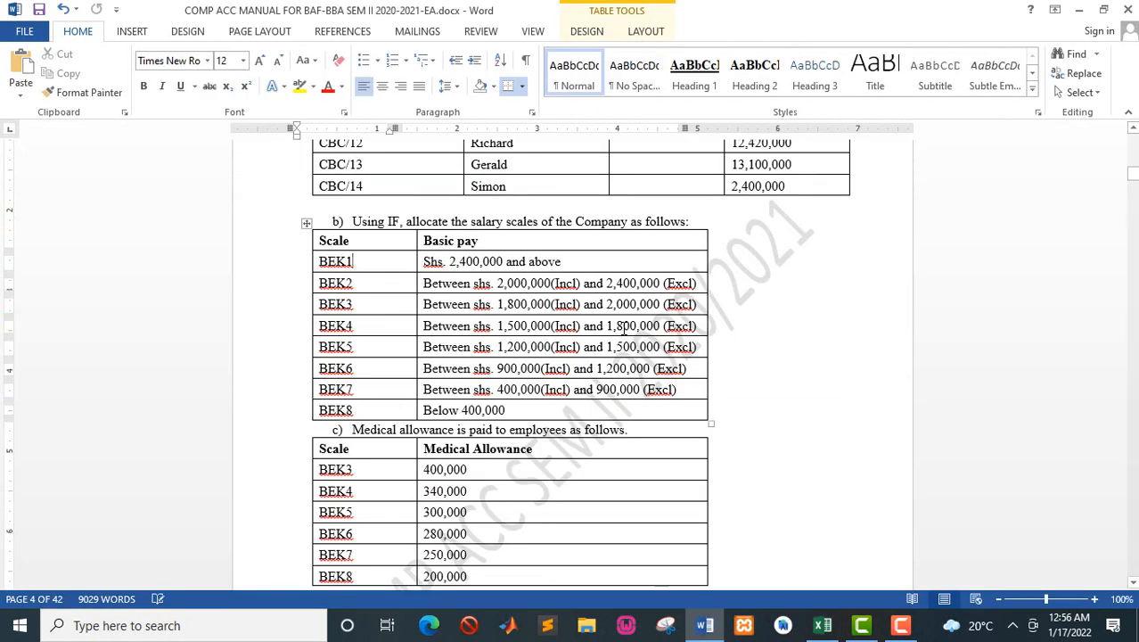
{"action": "key", "text": "alt+Tab"}
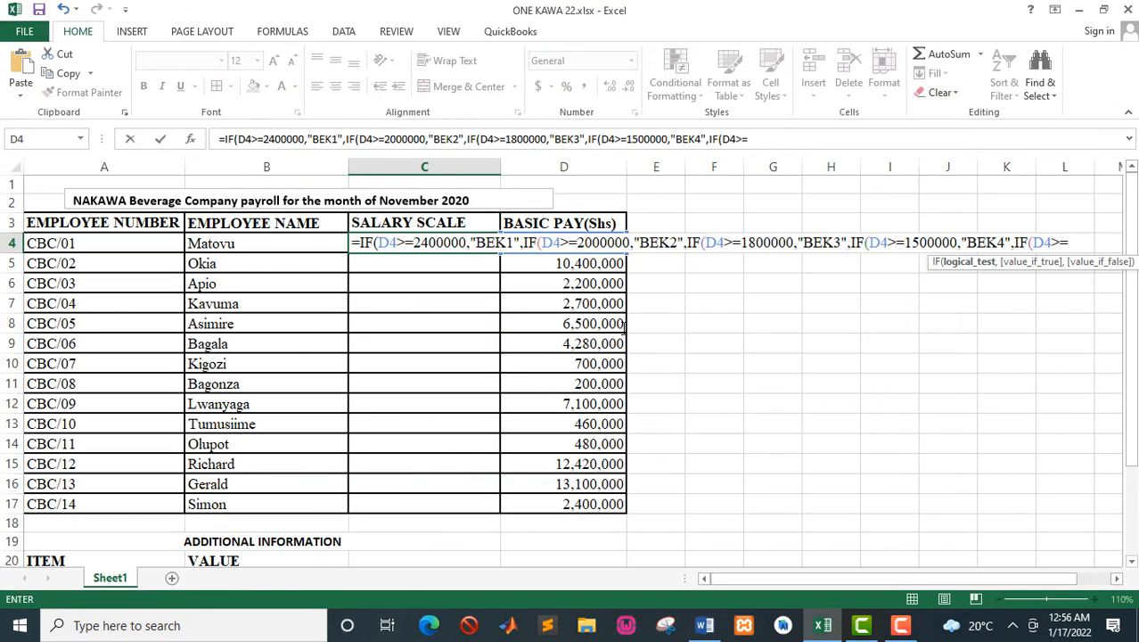
{"action": "type", "text": "1200000"}
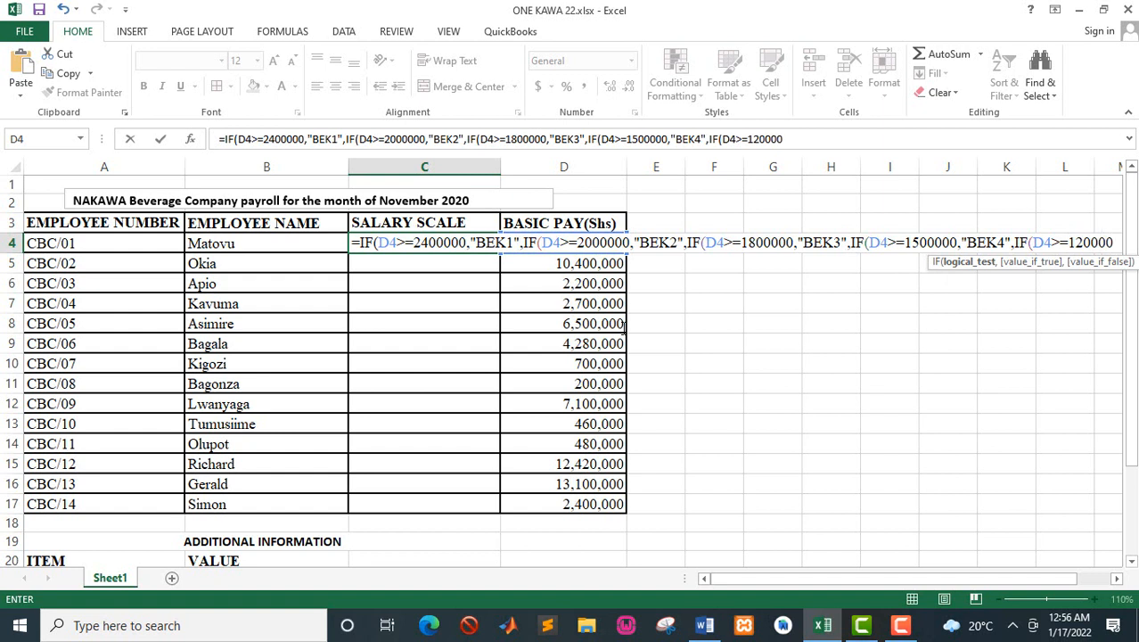
{"action": "type", "text": "0,"}
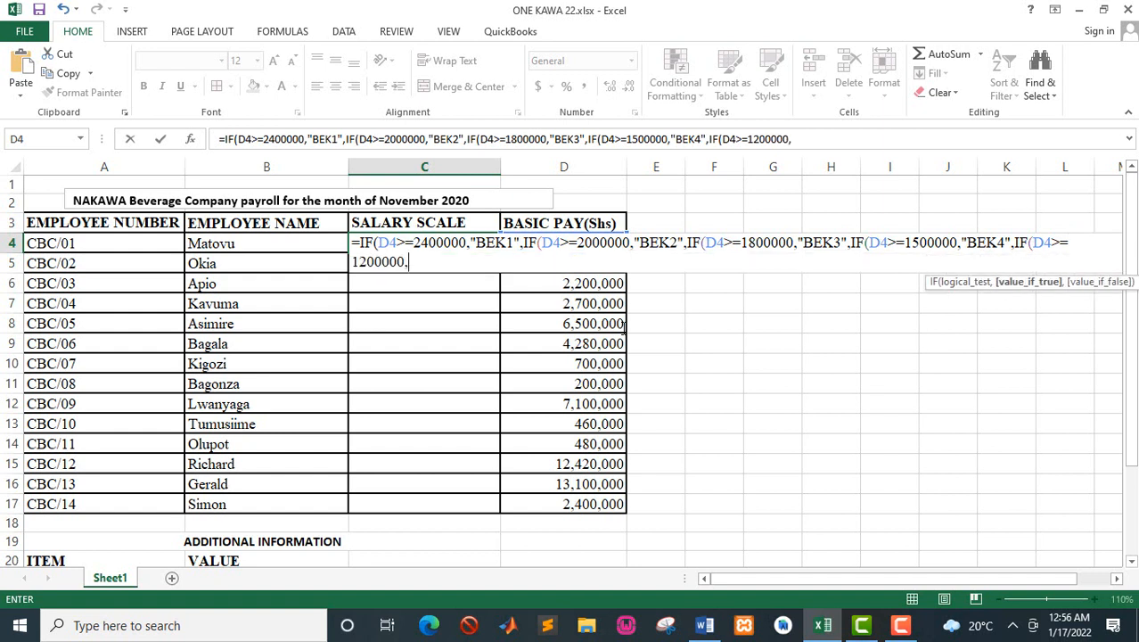
{"action": "type", "text": "\"BEK5"}
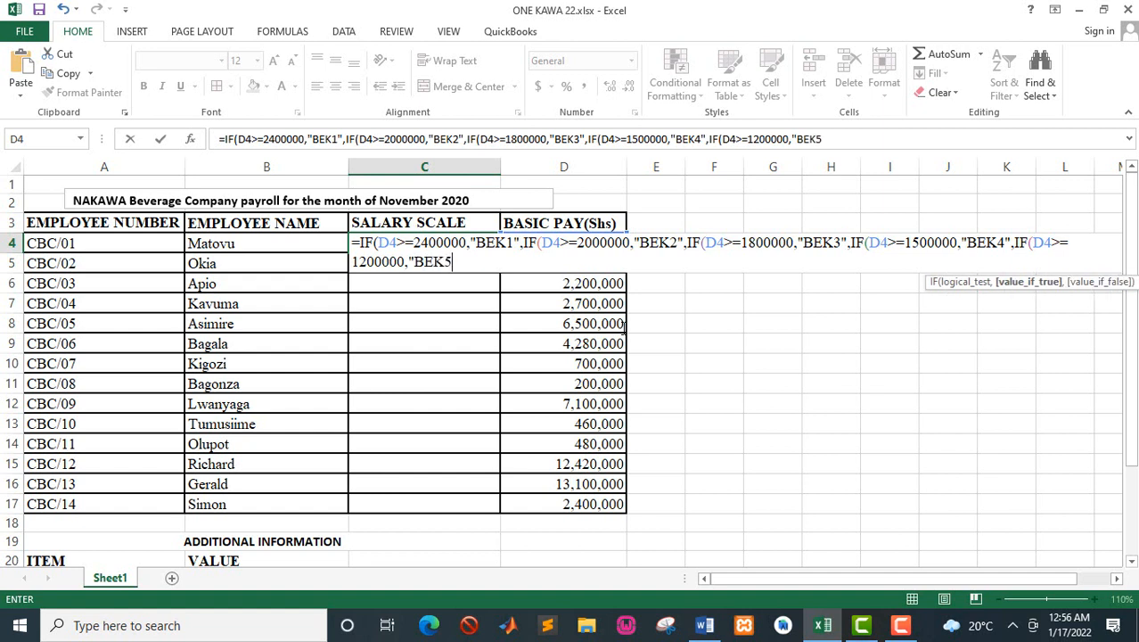
{"action": "type", "text": "\",IF"}
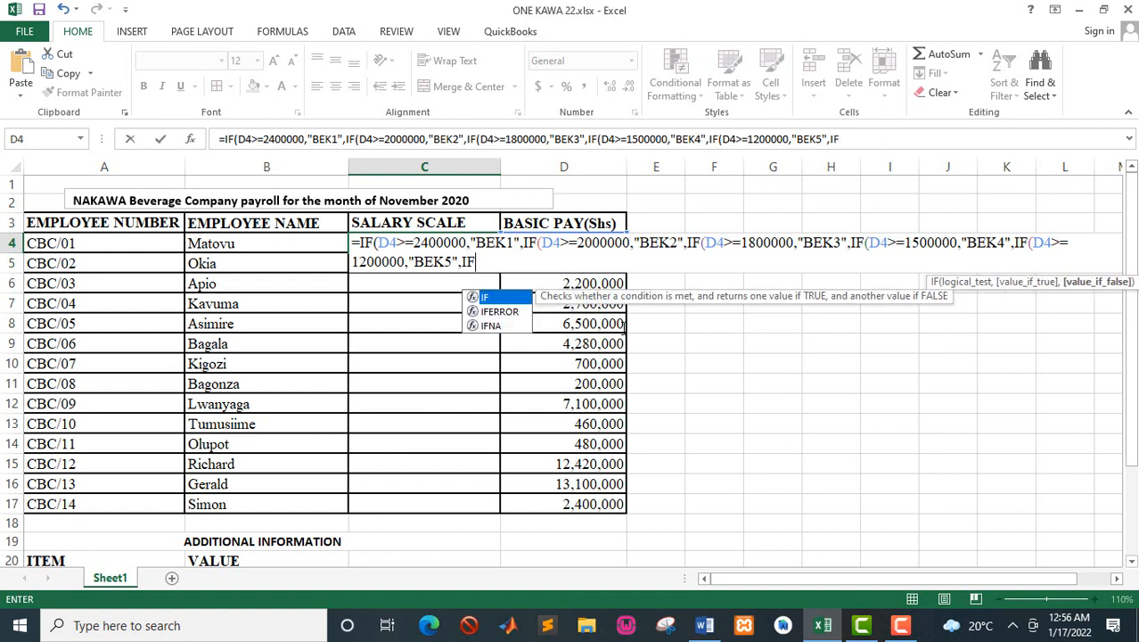
{"action": "type", "text": "(D4"}
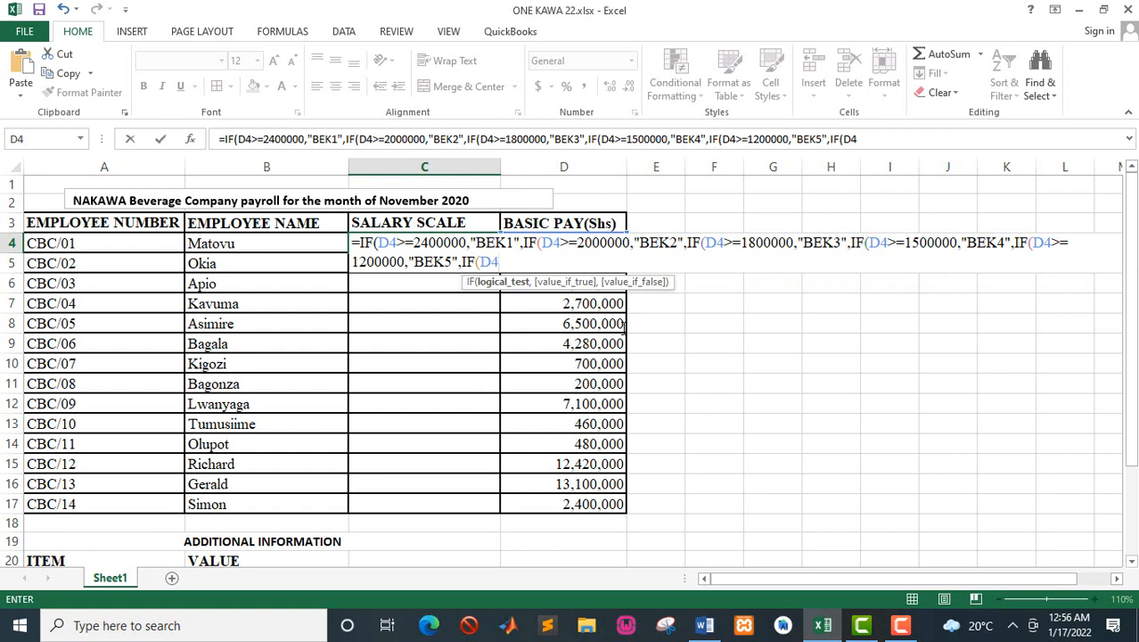
{"action": "type", "text": ">="}
Step: Nest a sixth IF in the C4 formula that returns "BEK6" when D4>=900000, taking the limit from the Word manual
{"action": "key", "text": "alt+Tab"}
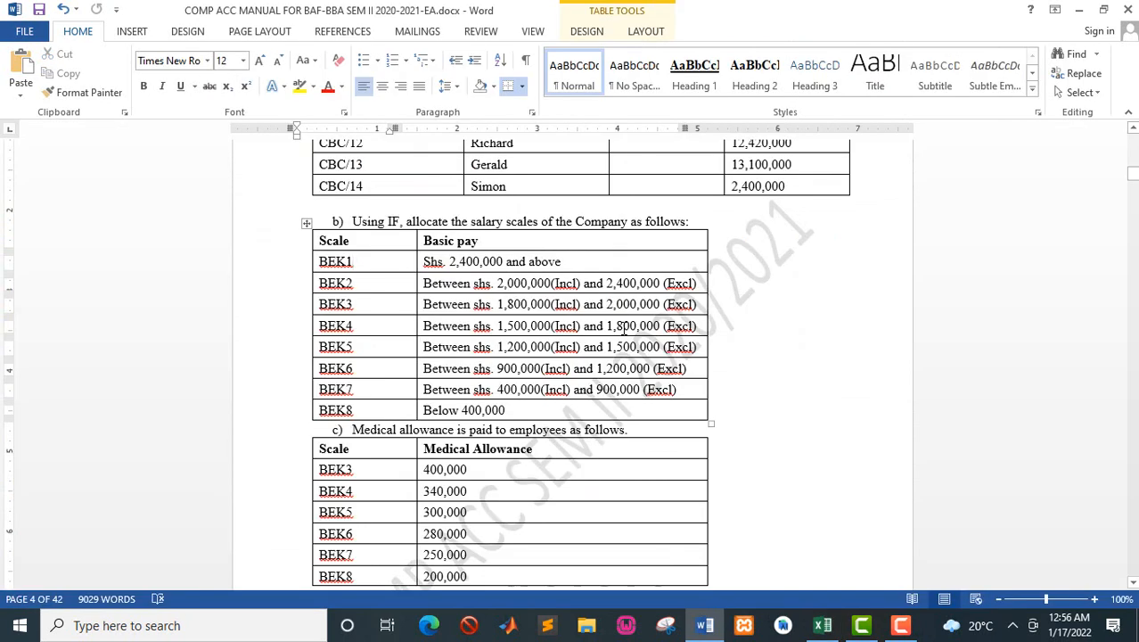
{"action": "key", "text": "alt+Tab"}
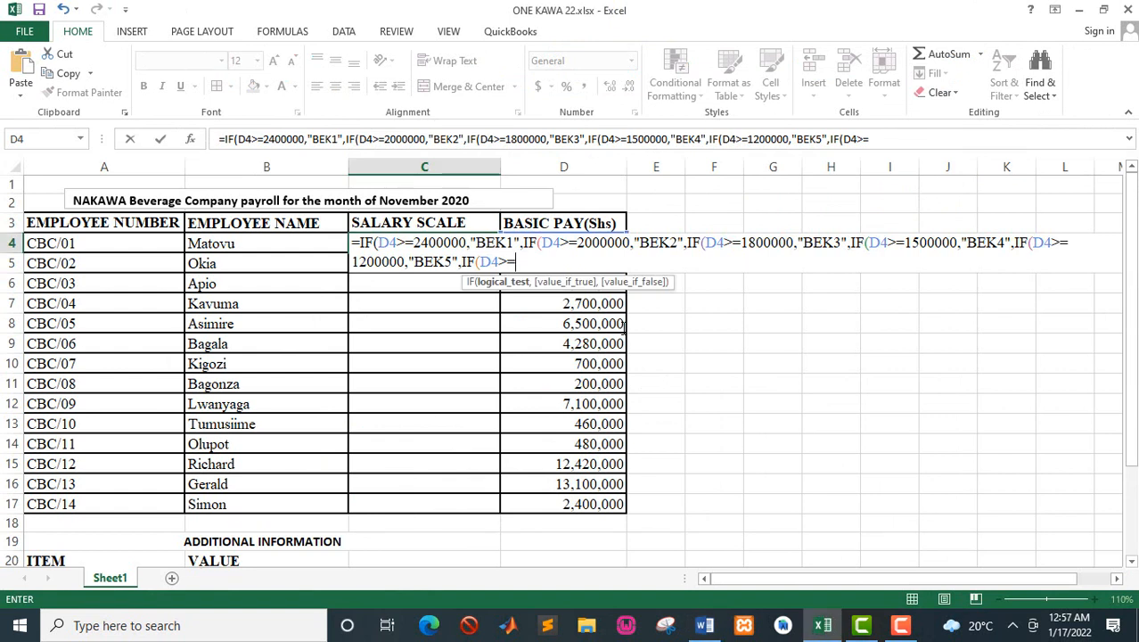
{"action": "type", "text": "900000"}
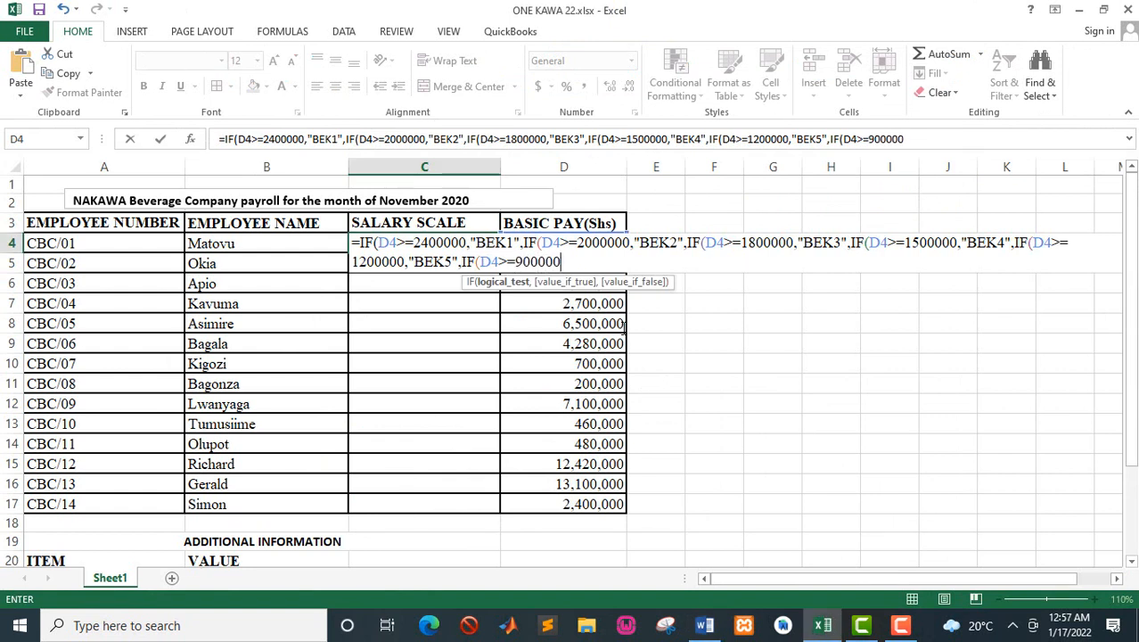
{"action": "type", "text": ",\""}
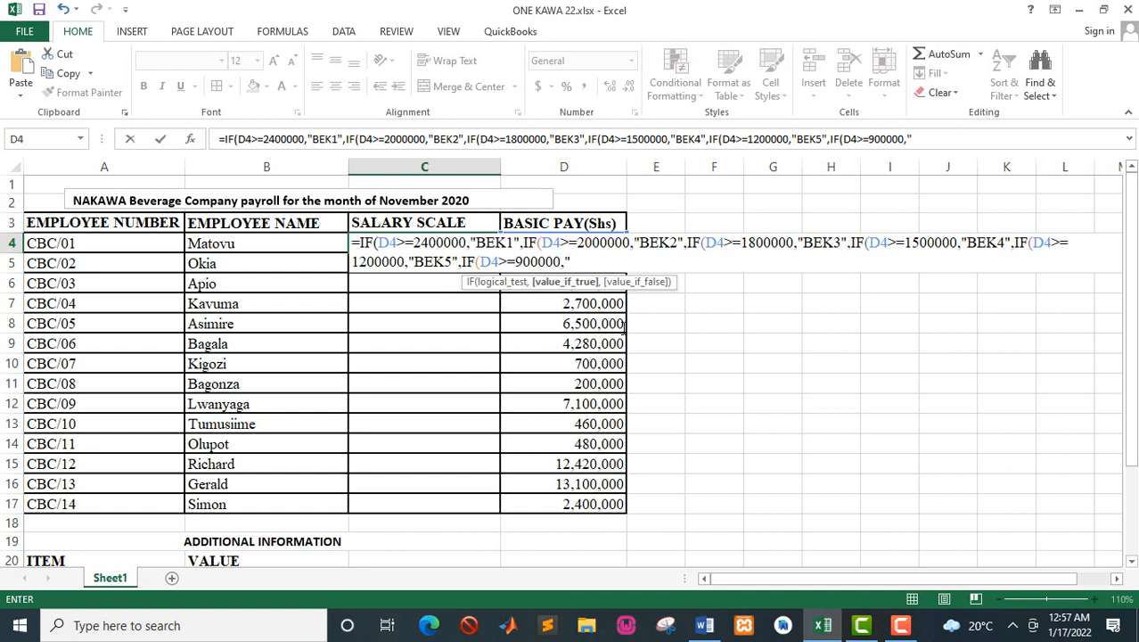
{"action": "type", "text": "BEK6\","}
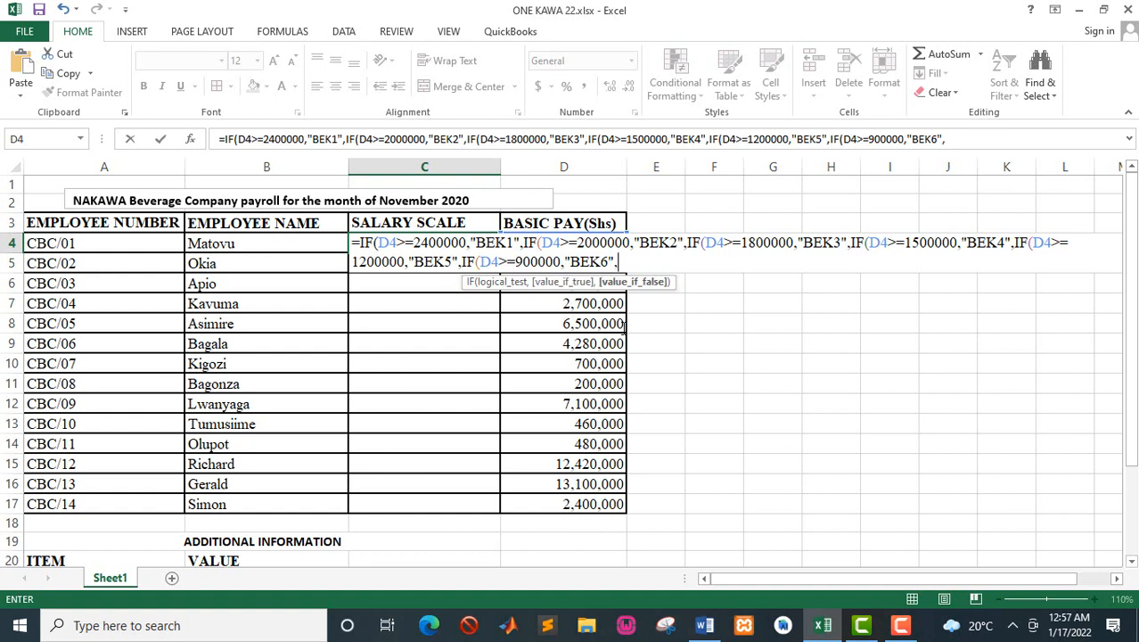
{"action": "type", "text": "IF("}
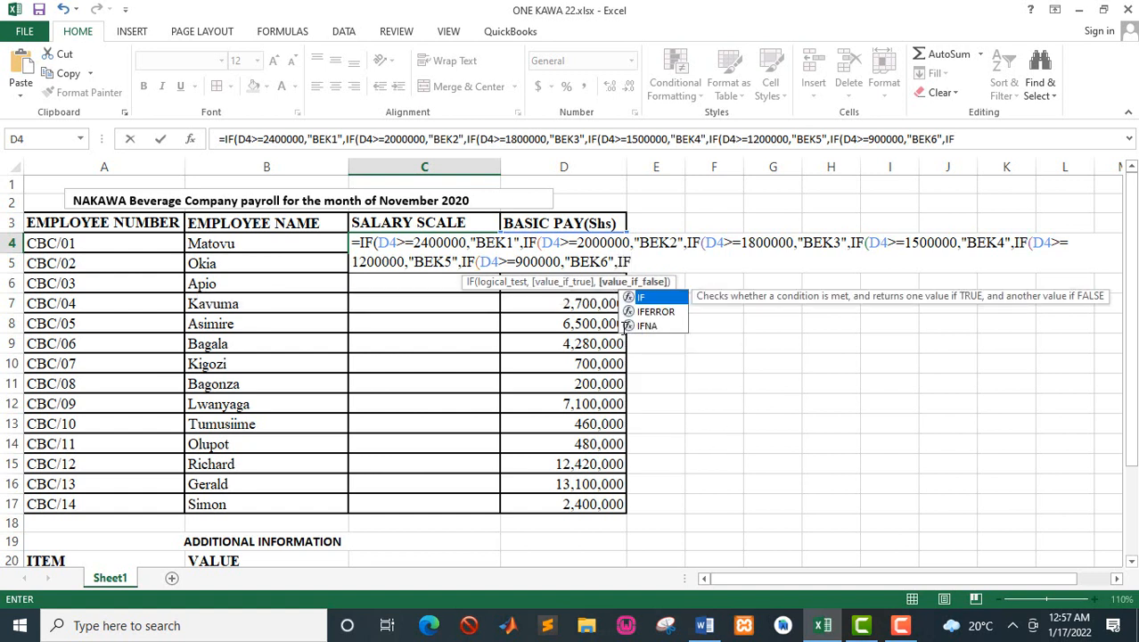
{"action": "type", "text": "D4"}
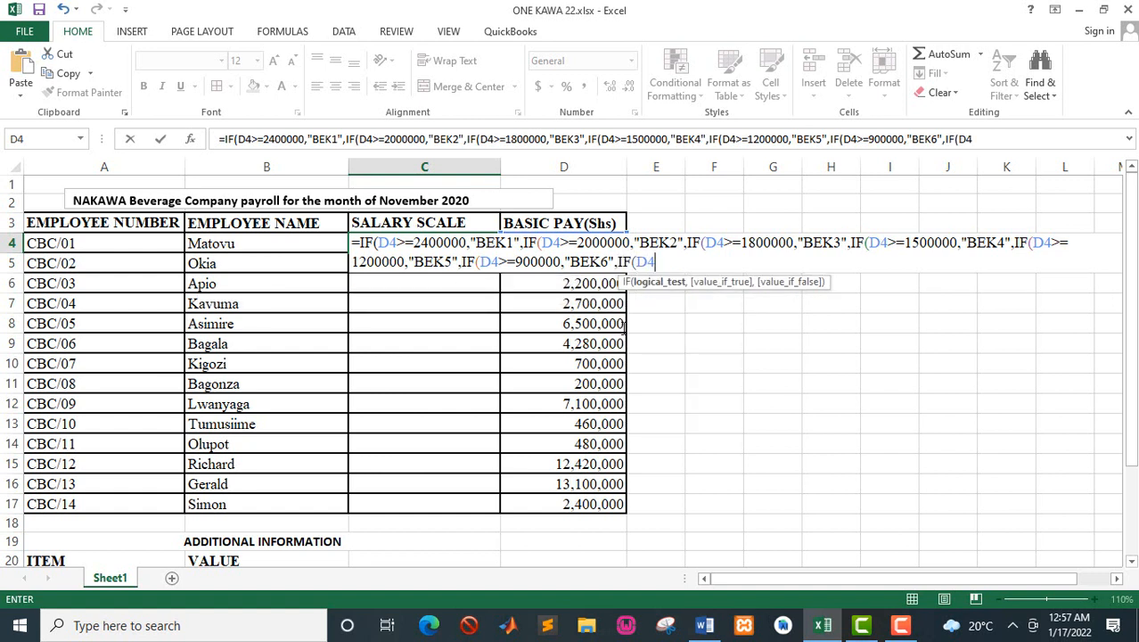
{"action": "type", "text": ">="}
{"action": "type", "text": "400000,"}
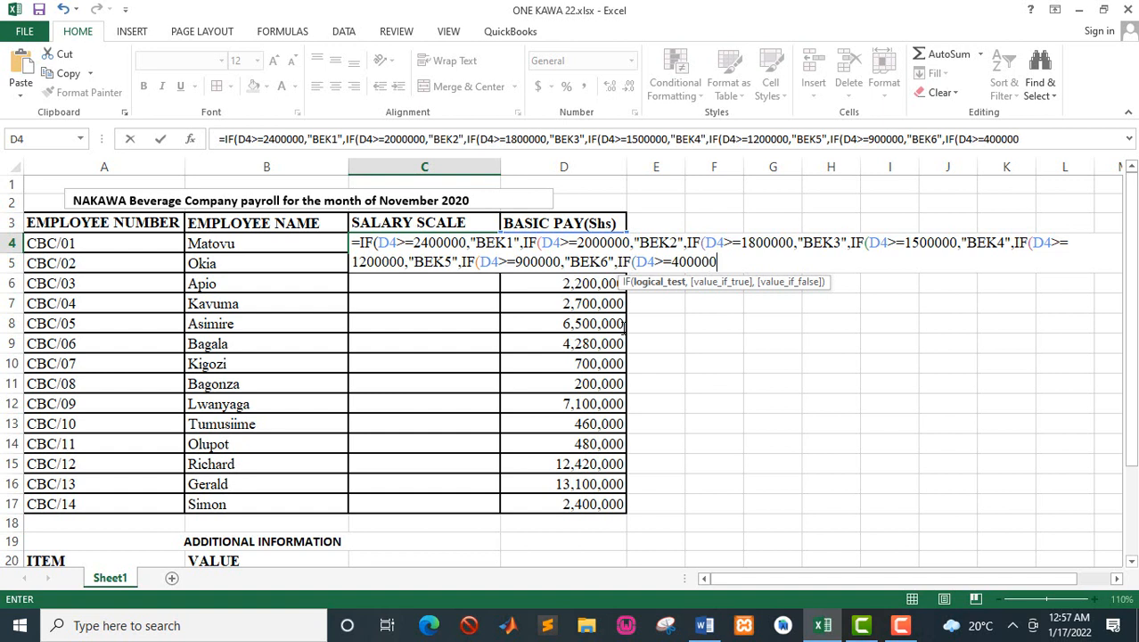
{"action": "type", "text": "\""}
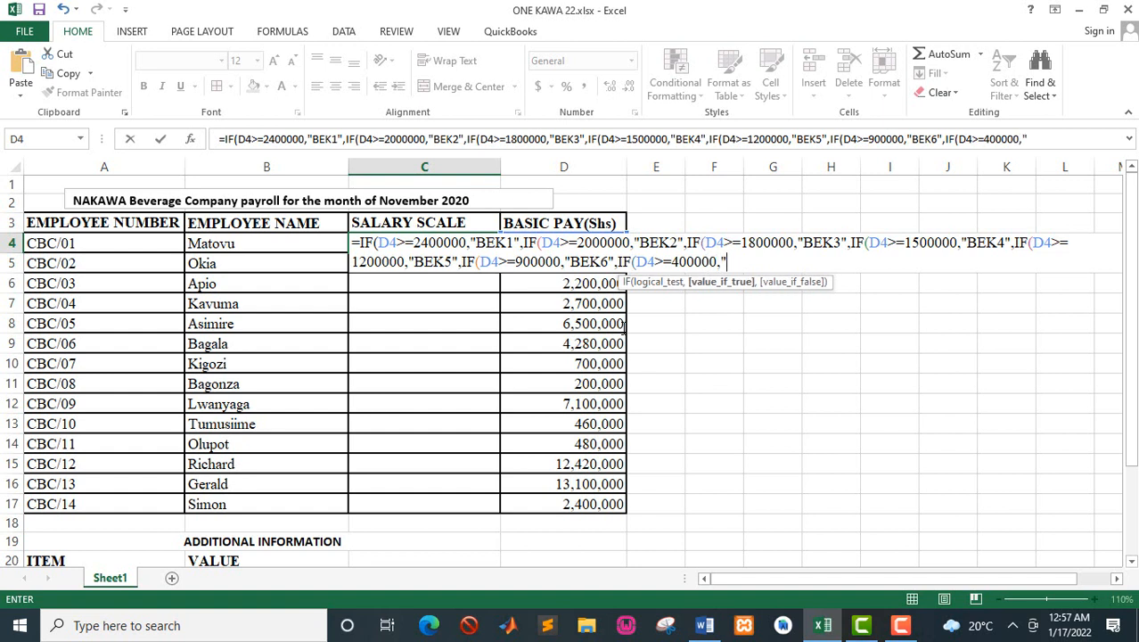
{"action": "type", "text": "BEK7\""}
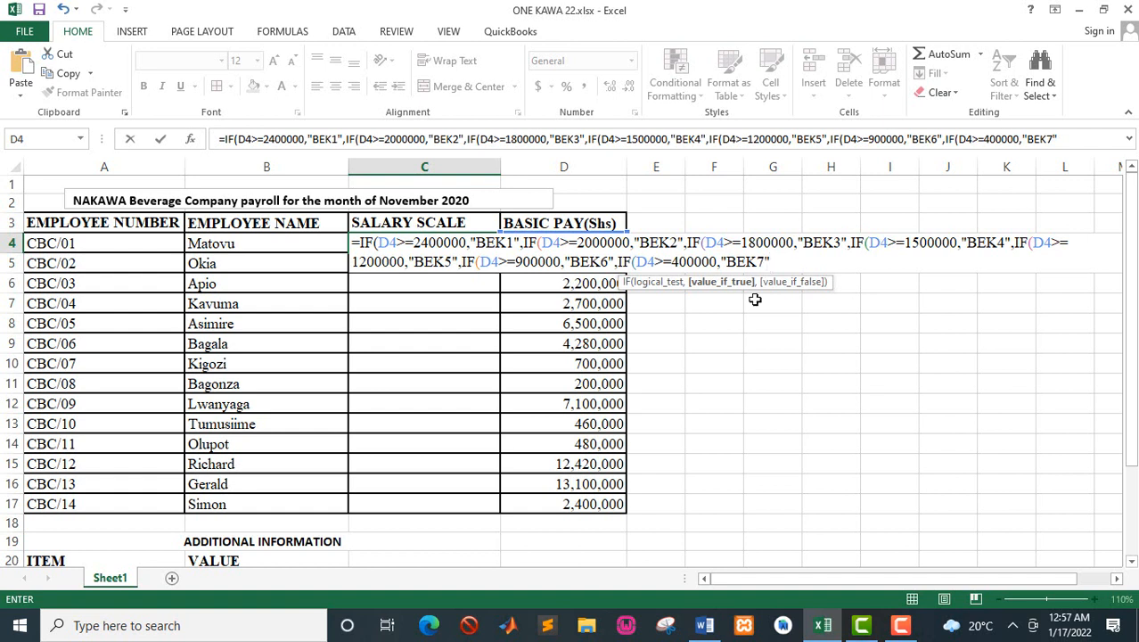
Step: Give "BEK8" as the final value if false, close all seven nested IFs and enter the C4 formula
{"action": "type", "text": ","}
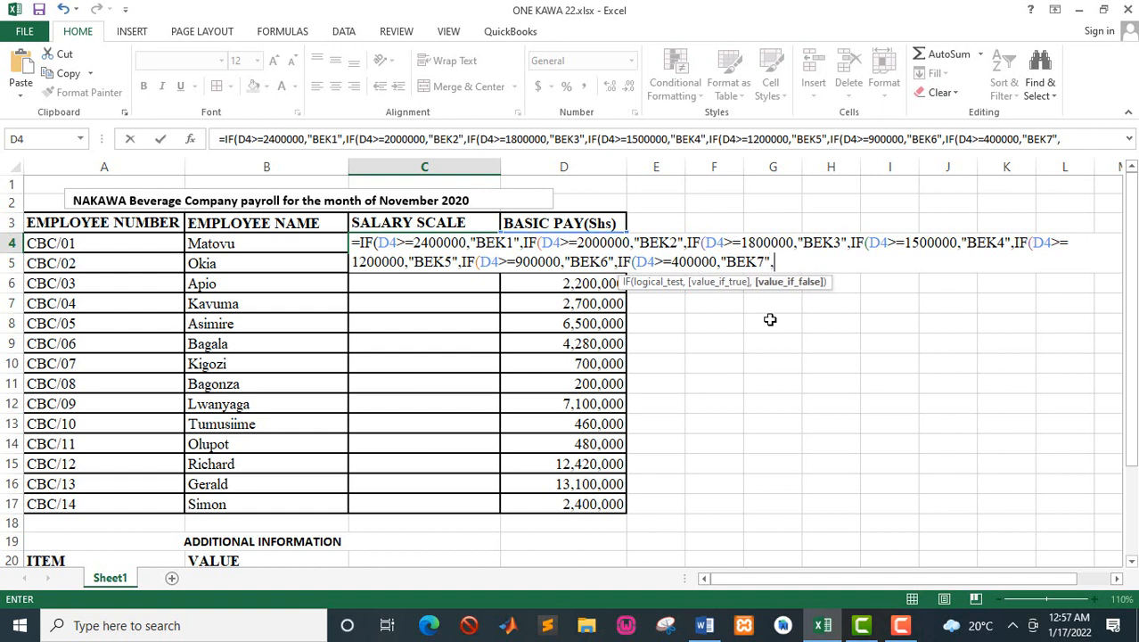
{"action": "type", "text": "\""}
{"action": "type", "text": "BEK8"}
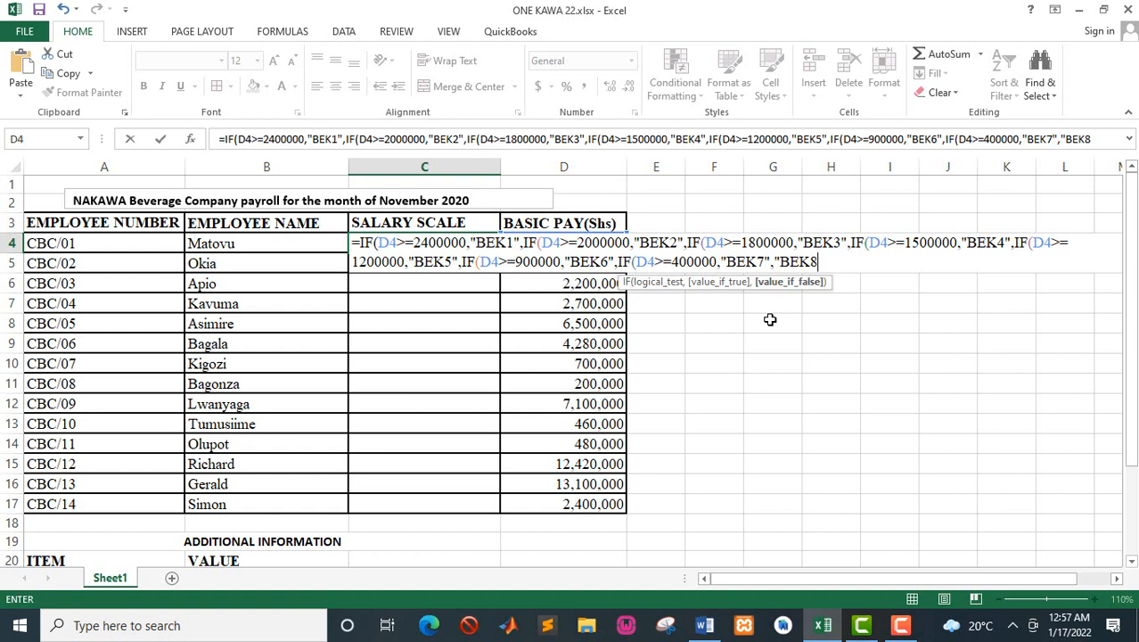
{"action": "type", "text": "\""}
{"action": "type", "text": "))"}
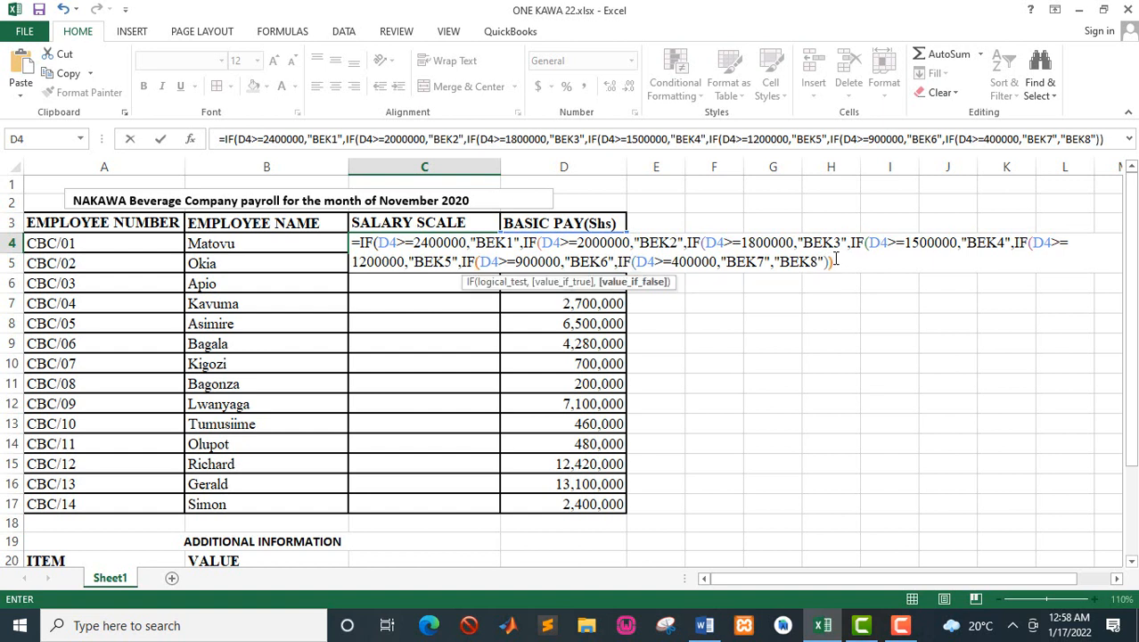
{"action": "type", "text": ")))))"}
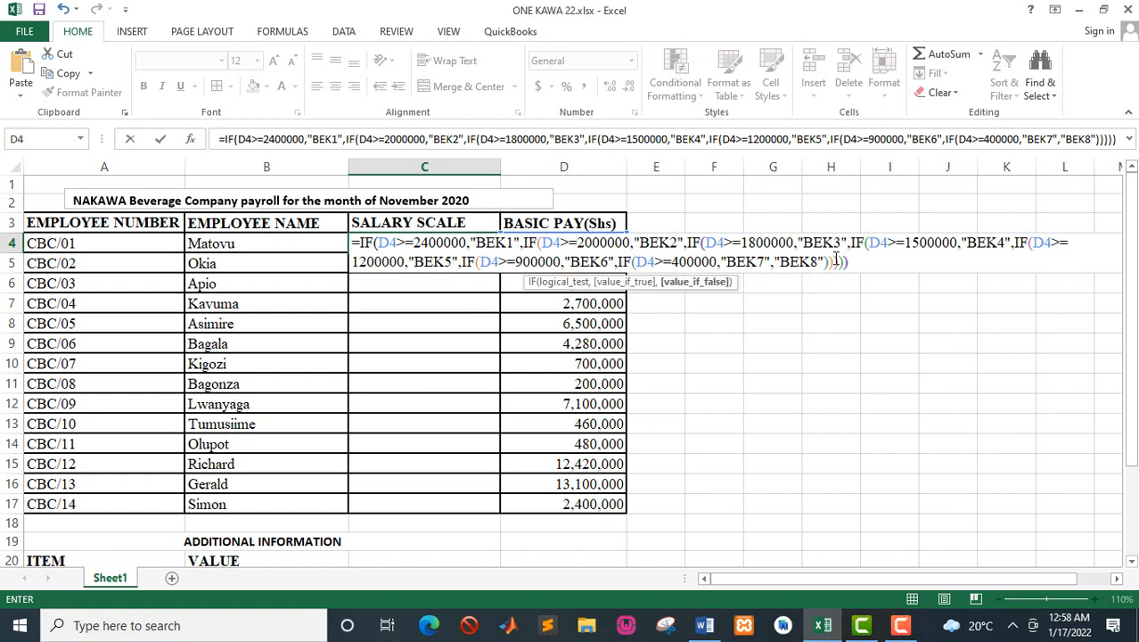
{"action": "type", "text": "))))"}
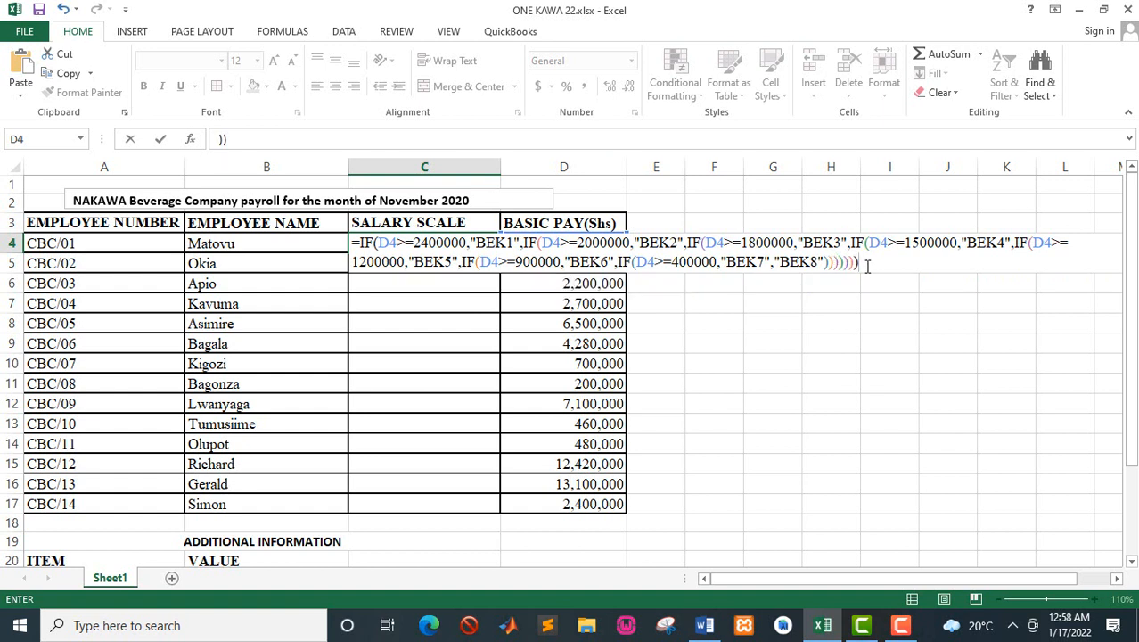
{"action": "key", "text": "Return"}
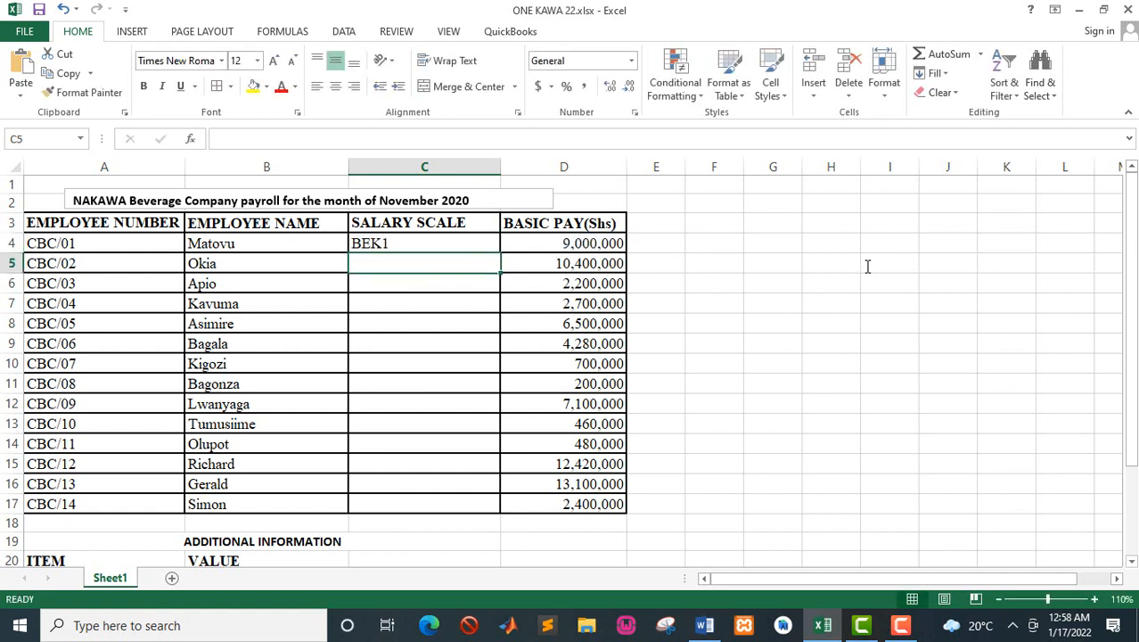
Step: Fill the salary scale formula from C4 down to C17 for all employees
{"action": "left_click", "coordinate": [425, 242]}
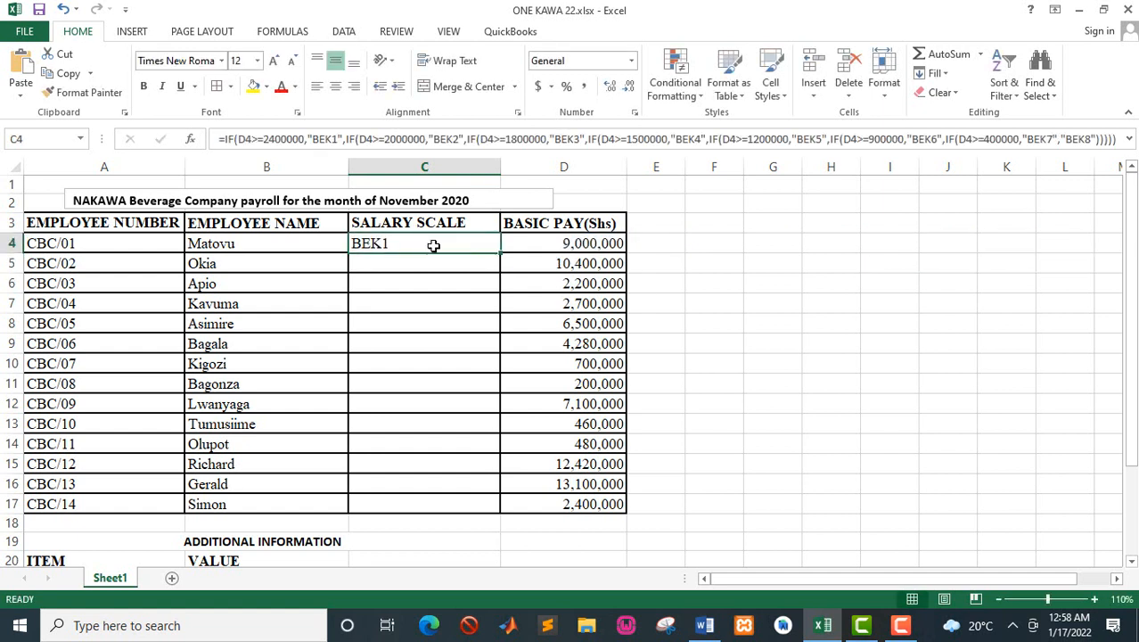
{"action": "double_click", "coordinate": [501, 253]}
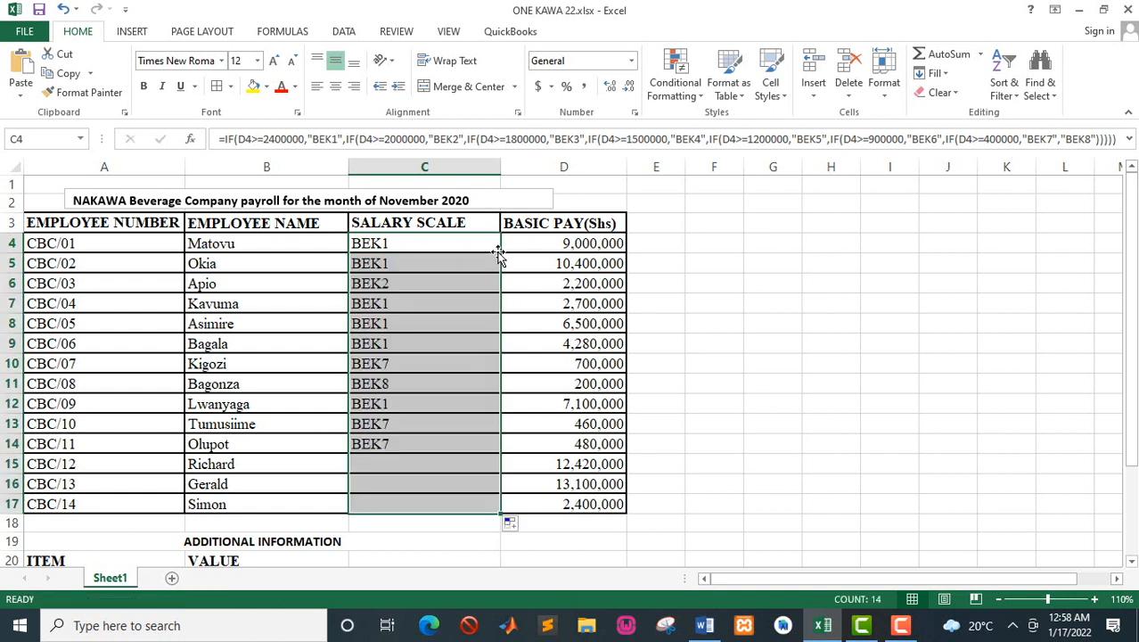
{"action": "left_click", "coordinate": [440, 328]}
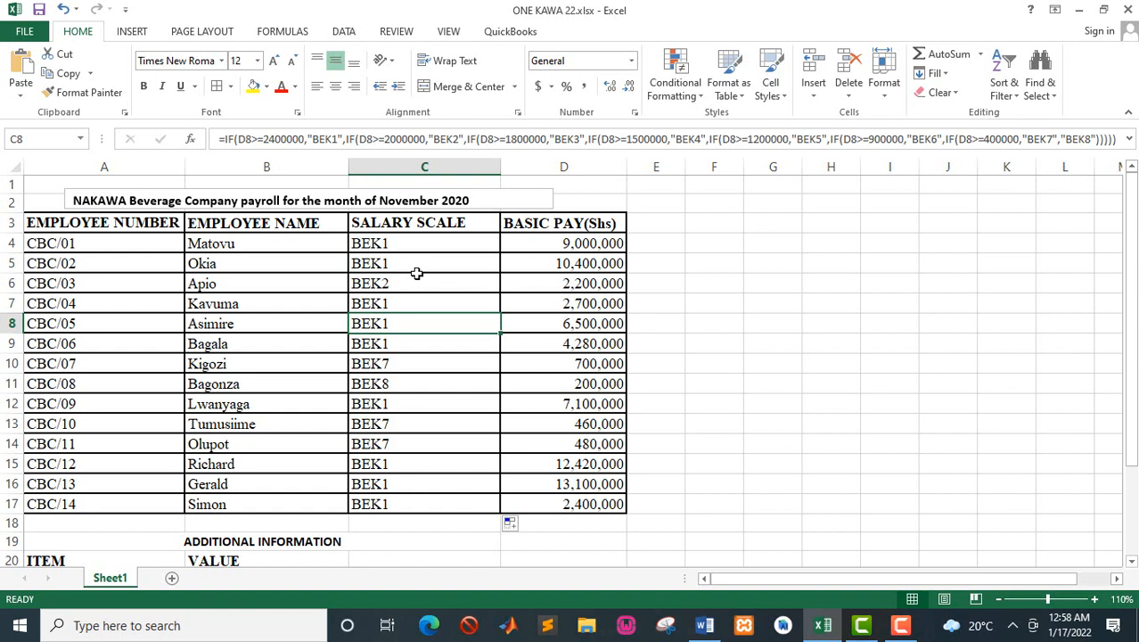
Step: Switch to the Word manual and review the medical and risk allowances, deductions, tax bands and required tasks, then return to Excel
{"action": "key", "text": "alt+Tab"}
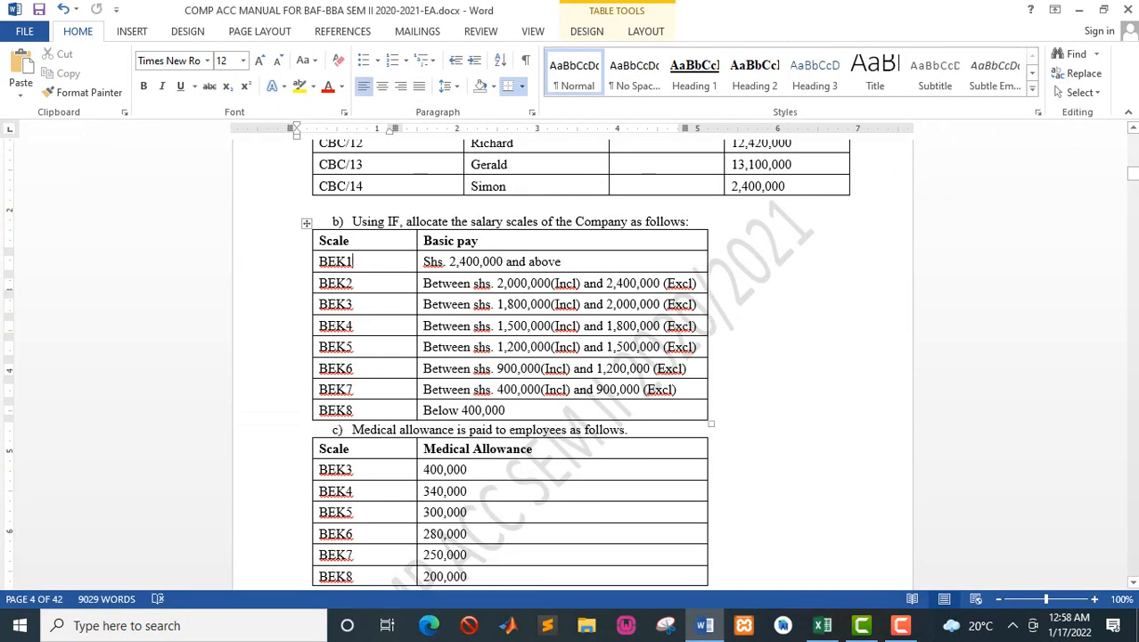
{"action": "left_click", "coordinate": [1133, 582]}
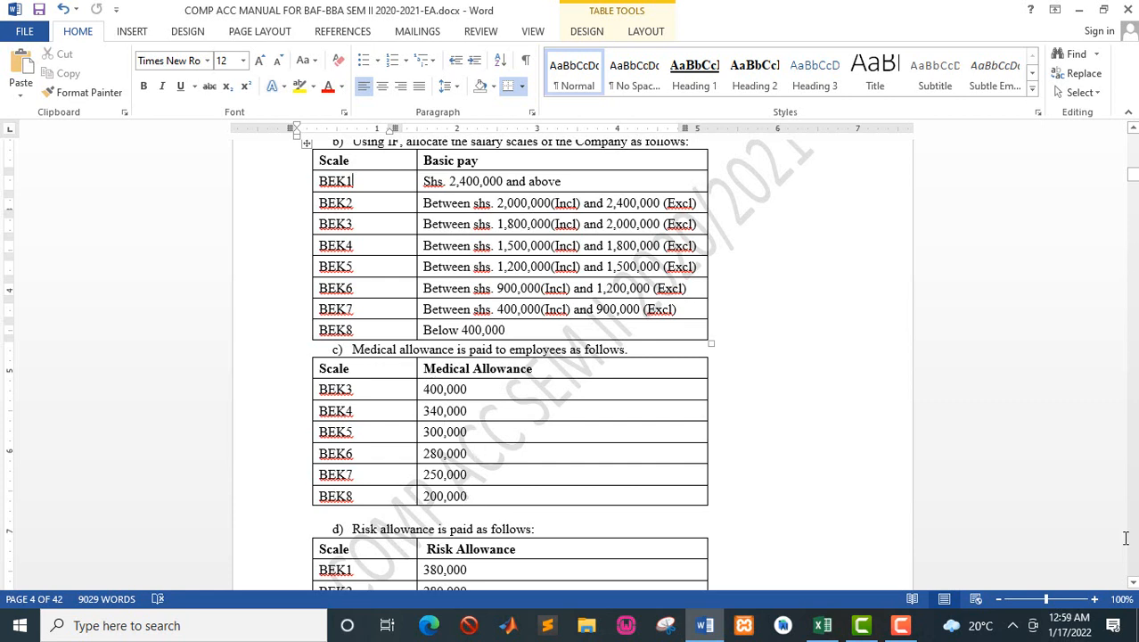
{"action": "left_click_drag", "start_coordinate": [1134, 584], "coordinate": [1134, 584]}
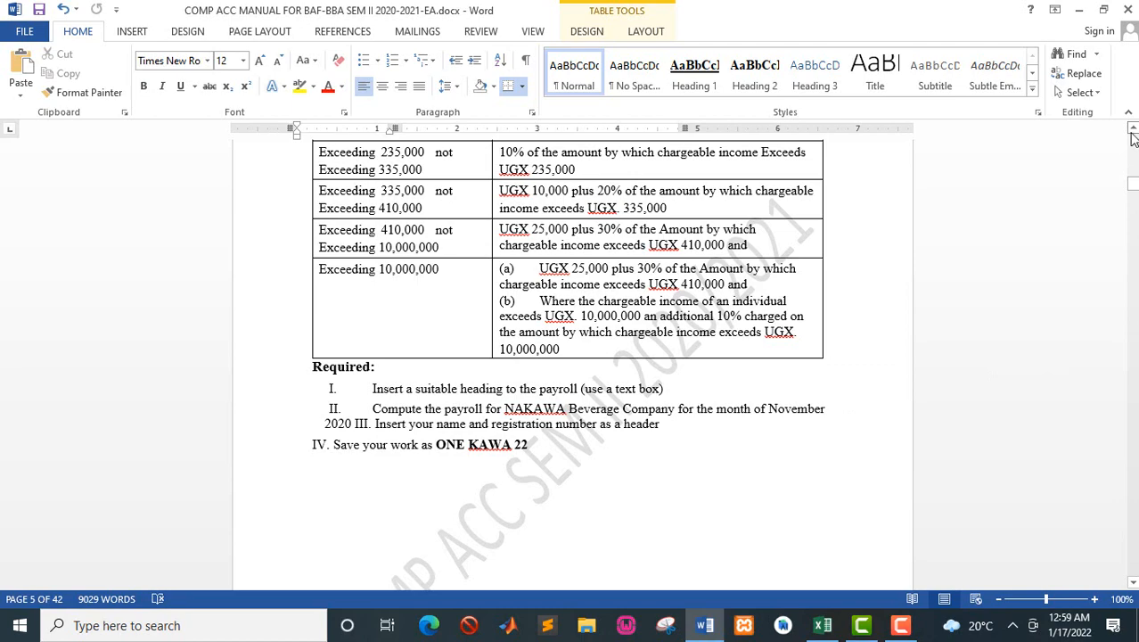
{"action": "left_click_drag", "start_coordinate": [1133, 132], "coordinate": [1133, 131]}
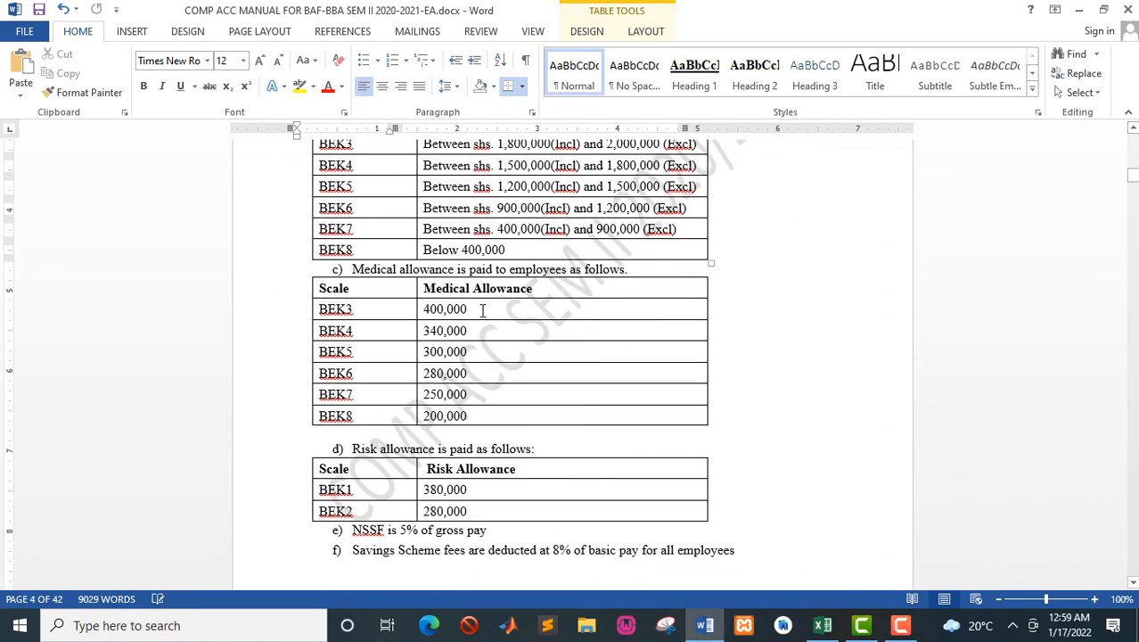
{"action": "key", "text": "alt+Tab"}
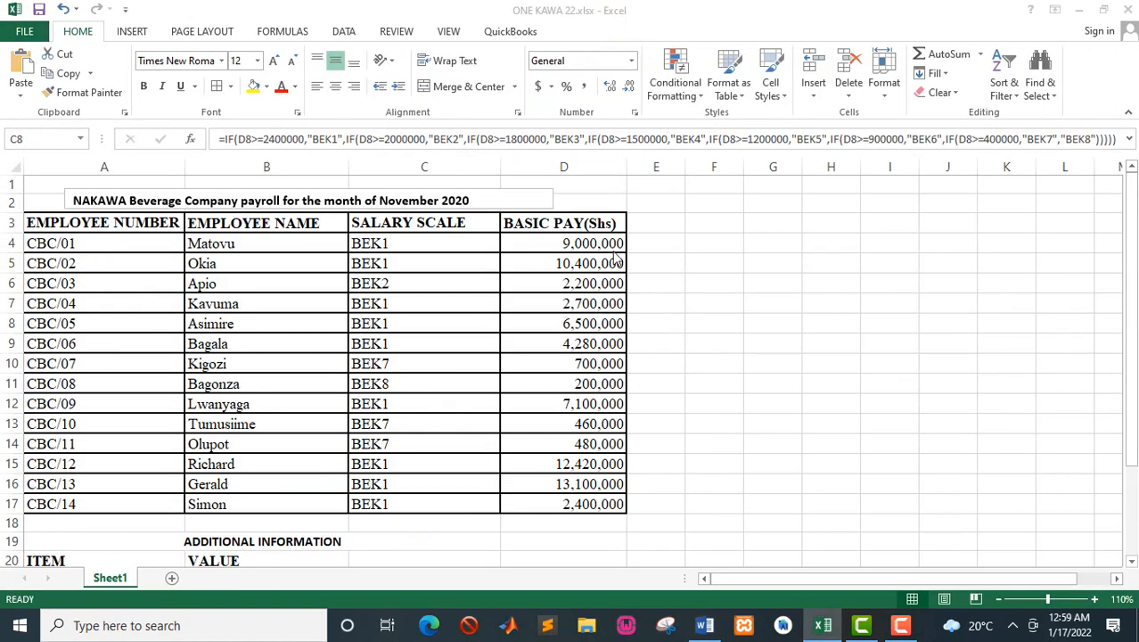
Step: Add the column heading "MEDICAL" in E3 beside BASIC PAY(Shs) and make it bold
{"action": "left_click", "coordinate": [595, 220]}
{"action": "key", "text": "Right"}
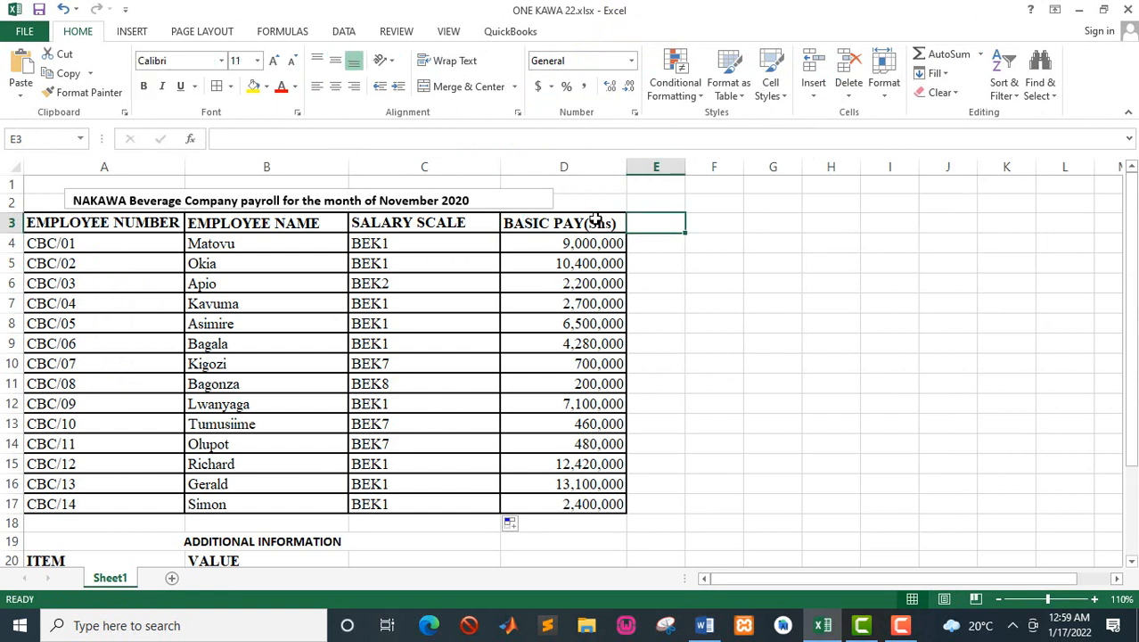
{"action": "type", "text": "E"}
{"action": "key", "text": "BackSpace"}
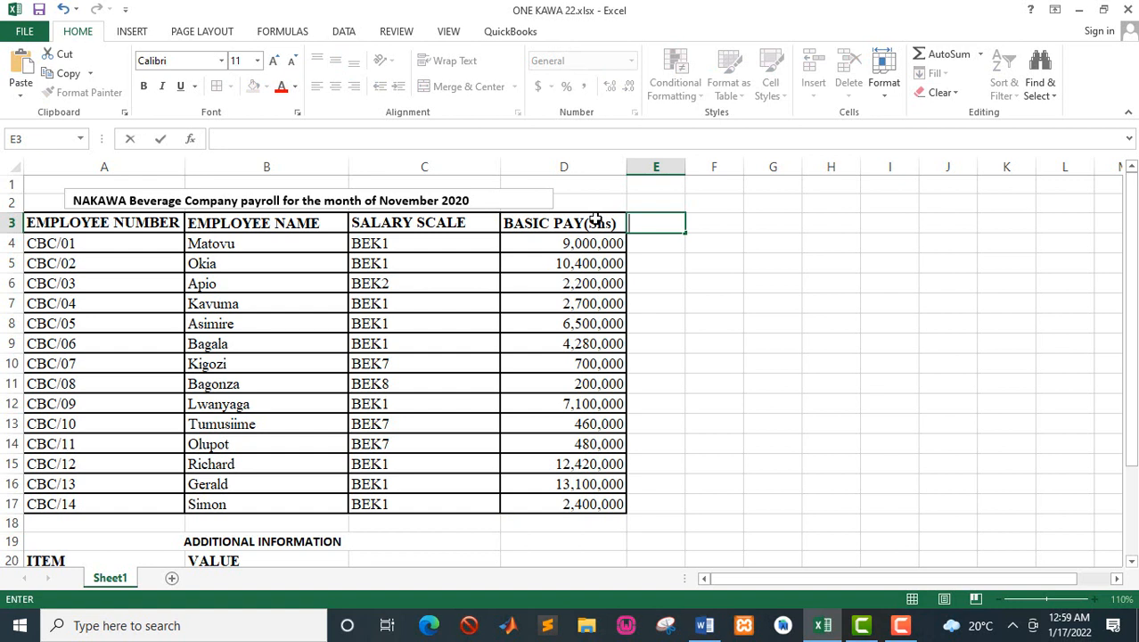
{"action": "type", "text": "MEDICAL"}
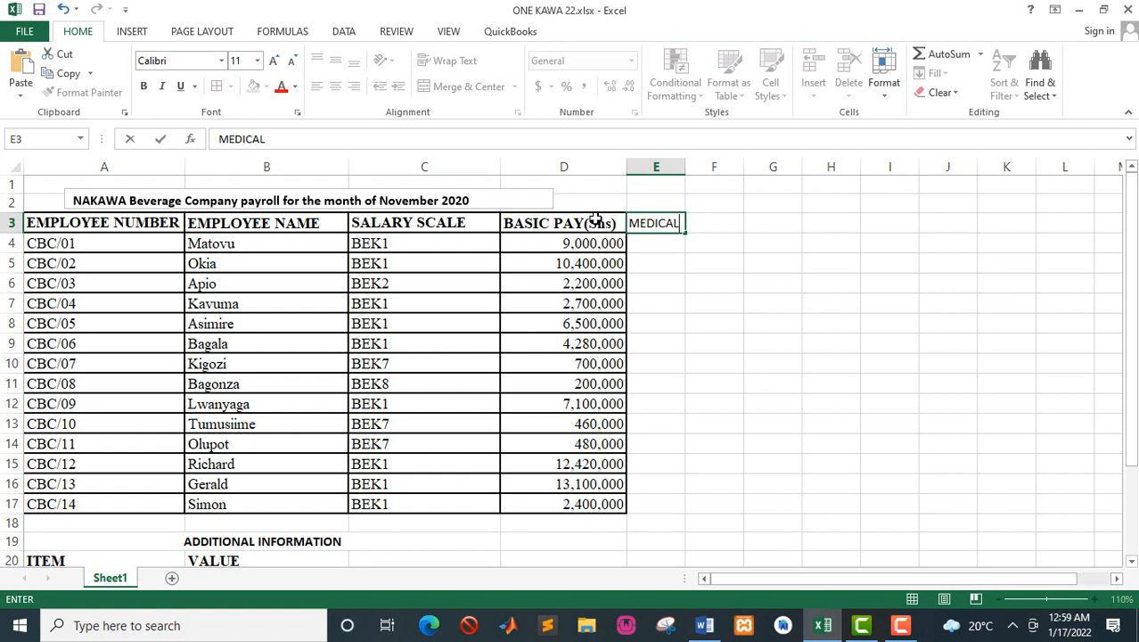
{"action": "key", "text": "Tab"}
{"action": "left_click", "coordinate": [647, 222]}
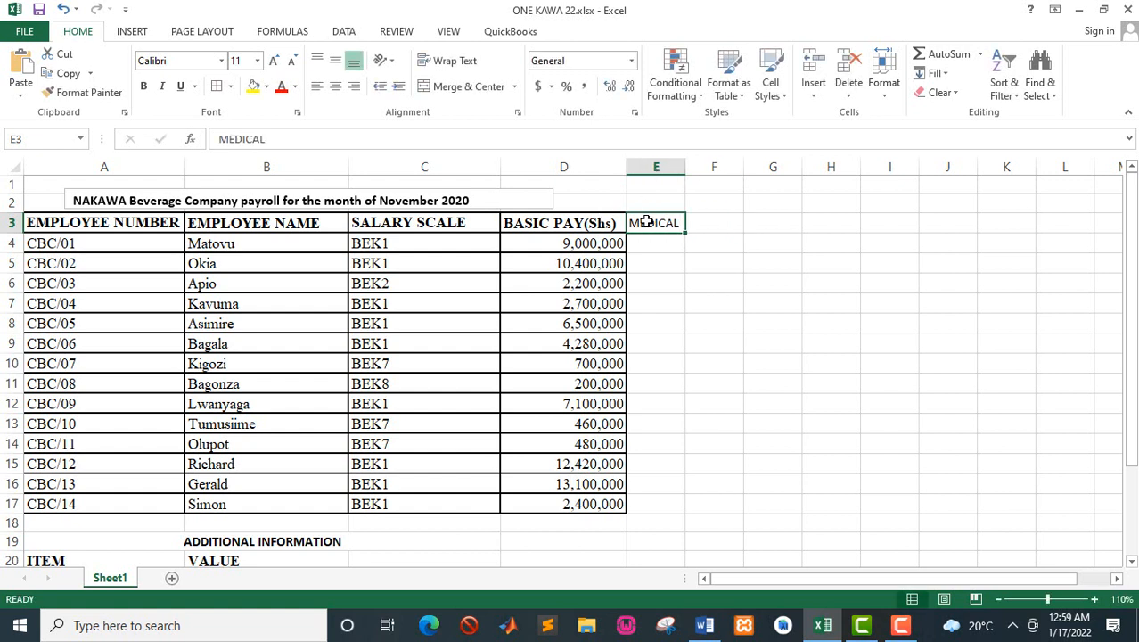
{"action": "key", "text": "ctrl+b"}
Step: Start an IF formula in E4 that tests whether C4="BEK3", checking the Word manual for the first scale with medical allowance
{"action": "left_click", "coordinate": [644, 243]}
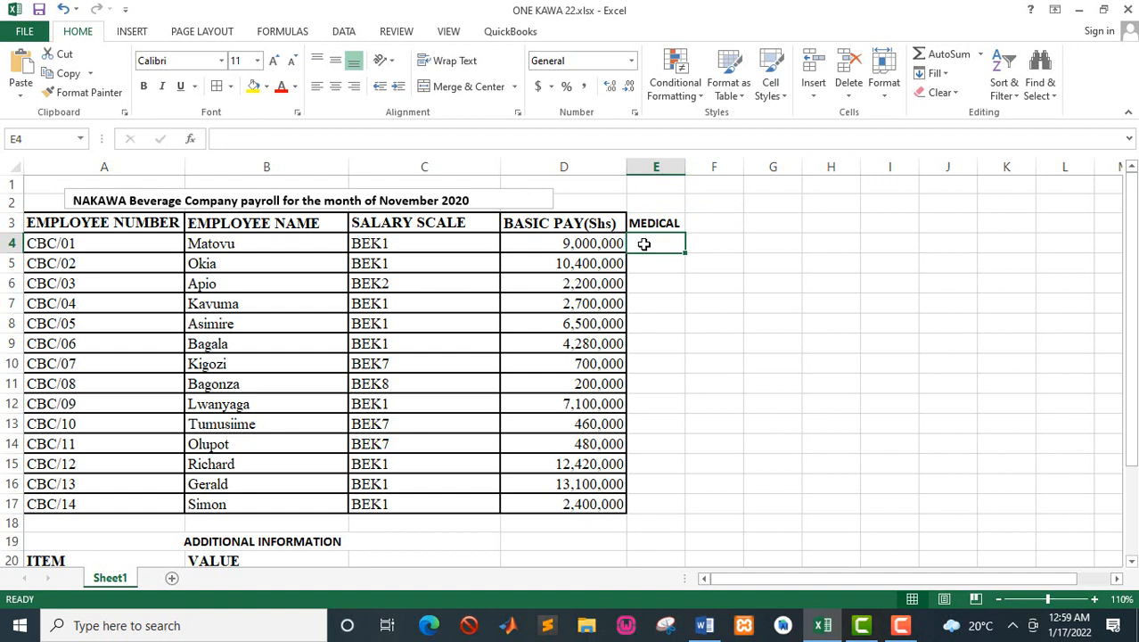
{"action": "type", "text": "="}
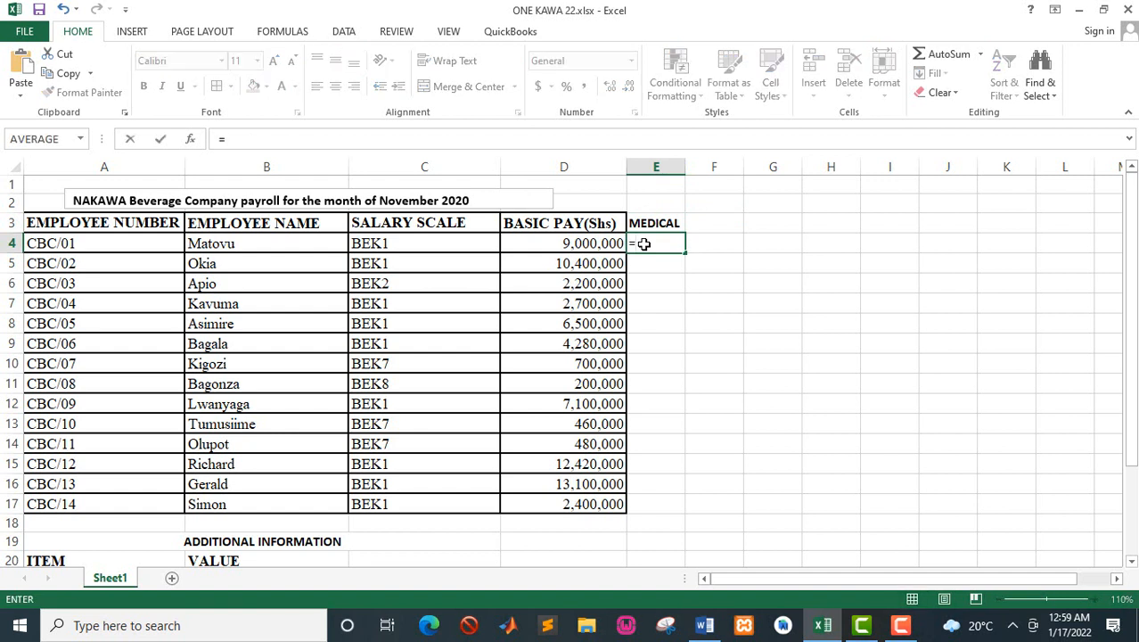
{"action": "type", "text": "IF"}
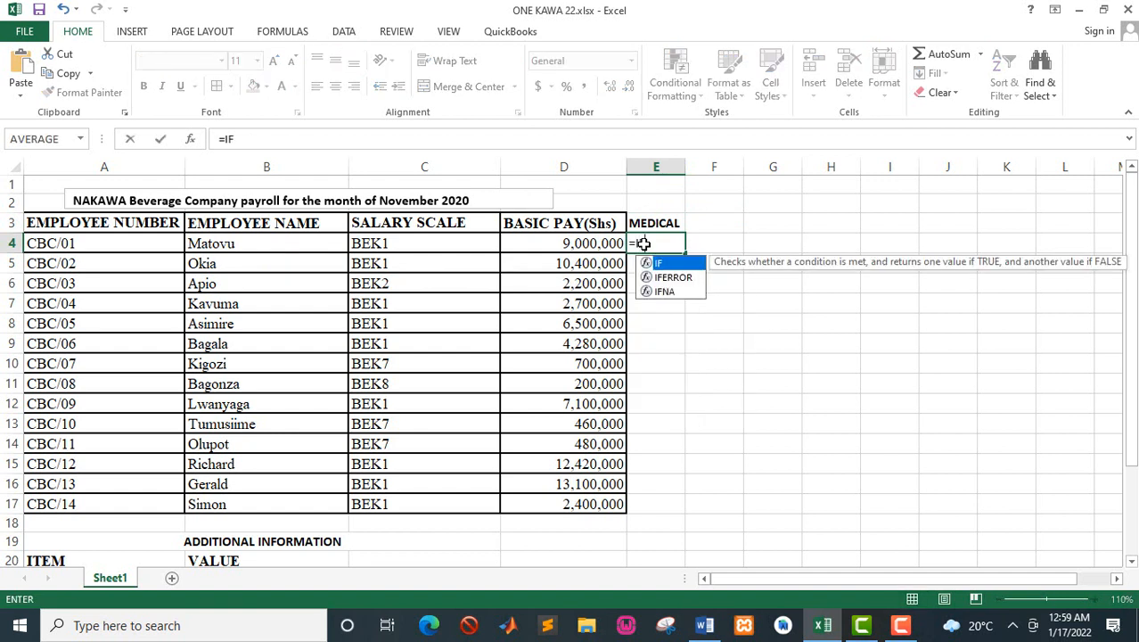
{"action": "type", "text": "("}
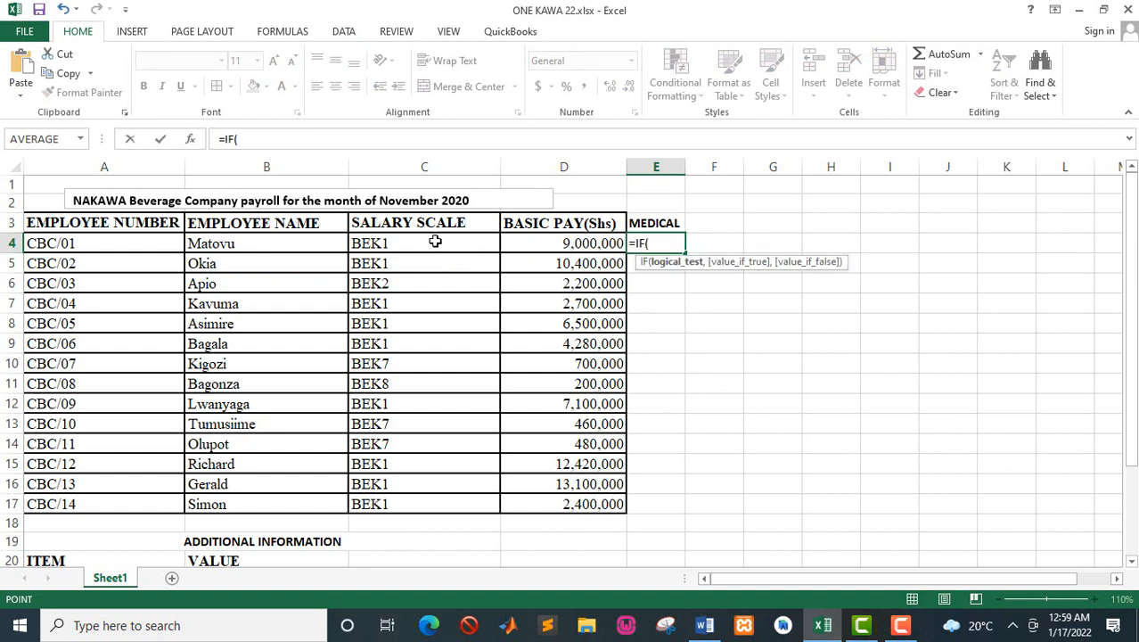
{"action": "left_click", "coordinate": [435, 242]}
{"action": "type", "text": "="}
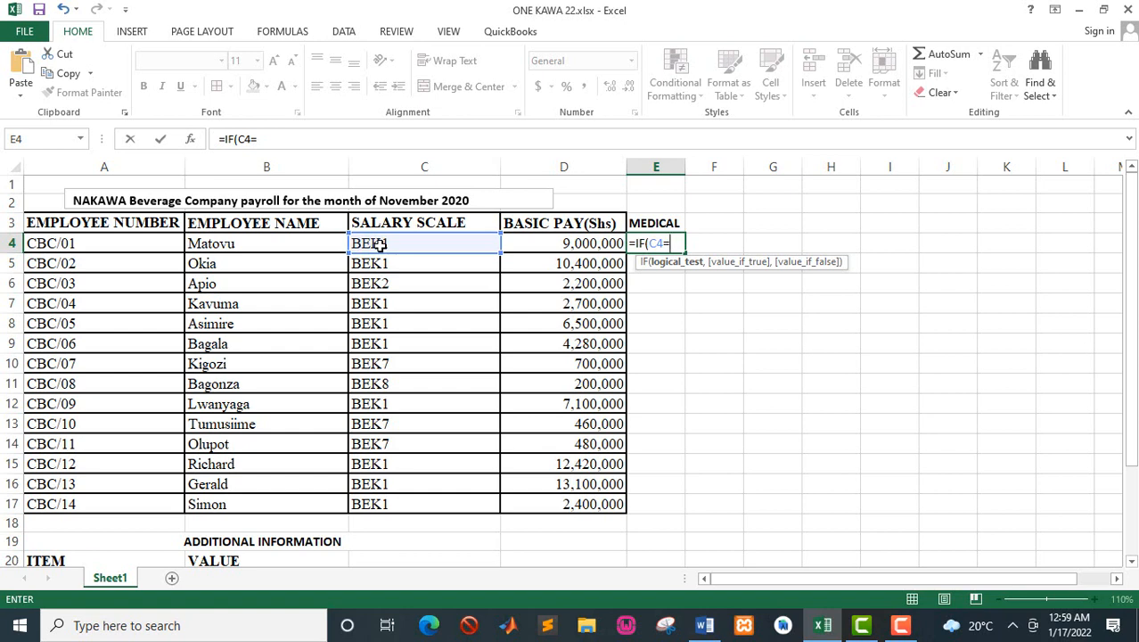
{"action": "key", "text": "alt+Tab"}
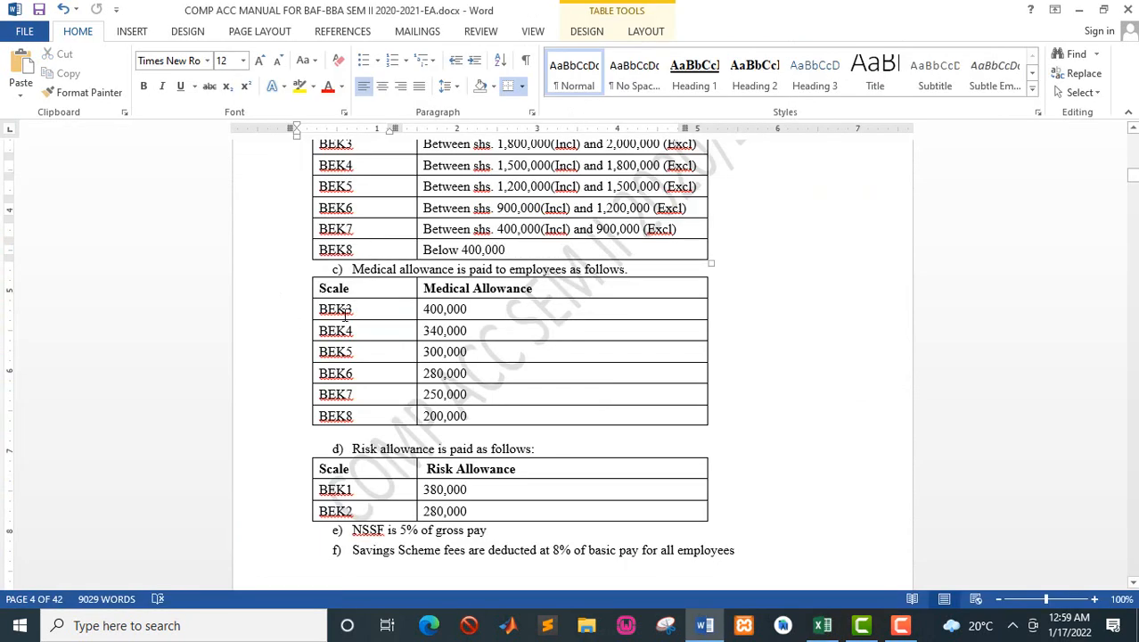
{"action": "key", "text": "alt+Tab"}
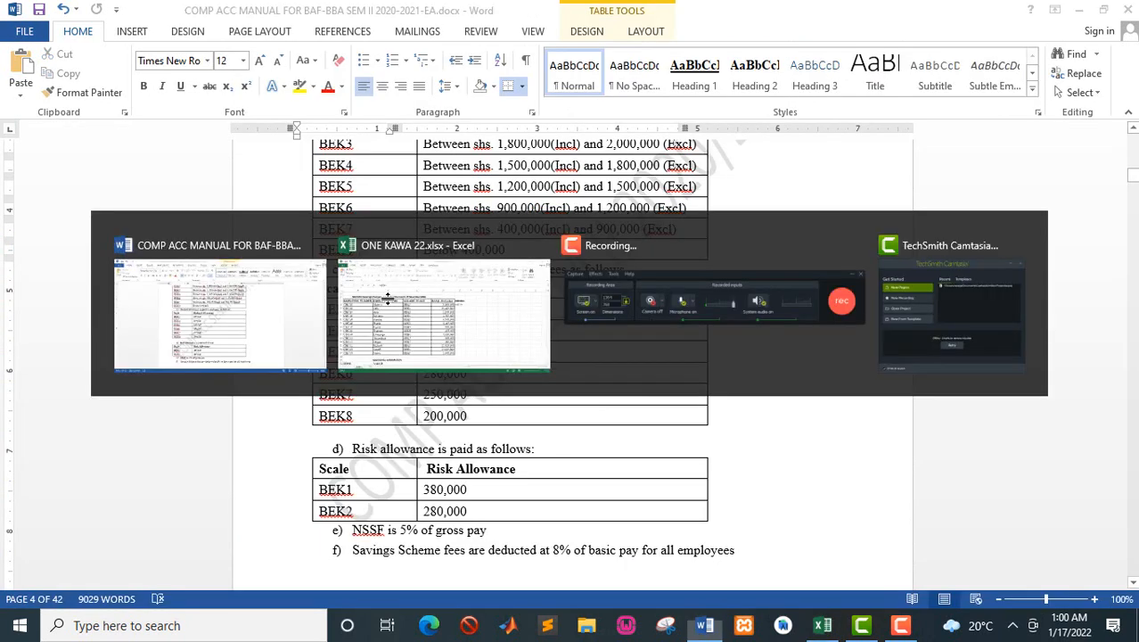
{"action": "left_click", "coordinate": [387, 297]}
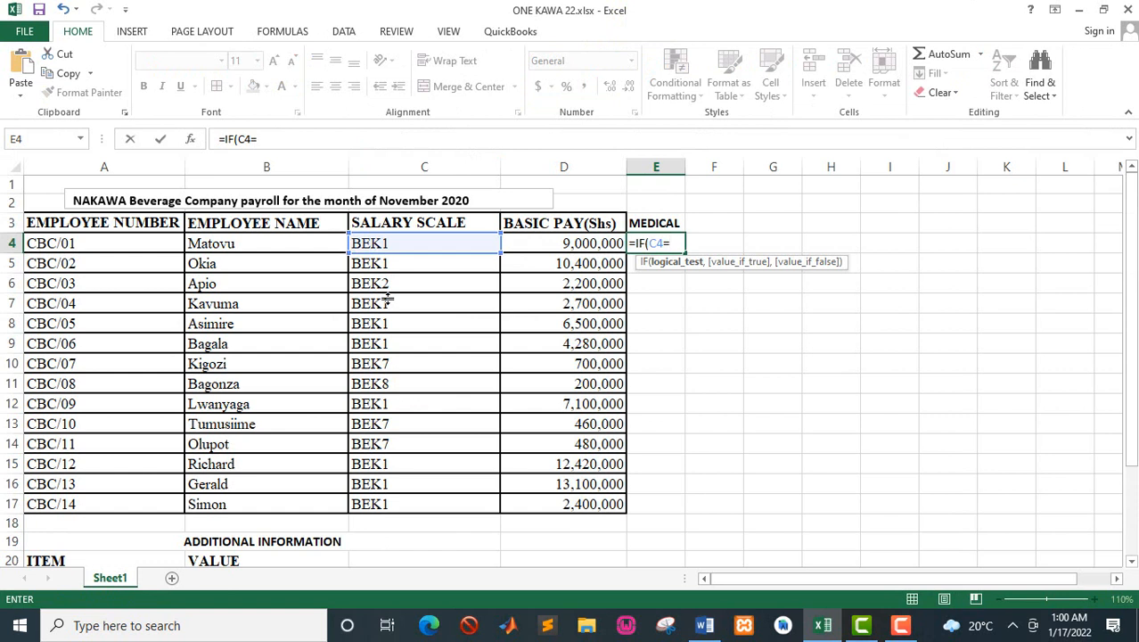
{"action": "type", "text": "BEK3\","}
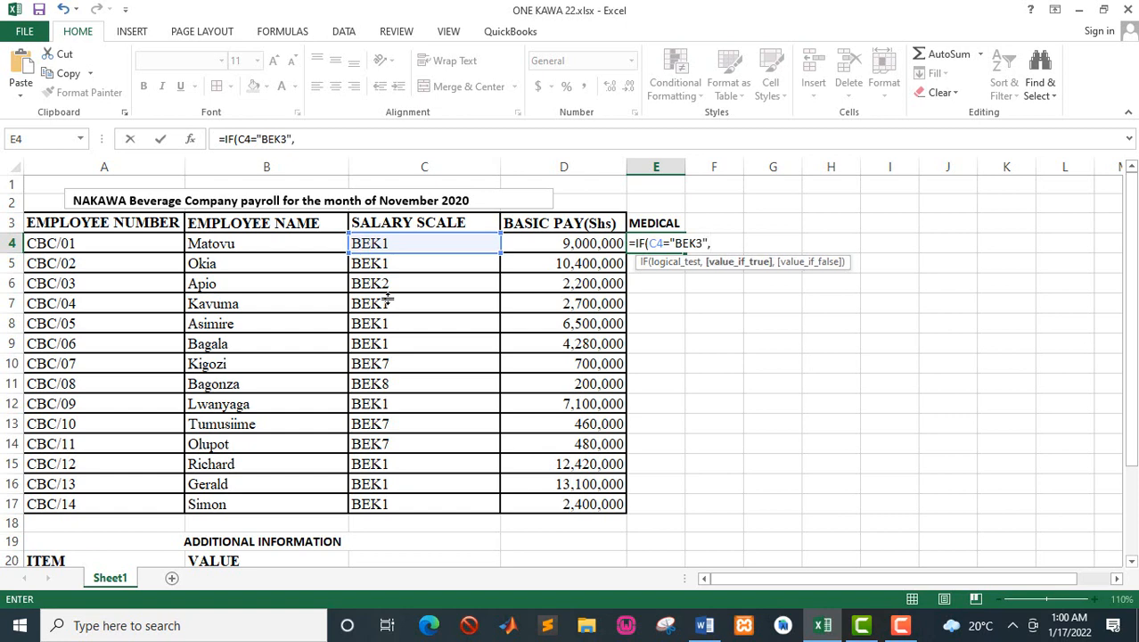
Step: Check the BEK3 medical allowance in the Word manual and give 400000 as the value if true in the E4 formula
{"action": "key", "text": "alt+Tab"}
{"action": "key", "text": "alt+Tab"}
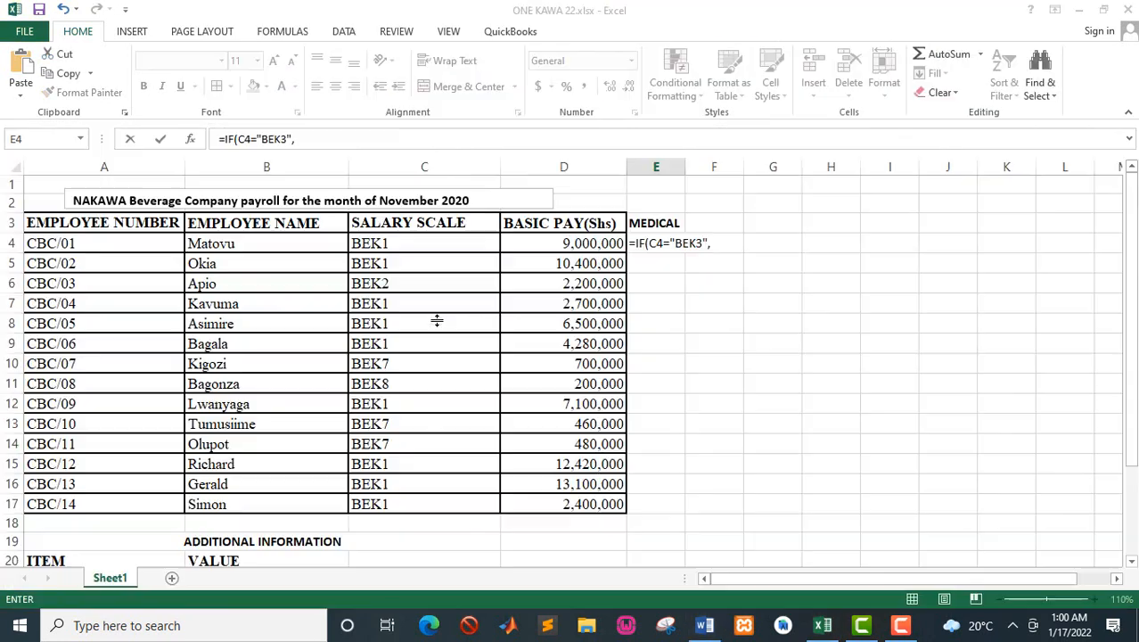
{"action": "type", "text": "4"}
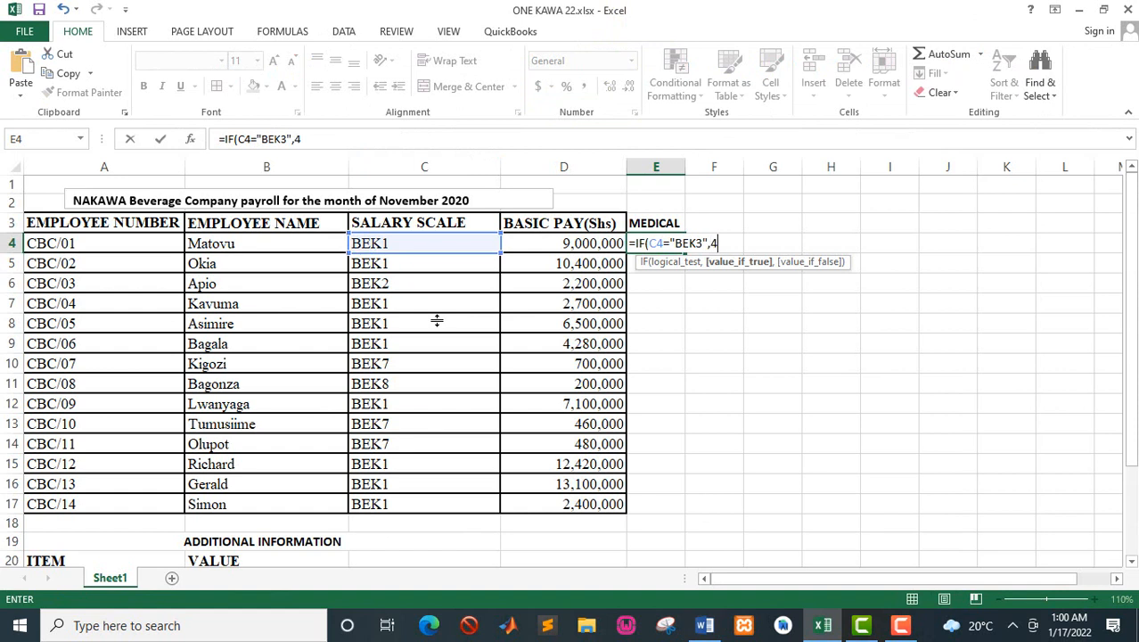
{"action": "type", "text": "00000,IF"}
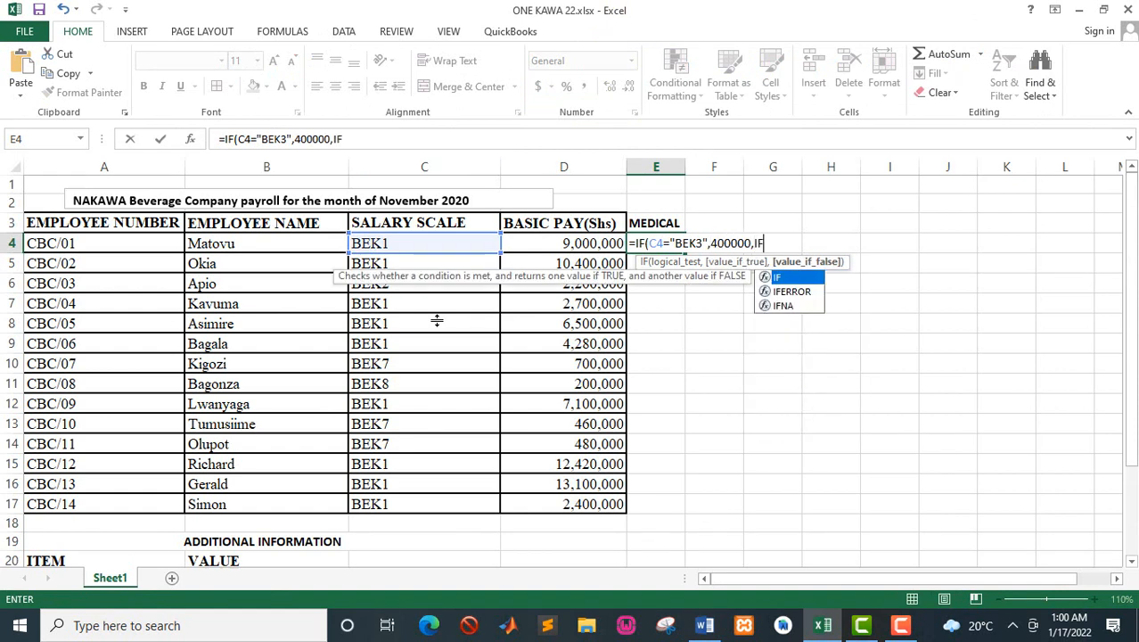
{"action": "type", "text": "("}
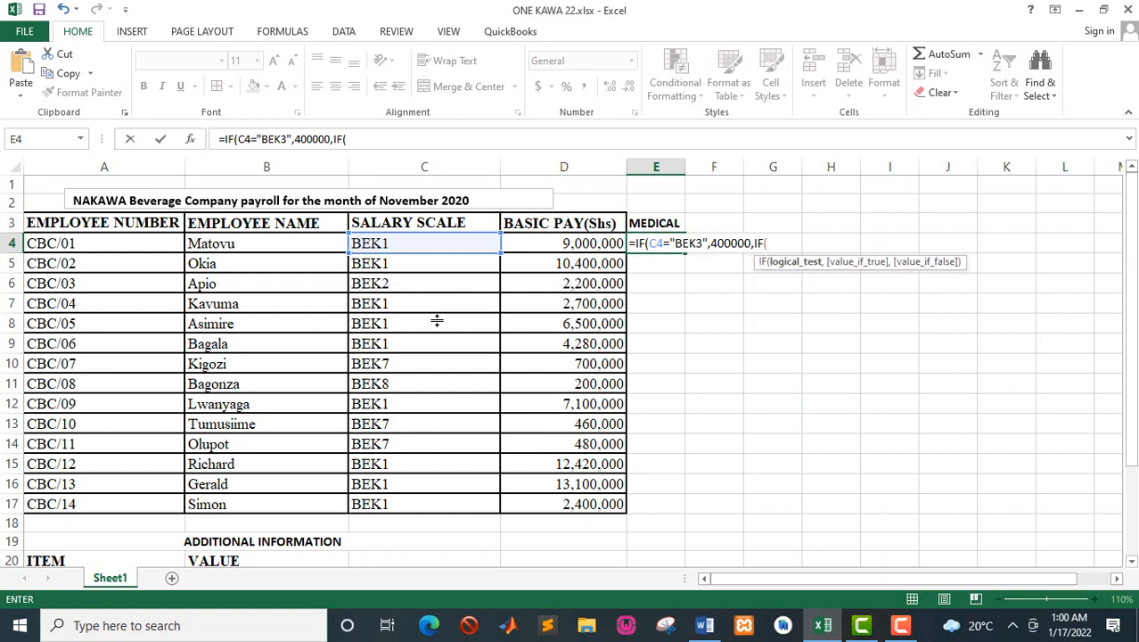
Step: Nest a second IF in the E4 formula that tests whether C4="BEK4"
{"action": "left_click", "coordinate": [373, 243]}
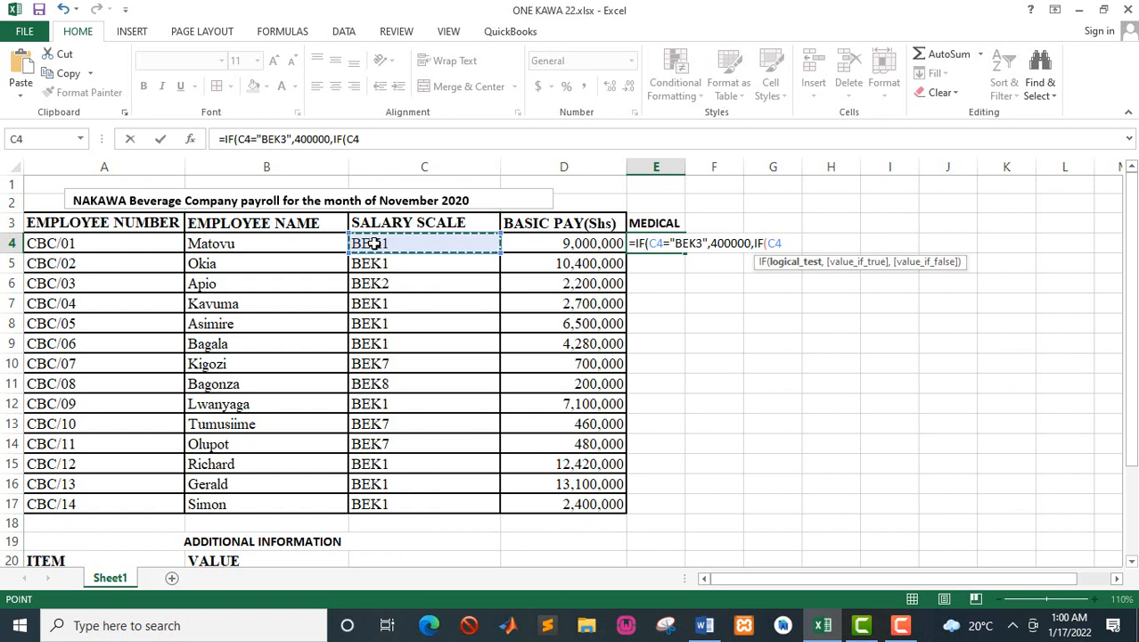
{"action": "type", "text": "="}
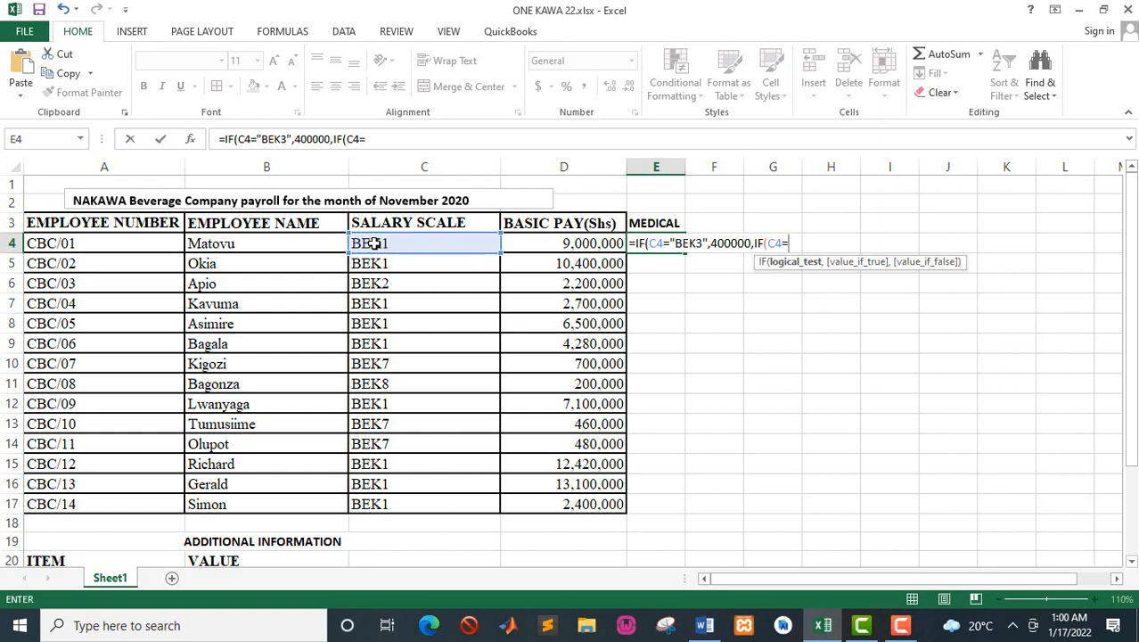
{"action": "type", "text": "\"BEK4"}
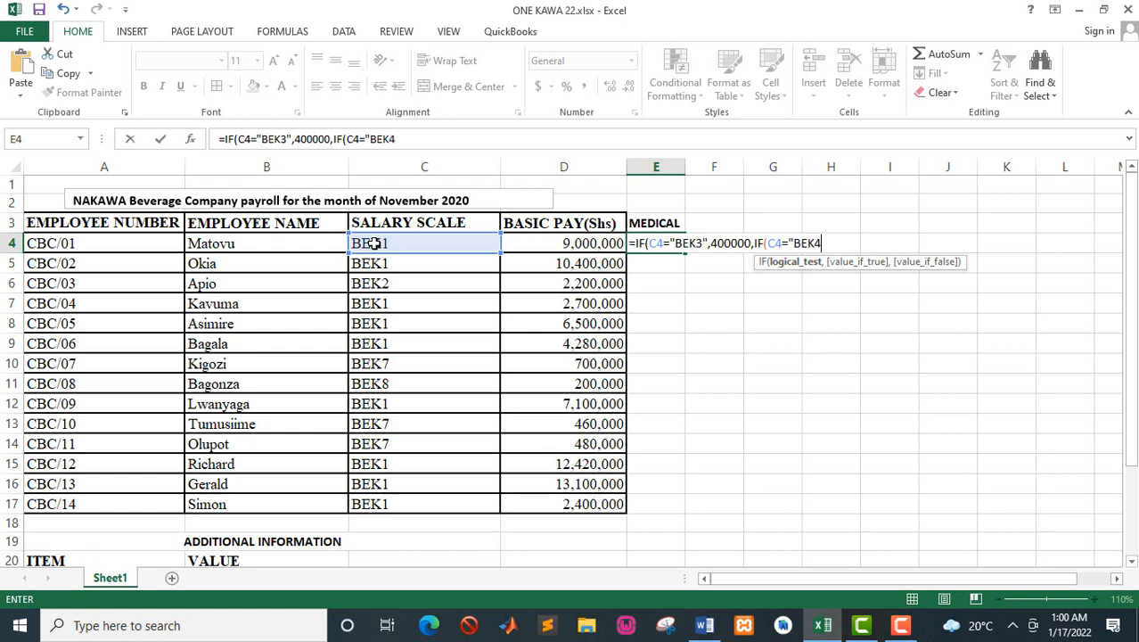
{"action": "type", "text": "\","}
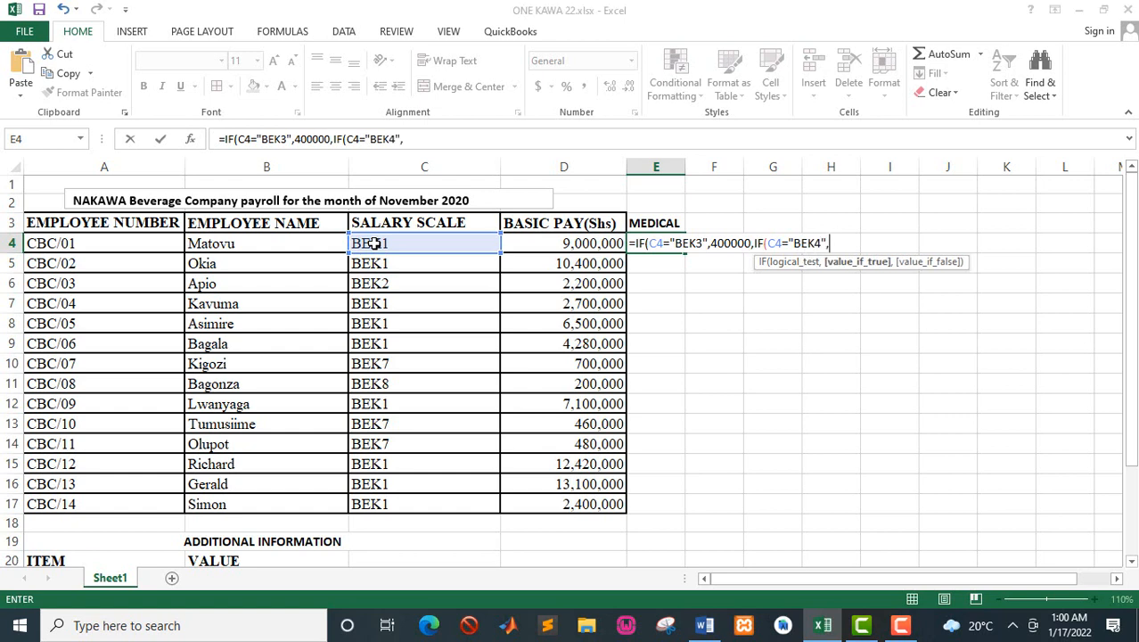
Step: Look up the BEK4 medical allowance in the Word manual and give 340000 as the second IF's value if true
{"action": "key", "text": "alt+Tab"}
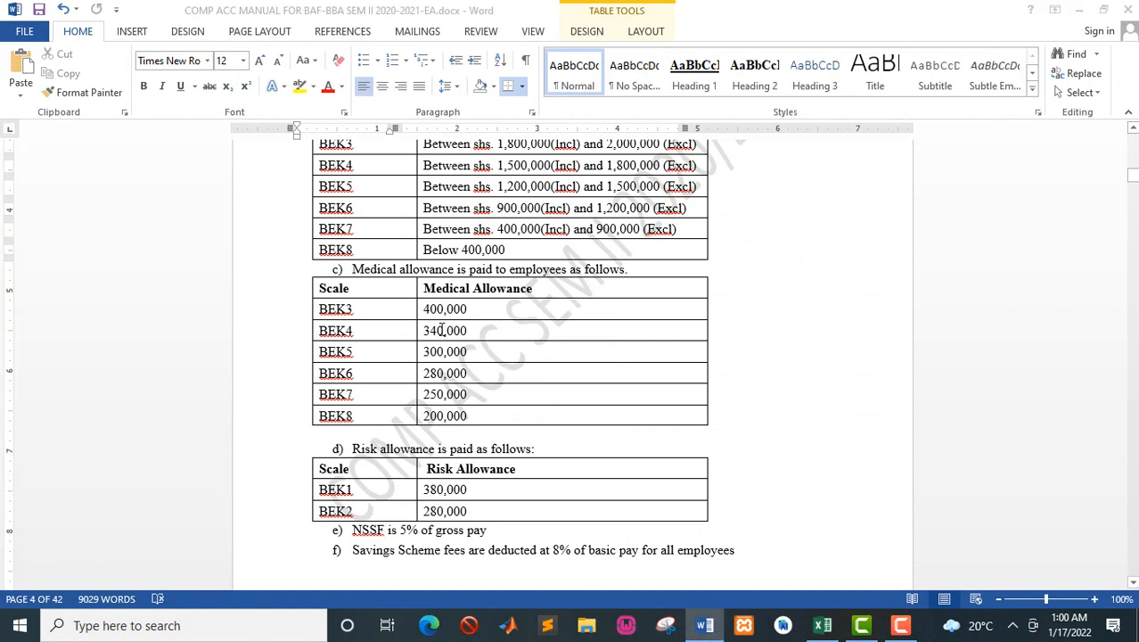
{"action": "key", "text": "alt+Tab"}
{"action": "type", "text": "340"}
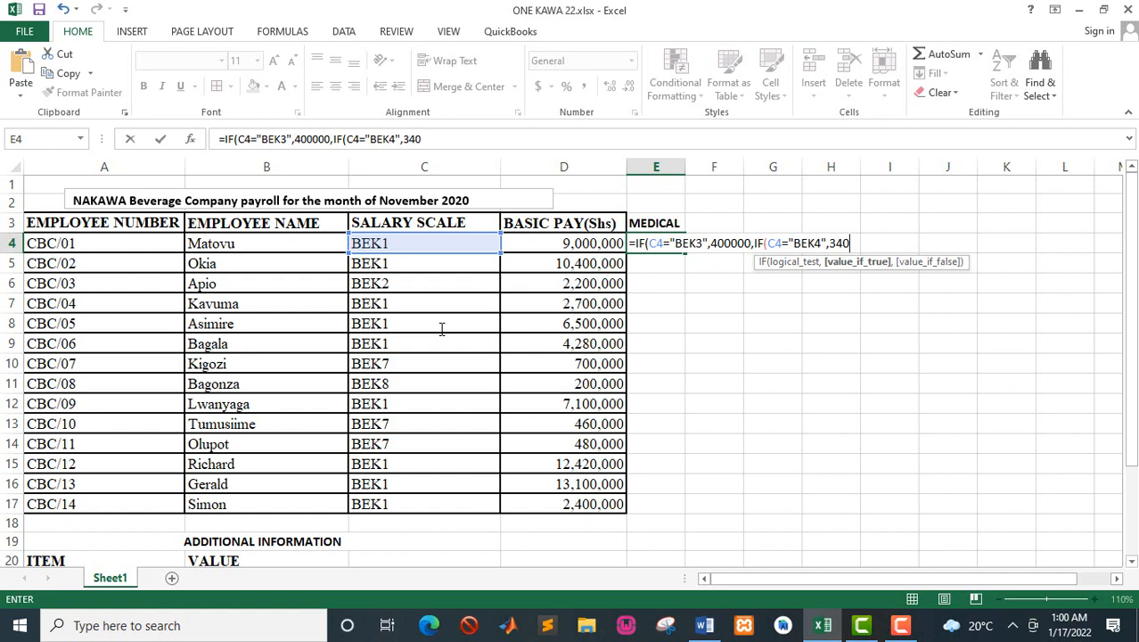
{"action": "type", "text": "000,IF"}
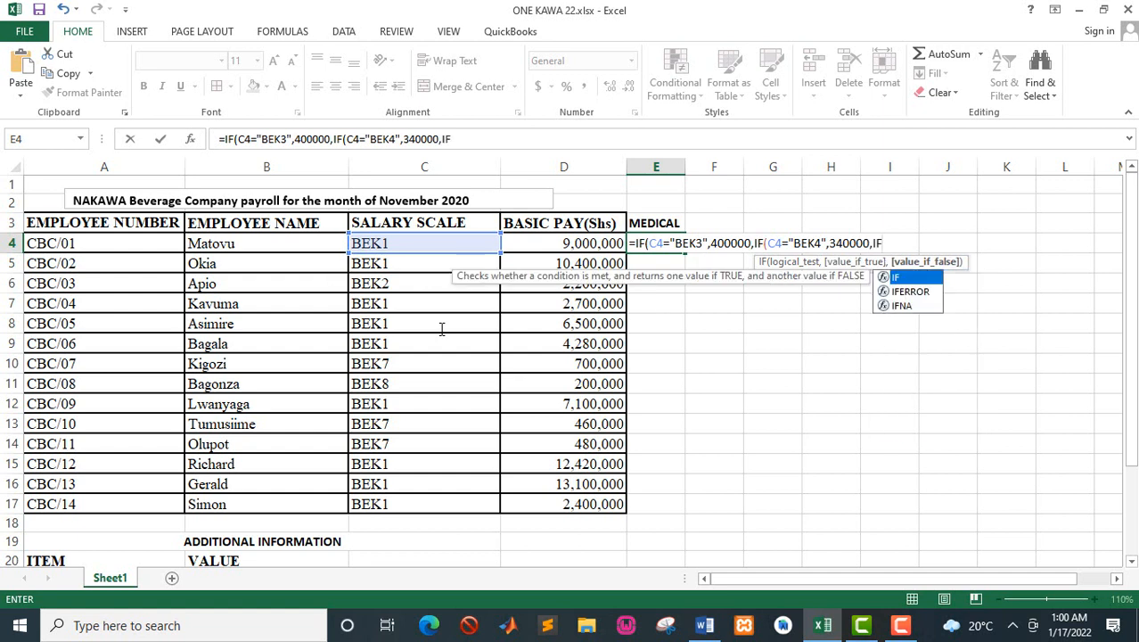
{"action": "type", "text": "("}
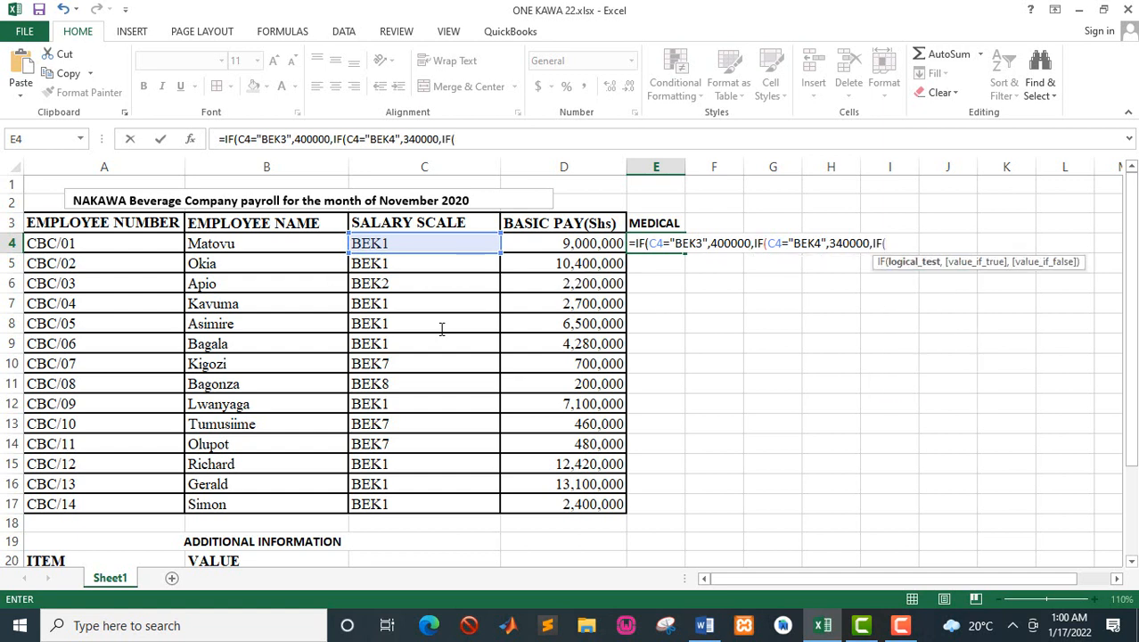
Step: Nest a third IF in the E4 formula that tests whether C4="BEK5"
{"action": "left_click", "coordinate": [427, 243]}
{"action": "type", "text": "="}
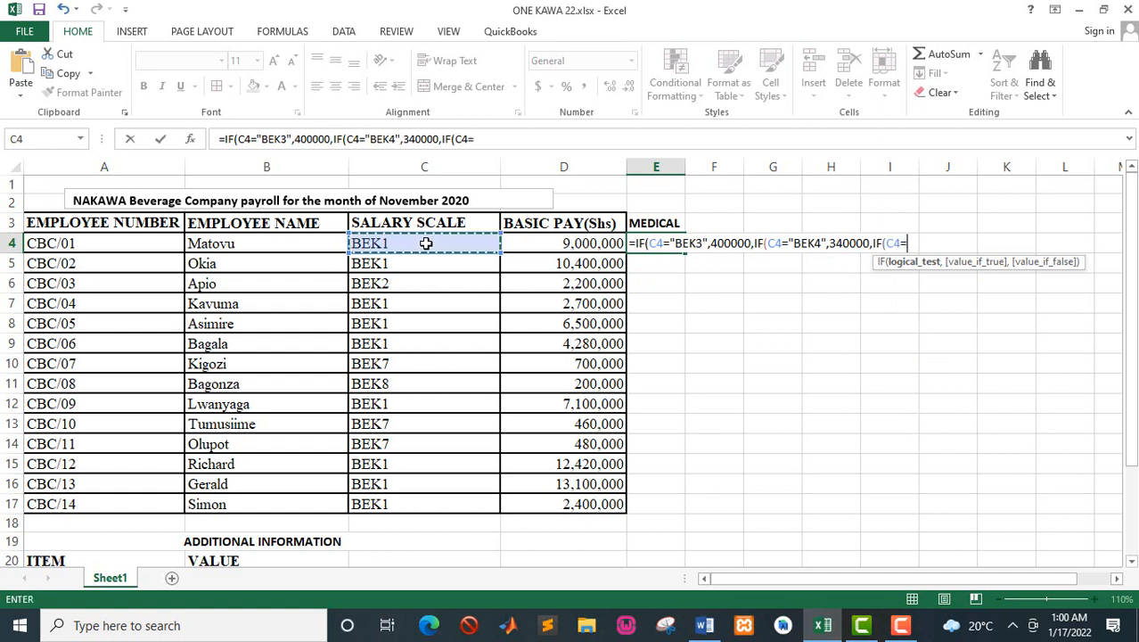
{"action": "type", "text": "\""}
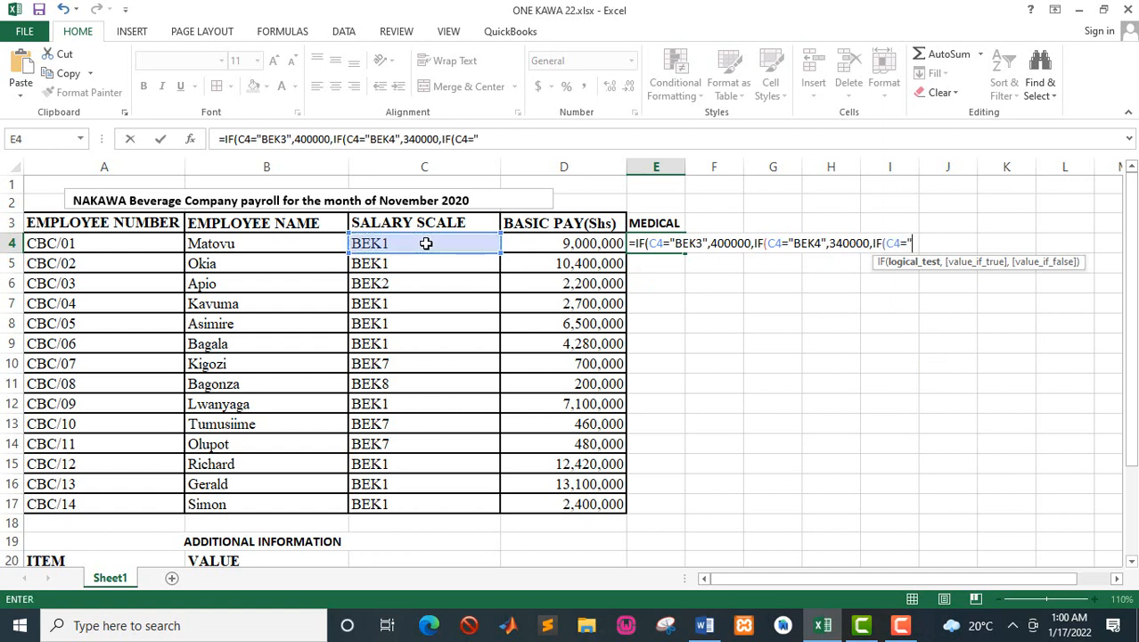
{"action": "type", "text": "BEK5\","}
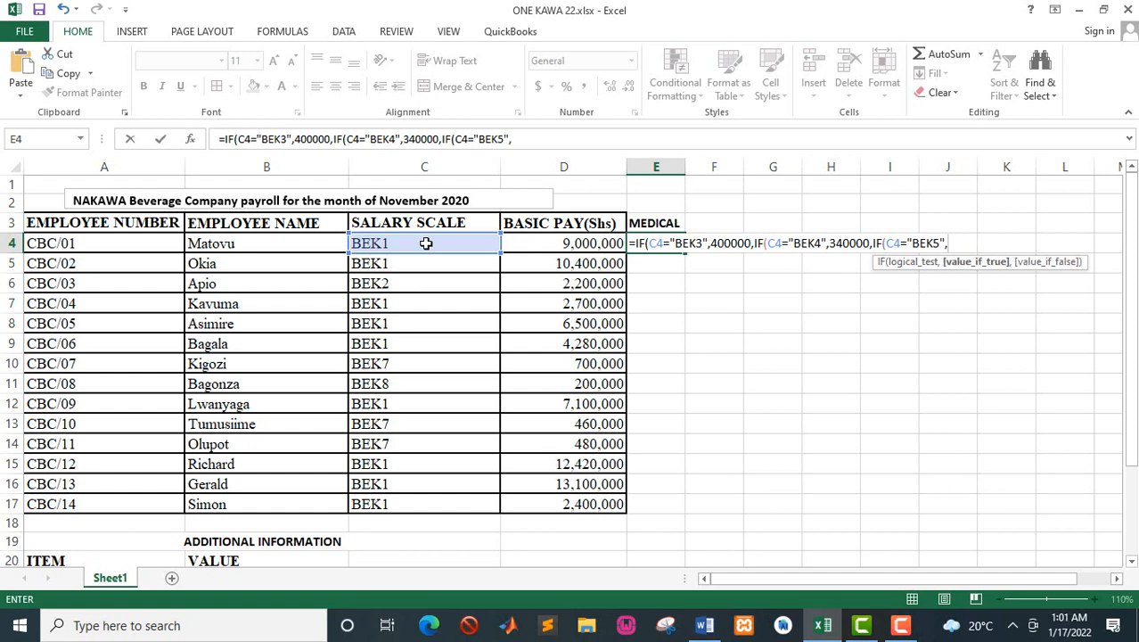
Step: Look up the BEK5 medical allowance in the Word manual and give 300000 as the third IF's value if true
{"action": "key", "text": "alt+Tab"}
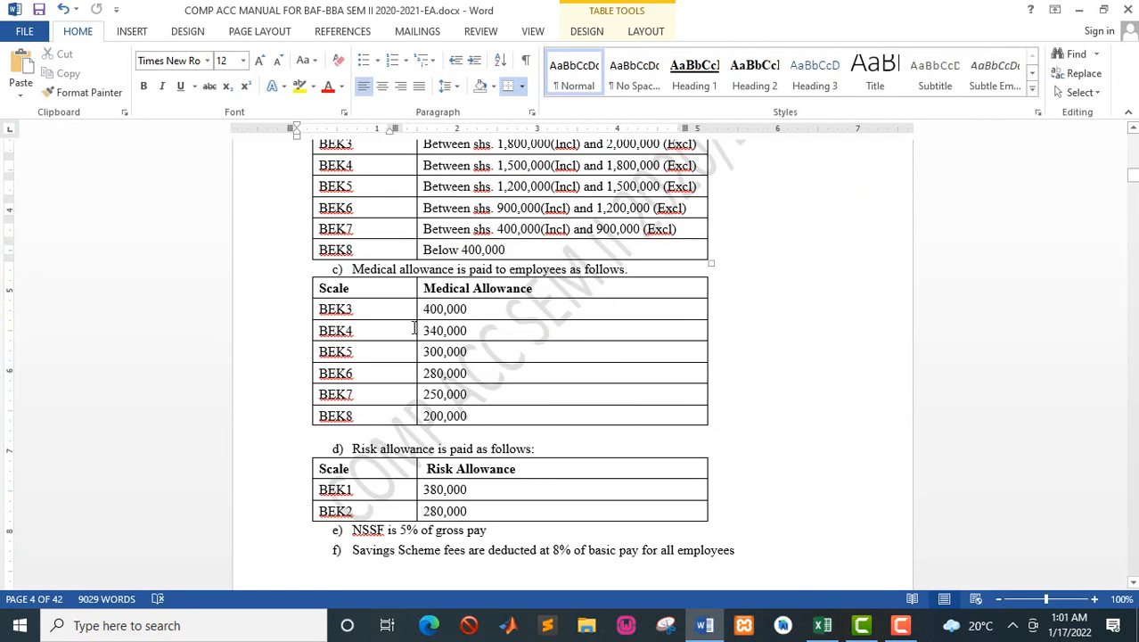
{"action": "key", "text": "alt+Tab"}
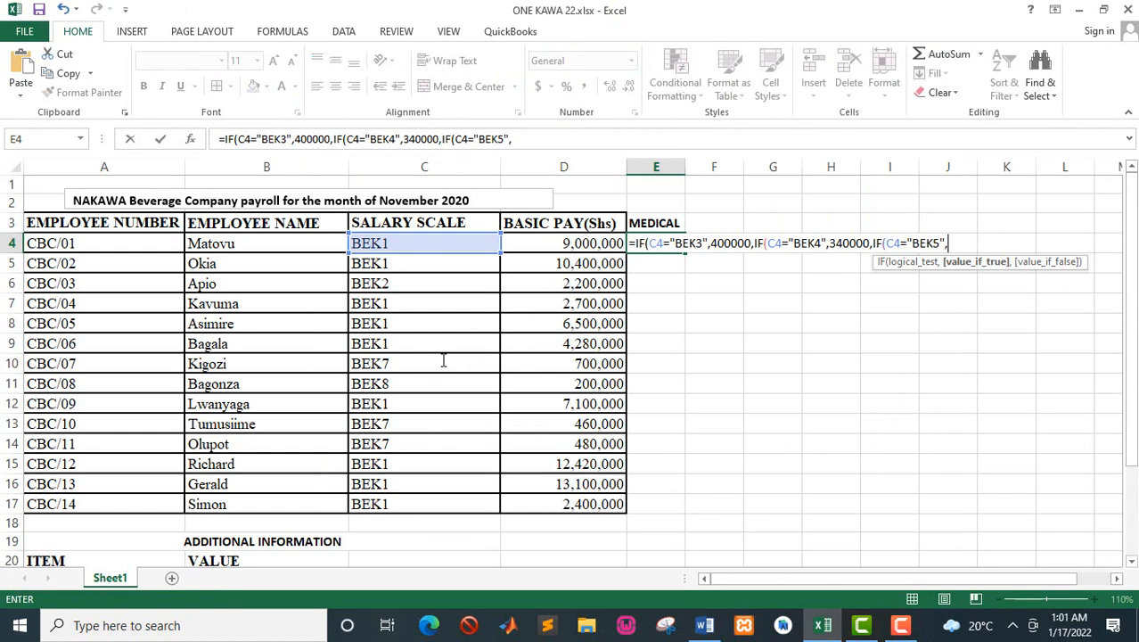
{"action": "type", "text": "300000,"}
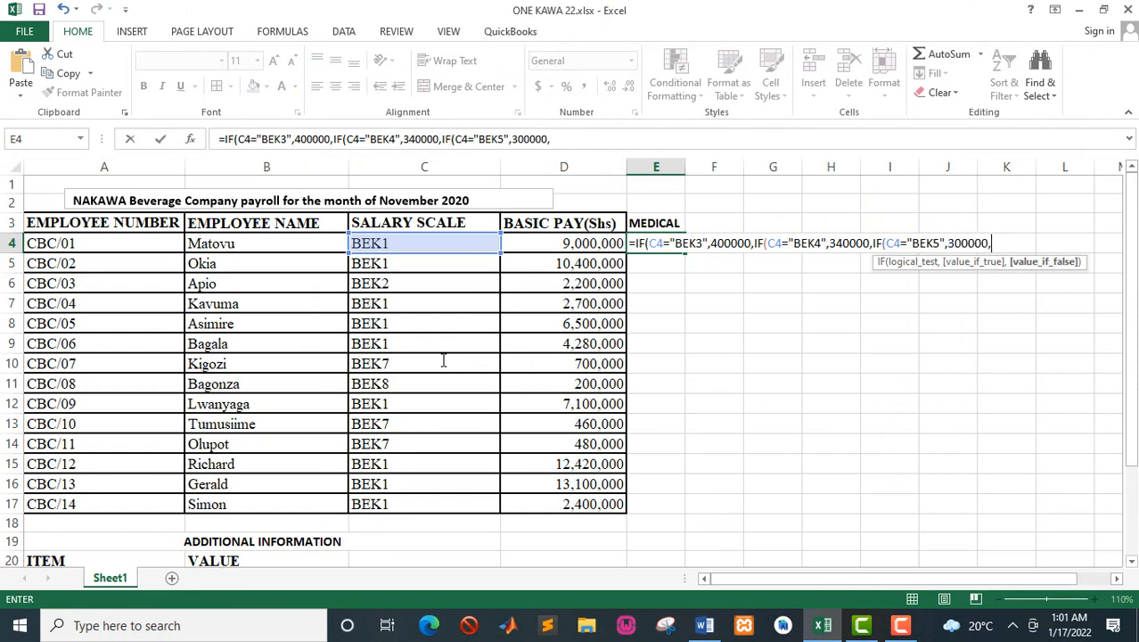
{"action": "type", "text": "IF"}
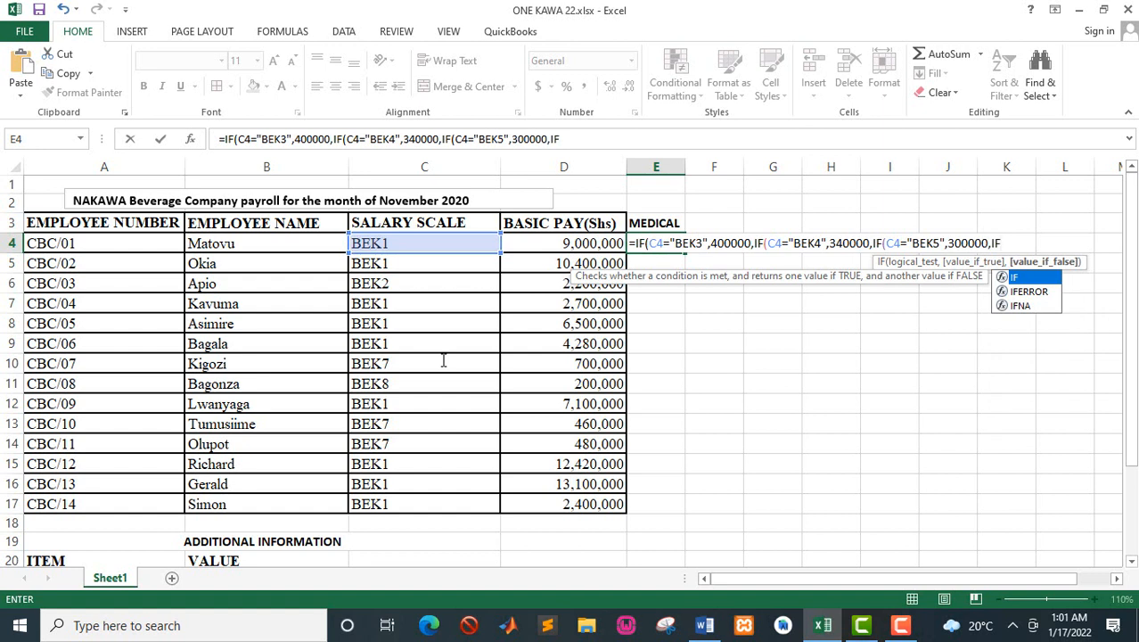
{"action": "type", "text": "("}
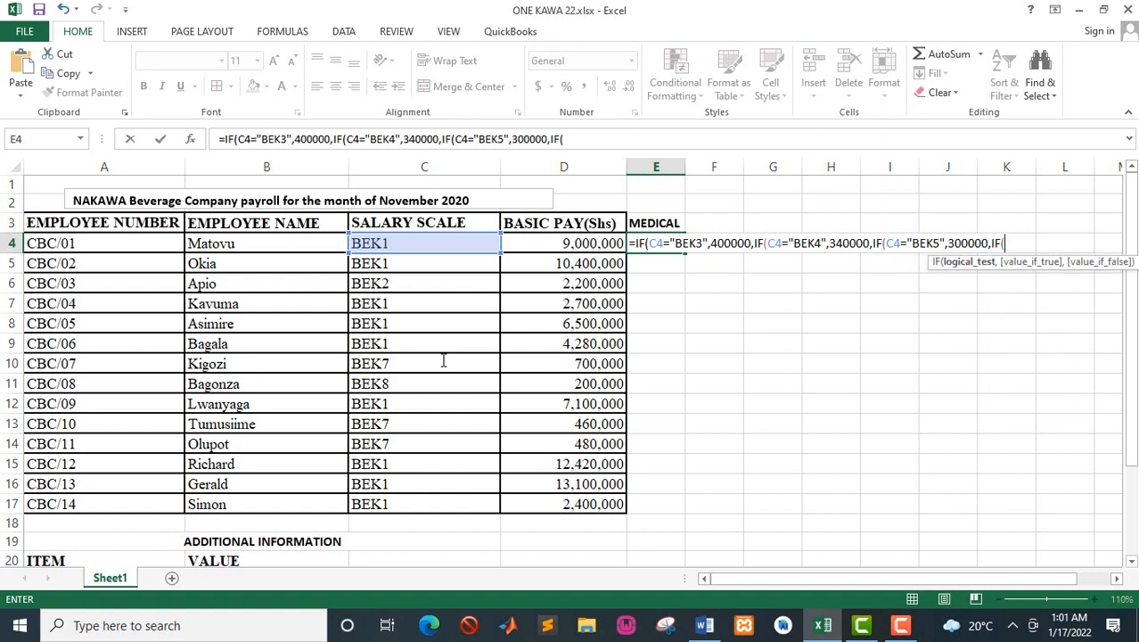
Step: Nest a fourth IF in the E4 formula that tests whether C4="BEK6"
{"action": "left_click", "coordinate": [391, 242]}
{"action": "type", "text": "="}
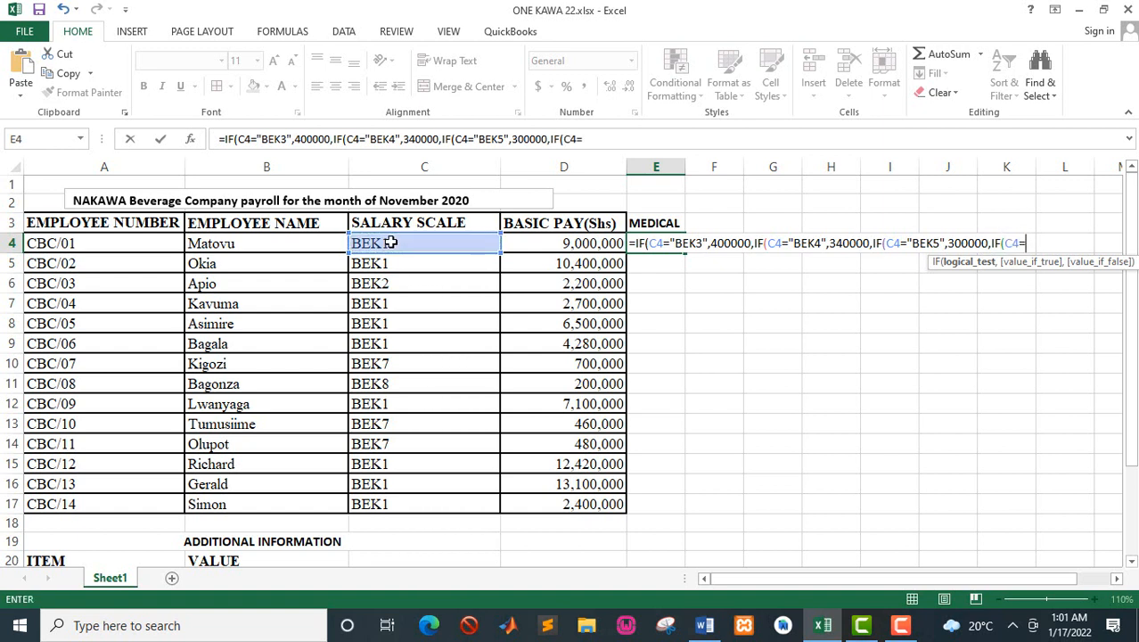
{"action": "type", "text": "\"BEK6"}
{"action": "type", "text": "\","}
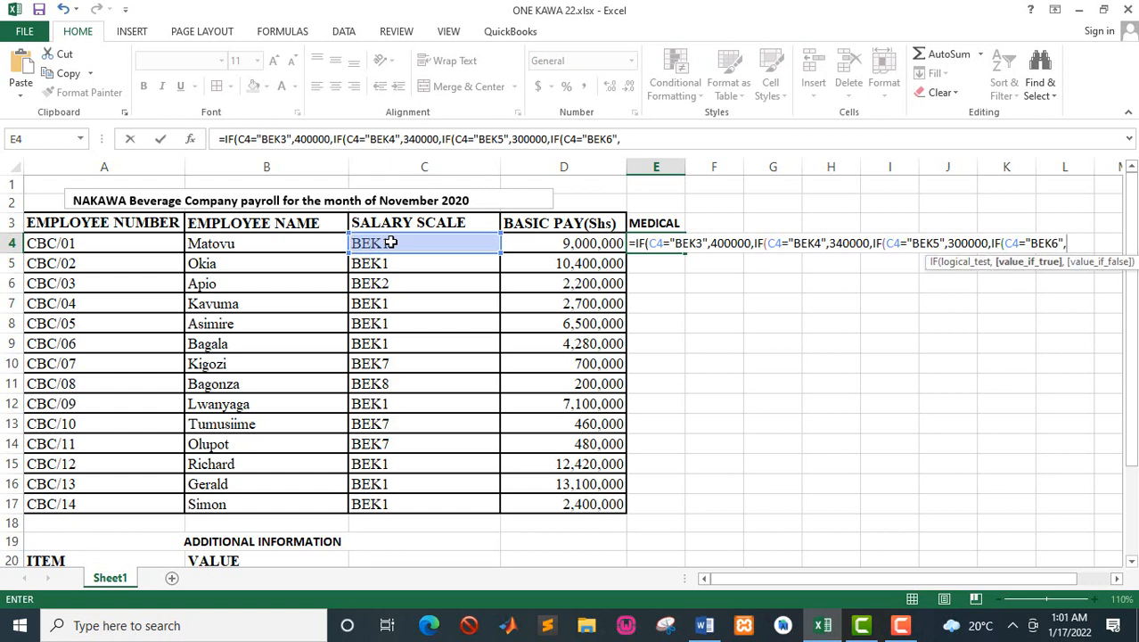
Step: Look up the BEK6 medical allowance in the Word manual and give 280000 as the fourth IF's value if true
{"action": "key", "text": "alt+Tab"}
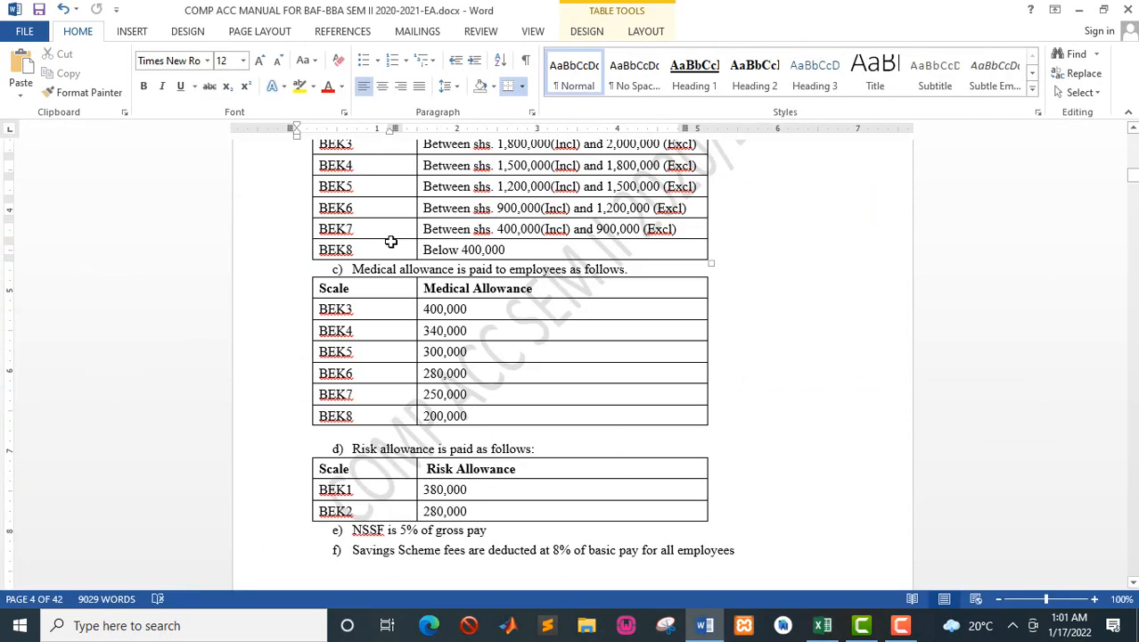
{"action": "key", "text": "alt+Tab"}
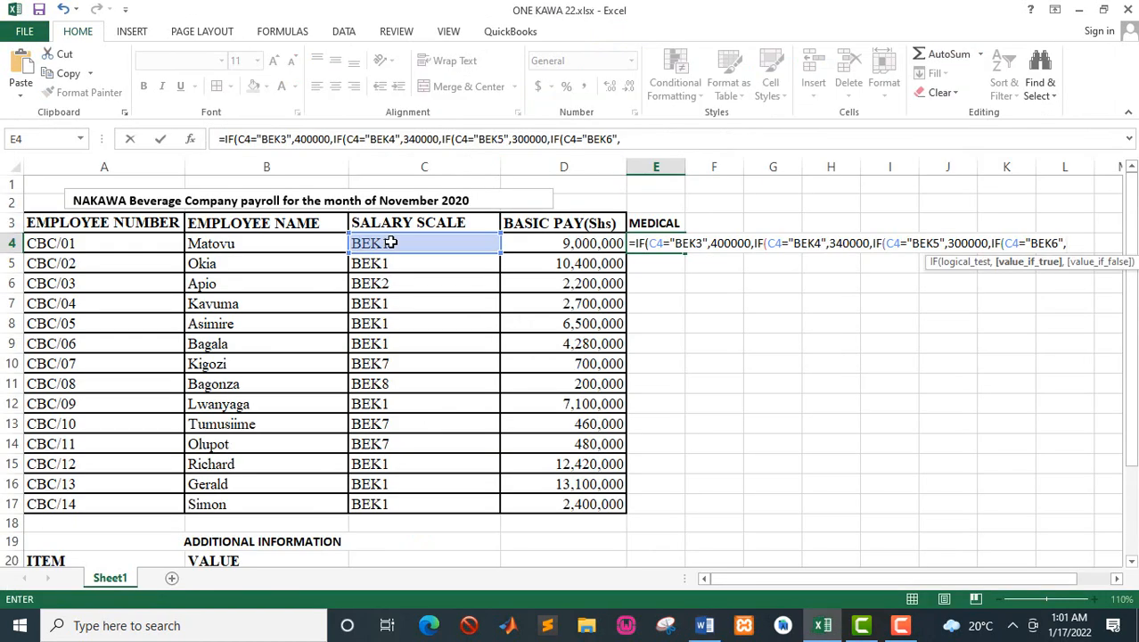
{"action": "type", "text": ",280000,"}
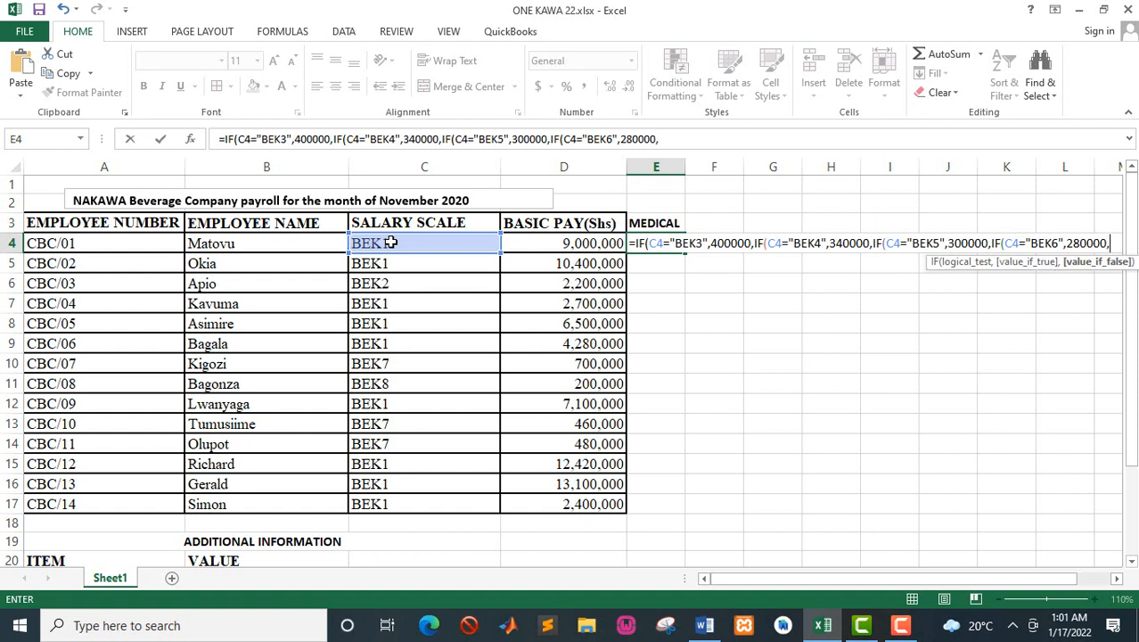
{"action": "type", "text": "IF"}
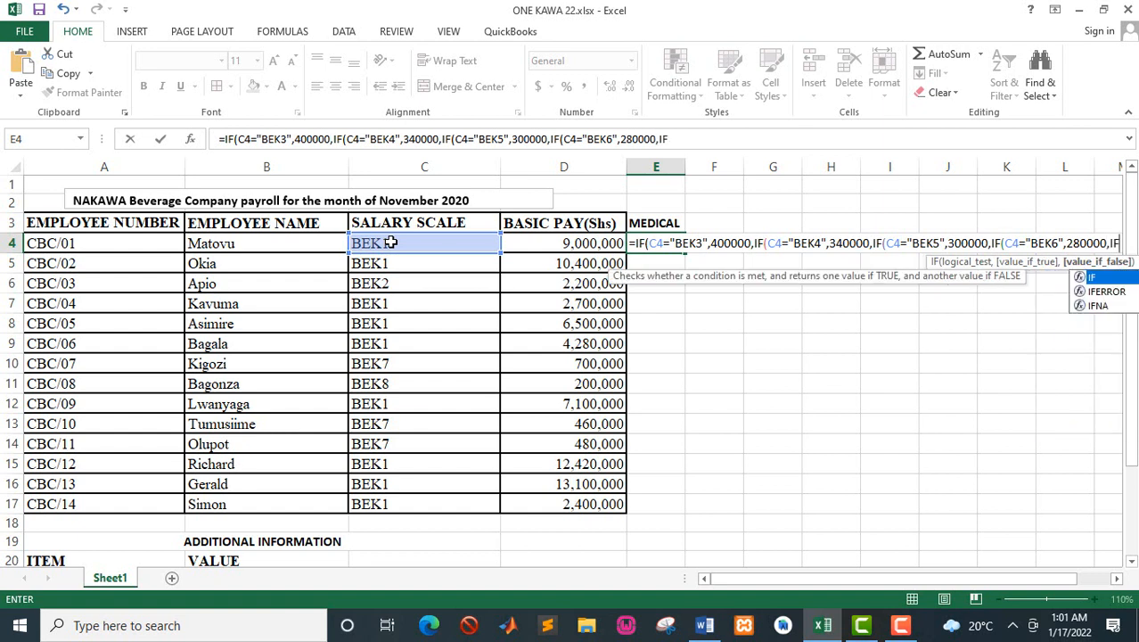
{"action": "type", "text": "("}
Step: Nest a fifth IF in the E4 formula that tests whether C4="BEK7"
{"action": "left_click", "coordinate": [390, 242]}
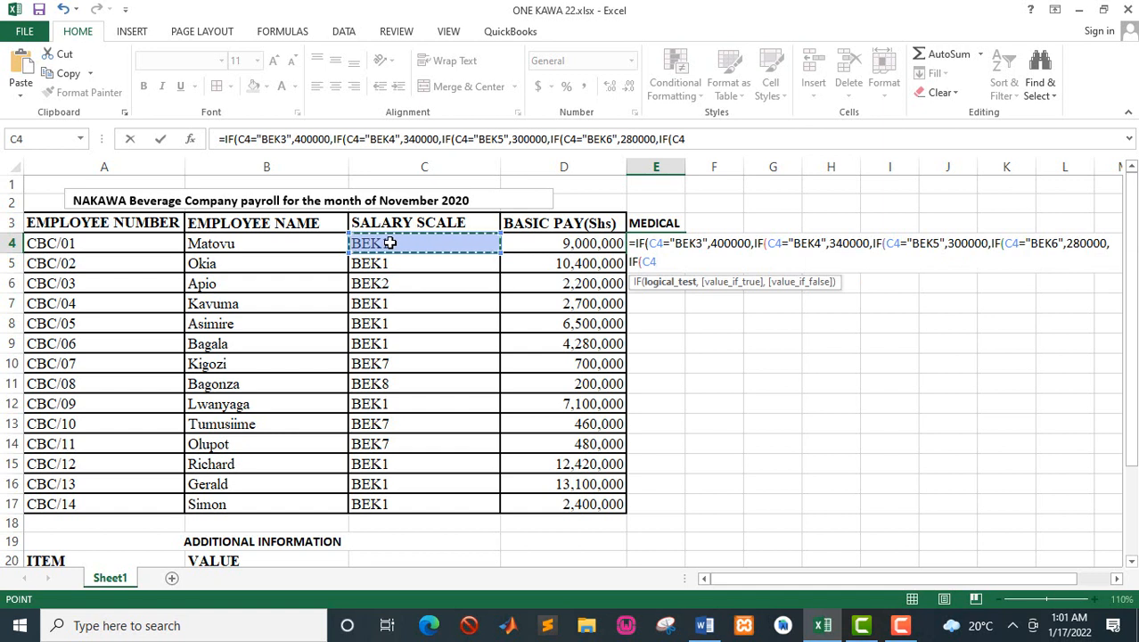
{"action": "type", "text": "="}
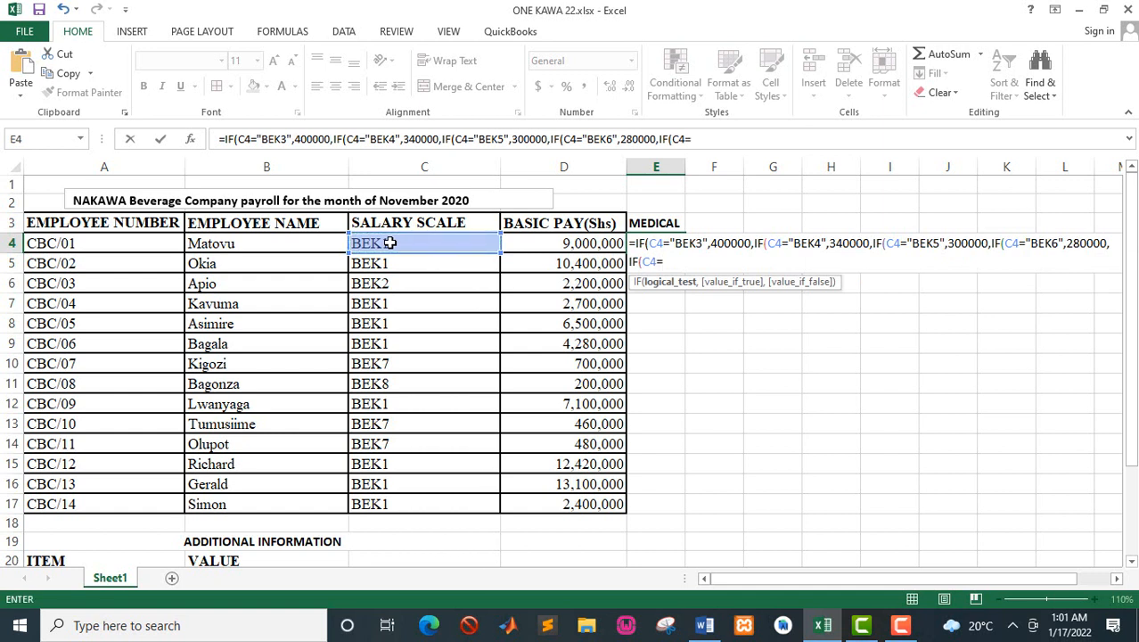
{"action": "type", "text": "\"BEK7\","}
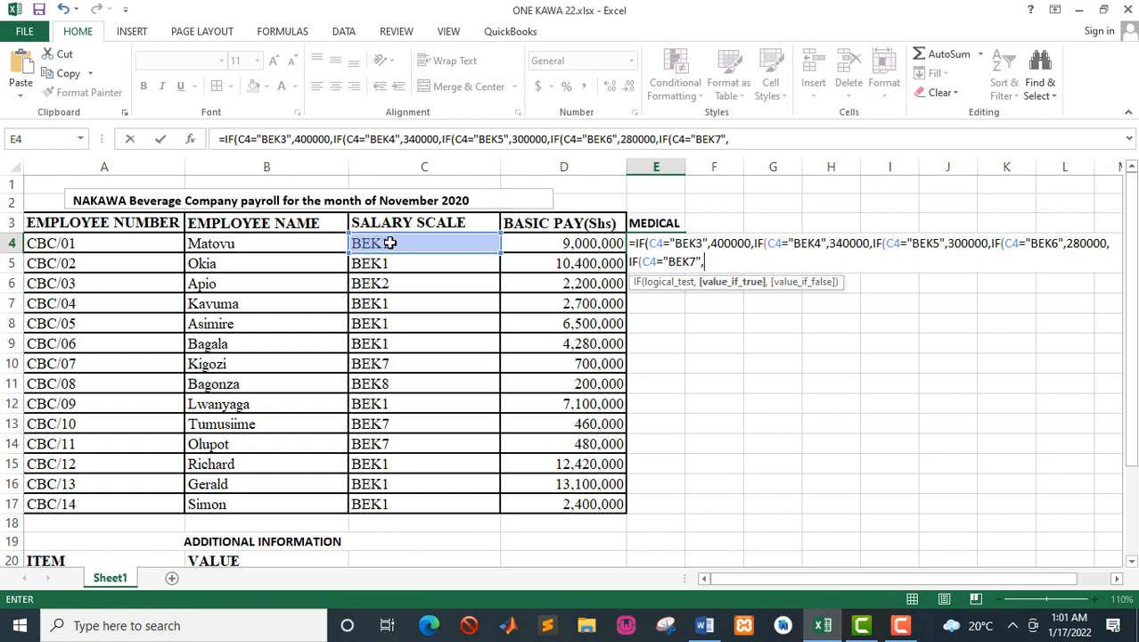
Step: Look up the BEK7 medical allowance in the Word manual and give 250000 as the fifth IF's value if true
{"action": "key", "text": "alt+Tab"}
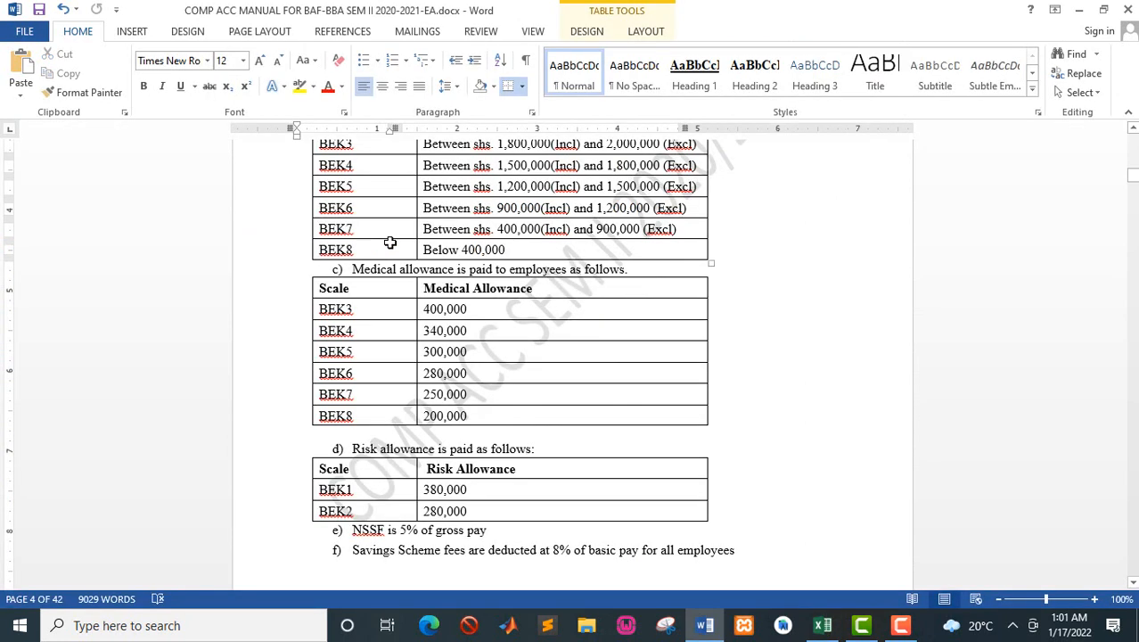
{"action": "key", "text": "alt+Tab"}
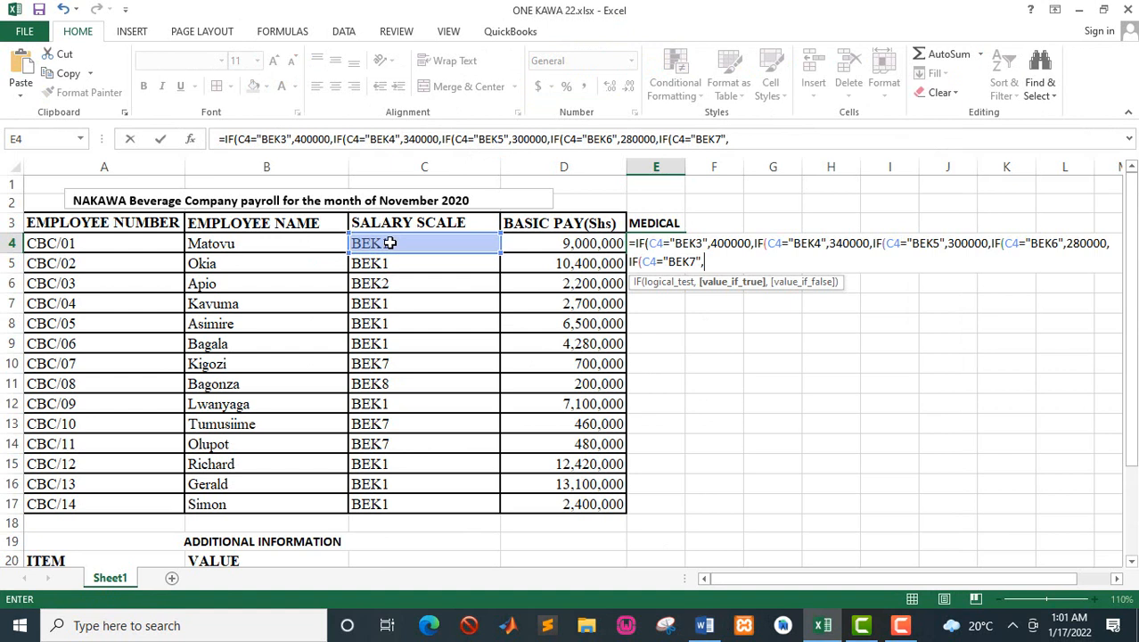
{"action": "type", "text": "250000"}
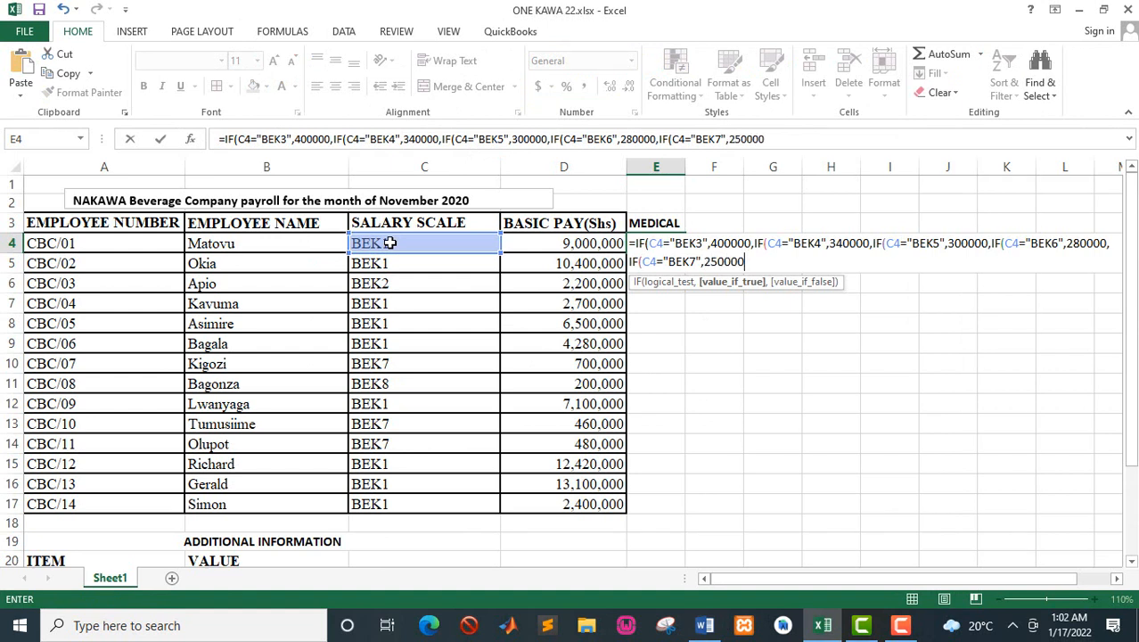
{"action": "type", "text": ",IF"}
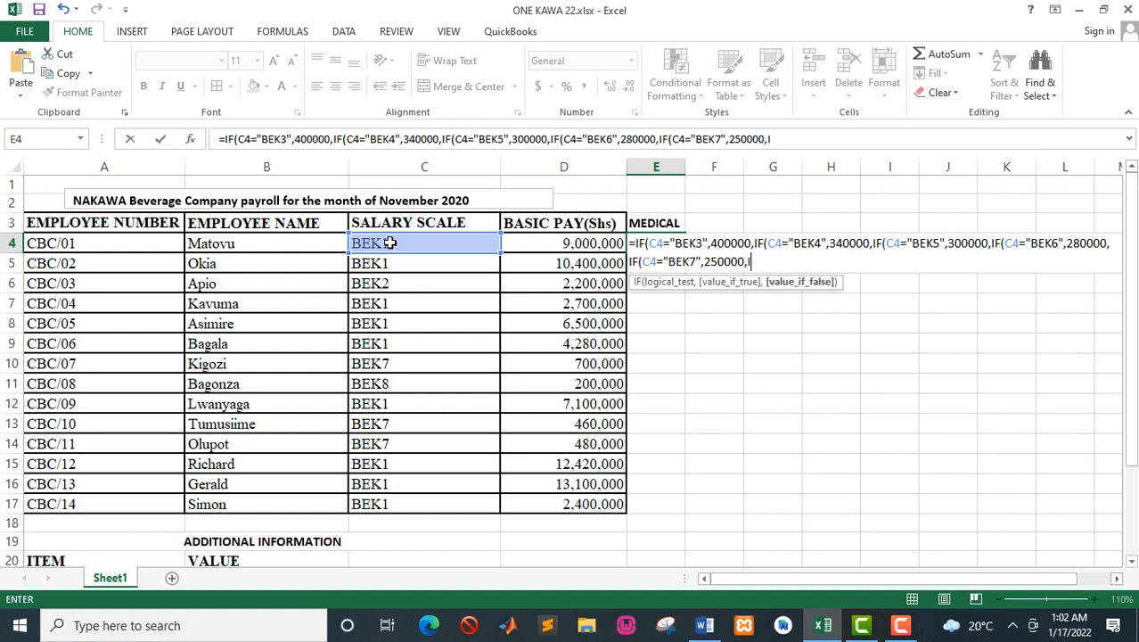
{"action": "type", "text": "("}
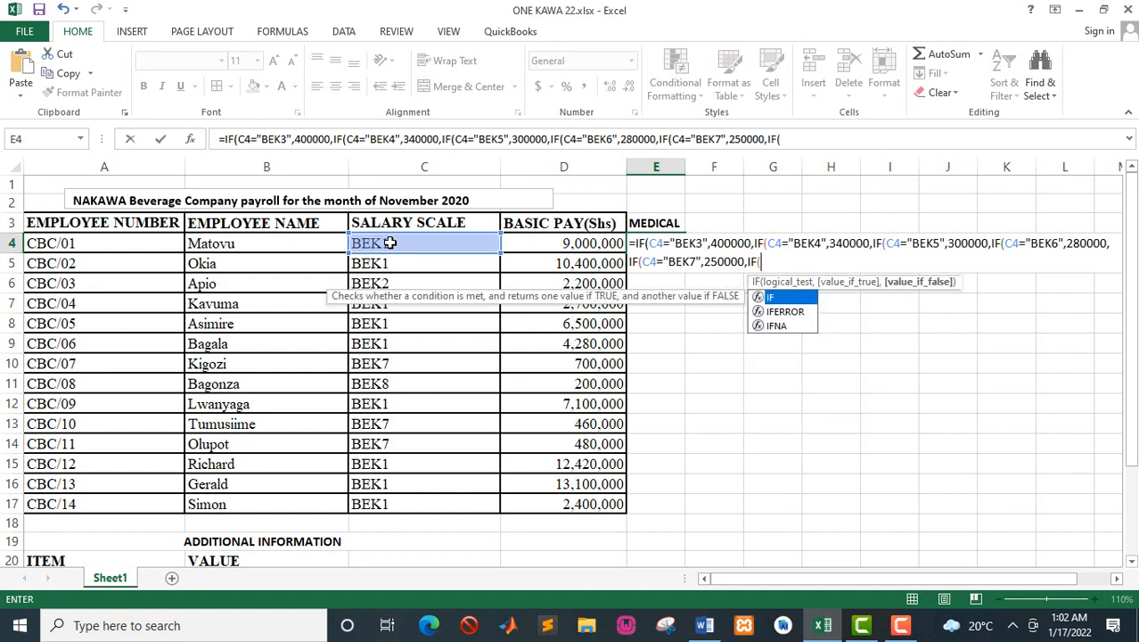
Step: Nest a sixth IF in the E4 formula that tests whether C4="BEK8"
{"action": "left_click", "coordinate": [390, 242]}
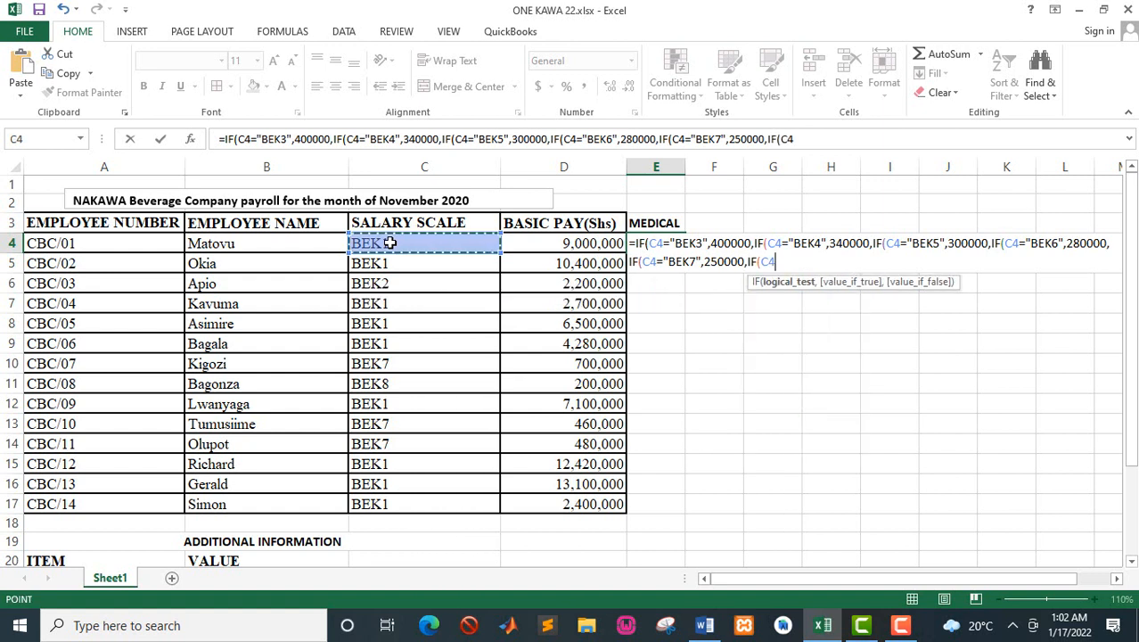
{"action": "type", "text": "BE"}
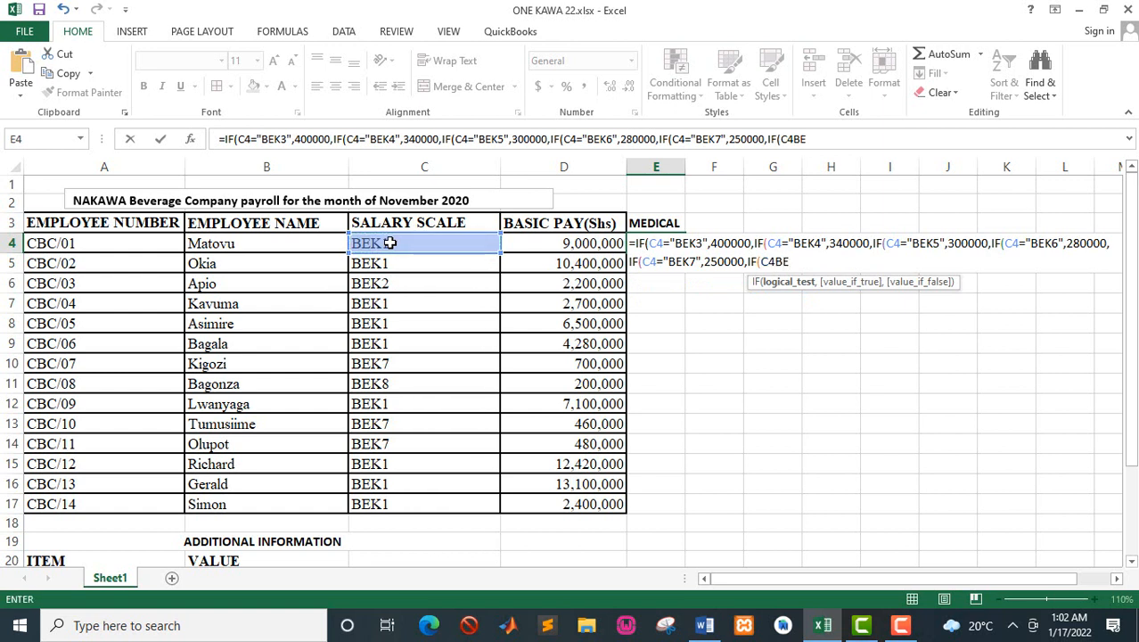
{"action": "key", "text": "BackSpace"}
{"action": "key", "text": "BackSpace"}
{"action": "type", "text": "=\"BEK"}
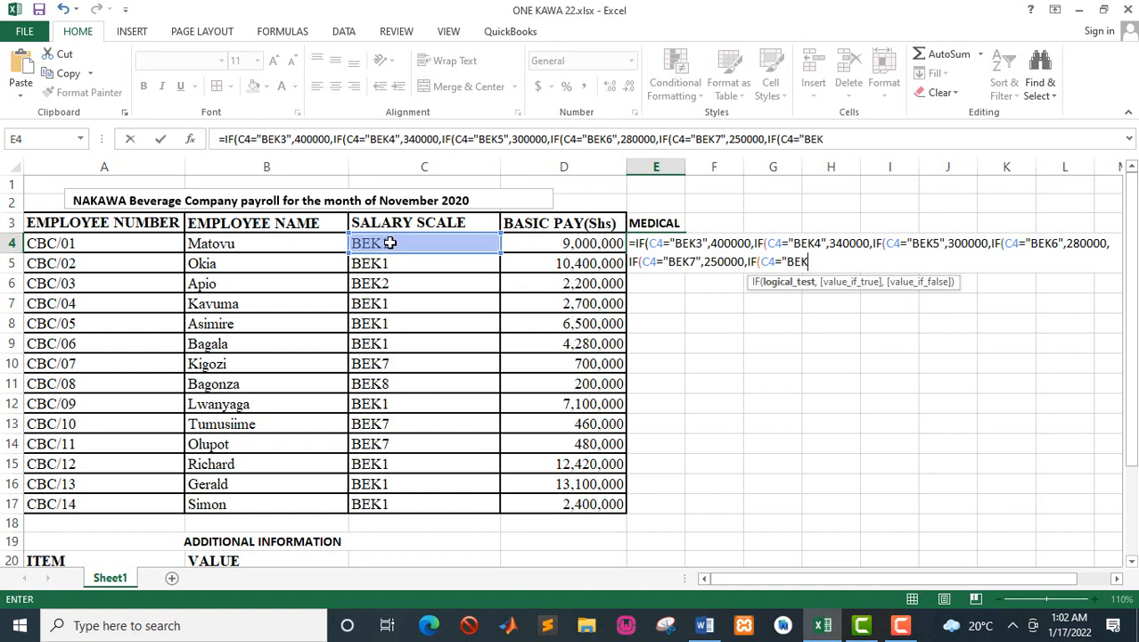
{"action": "type", "text": "8\","}
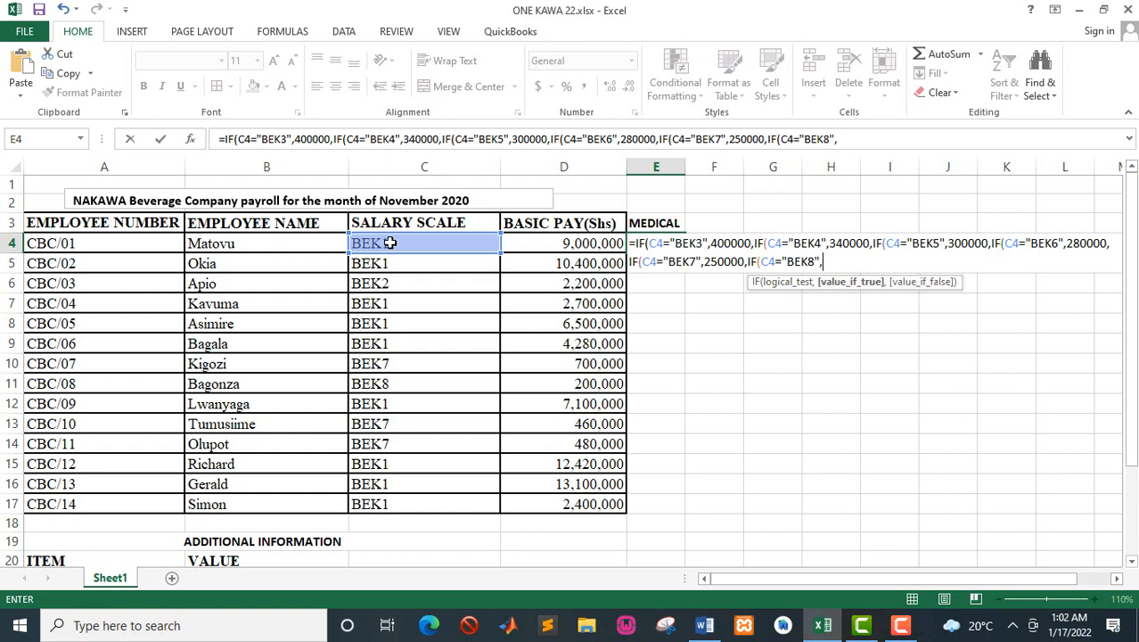
Step: Look up the BEK8 medical allowance in the Word manual and give 200000 as the sixth IF's value if true
{"action": "key", "text": "alt+Tab"}
{"action": "key", "text": "alt+Tab"}
{"action": "type", "text": "200000,"}
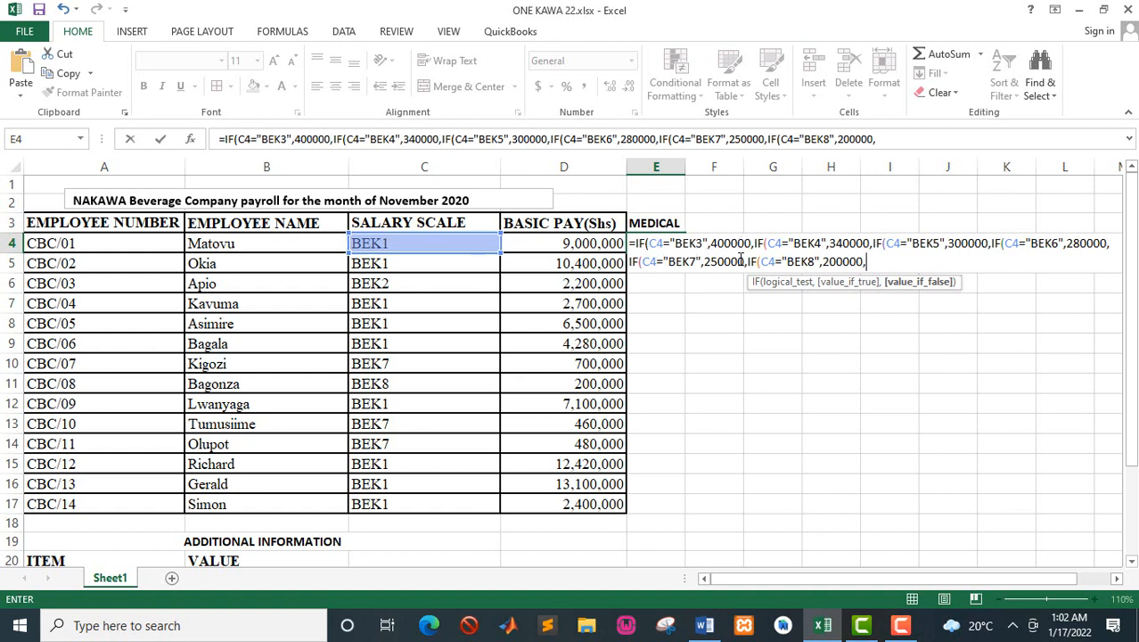
Step: Set the last IF's value if false to 0, close all six nested IFs and enter the E4 formula
{"action": "type", "text": "0)"}
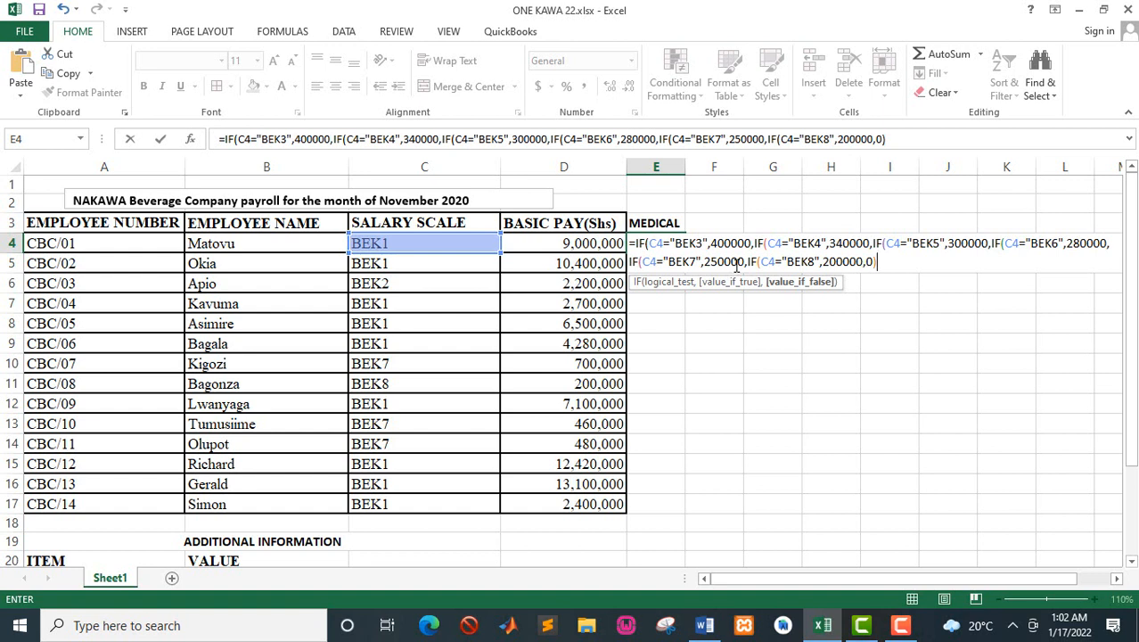
{"action": "type", "text": ")))"}
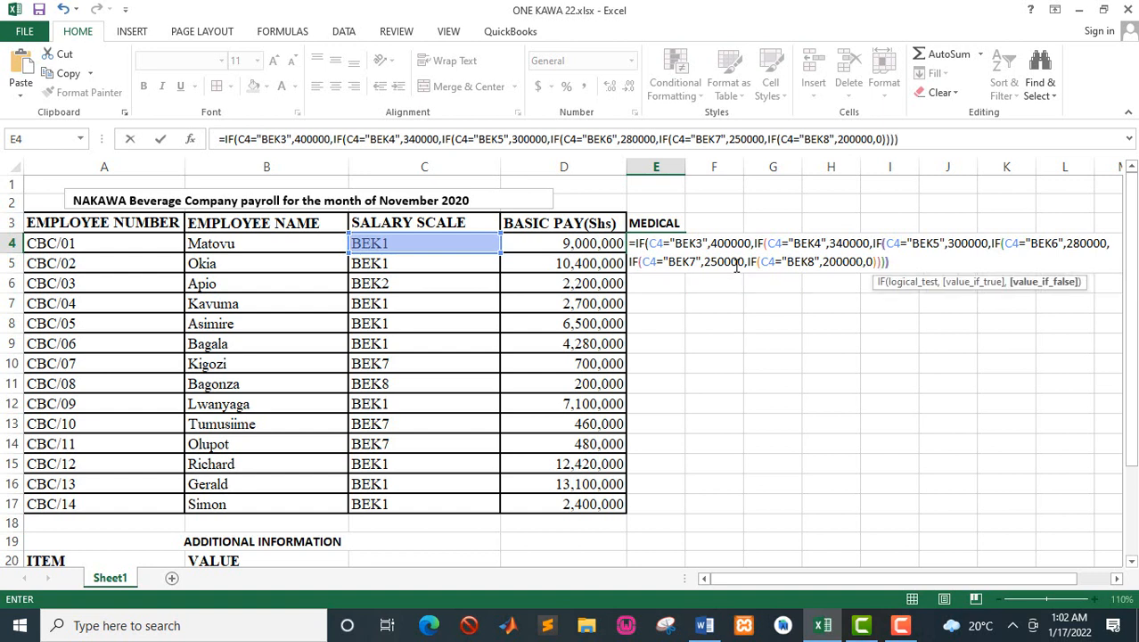
{"action": "type", "text": "))"}
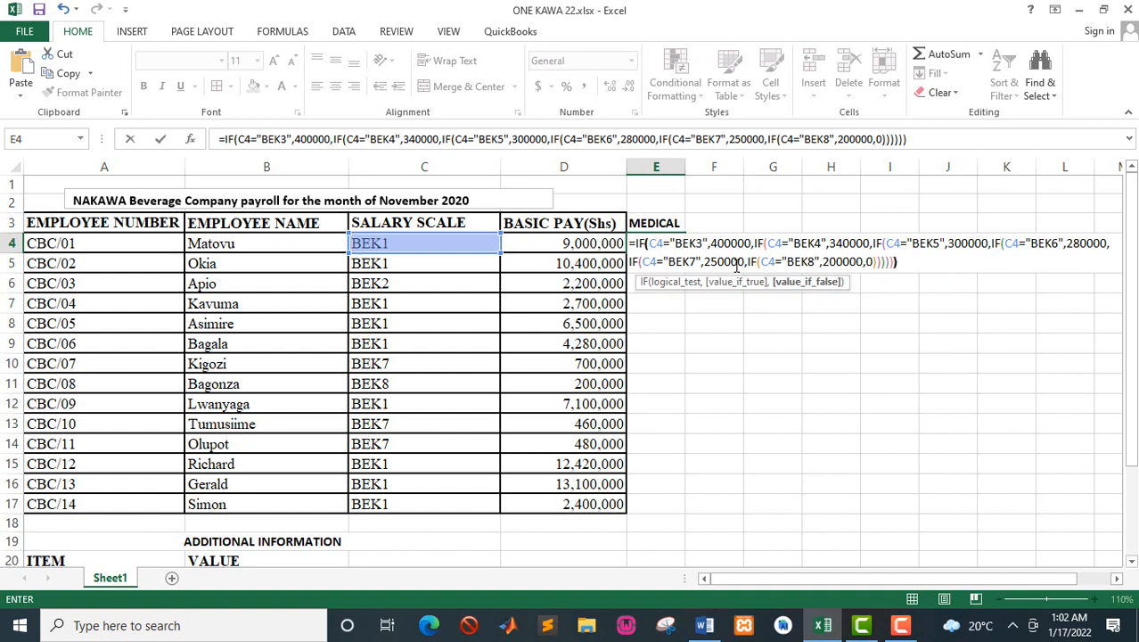
{"action": "type", "text": ")"}
{"action": "key", "text": "Return"}
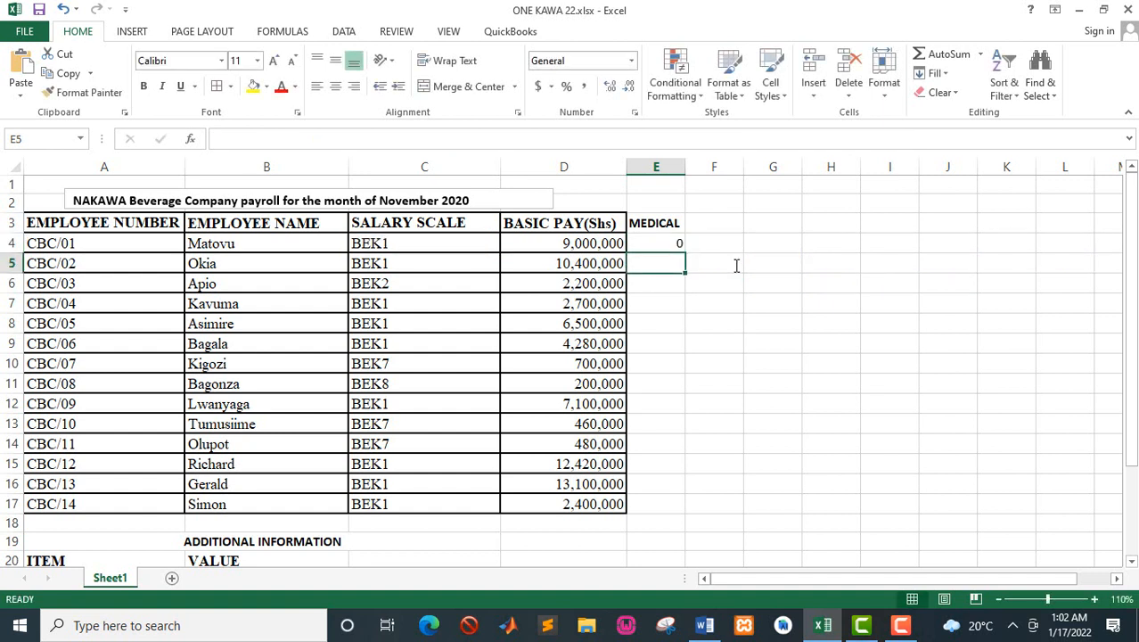
Step: Fill the medical allowance formula from E4 down to E17 and check the copied formula in E9
{"action": "left_click", "coordinate": [664, 241]}
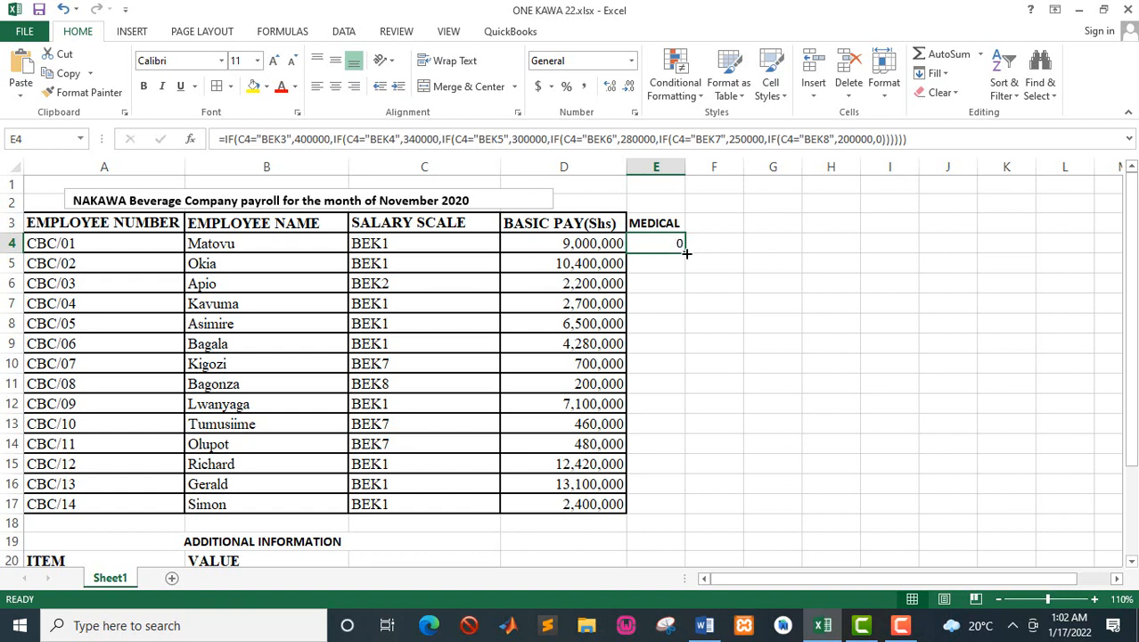
{"action": "left_click_drag", "start_coordinate": [687, 253], "coordinate": [687, 253]}
{"action": "double_click", "coordinate": [687, 254]}
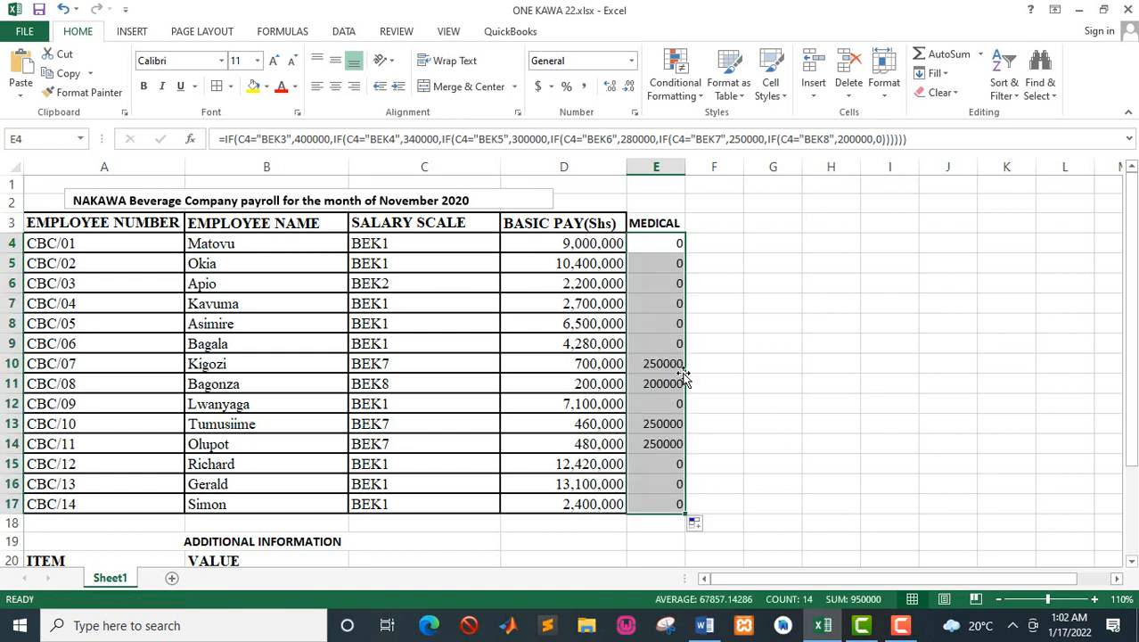
{"action": "left_click", "coordinate": [656, 336]}
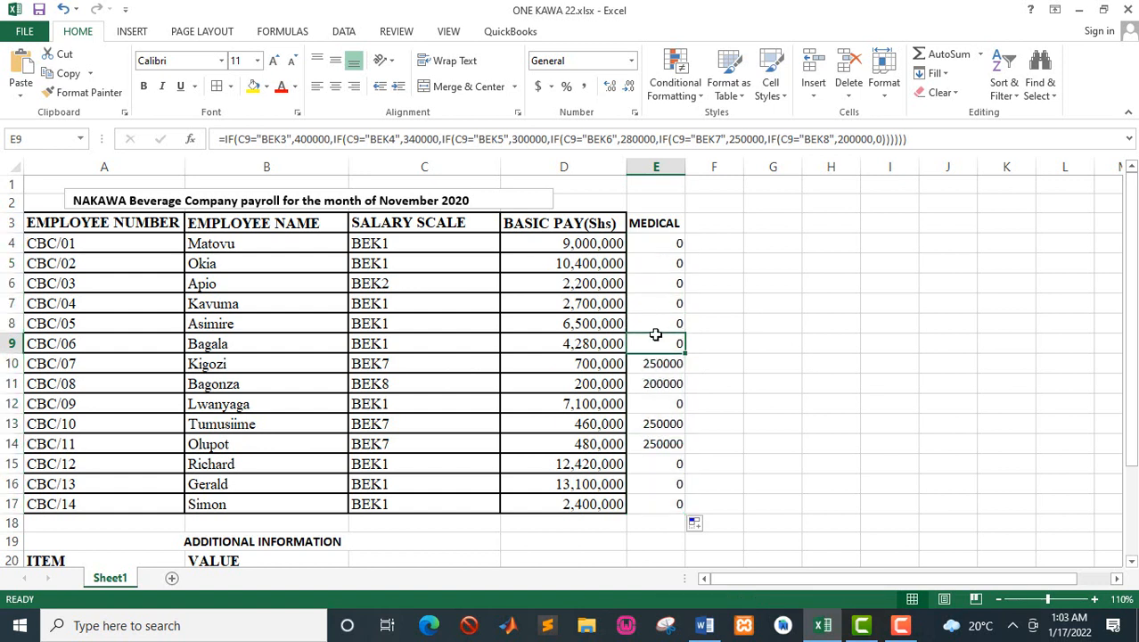
Step: Switch to the Word manual and read the risk allowance rule and its amounts for scales BEK1 and BEK2
{"action": "key", "text": "alt+Tab"}
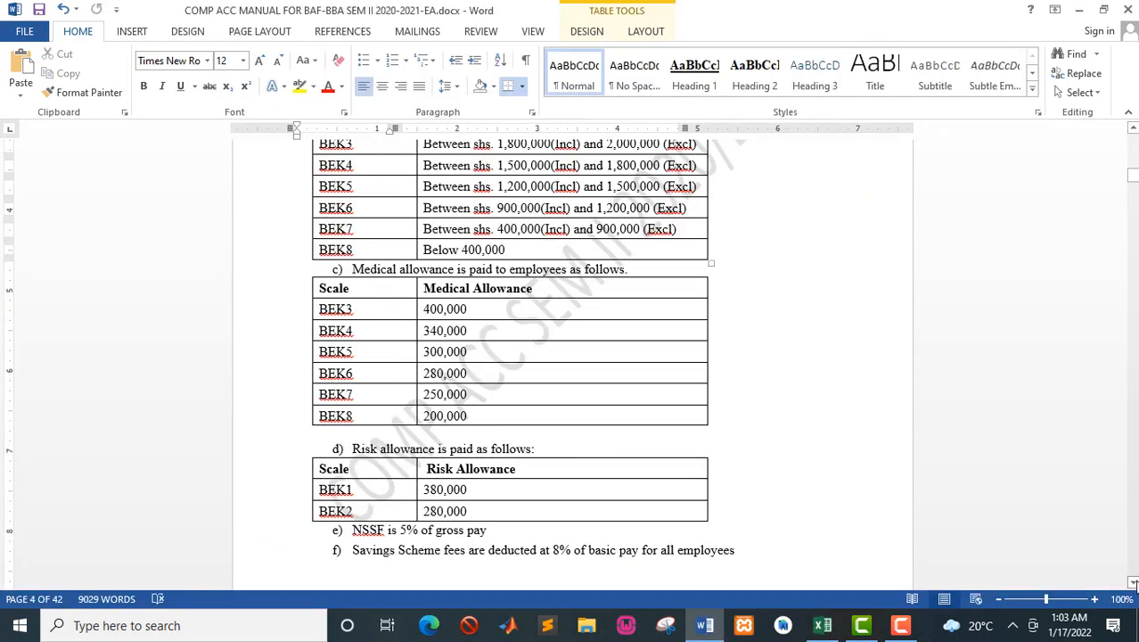
{"action": "left_click", "coordinate": [1134, 583]}
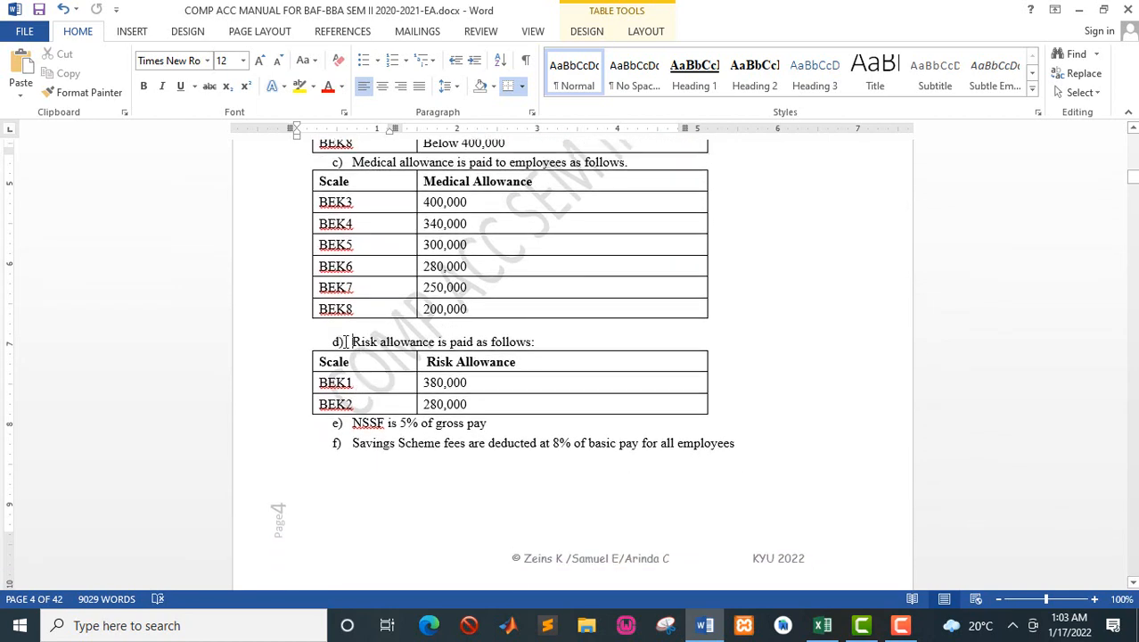
{"action": "left_click_drag", "start_coordinate": [366, 343], "coordinate": [533, 344]}
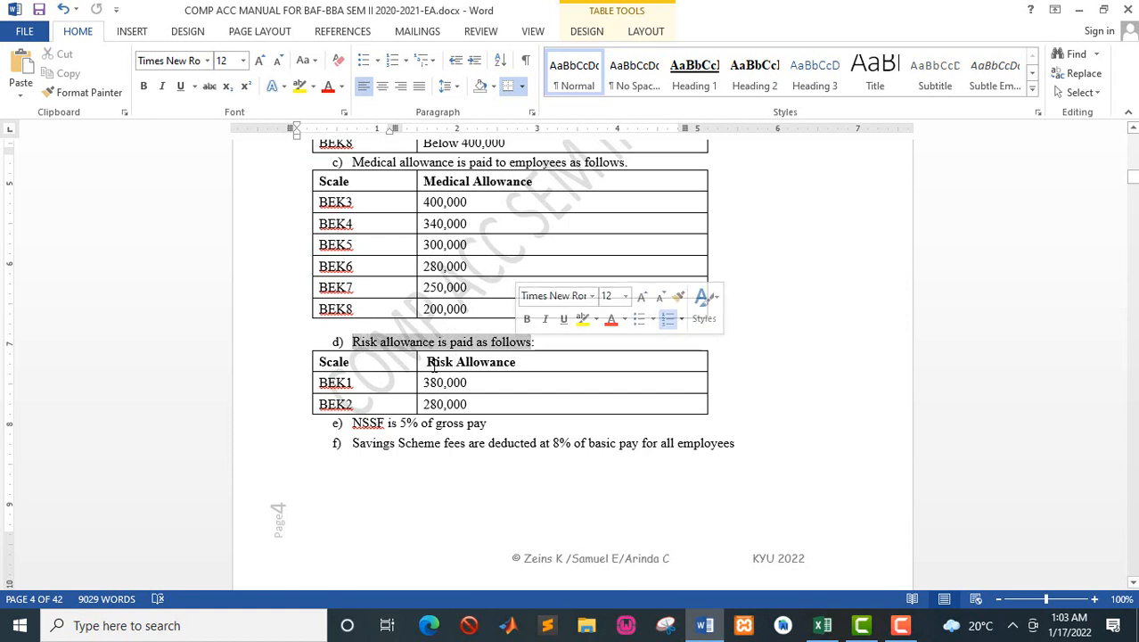
{"action": "left_click_drag", "start_coordinate": [354, 383], "coordinate": [309, 381]}
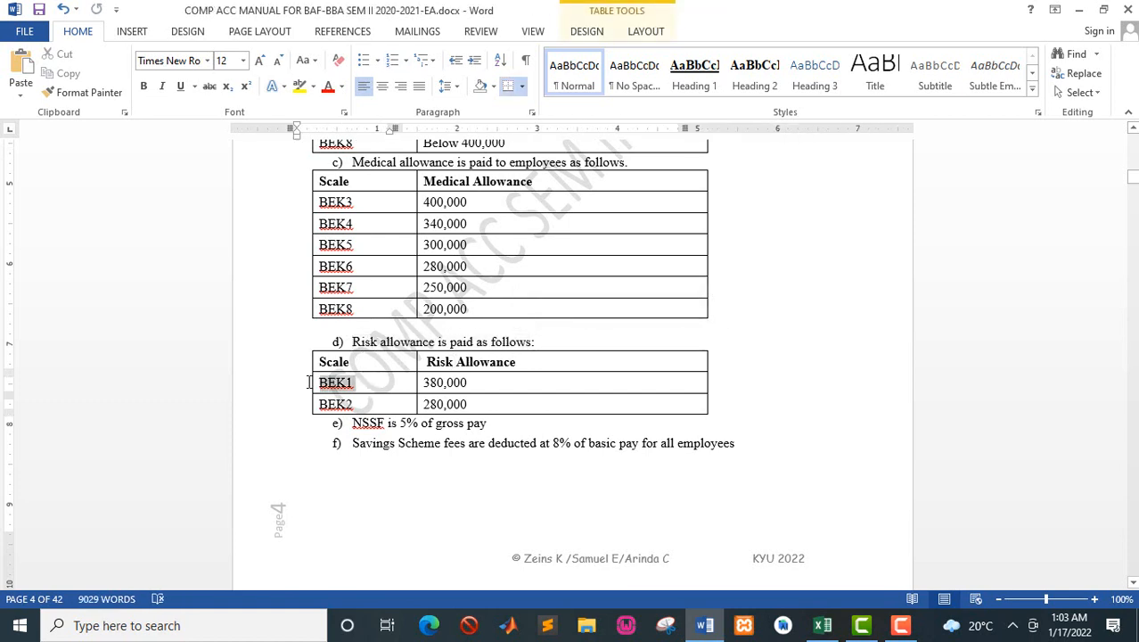
{"action": "left_click", "coordinate": [359, 402]}
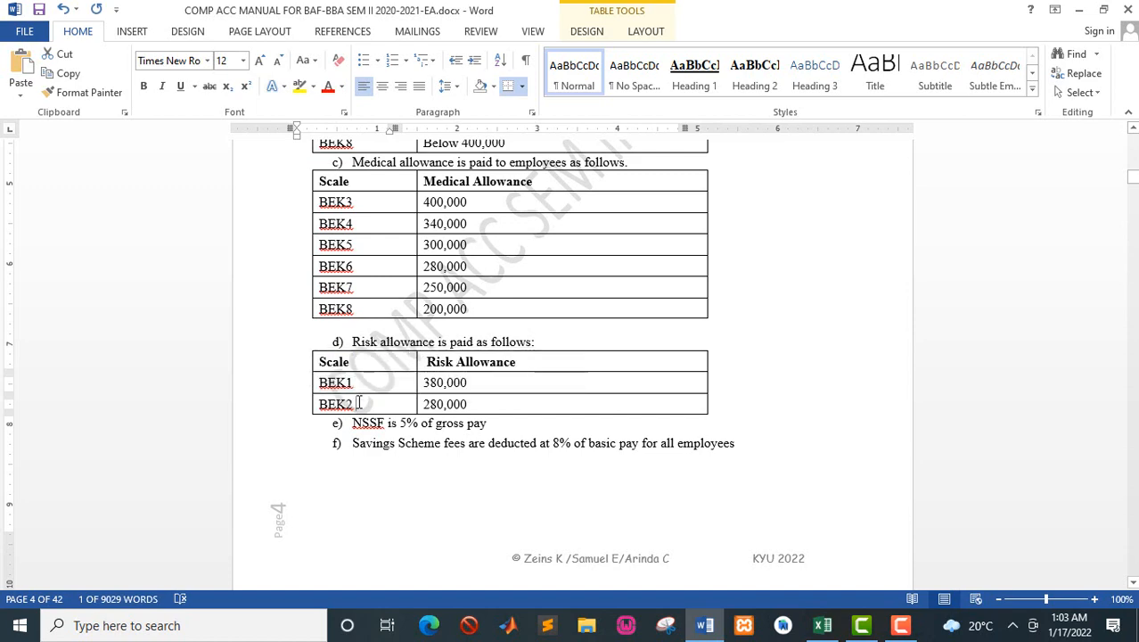
{"action": "left_click", "coordinate": [473, 405]}
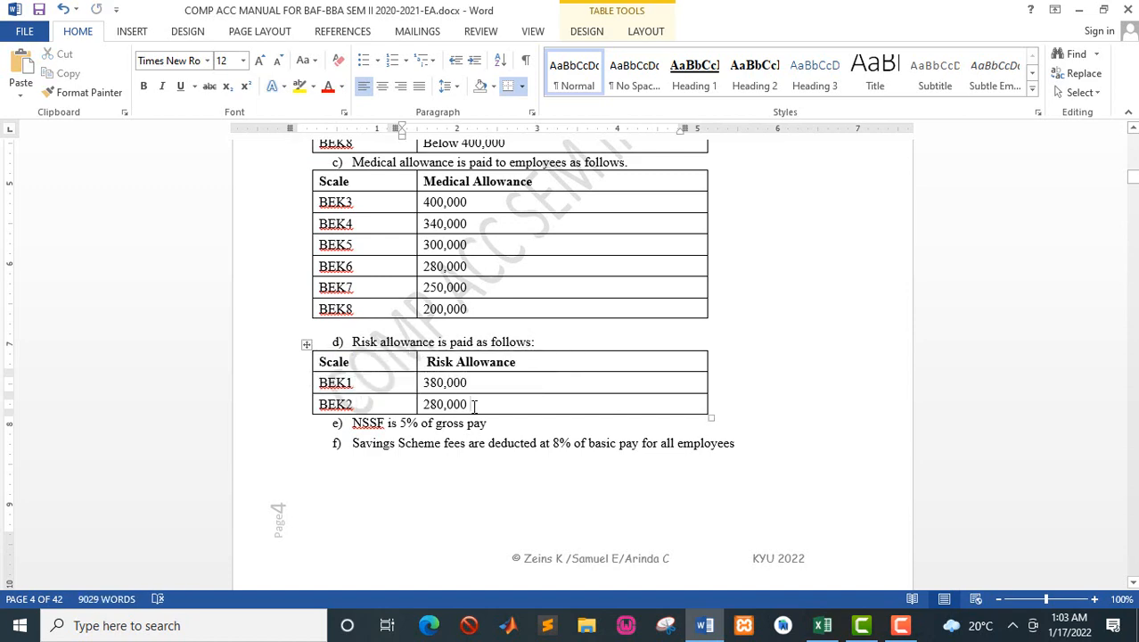
Step: Back in the Excel payroll, enter the heading RISK ALL in F3, make it bold, and select F4
{"action": "key", "text": "alt+Tab"}
{"action": "left_click", "coordinate": [706, 222]}
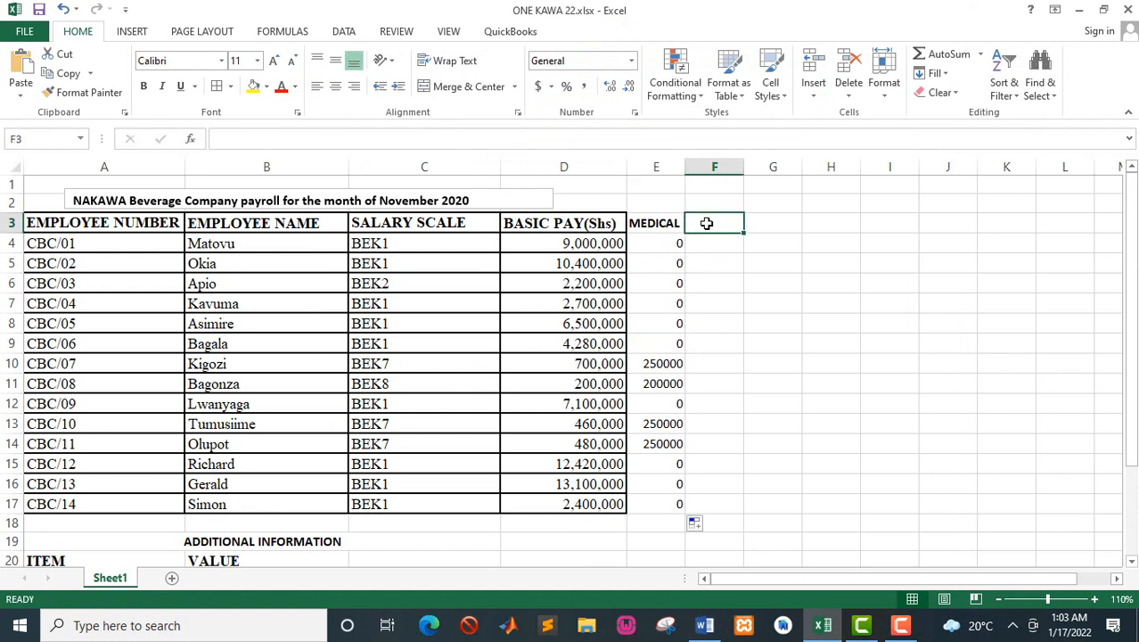
{"action": "type", "text": "r"}
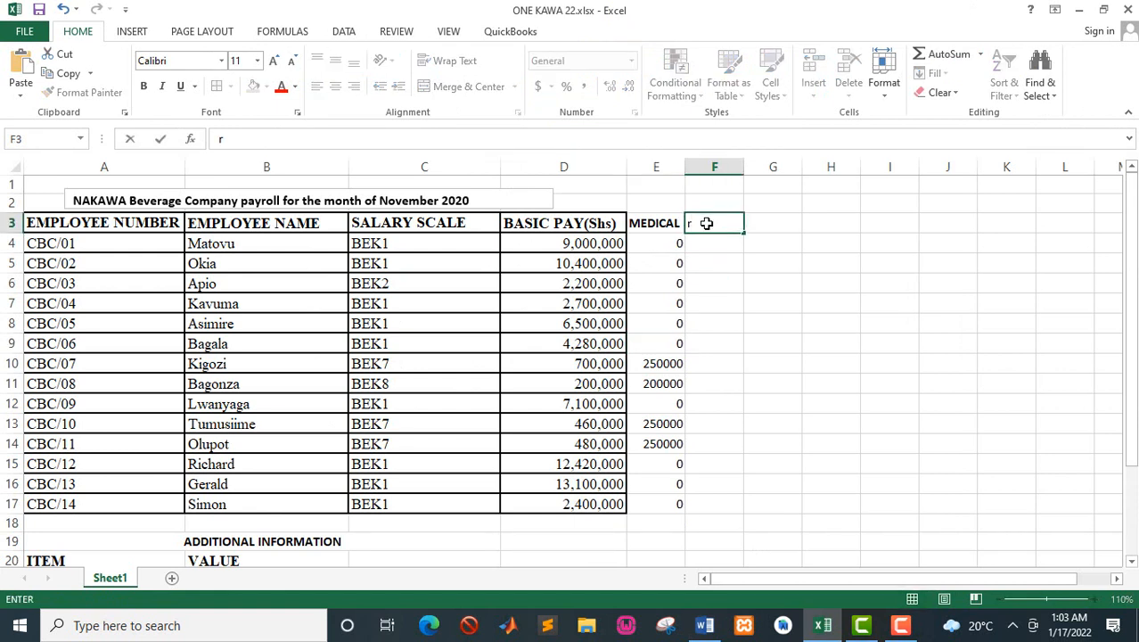
{"action": "key", "text": "BackSpace"}
{"action": "type", "text": "RISK ALL"}
{"action": "key", "text": "Return"}
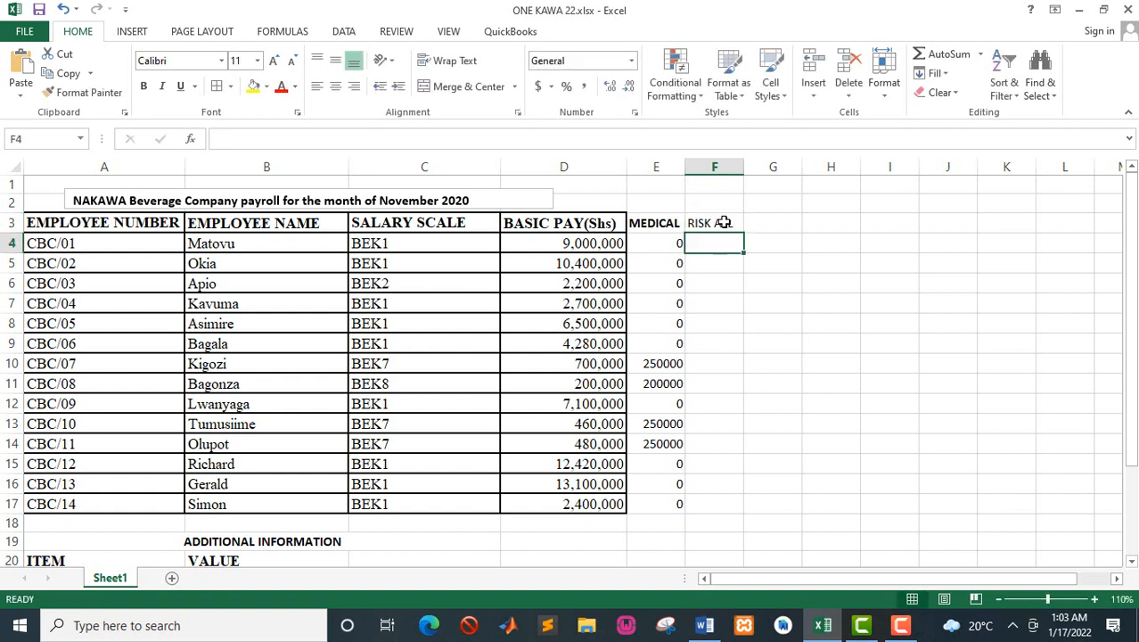
{"action": "left_click", "coordinate": [724, 223]}
{"action": "key", "text": "ctrl+b"}
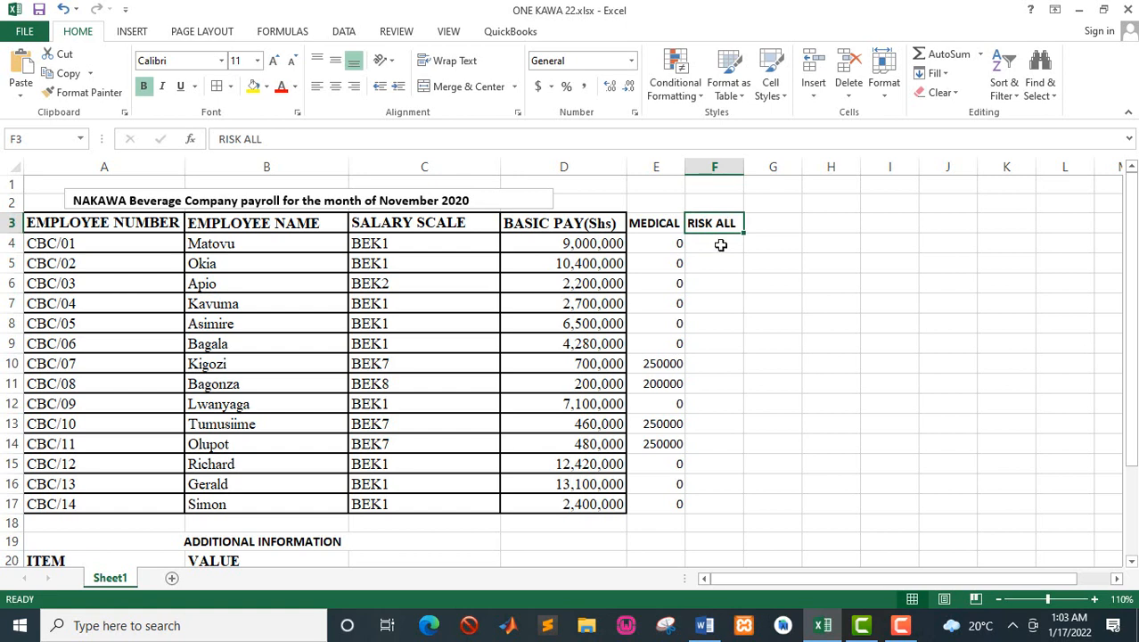
{"action": "left_click", "coordinate": [718, 246]}
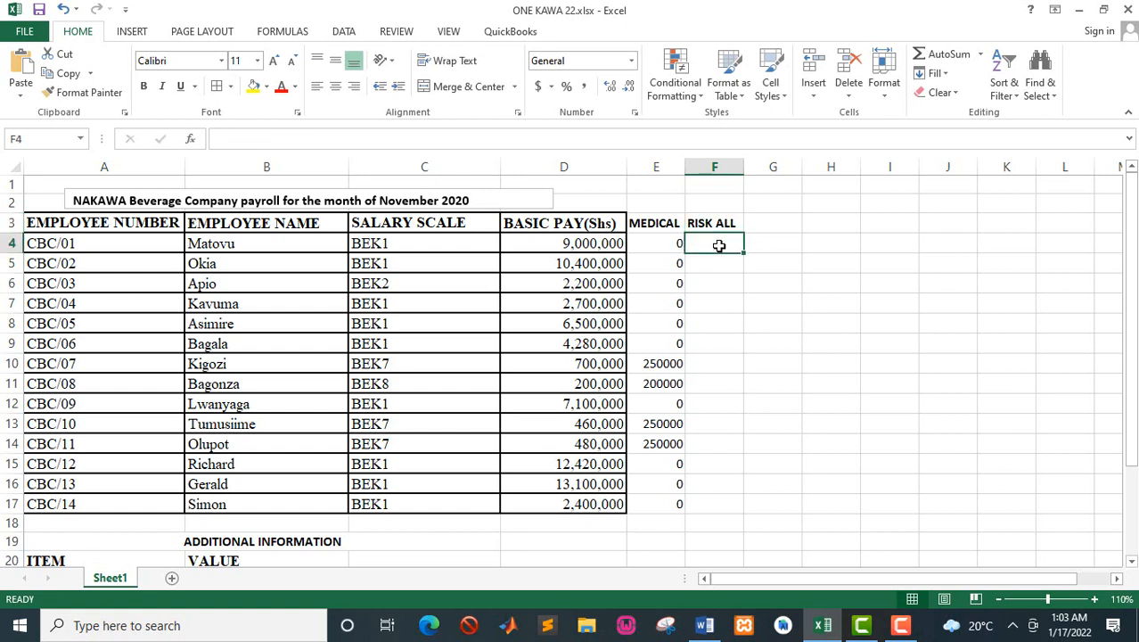
Step: Recheck the risk allowance table in the Word manual, then start an IF formula in F4 of the Excel payroll testing whether C4="BEK1"
{"action": "key", "text": "alt+Tab"}
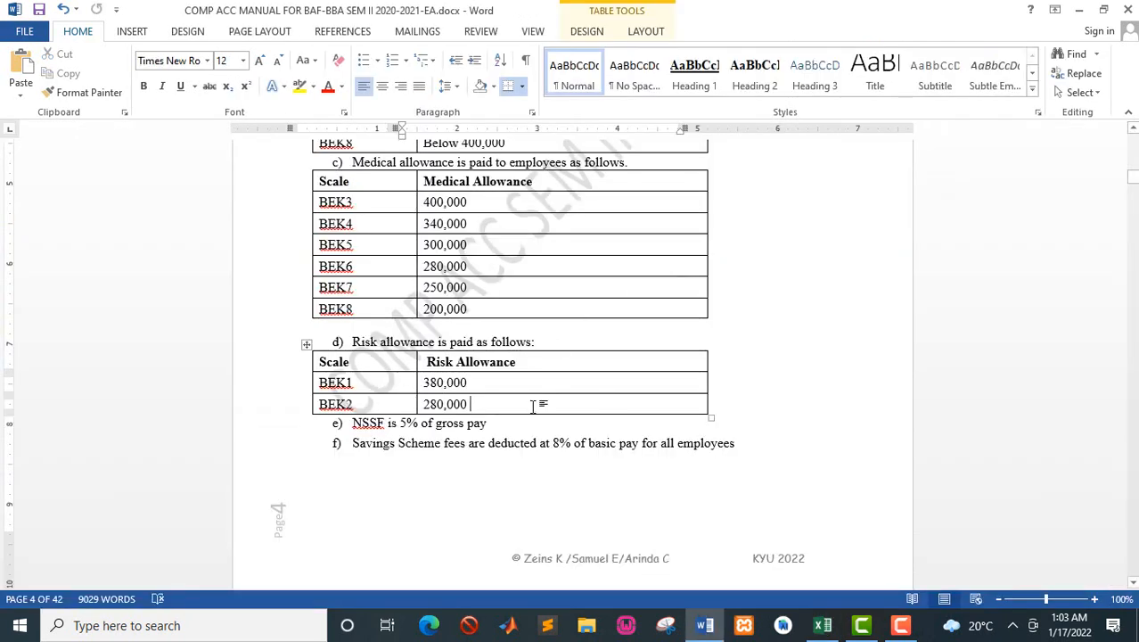
{"action": "key", "text": "alt+Tab"}
{"action": "type", "text": "="}
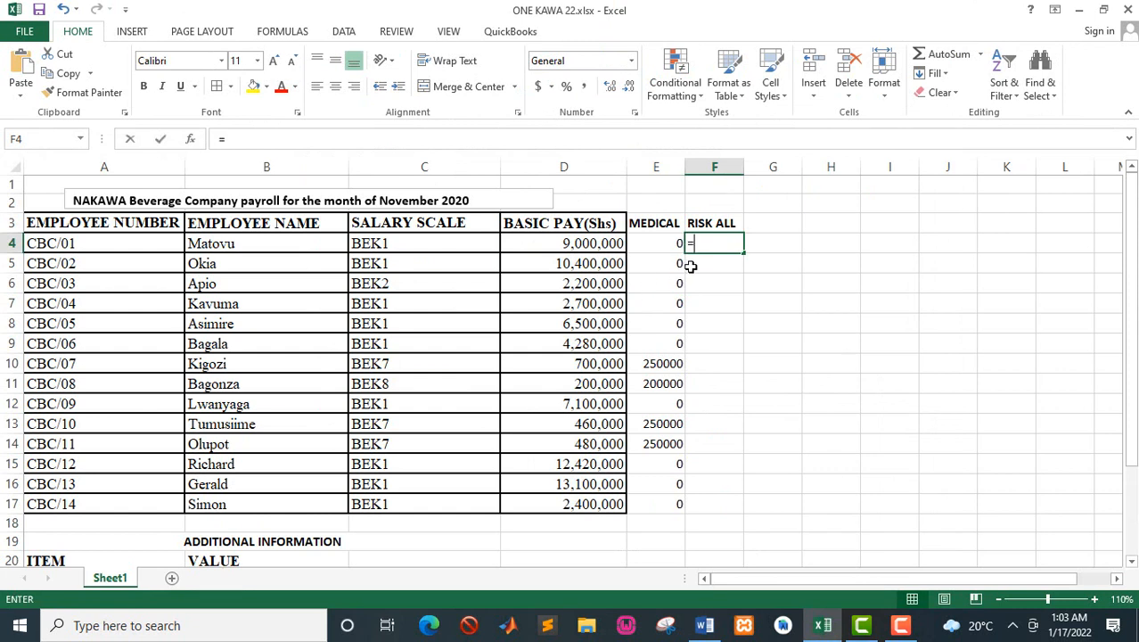
{"action": "type", "text": "IF"}
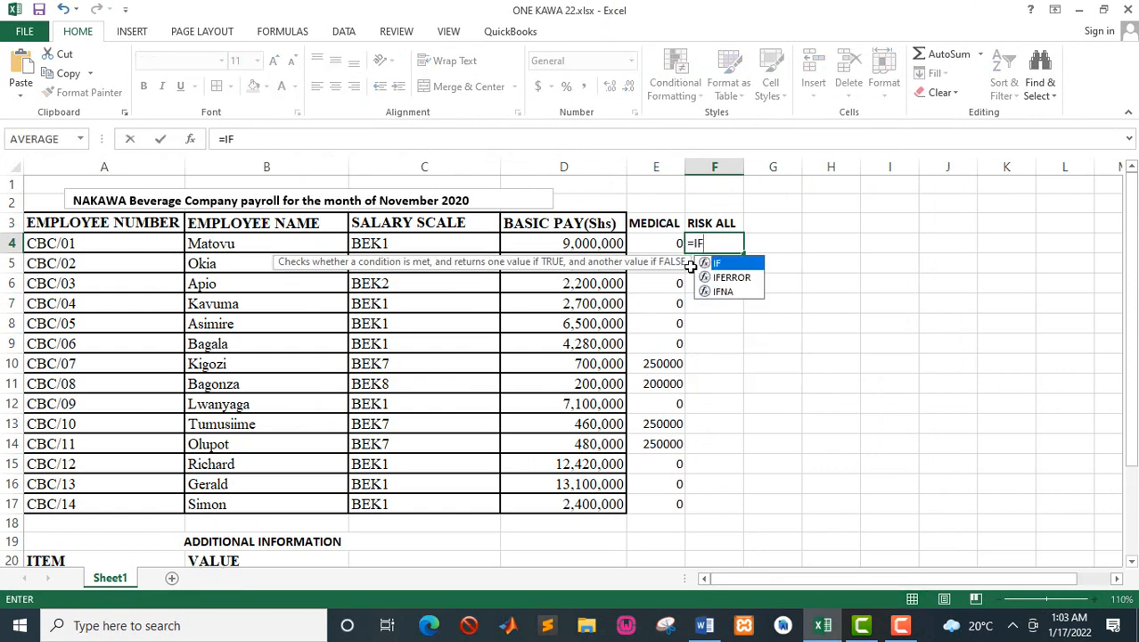
{"action": "type", "text": "("}
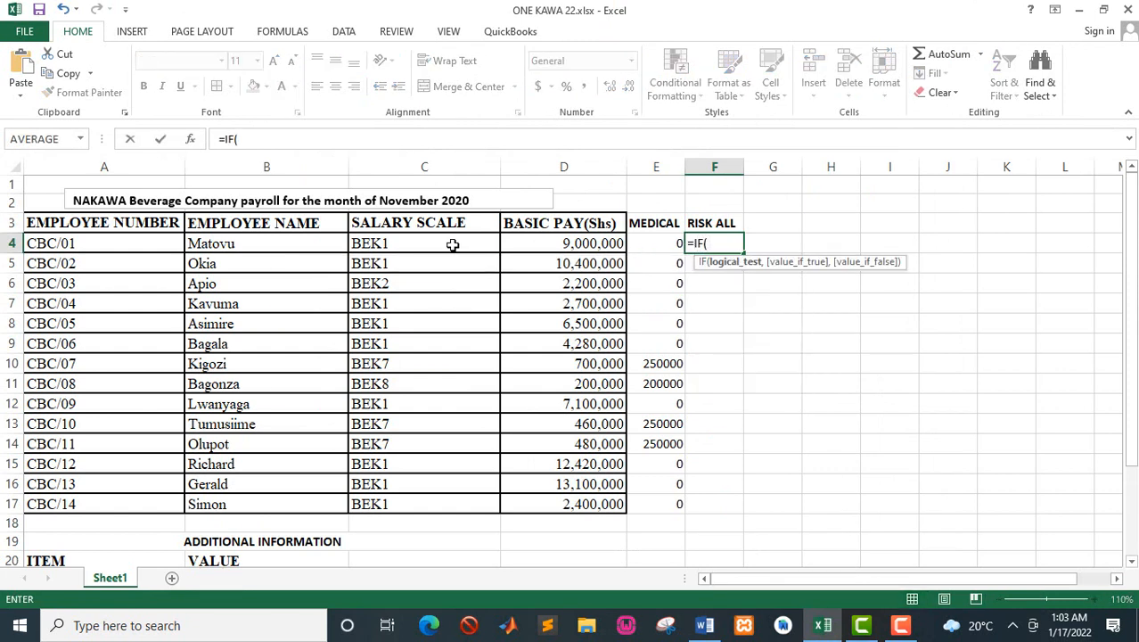
{"action": "left_click", "coordinate": [403, 242]}
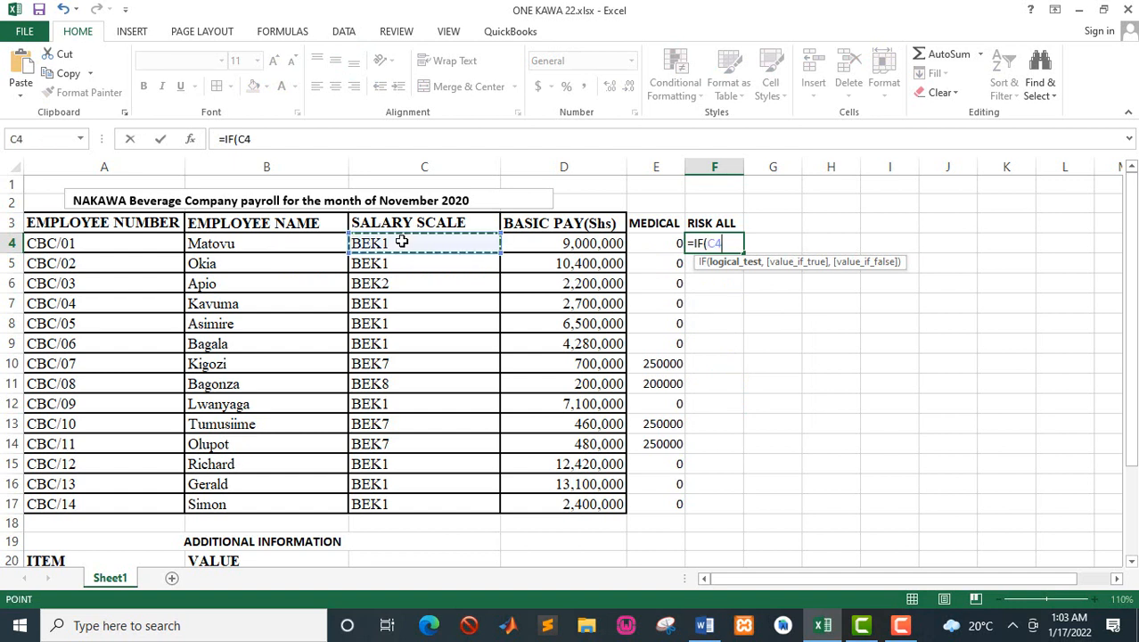
{"action": "type", "text": "=\""}
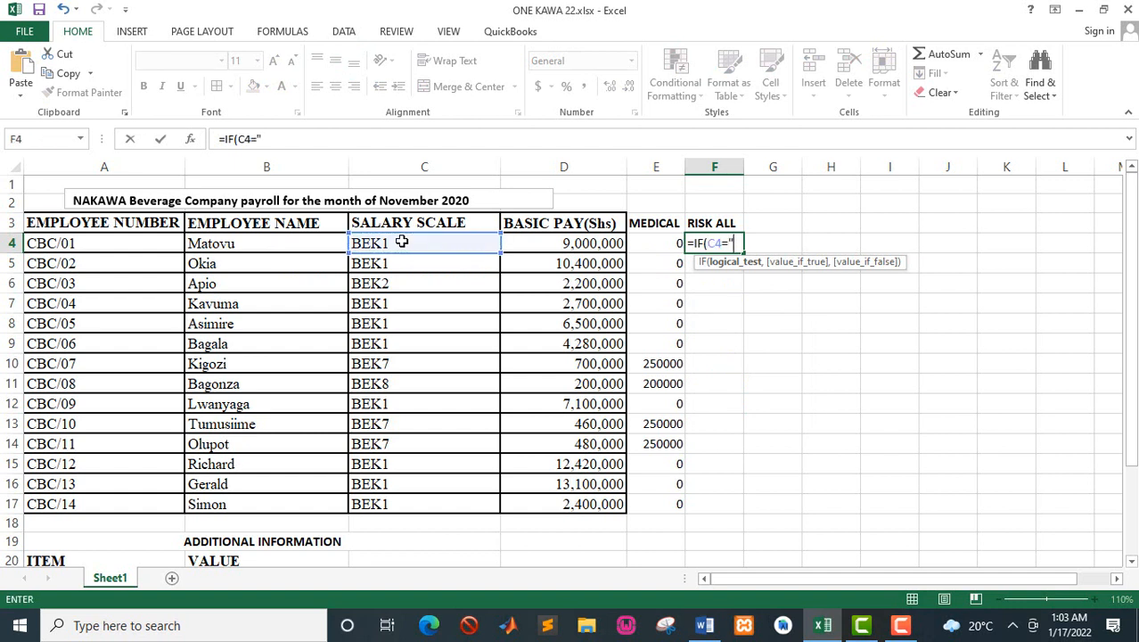
{"action": "type", "text": "BEK1\","}
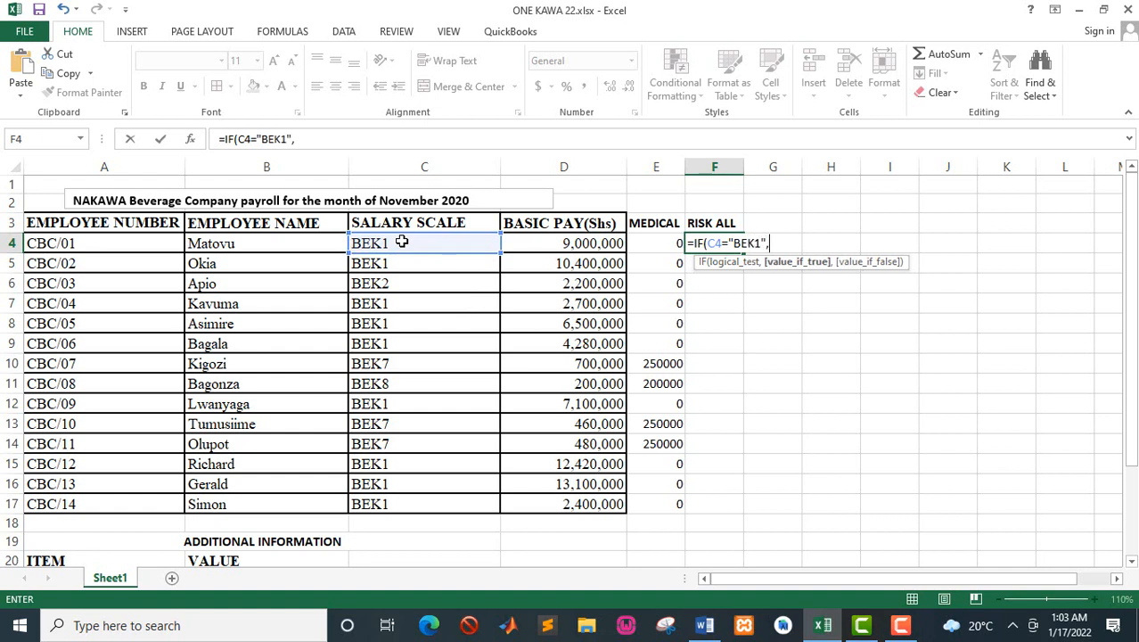
Step: Check the BEK1 risk allowance in the Word manual and enter 380000 as the value if true in the F4 formula
{"action": "key", "text": "alt+Tab"}
{"action": "key", "text": "alt+Tab"}
{"action": "type", "text": "380"}
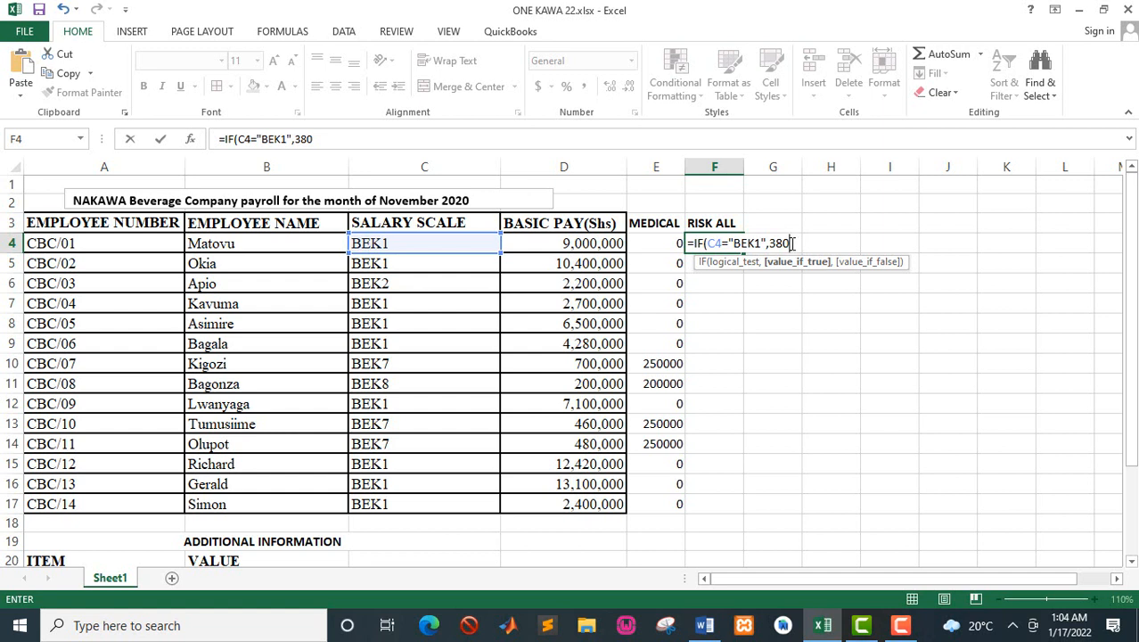
Step: Complete the BEK1 amount as 380000 in the F4 formula and nest a second IF testing whether C4="BEK2"
{"action": "type", "text": "000,"}
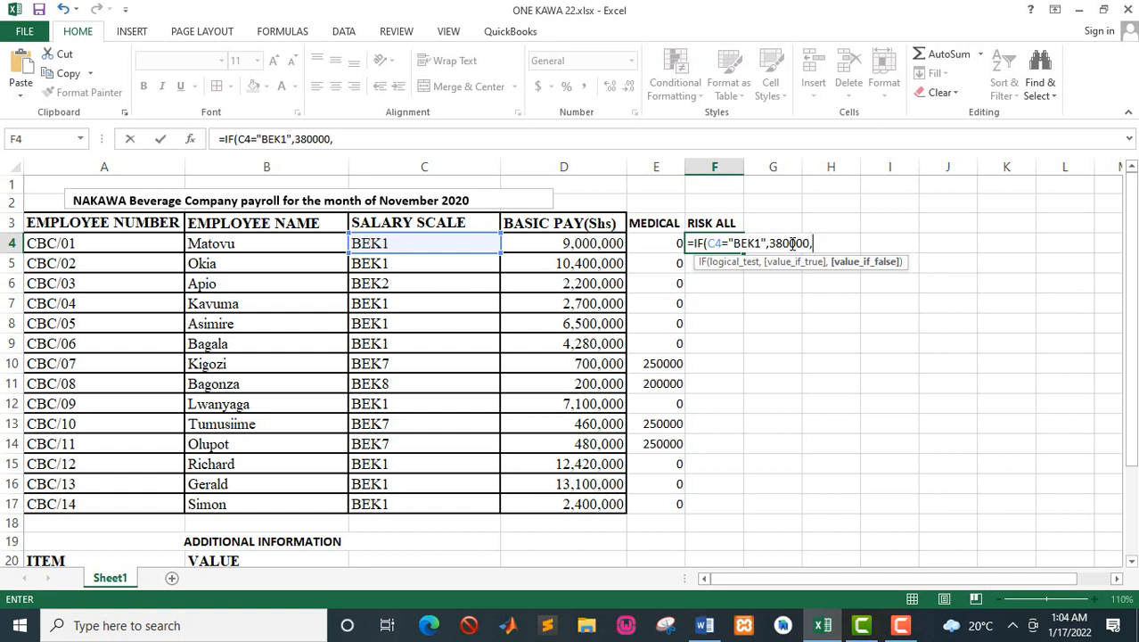
{"action": "type", "text": "IF"}
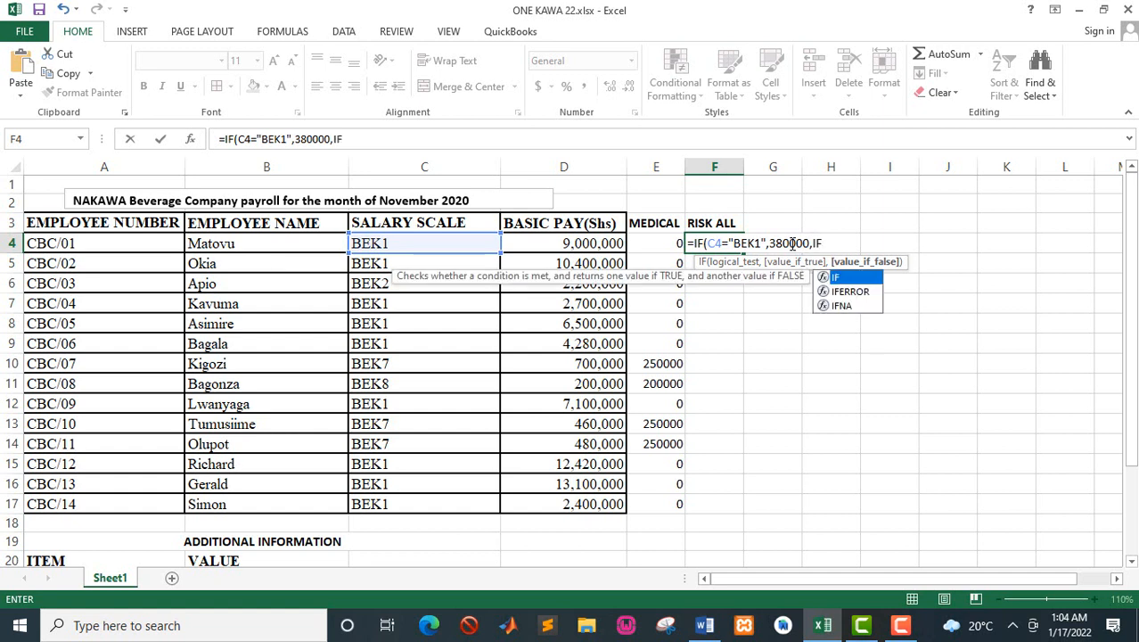
{"action": "type", "text": "("}
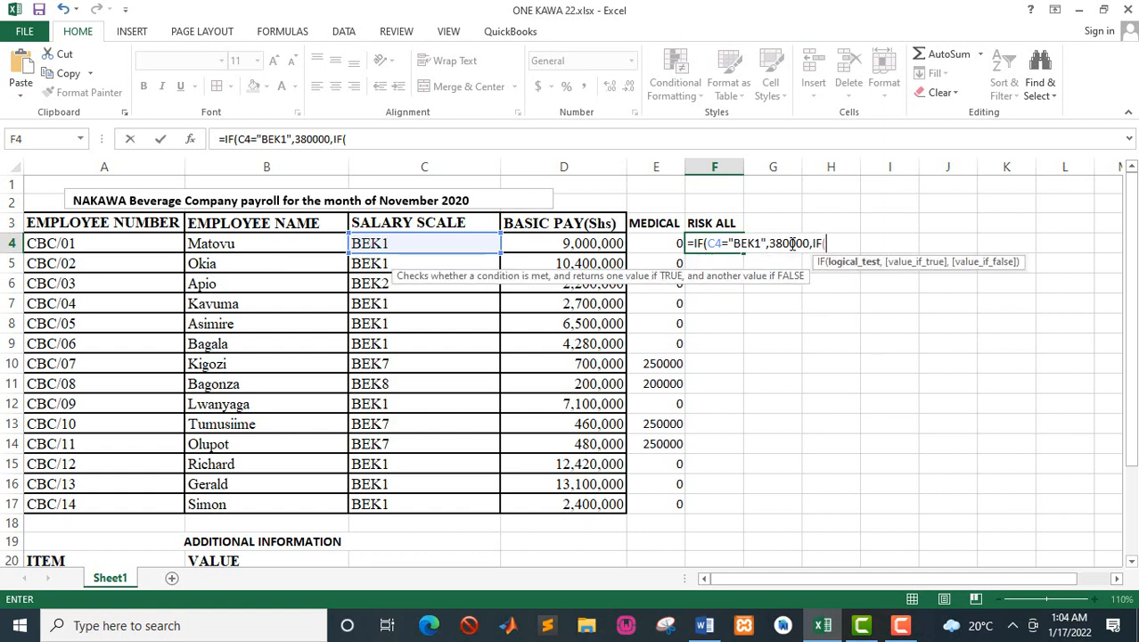
{"action": "left_click", "coordinate": [424, 244]}
{"action": "type", "text": "="}
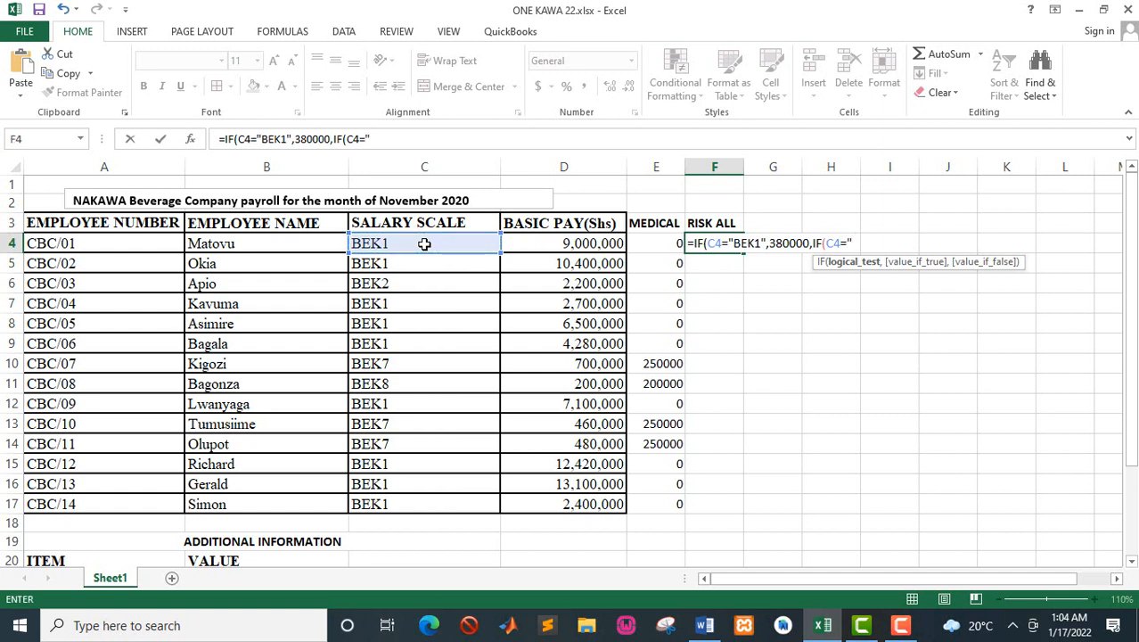
{"action": "type", "text": "\"BEK2\","}
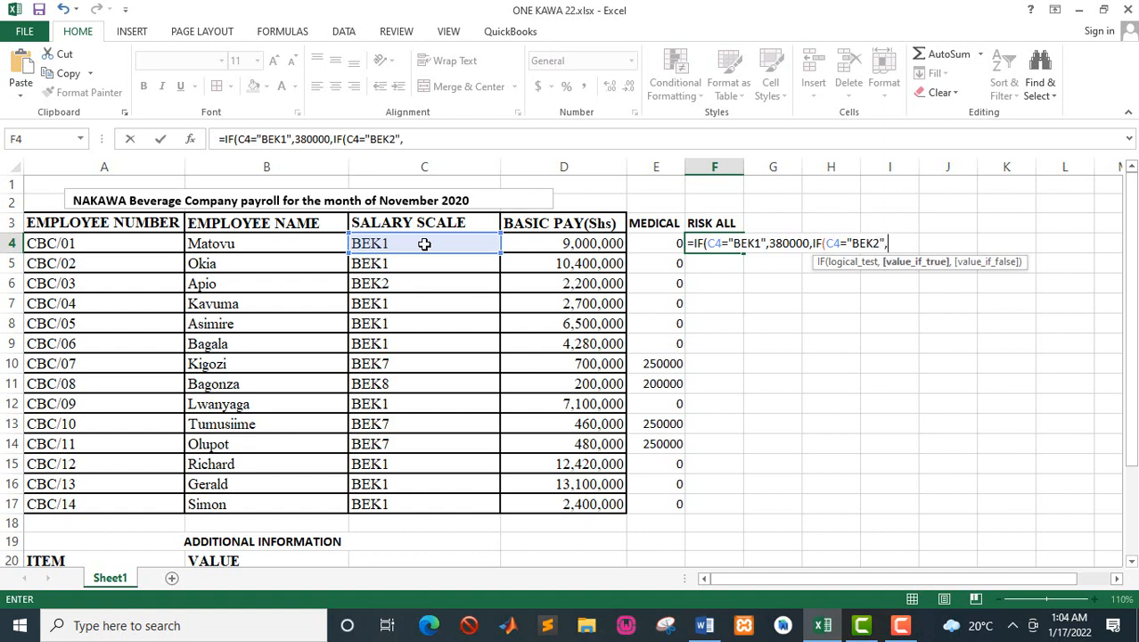
Step: Check the BEK2 risk allowance in the Word manual and enter 280000 as the nested IF's value if true in the Excel formula
{"action": "key", "text": "alt+Tab"}
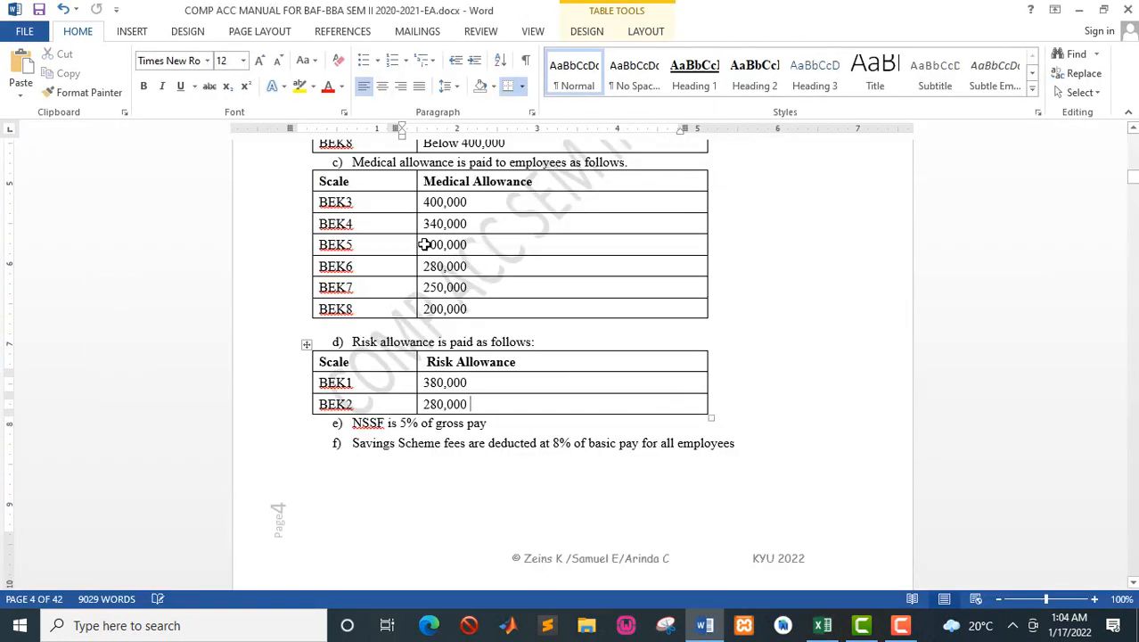
{"action": "key", "text": "alt+Tab"}
{"action": "type", "text": "28"}
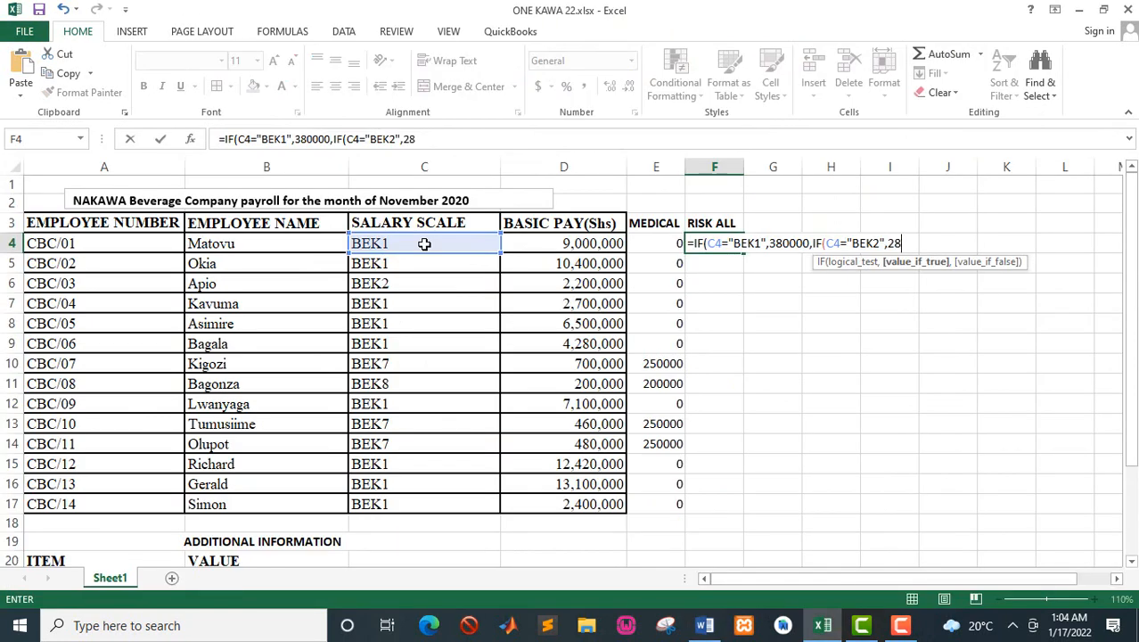
{"action": "type", "text": "0000,0"}
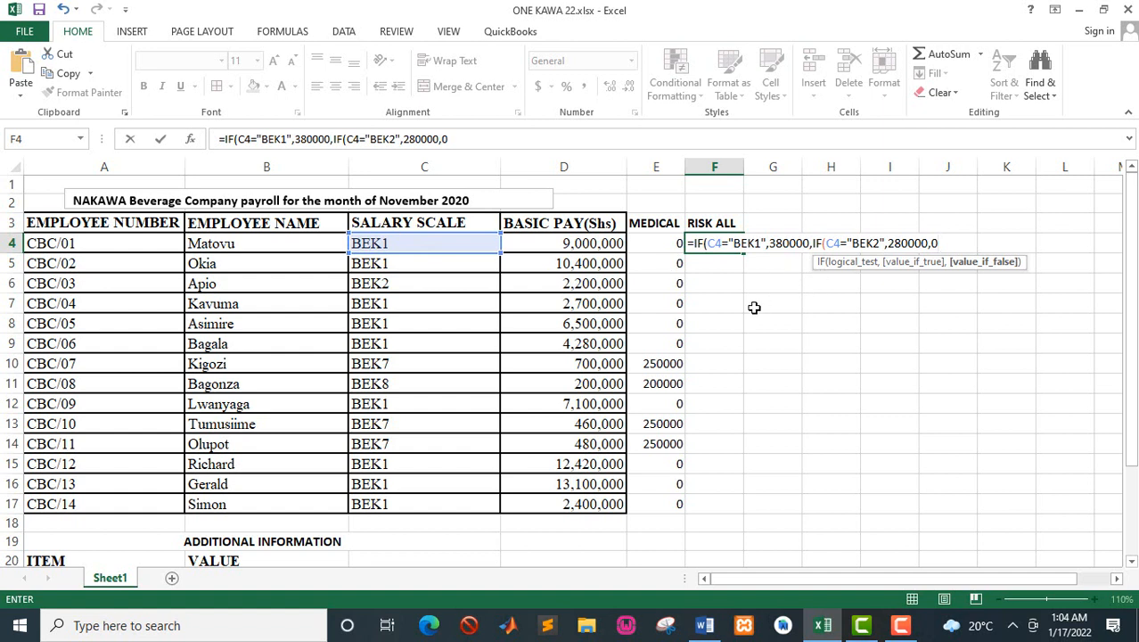
Step: Finish the F4 formula with 0 for all other scales and fill it down the RISK ALL column to F17
{"action": "type", "text": "))"}
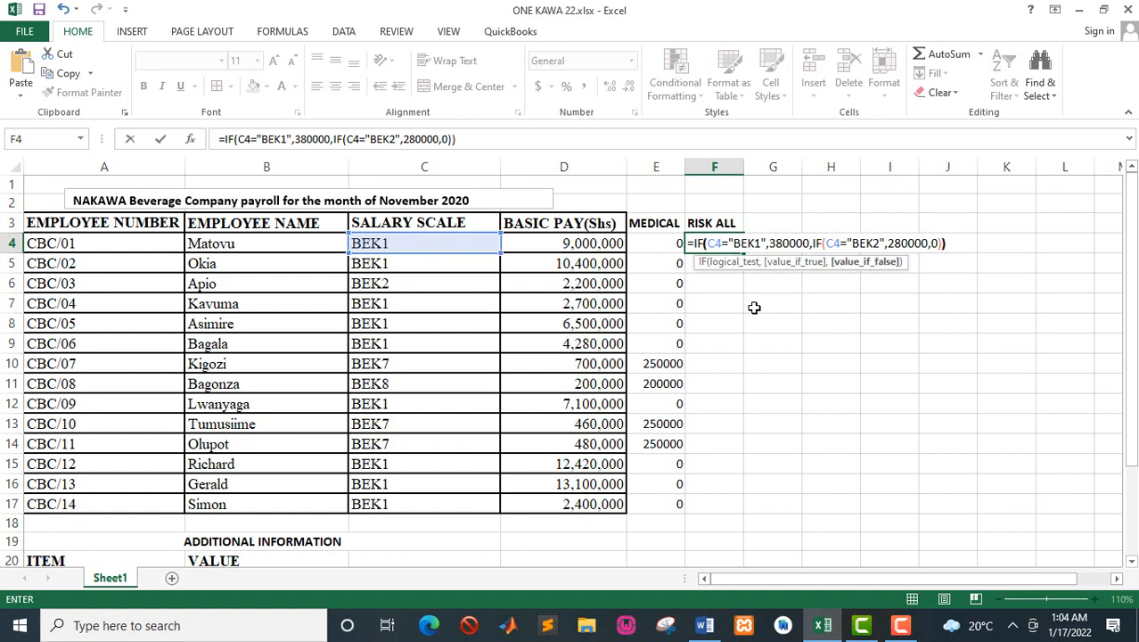
{"action": "key", "text": "Return"}
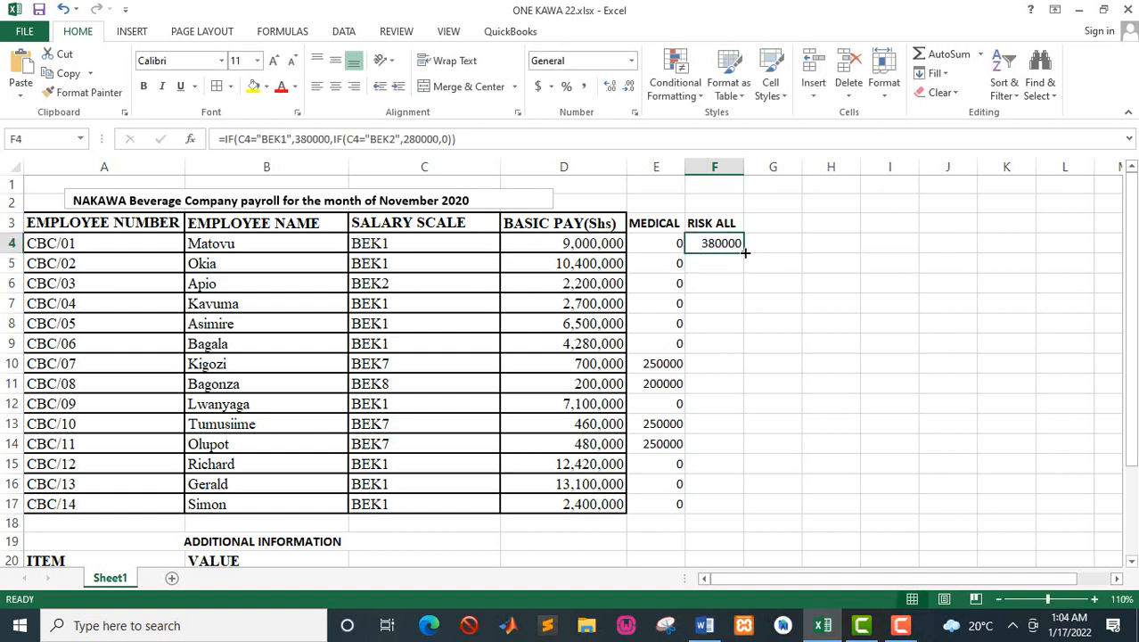
{"action": "double_click", "coordinate": [745, 253]}
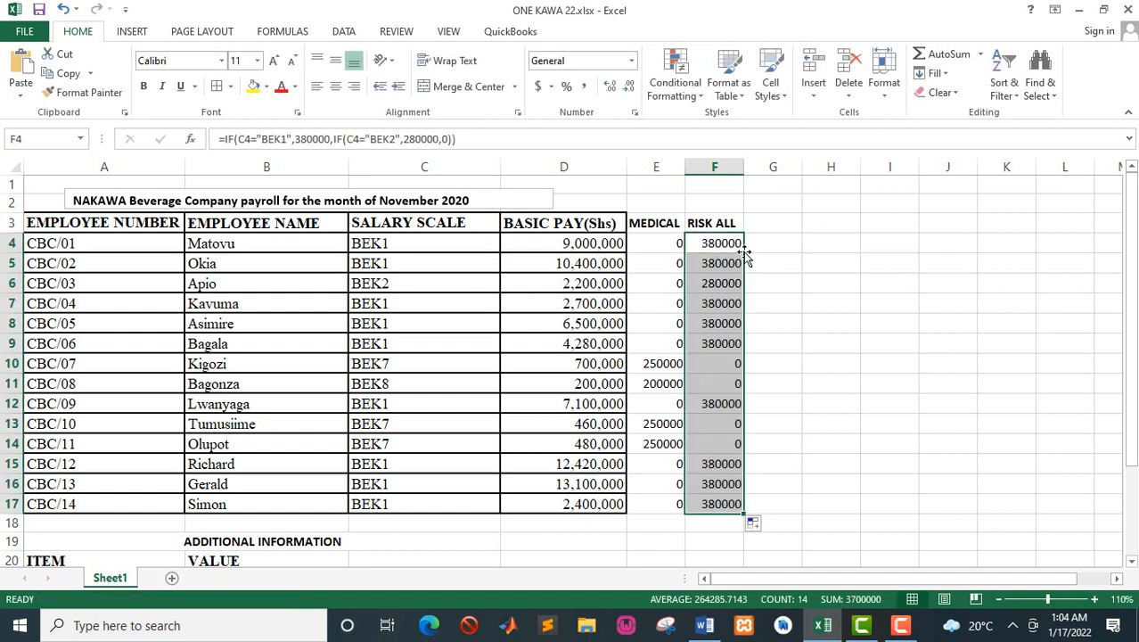
Step: Recheck the allowance rules in the Word manual, then enter the heading GP in G3 of the Excel payroll and make it bold
{"action": "key", "text": "alt+Tab"}
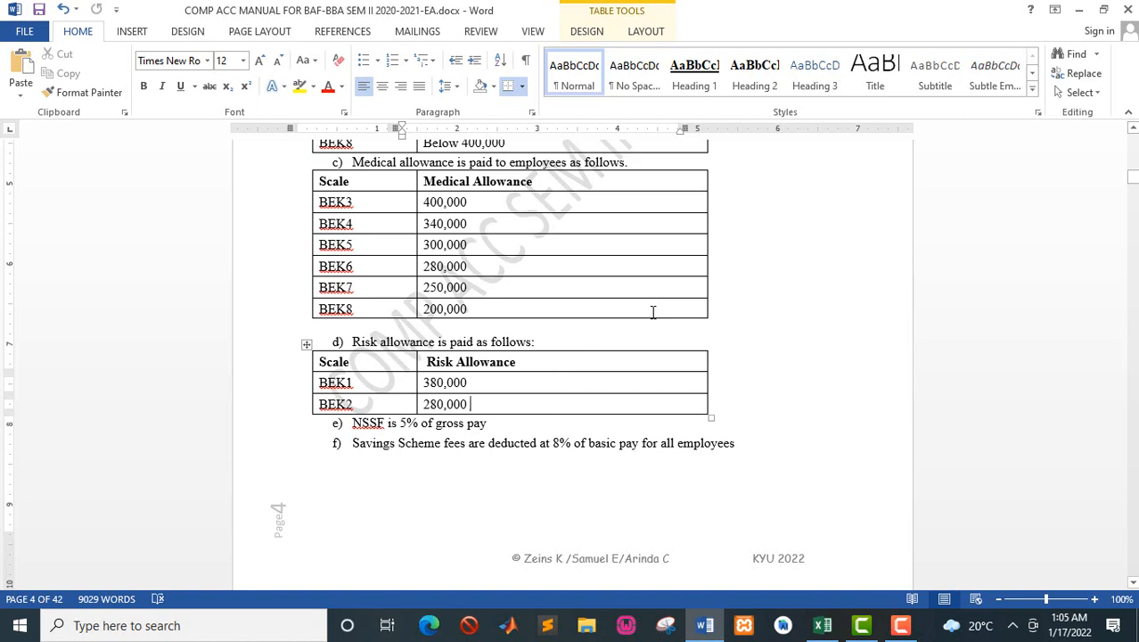
{"action": "key", "text": "alt+Tab"}
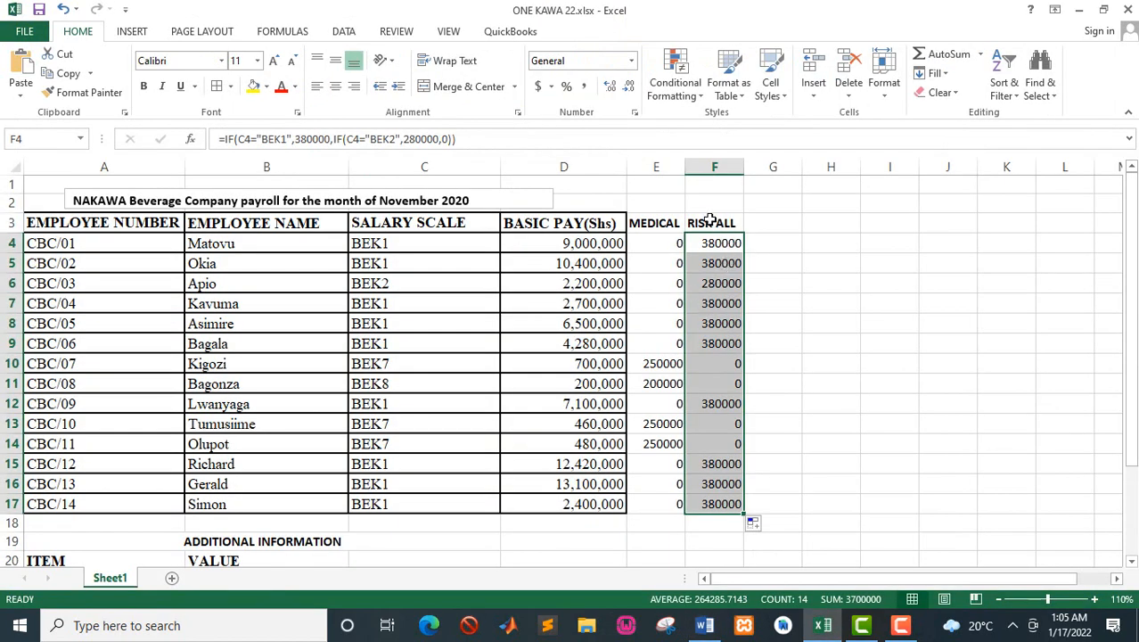
{"action": "left_click", "coordinate": [710, 219]}
{"action": "key", "text": "Right"}
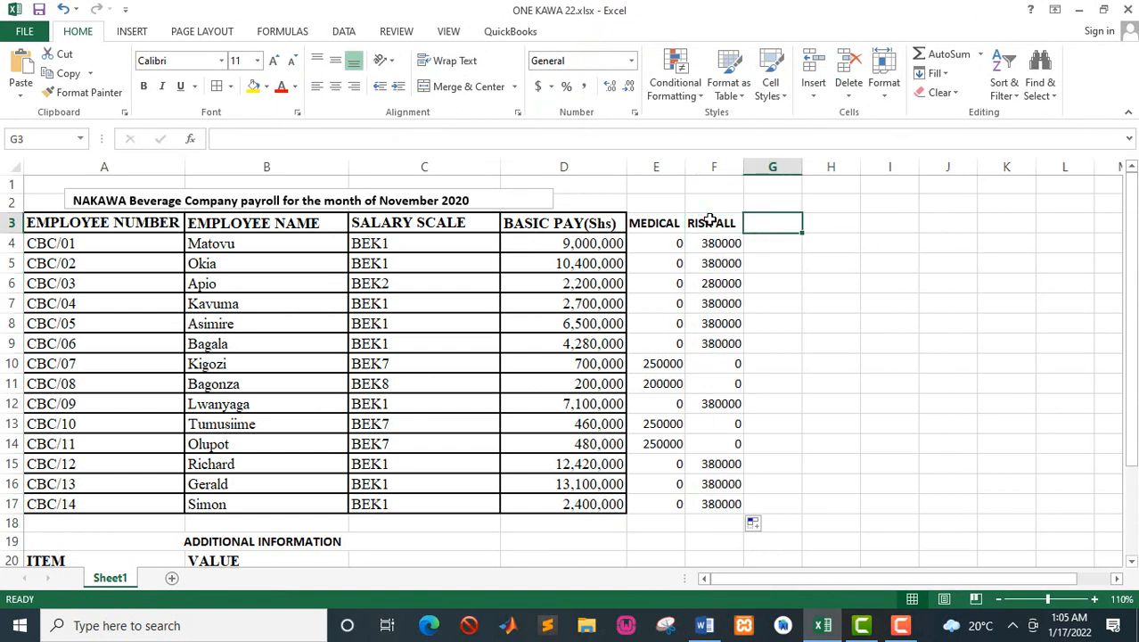
{"action": "type", "text": "GP"}
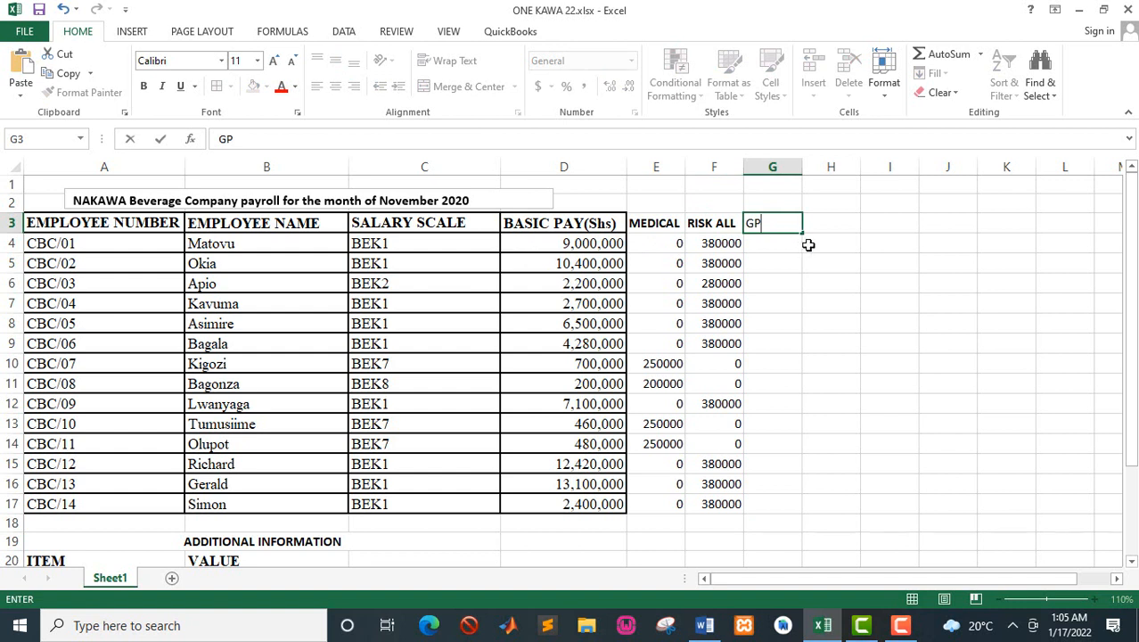
{"action": "left_click", "coordinate": [764, 243]}
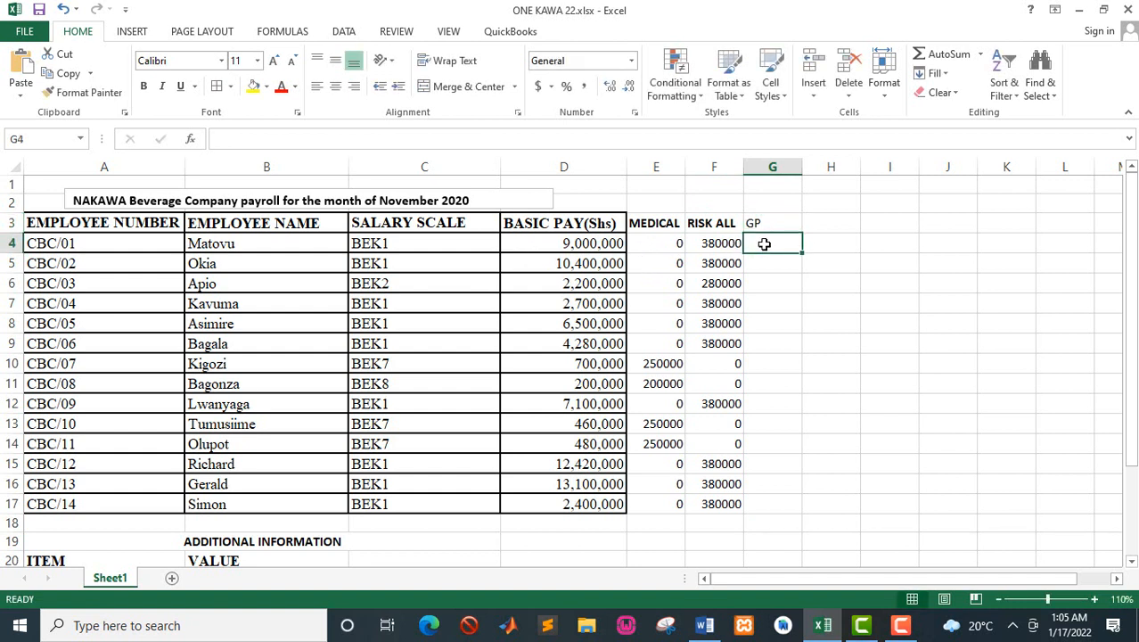
{"action": "left_click", "coordinate": [769, 228]}
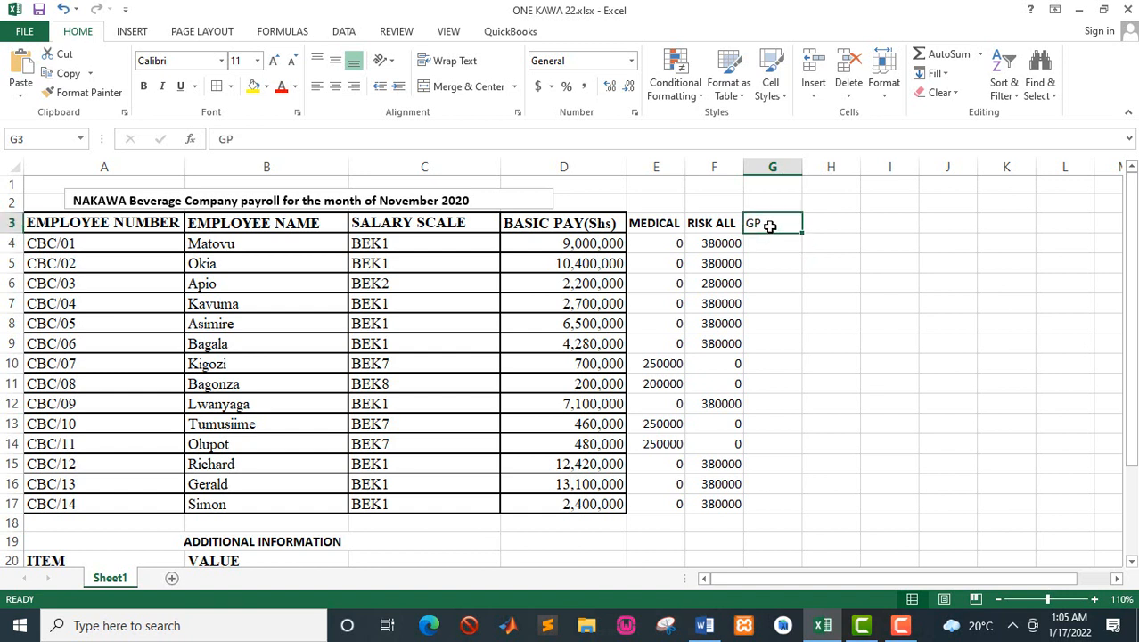
{"action": "key", "text": "ctrl+b"}
Step: Calculate the first employee's gross pay in G4 with =SUM(D4:F4)
{"action": "left_click", "coordinate": [770, 239]}
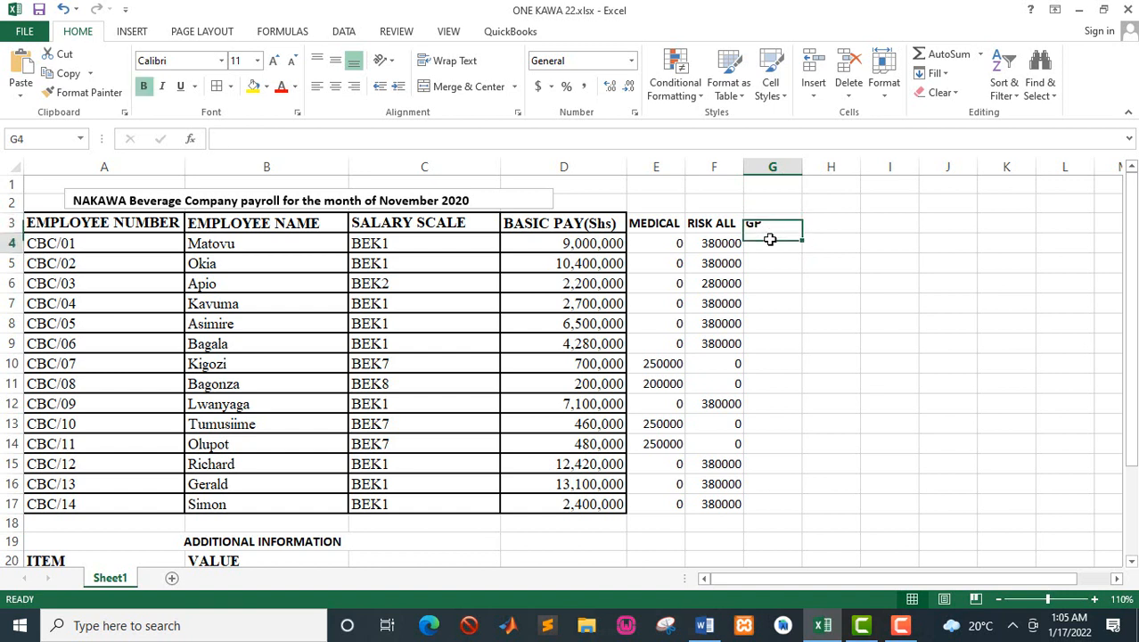
{"action": "type", "text": "=SU"}
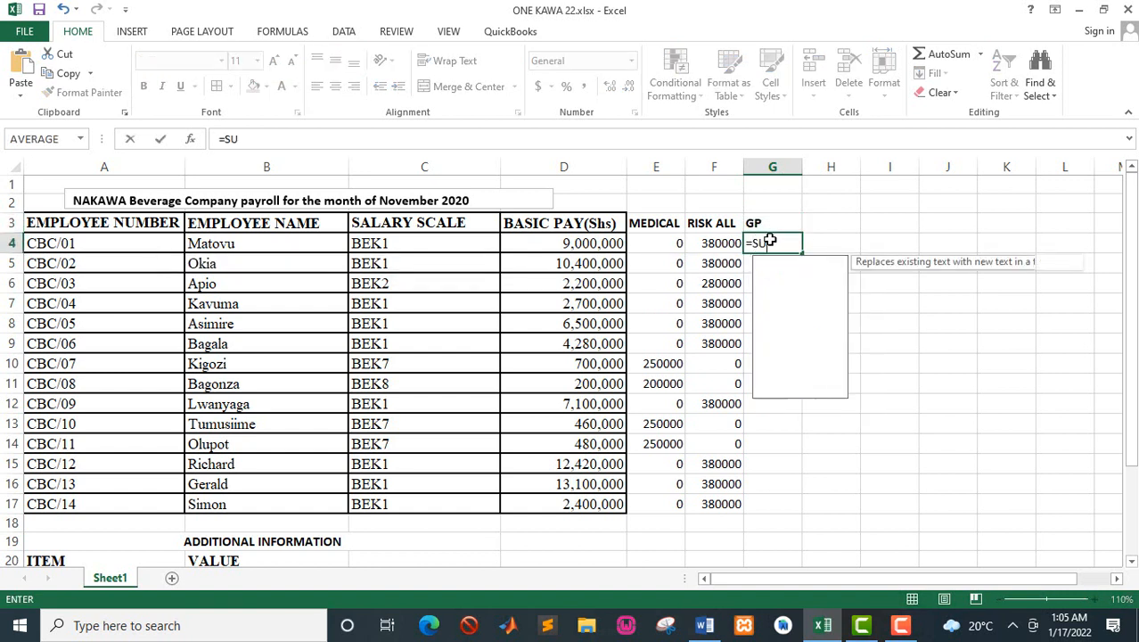
{"action": "type", "text": "M("}
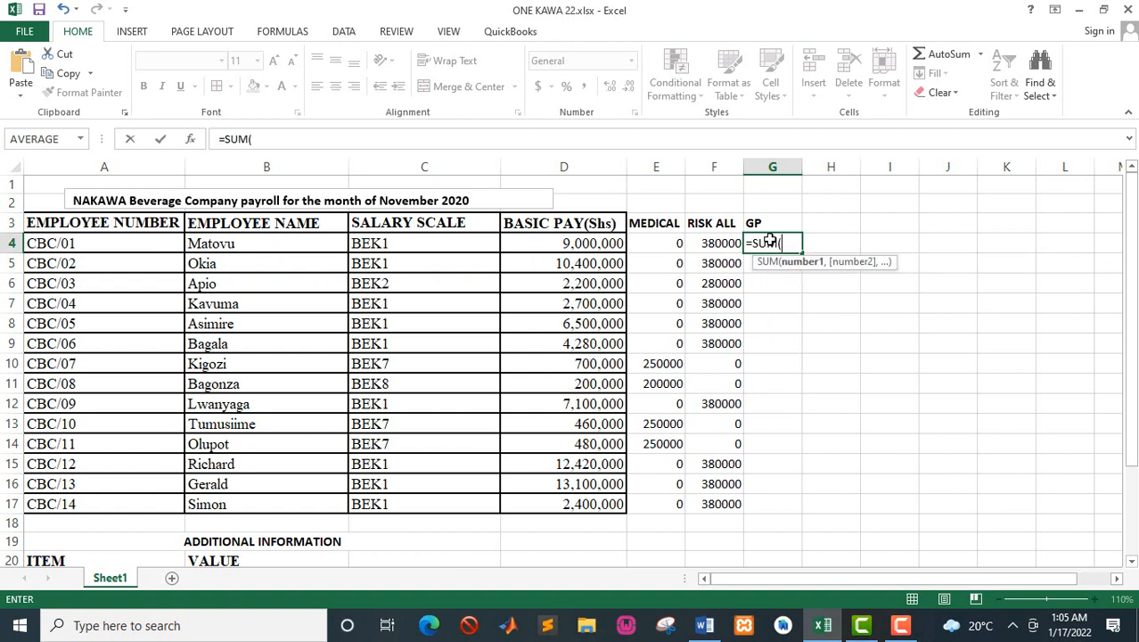
{"action": "left_click_drag", "start_coordinate": [564, 243], "coordinate": [709, 245]}
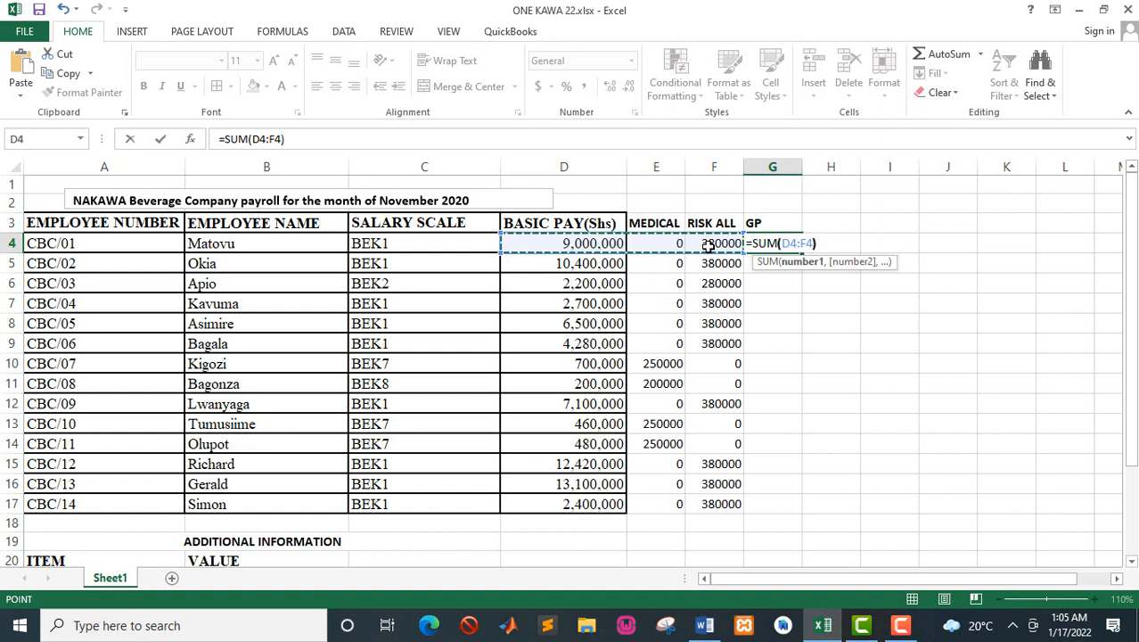
{"action": "key", "text": "Return"}
Step: Fill the gross pay formula from G4 down to G17 and autofit the width of column G
{"action": "left_click", "coordinate": [764, 247]}
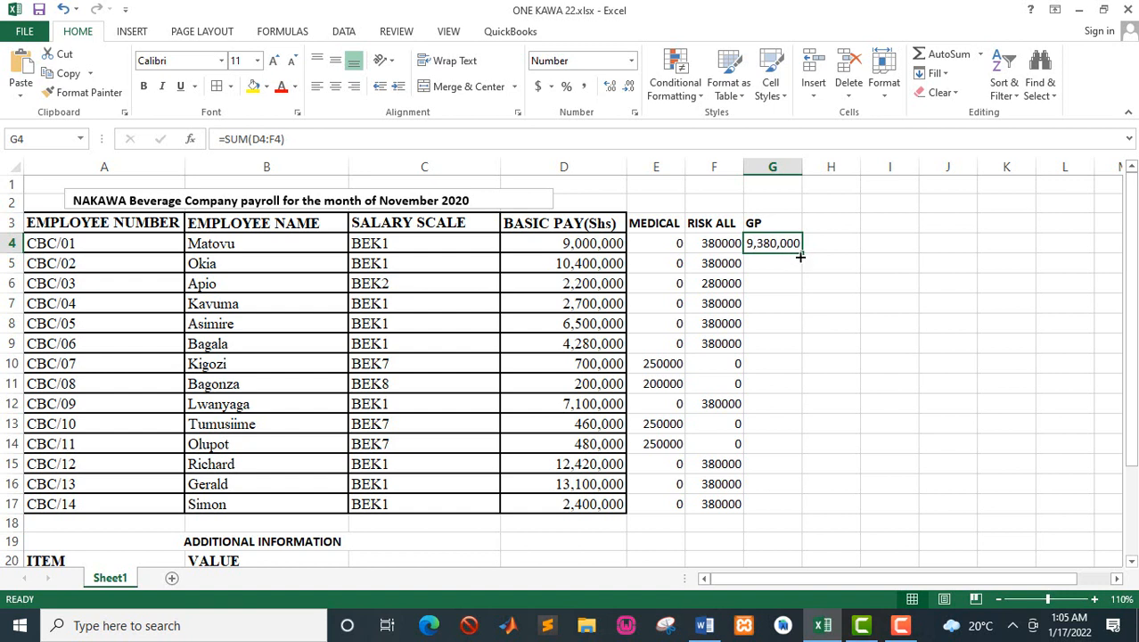
{"action": "double_click", "coordinate": [801, 256]}
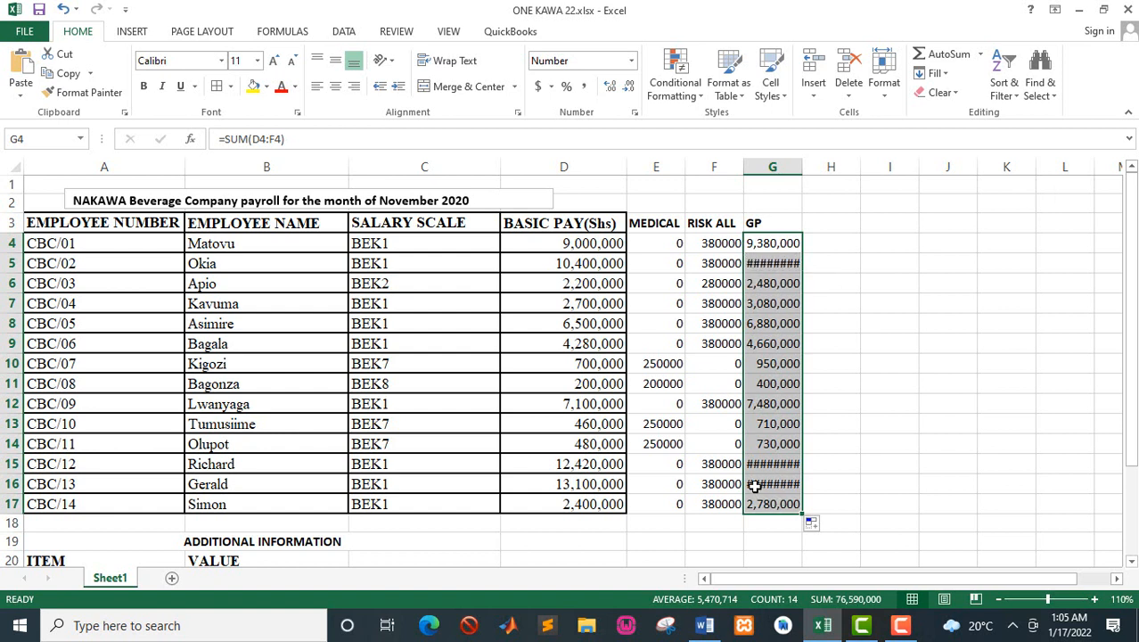
{"action": "double_click", "coordinate": [799, 166]}
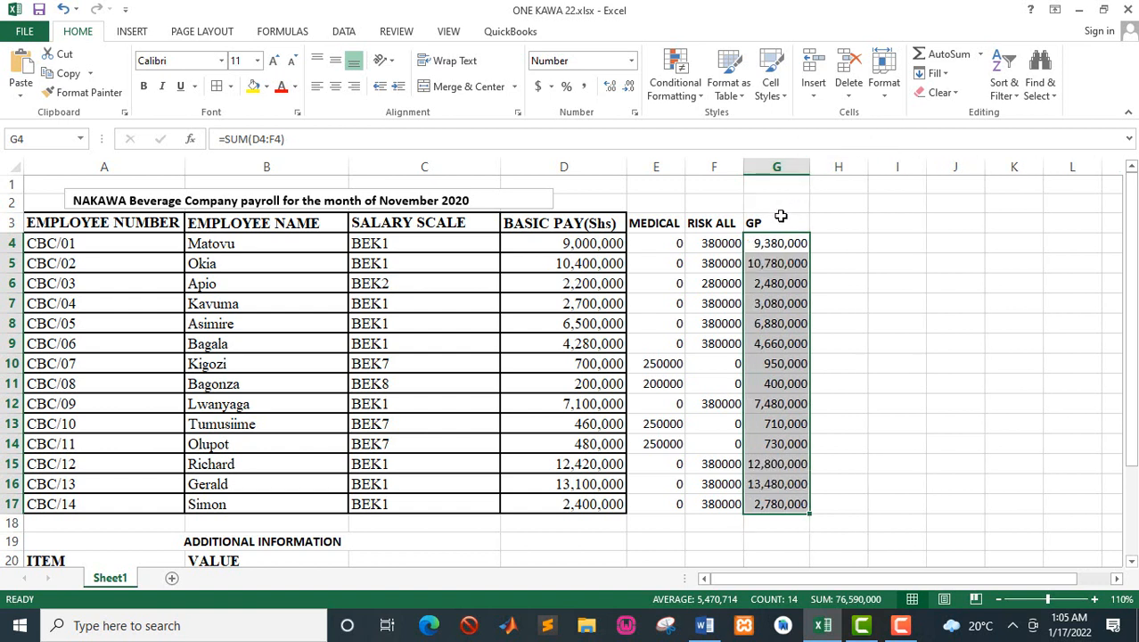
Step: Select H3 for the next heading, then switch to the Word manual and read the NSSF deduction rule
{"action": "left_click", "coordinate": [779, 223]}
{"action": "key", "text": "Right"}
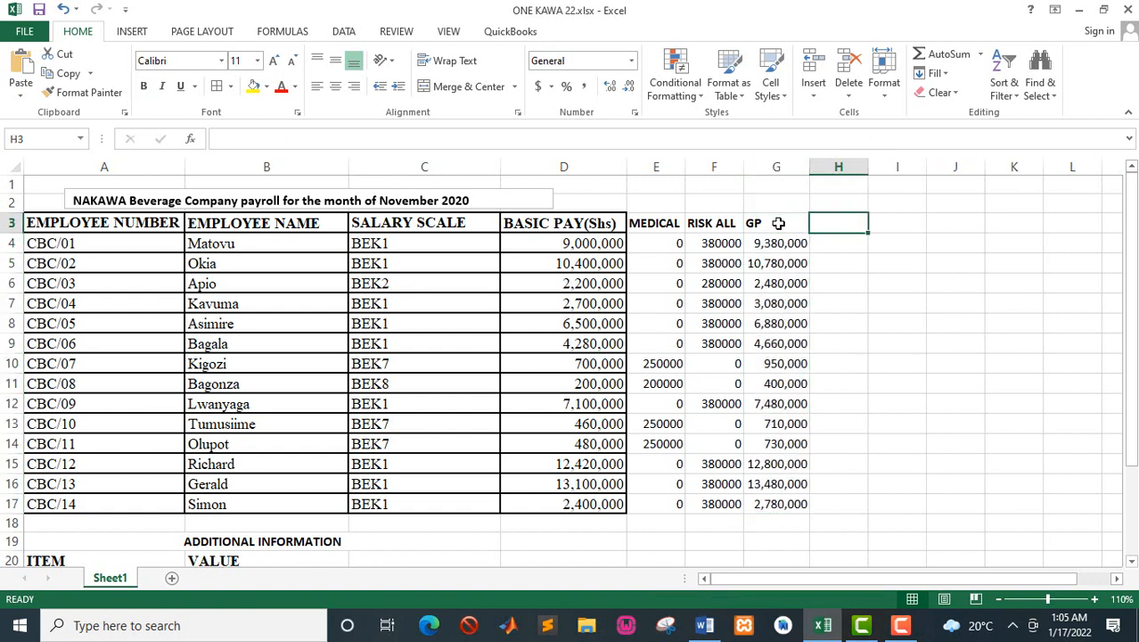
{"action": "key", "text": "alt+Tab"}
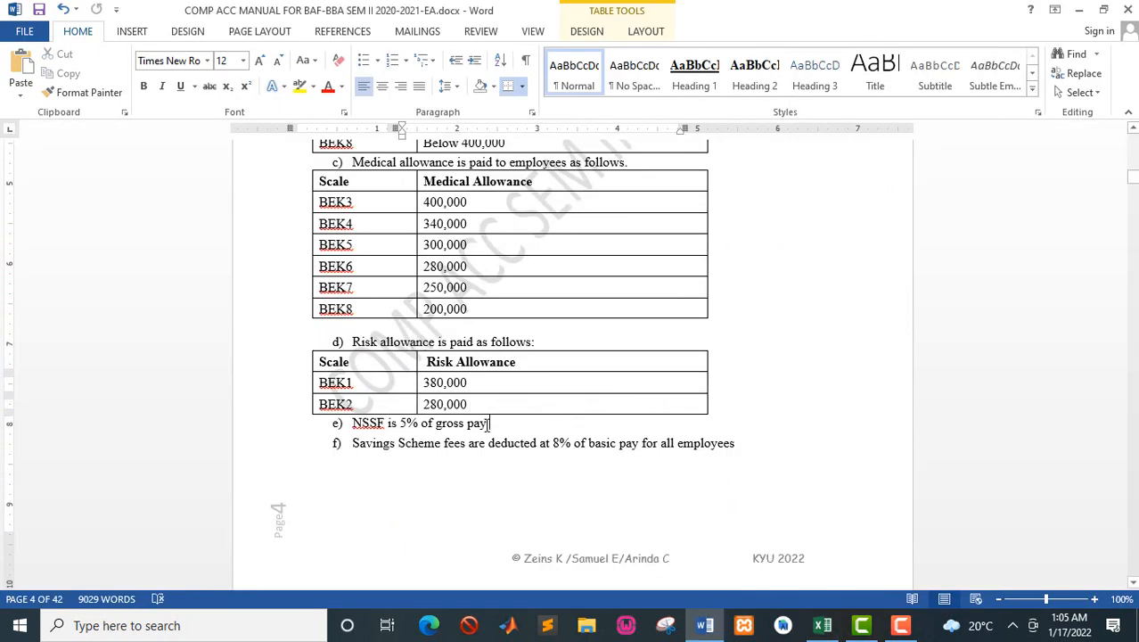
{"action": "left_click_drag", "start_coordinate": [488, 424], "coordinate": [349, 435]}
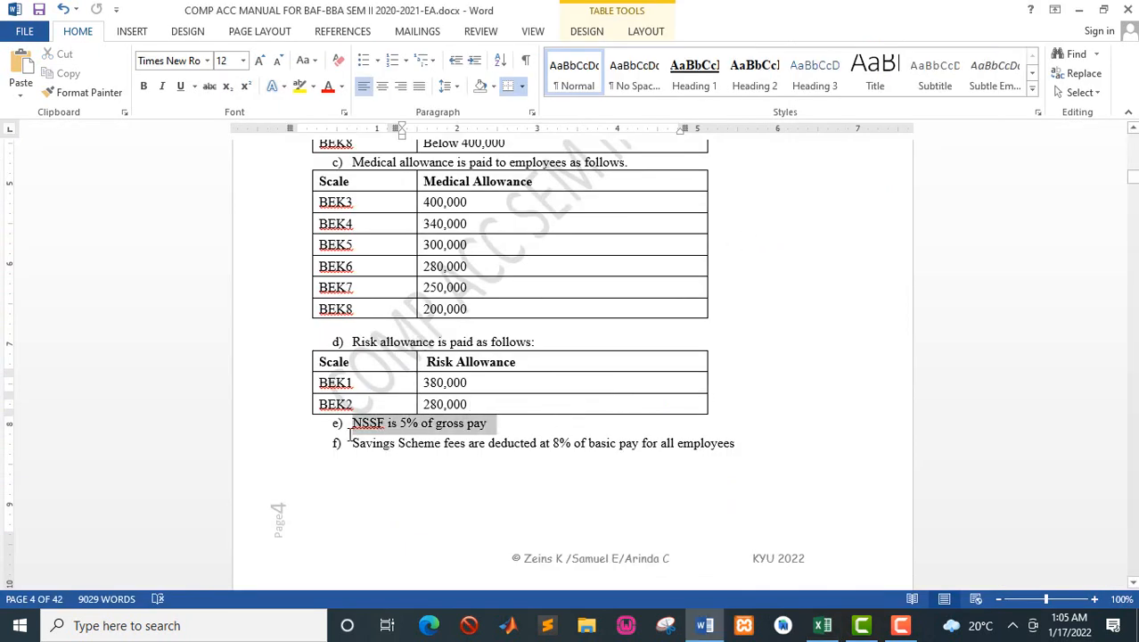
{"action": "left_click", "coordinate": [462, 427]}
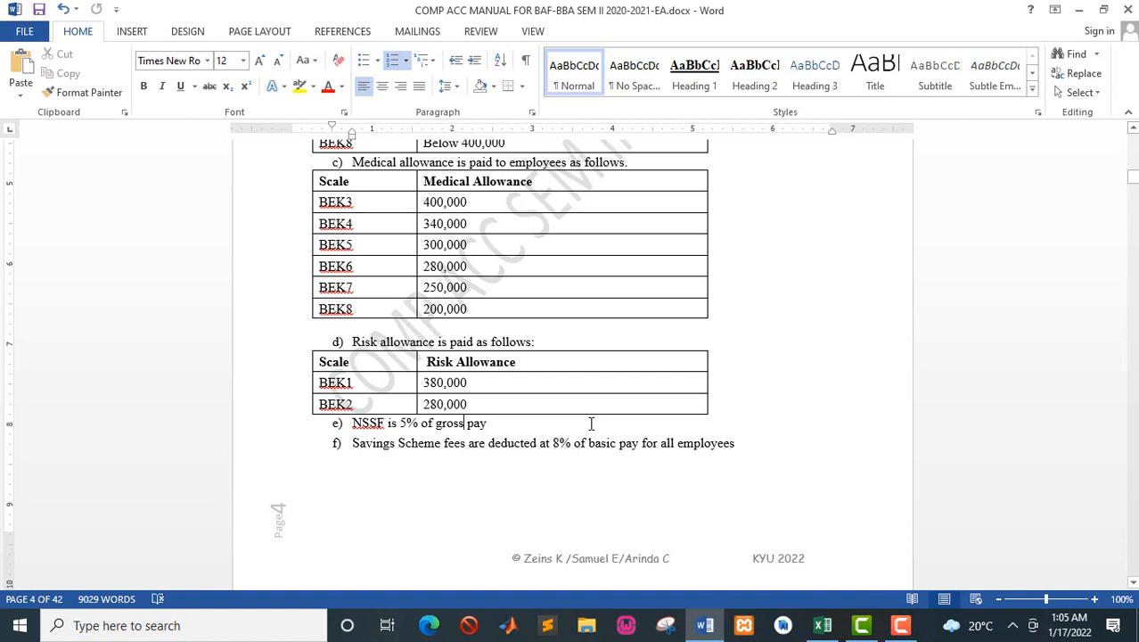
Step: Back in the Excel payroll, enter the heading NSSF in H3
{"action": "key", "text": "alt+Tab"}
{"action": "left_click", "coordinate": [772, 225]}
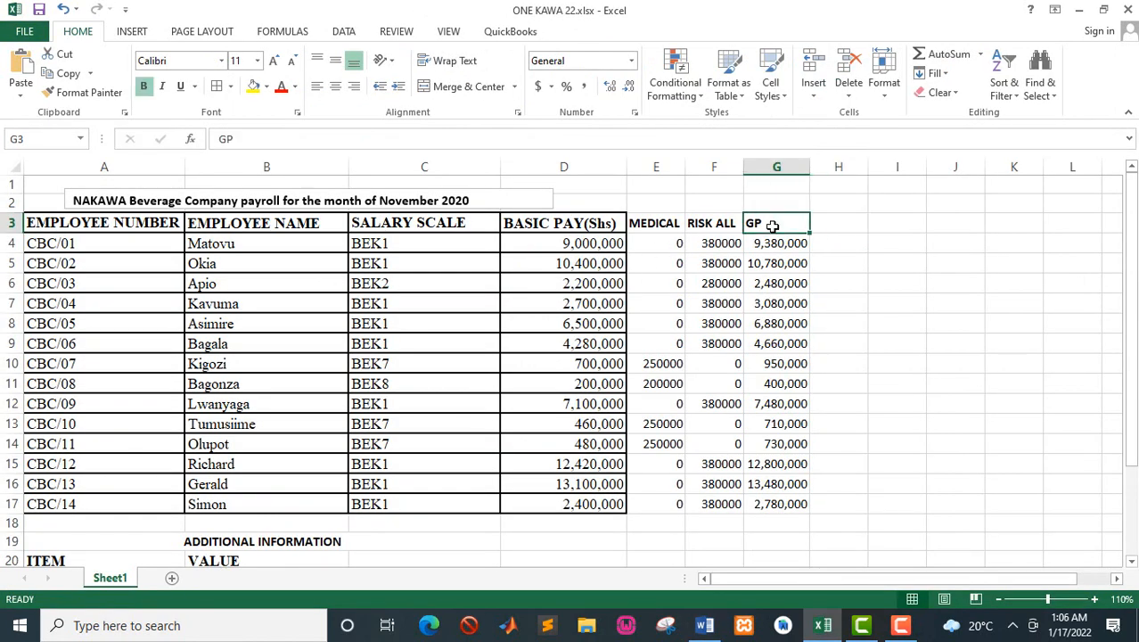
{"action": "key", "text": "Right"}
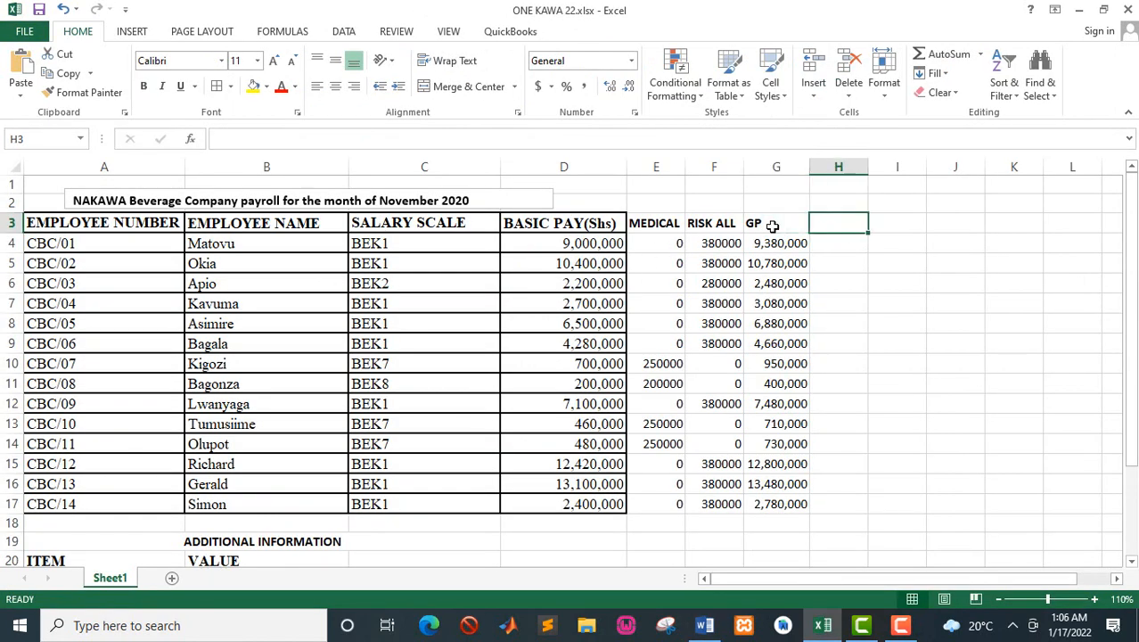
{"action": "type", "text": "NSS"}
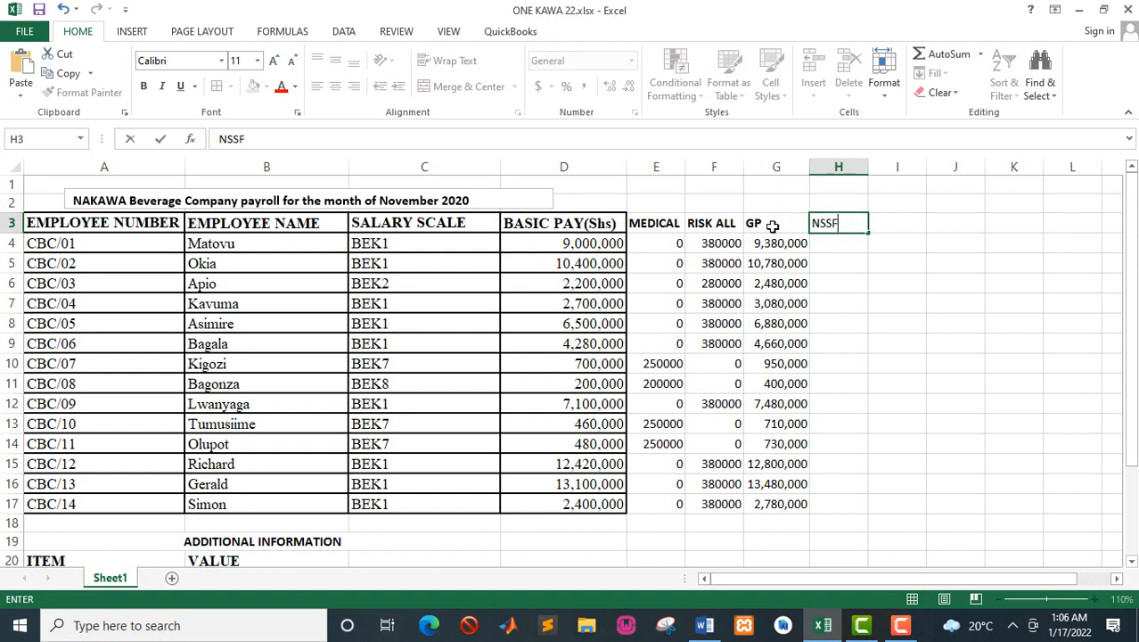
{"action": "type", "text": "F"}
Step: Calculate the first employee's NSSF in H4 with =G4*$B$21 and fill the formula down to H17
{"action": "left_click", "coordinate": [831, 245]}
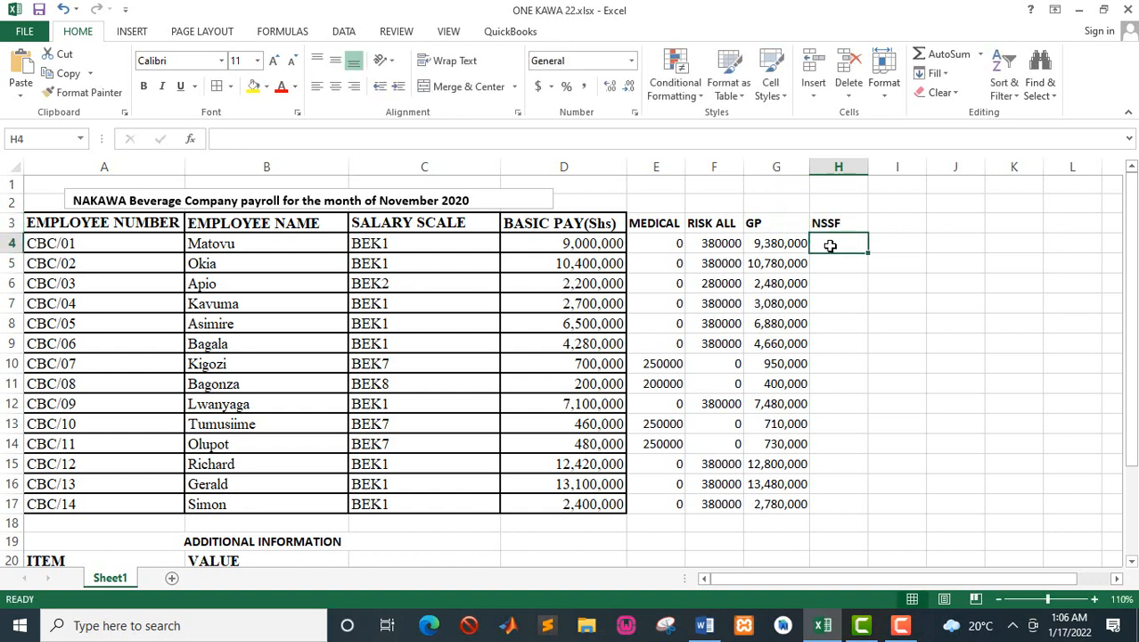
{"action": "type", "text": "="}
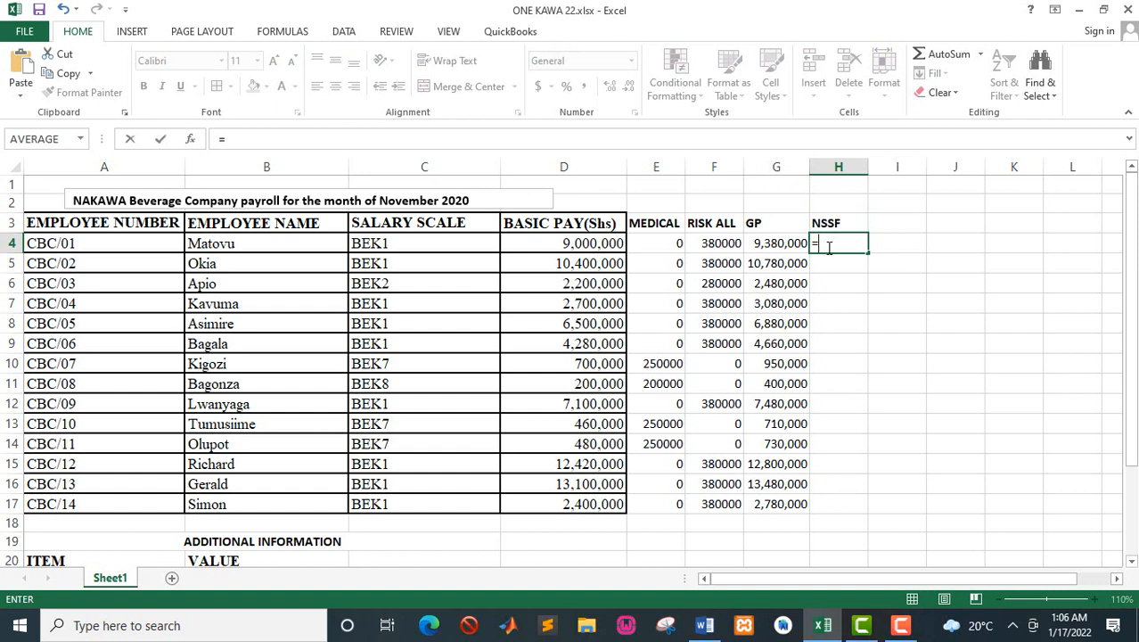
{"action": "left_click", "coordinate": [792, 243]}
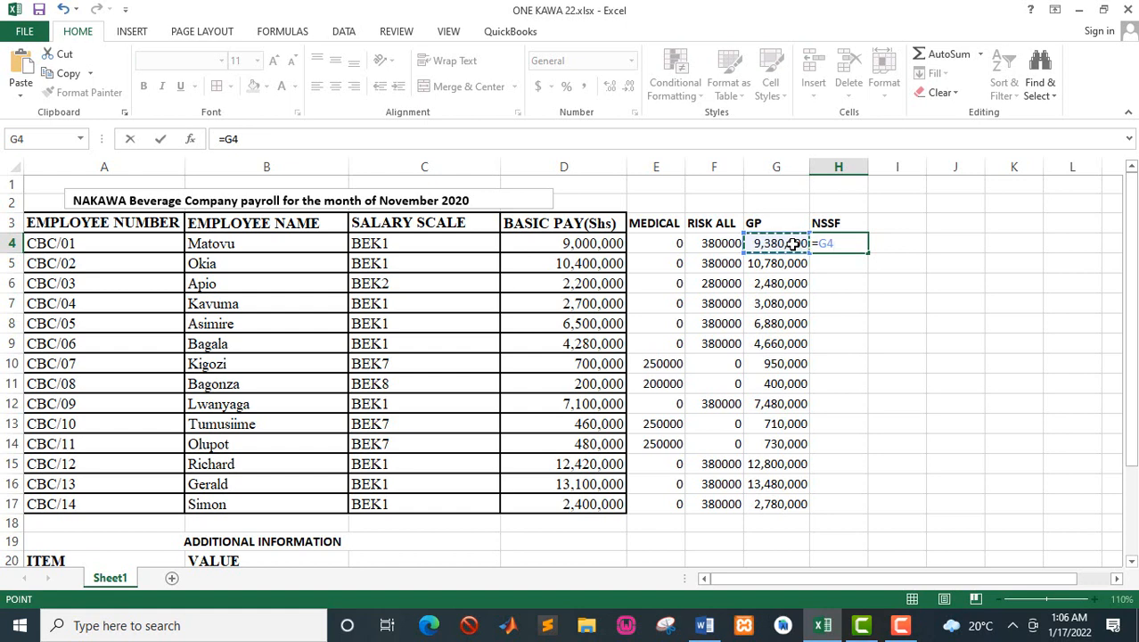
{"action": "type", "text": "*"}
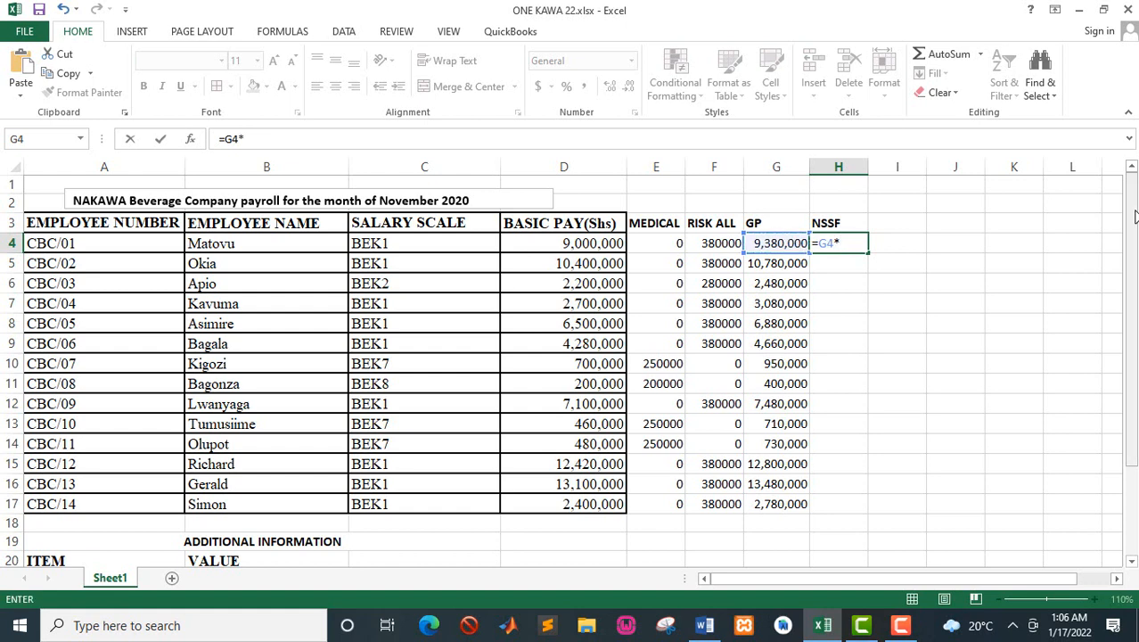
{"action": "left_click_drag", "start_coordinate": [1135, 217], "coordinate": [1133, 269]}
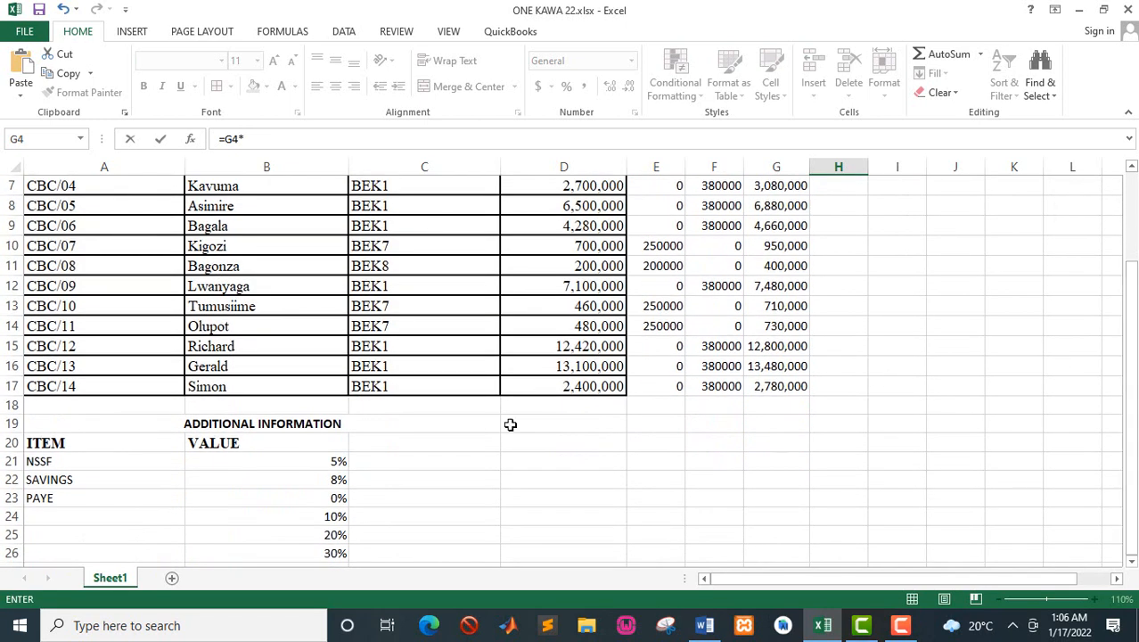
{"action": "left_click", "coordinate": [326, 460]}
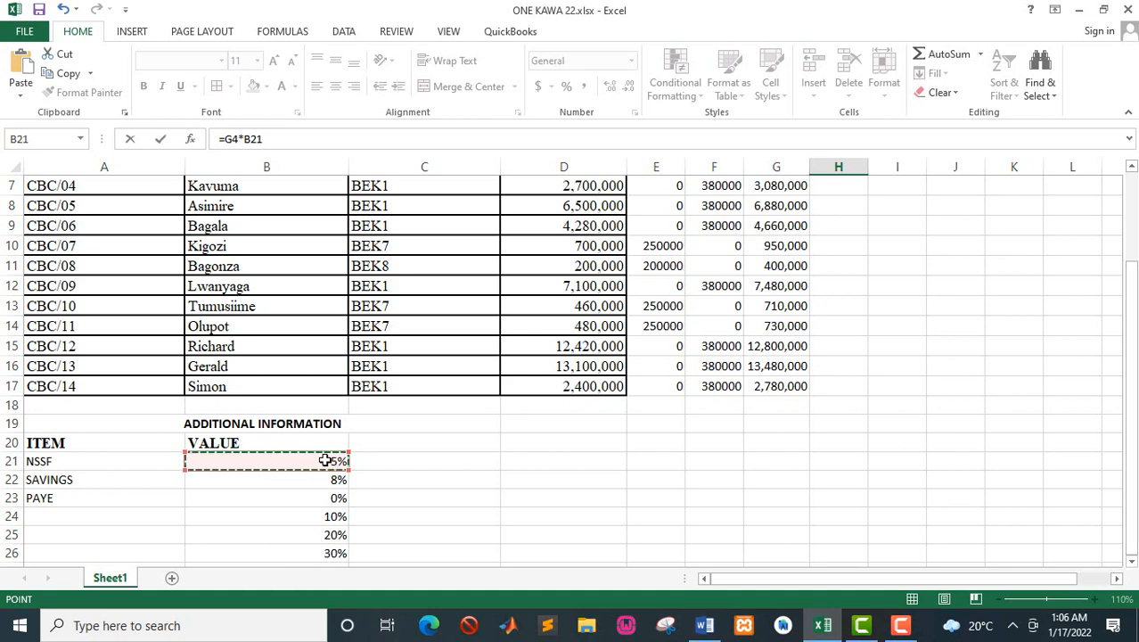
{"action": "key", "text": "F4"}
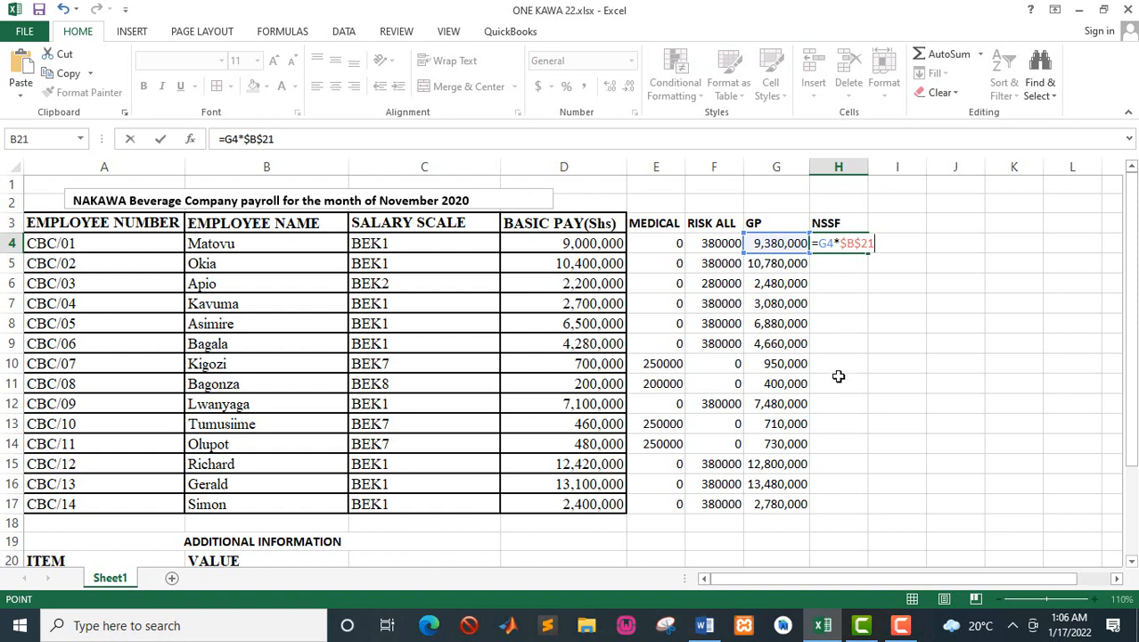
{"action": "key", "text": "Return"}
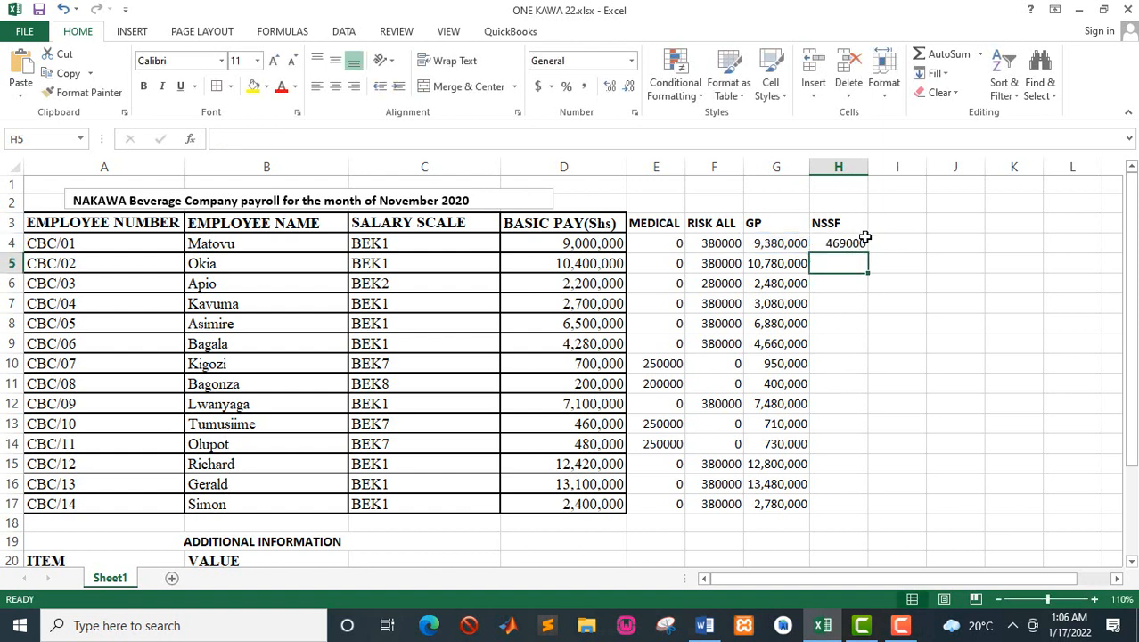
{"action": "left_click", "coordinate": [854, 243]}
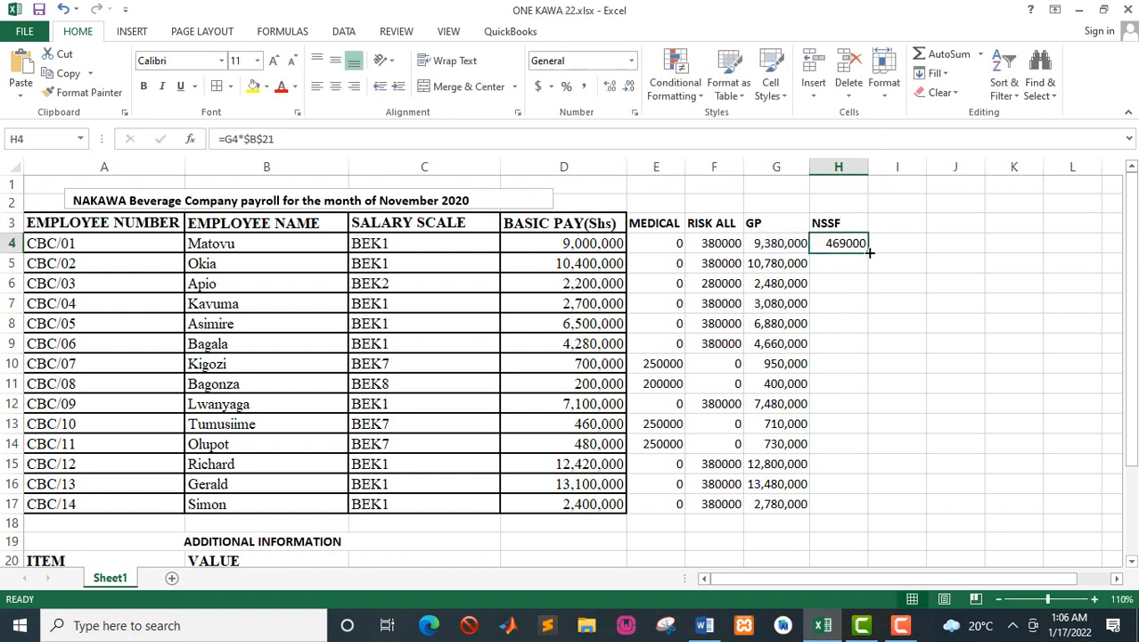
{"action": "double_click", "coordinate": [869, 253]}
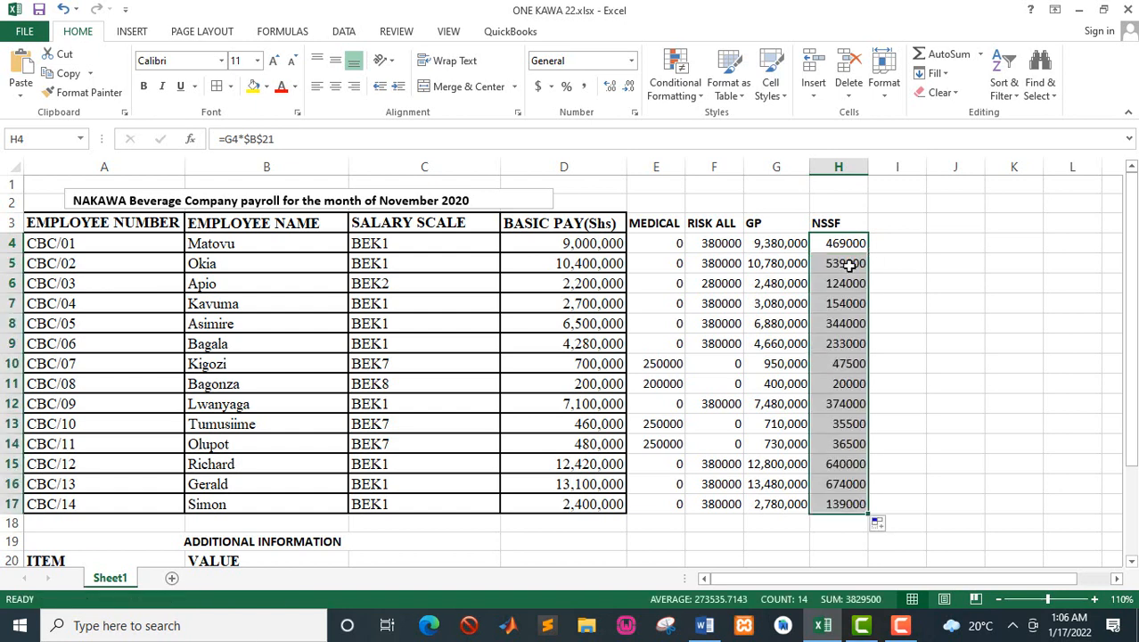
Step: Check the savings scheme rule in the Word manual and enter the heading SAVING in I3 of the Excel payroll
{"action": "key", "text": "alt+Tab"}
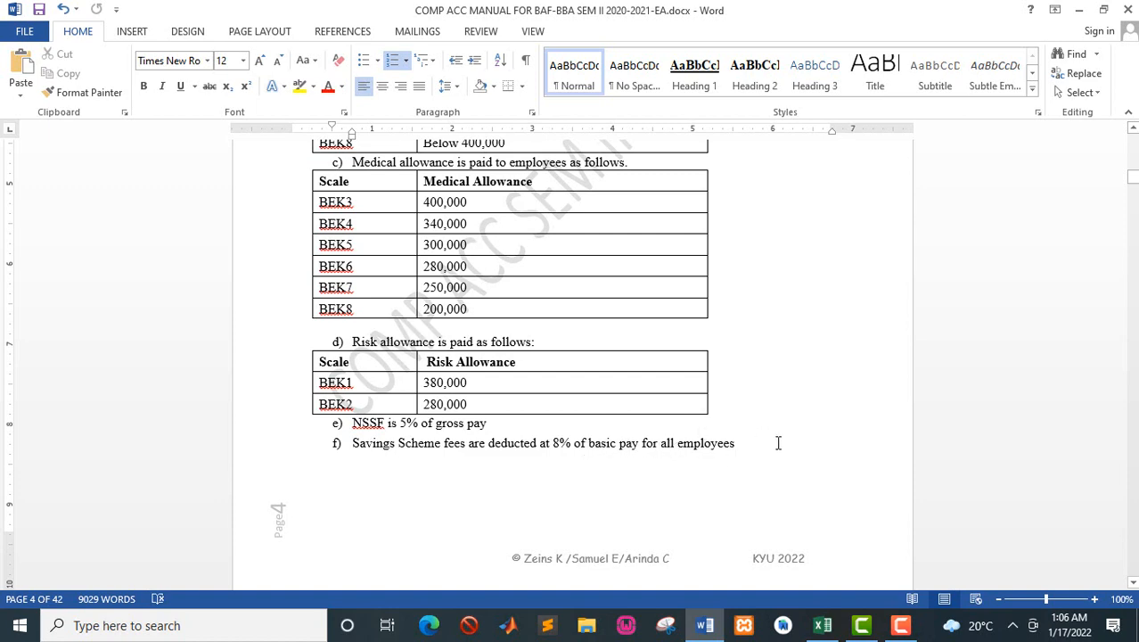
{"action": "key", "text": "alt+Tab"}
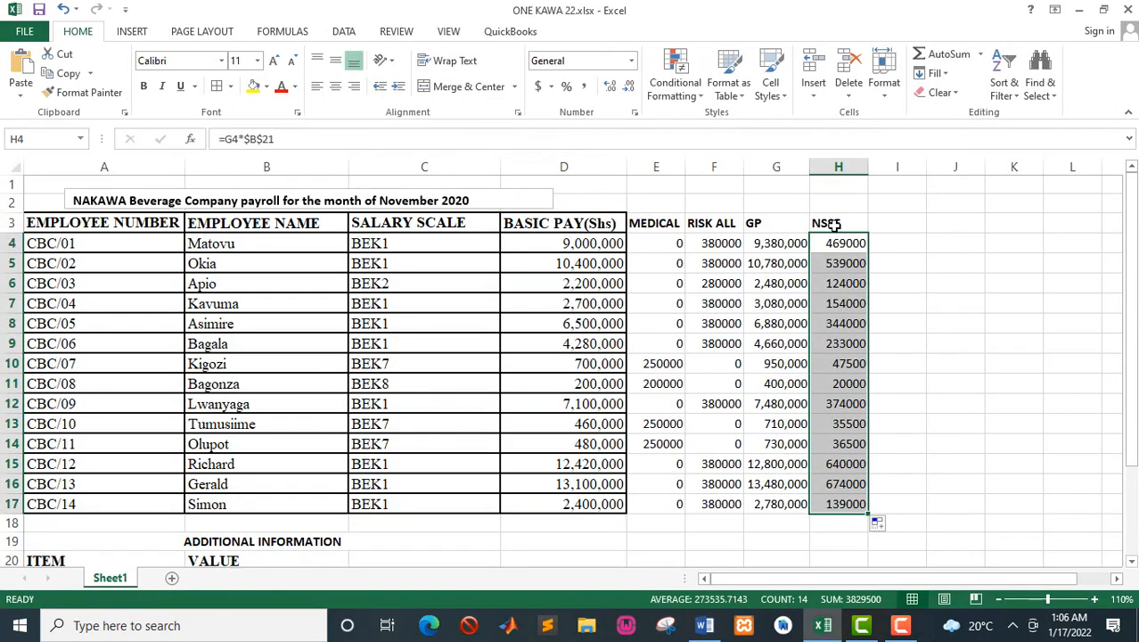
{"action": "left_click", "coordinate": [835, 224]}
{"action": "key", "text": "Right"}
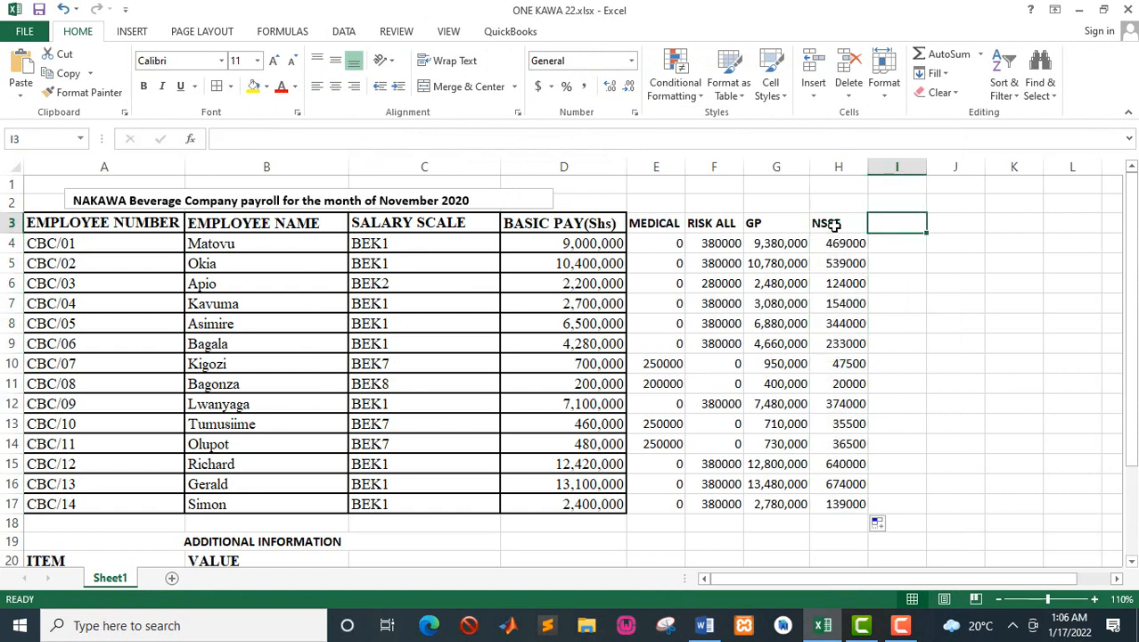
{"action": "type", "text": "SAVI"}
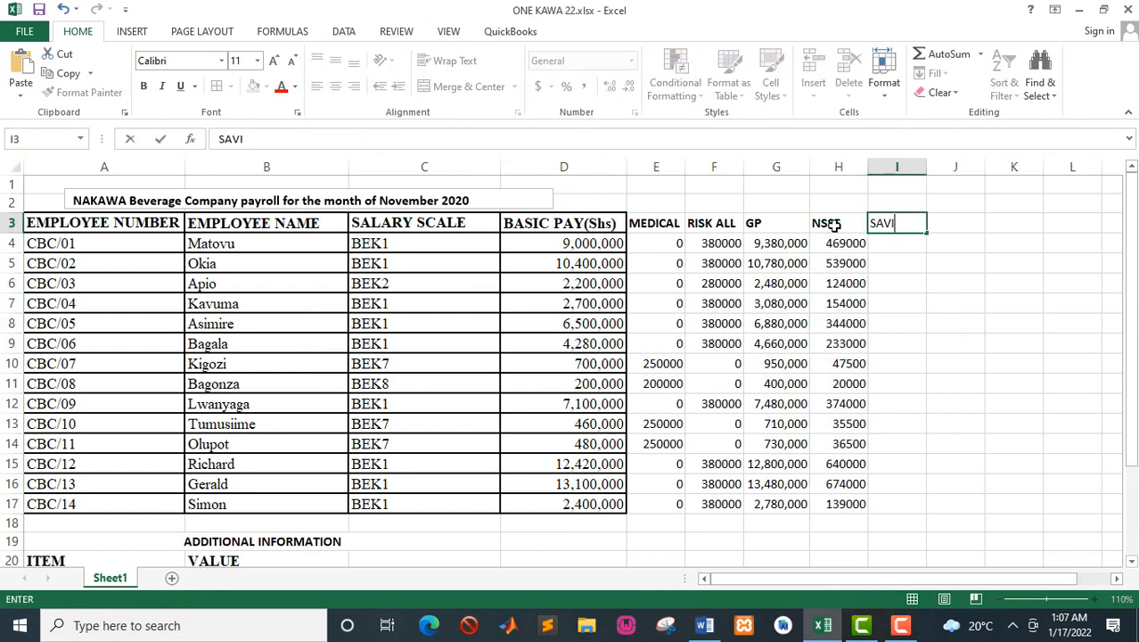
{"action": "type", "text": "NG"}
{"action": "key", "text": "ctrl+Return"}
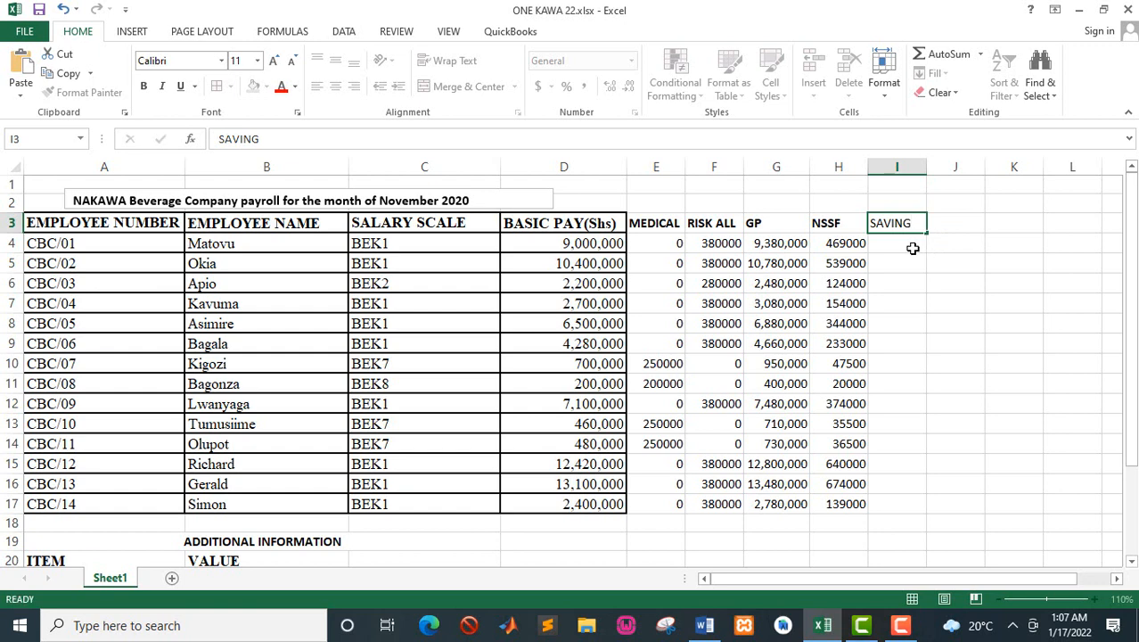
Step: Calculate the first employee's savings deduction in I4 with =D4*$B$22 and fill the formula down to I17
{"action": "left_click", "coordinate": [913, 248]}
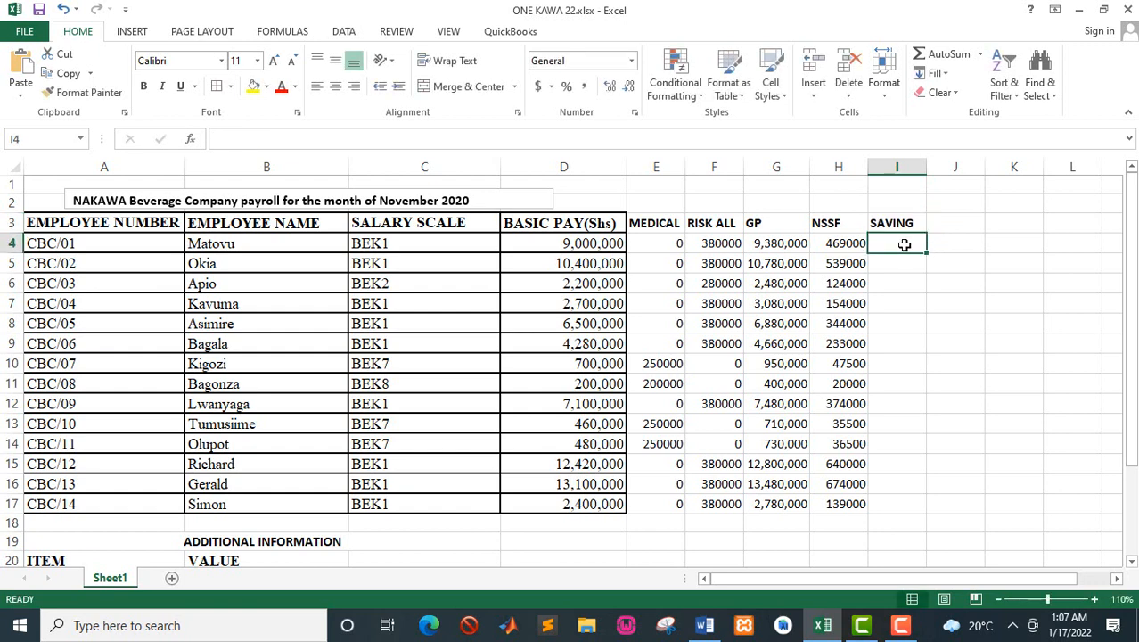
{"action": "key", "text": "alt+Tab"}
{"action": "key", "text": "alt+Tab"}
{"action": "type", "text": "="}
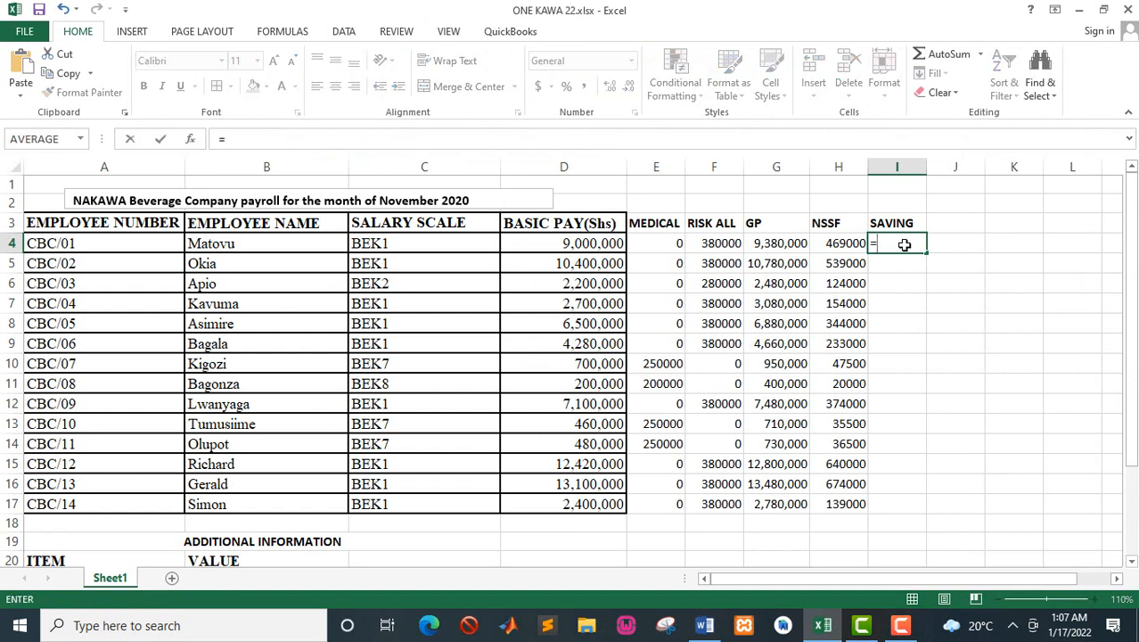
{"action": "left_click", "coordinate": [578, 243]}
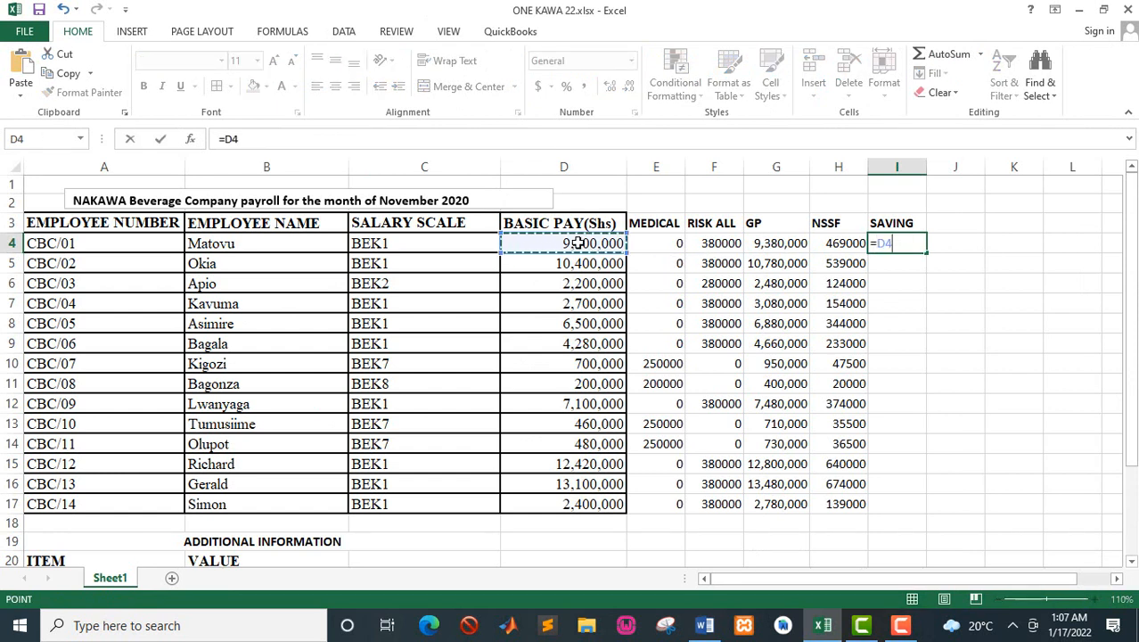
{"action": "type", "text": "*"}
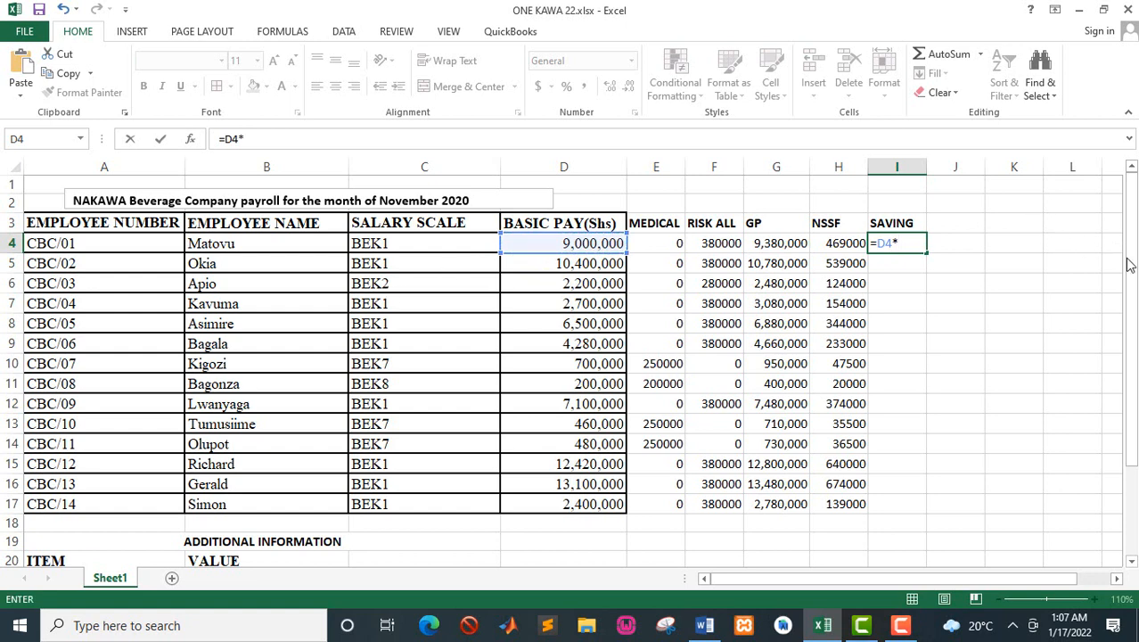
{"action": "left_click", "coordinate": [1134, 292]}
{"action": "left_click_drag", "start_coordinate": [1134, 293], "coordinate": [1134, 308]}
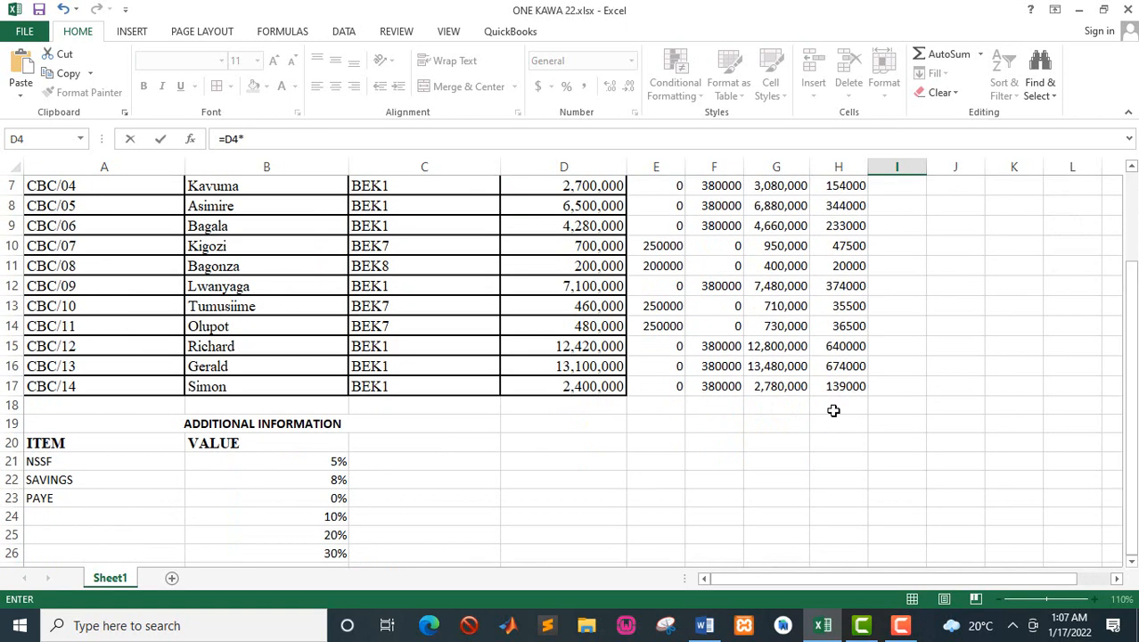
{"action": "left_click", "coordinate": [333, 483]}
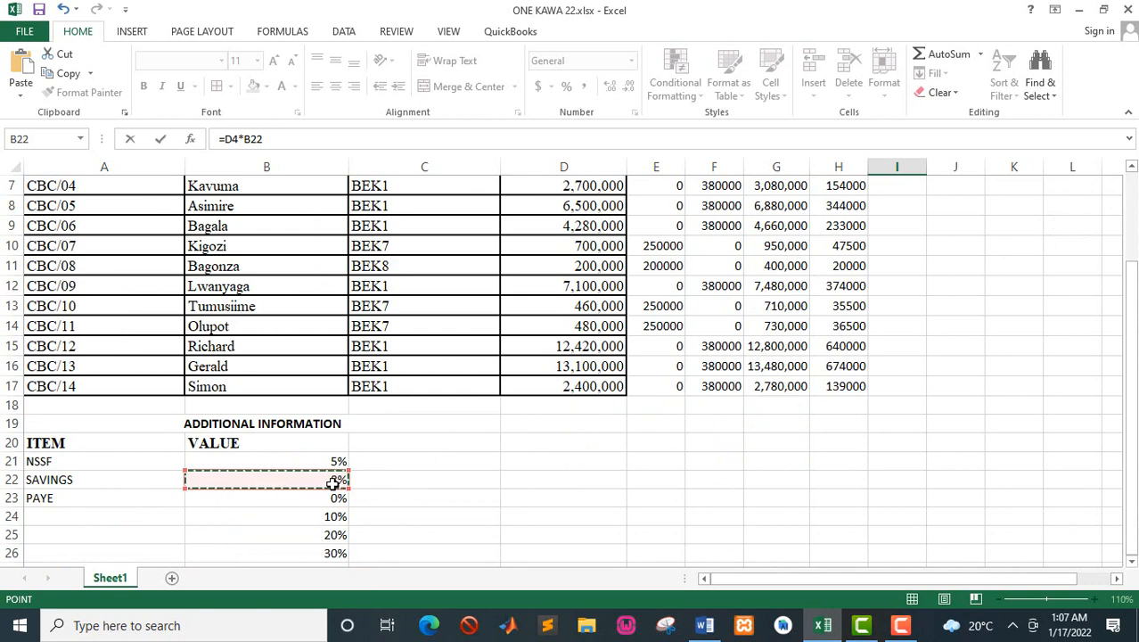
{"action": "key", "text": "F4"}
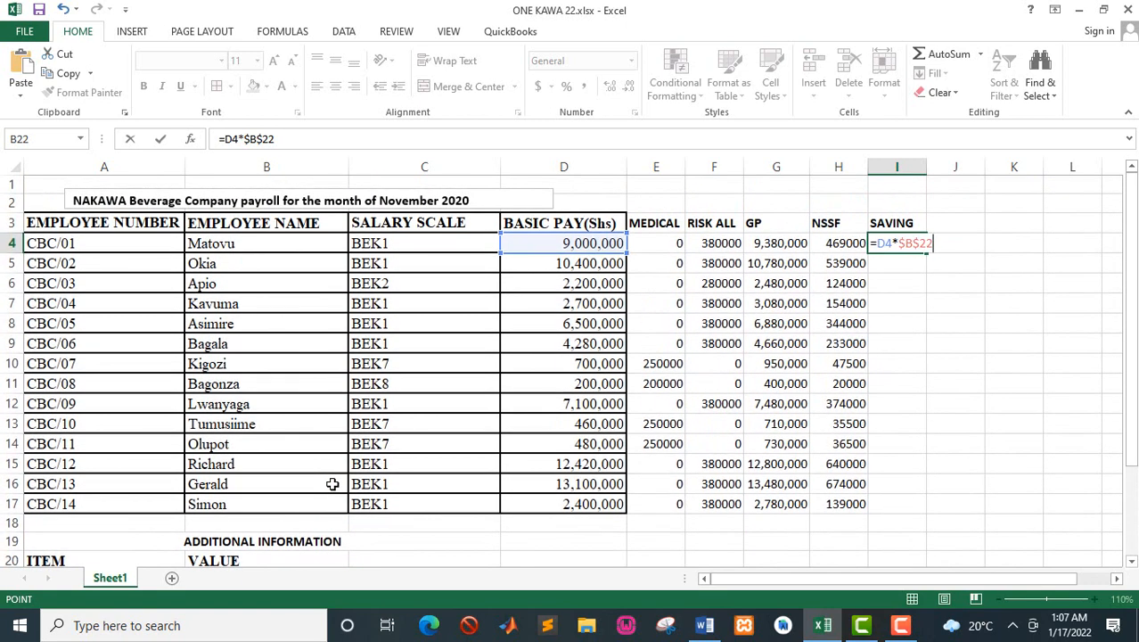
{"action": "key", "text": "Return"}
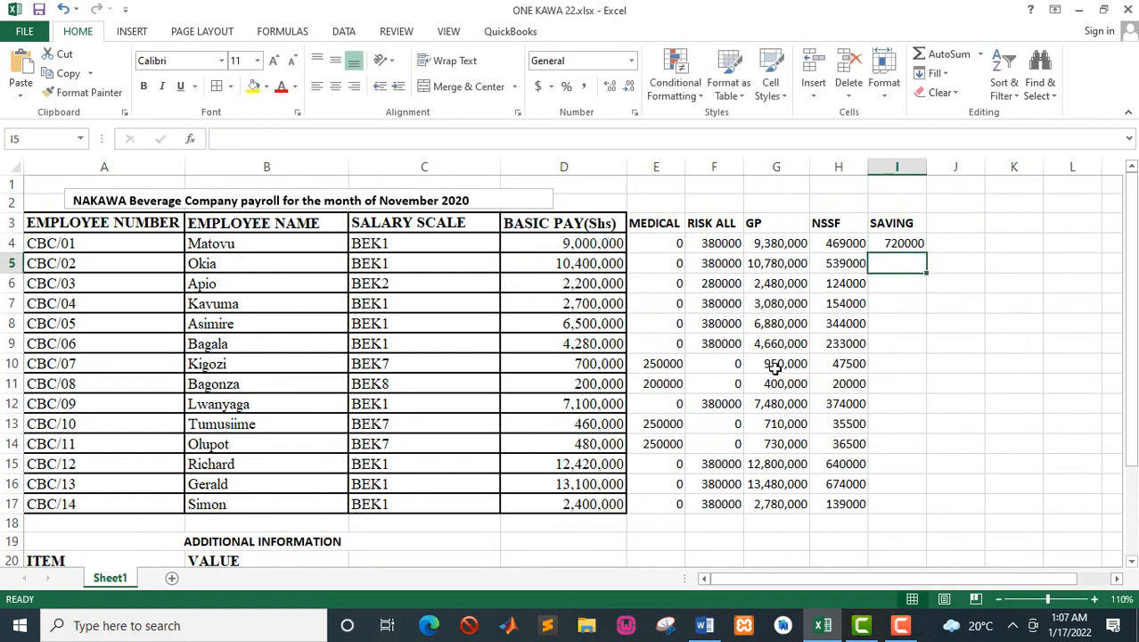
{"action": "left_click", "coordinate": [891, 243]}
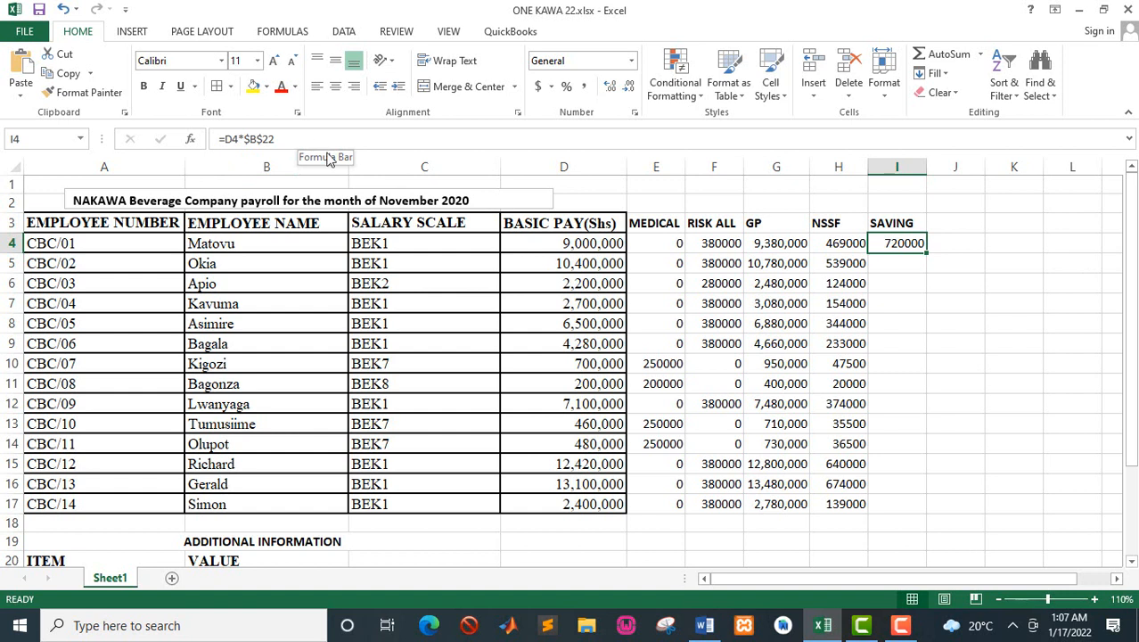
{"action": "double_click", "coordinate": [927, 253]}
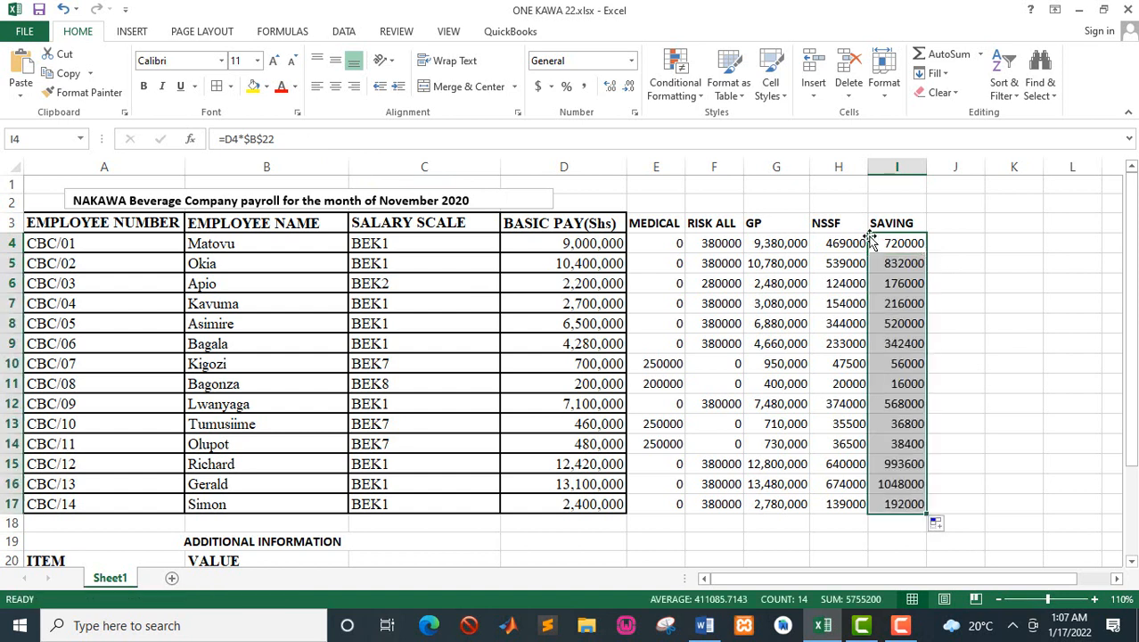
Step: Enter the heading PAYE in J3, beside the SAVING heading
{"action": "left_click", "coordinate": [942, 222]}
{"action": "key", "text": "Left"}
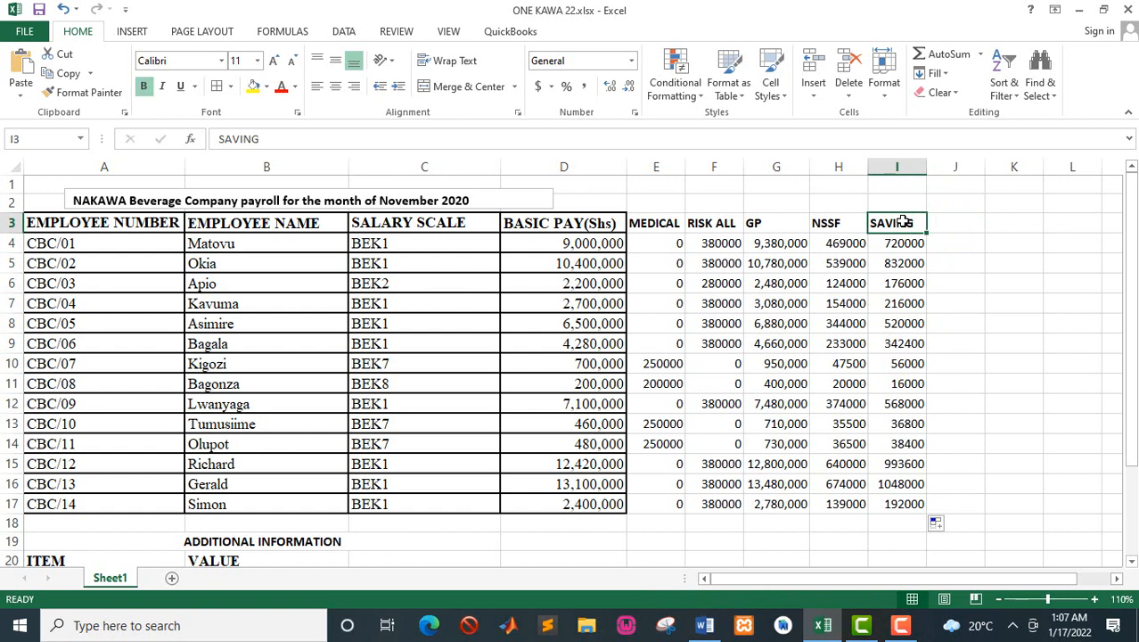
{"action": "key", "text": "Right"}
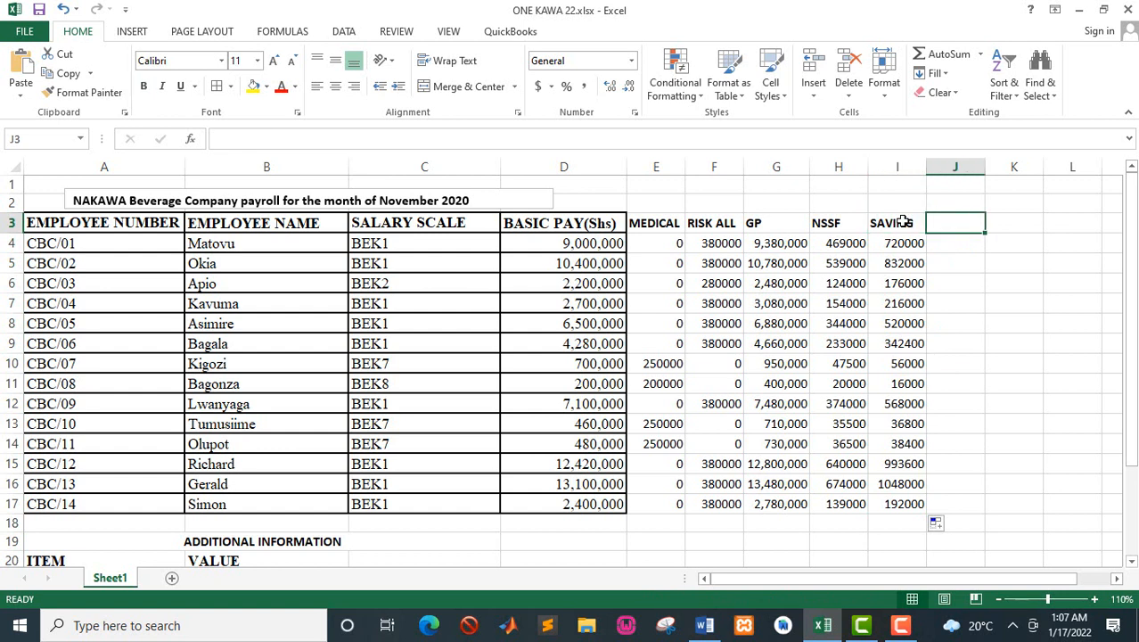
{"action": "type", "text": "PAYE"}
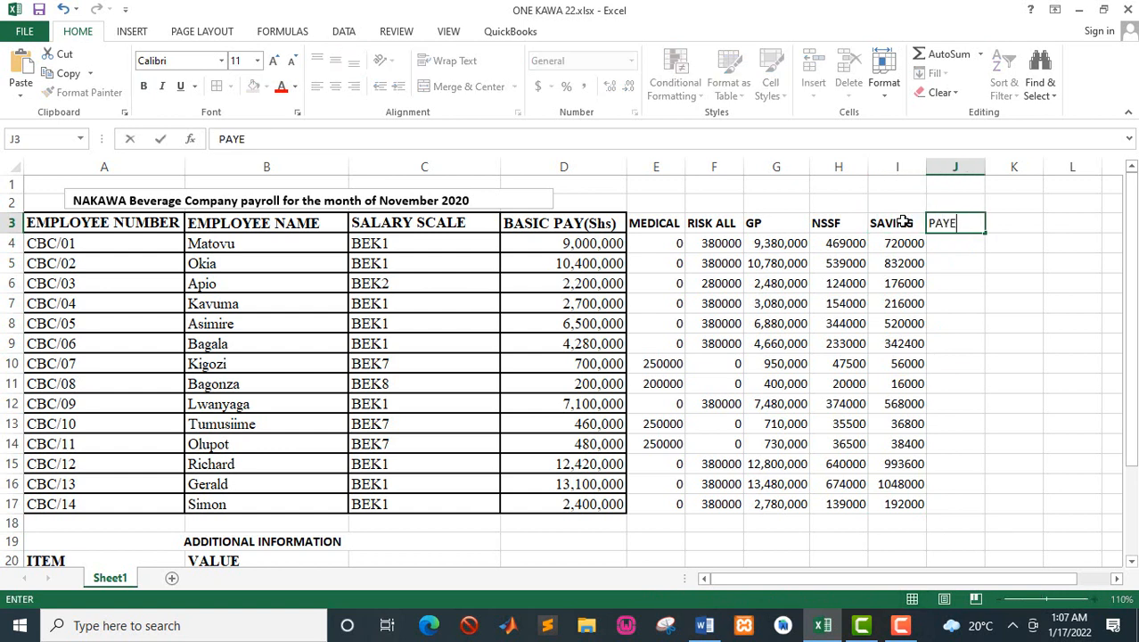
Step: Begin the first employee's PAYE formula in J4, then check the PAYE tax bands in the Word manual and the rates listed below the Excel payroll
{"action": "left_click", "coordinate": [966, 249]}
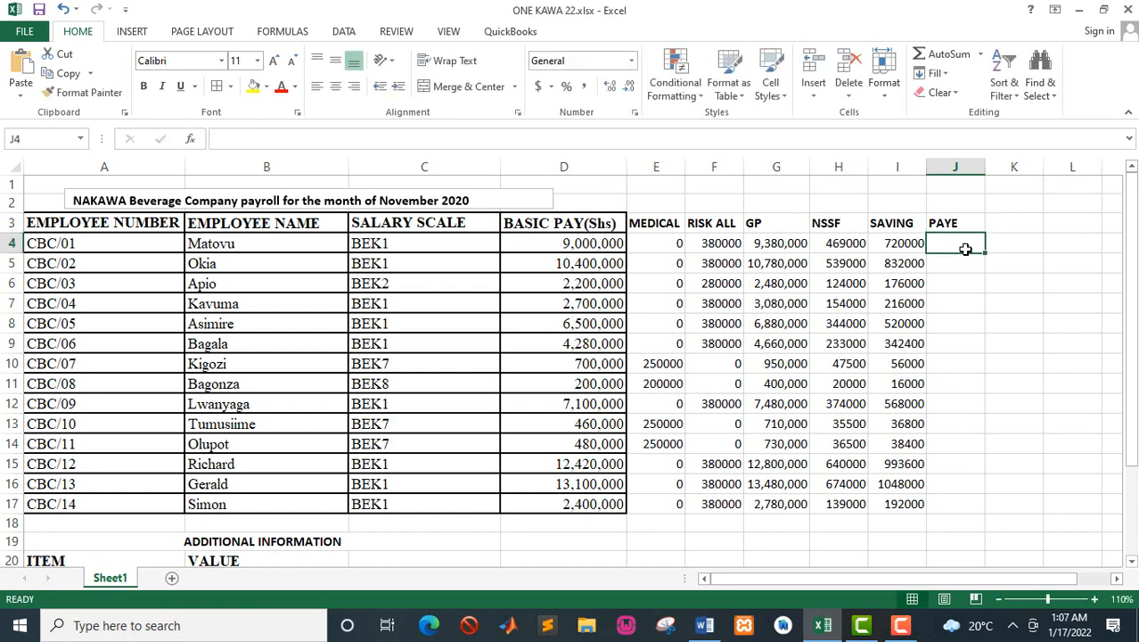
{"action": "type", "text": "="}
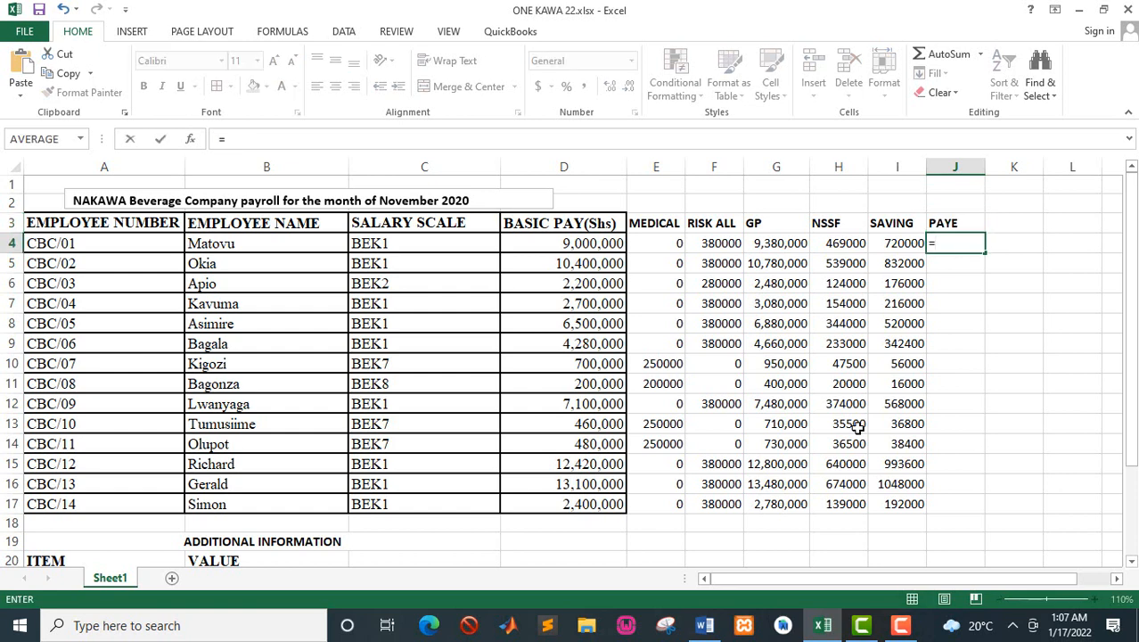
{"action": "left_click", "coordinate": [704, 627]}
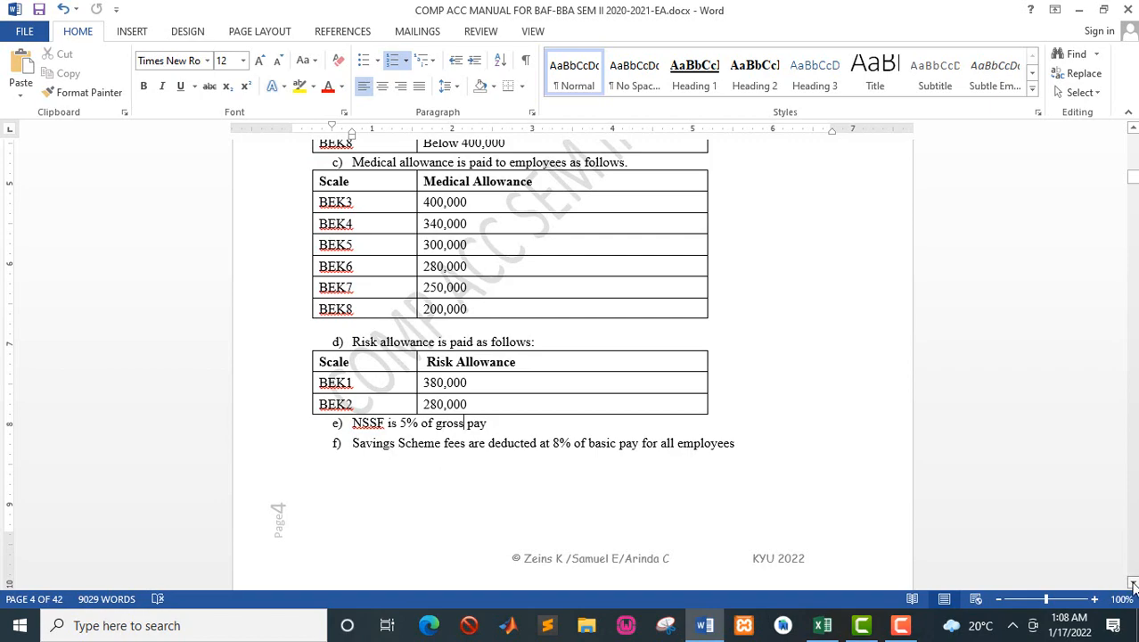
{"action": "left_click_drag", "start_coordinate": [1133, 584], "coordinate": [1134, 584]}
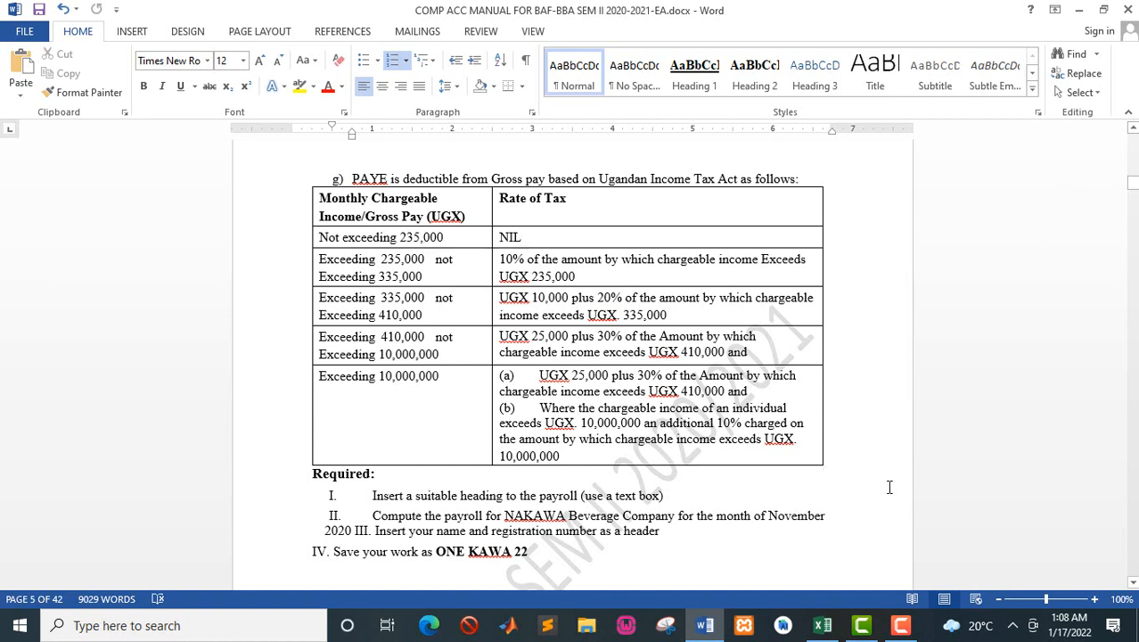
{"action": "left_click", "coordinate": [822, 625]}
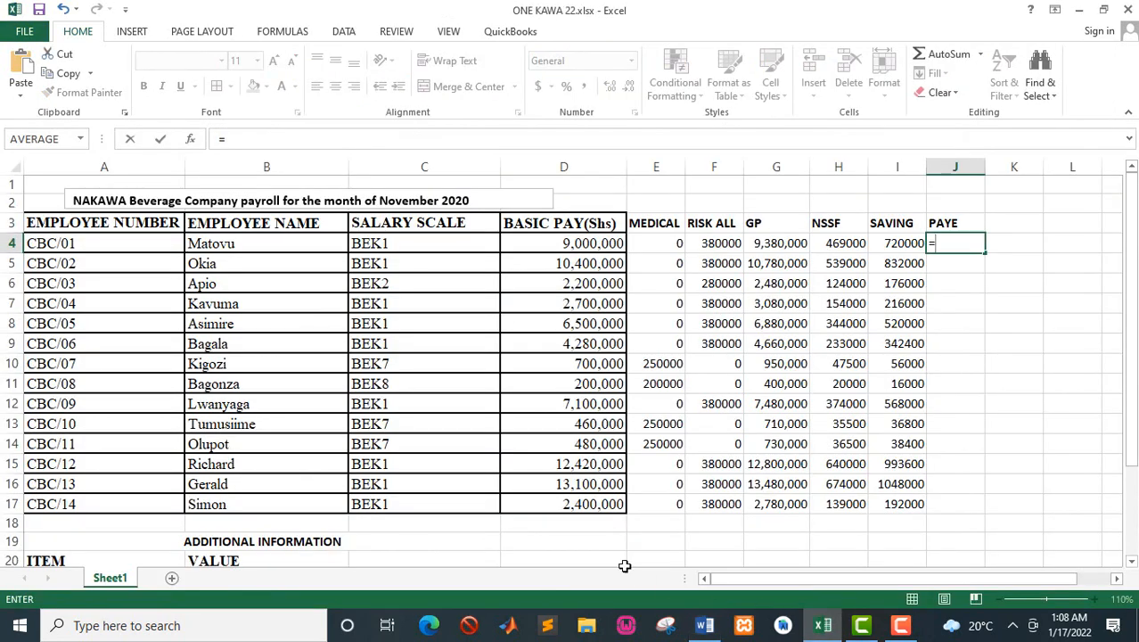
{"action": "left_click_drag", "start_coordinate": [1135, 398], "coordinate": [1134, 484]}
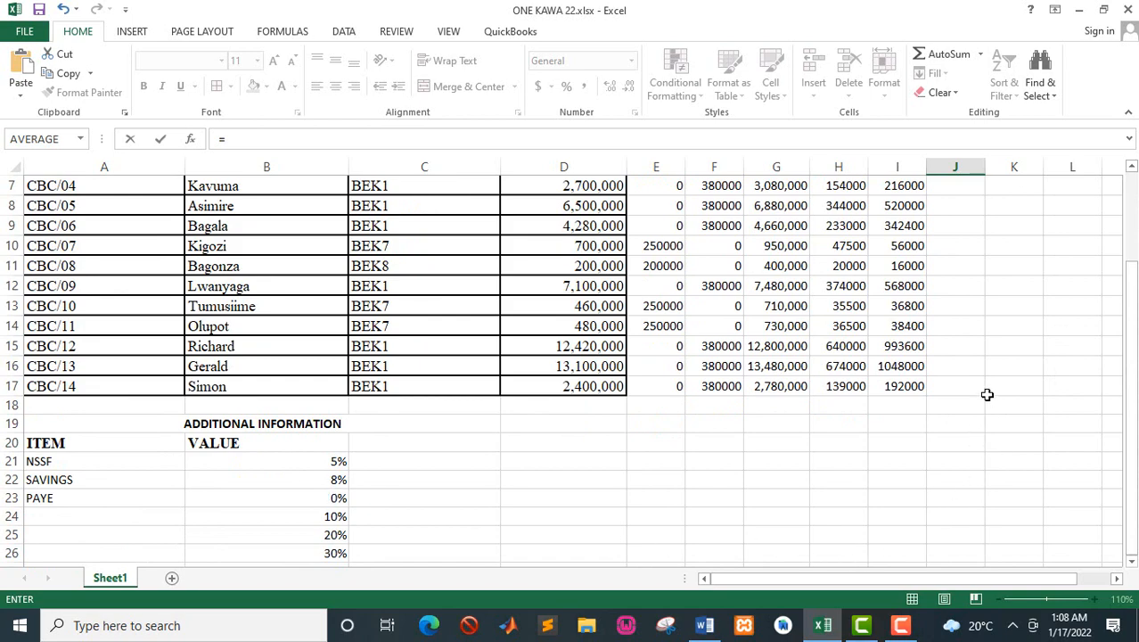
{"action": "left_click_drag", "start_coordinate": [1130, 295], "coordinate": [1132, 223]}
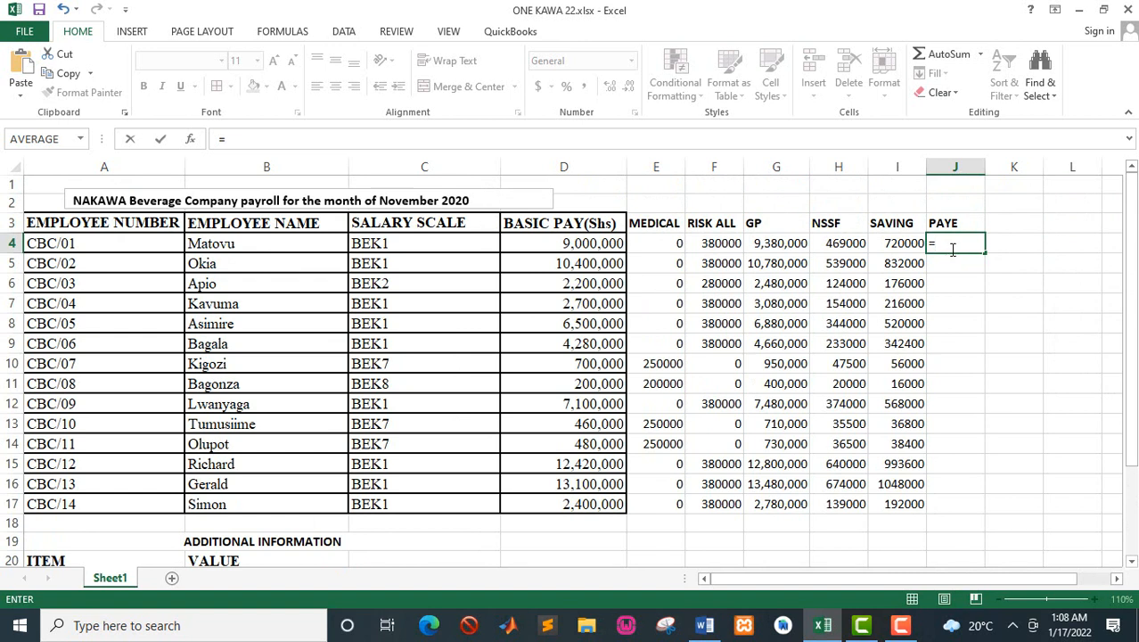
Step: Add an IF function to the J4 formula that tests whether gross pay is within the first tax band, IF(G4<=235000,
{"action": "type", "text": "IF"}
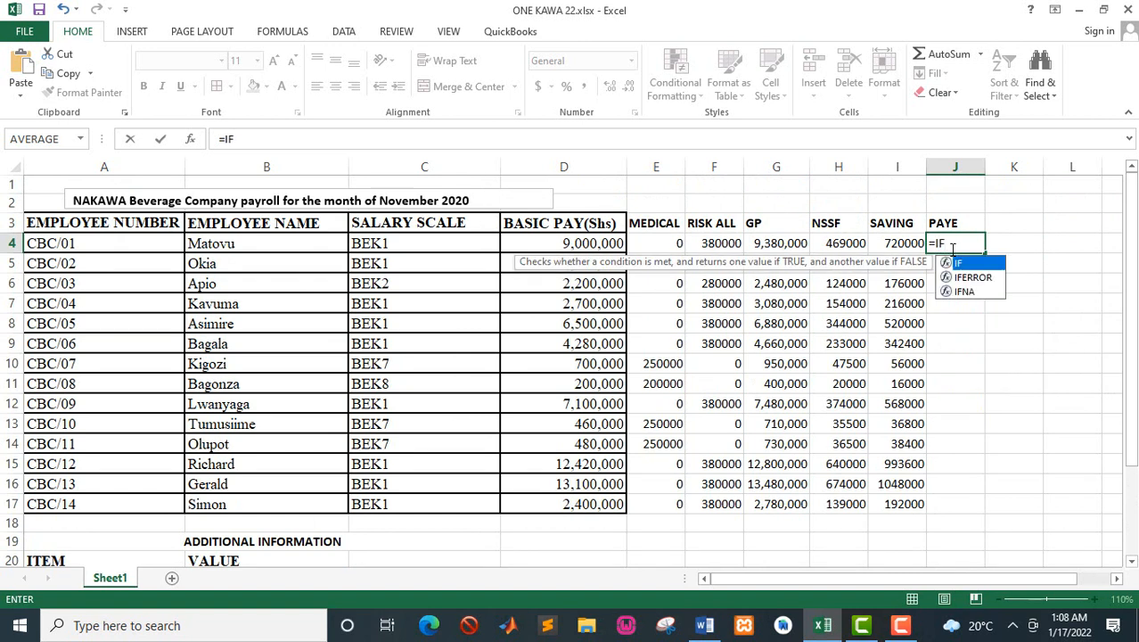
{"action": "type", "text": "("}
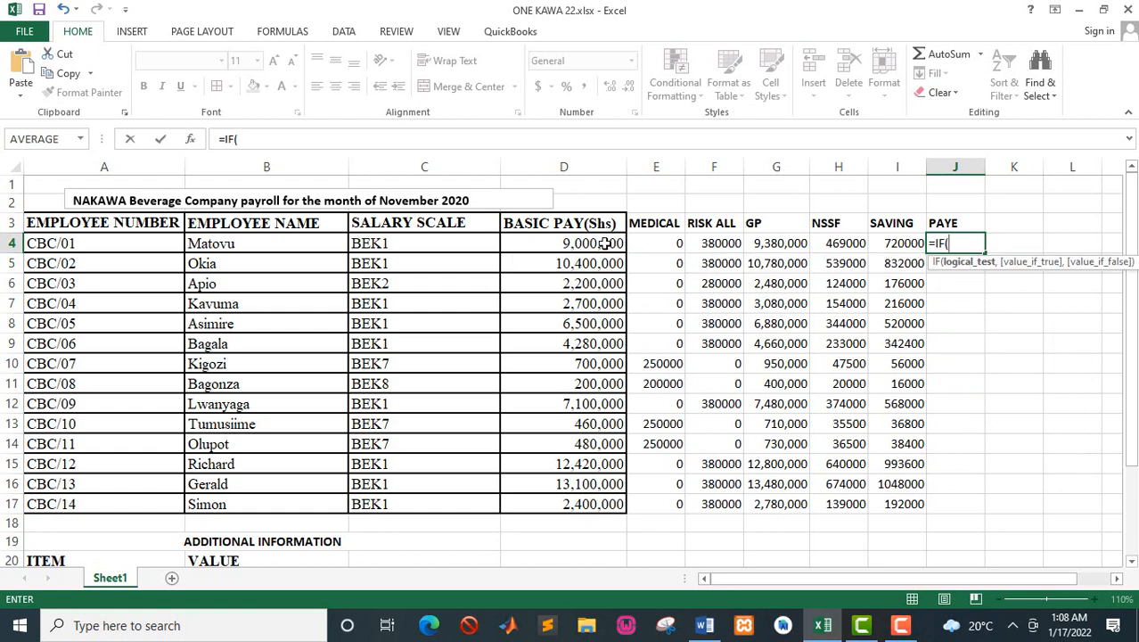
{"action": "left_click", "coordinate": [770, 242]}
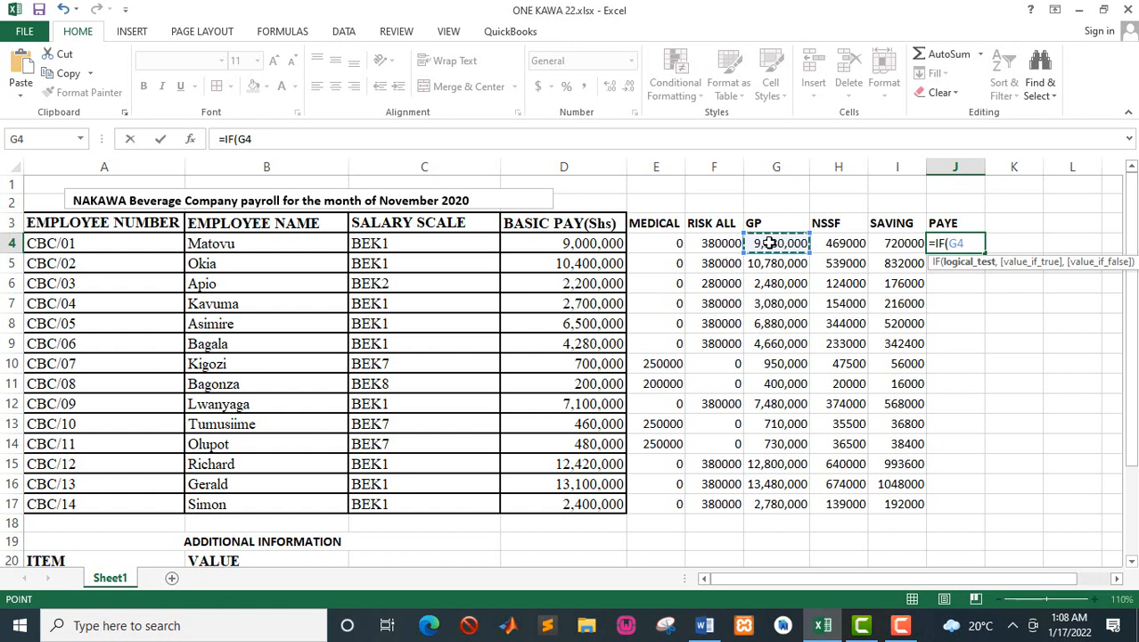
{"action": "type", "text": "<="}
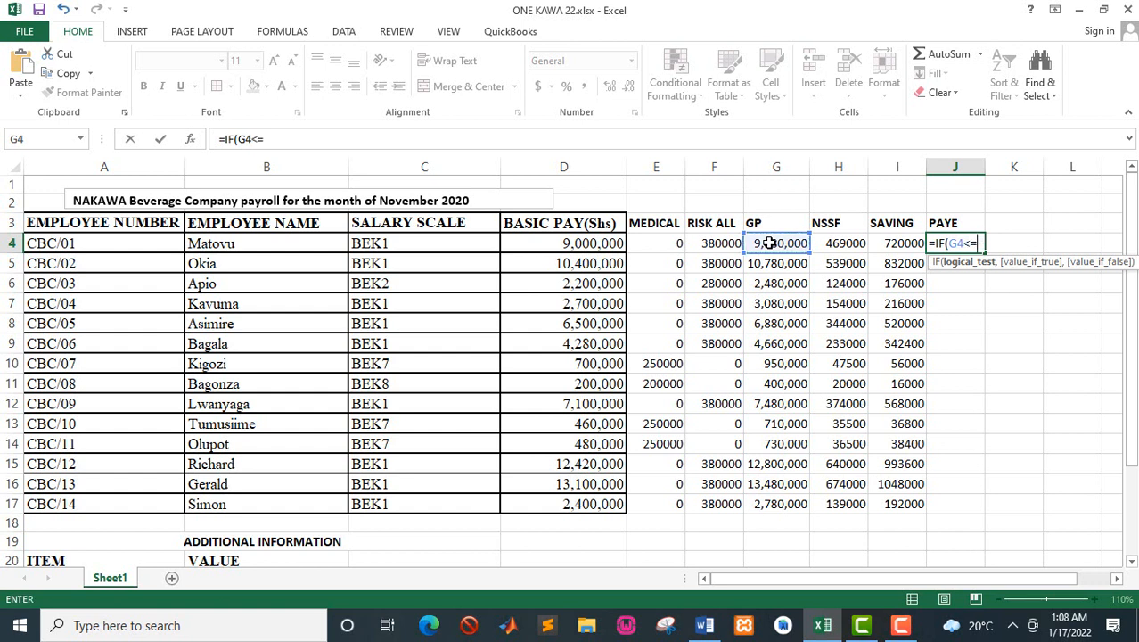
{"action": "type", "text": "23500"}
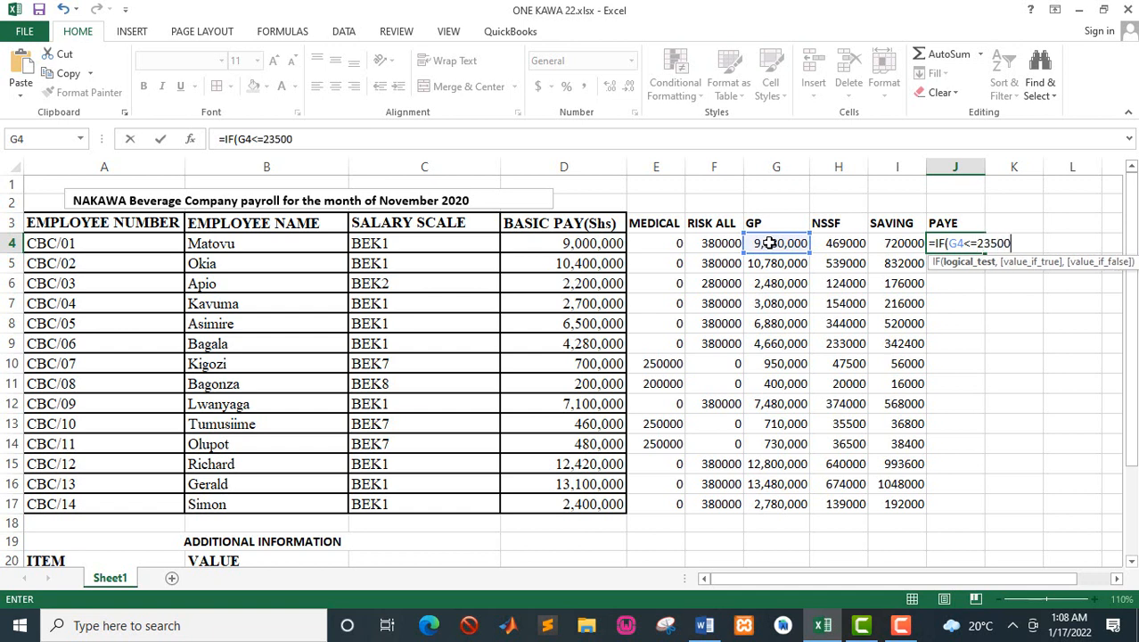
{"action": "type", "text": "0,"}
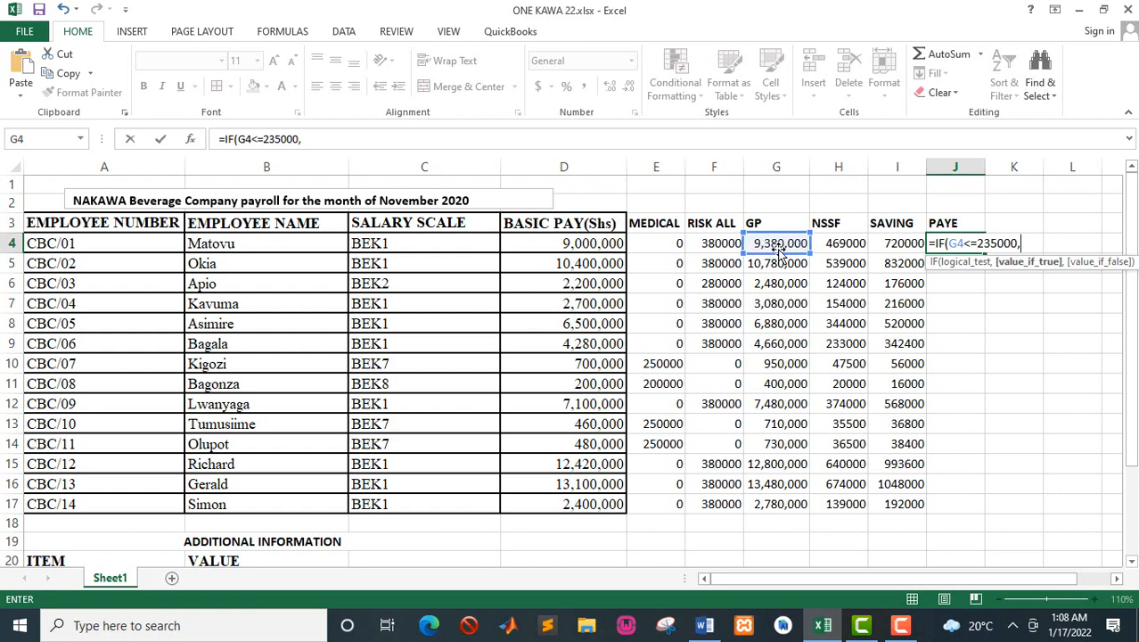
Step: Check the first band's tax rate in the Word manual and enter G4*$B$23 as the value if true in Excel's J4 formula
{"action": "key", "text": "alt+Tab"}
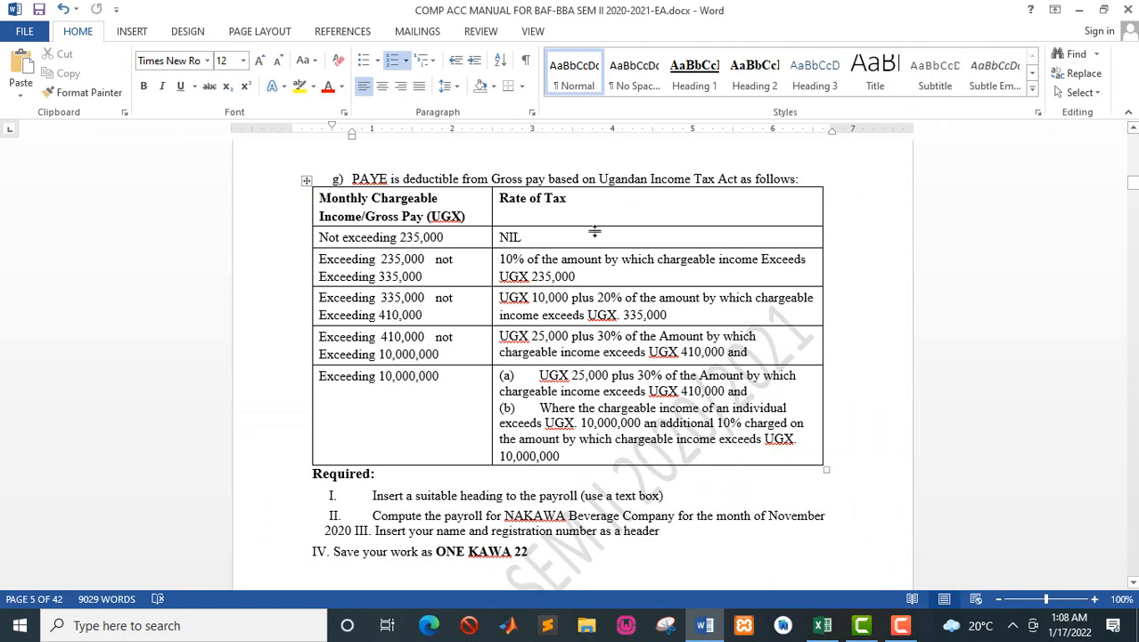
{"action": "key", "text": "alt+Tab"}
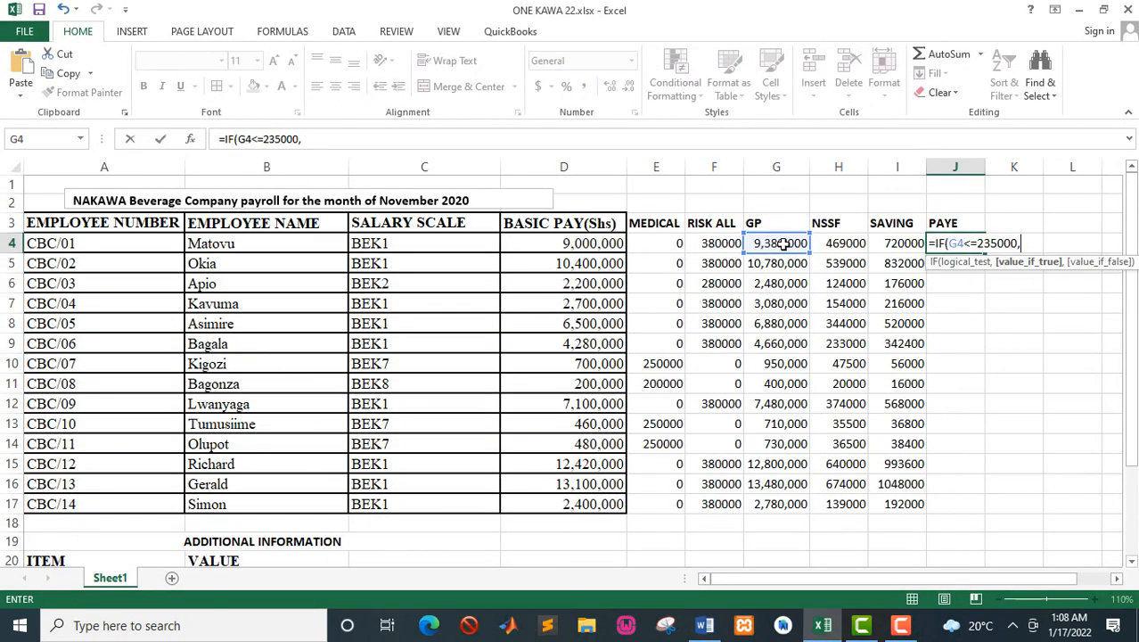
{"action": "left_click", "coordinate": [778, 244]}
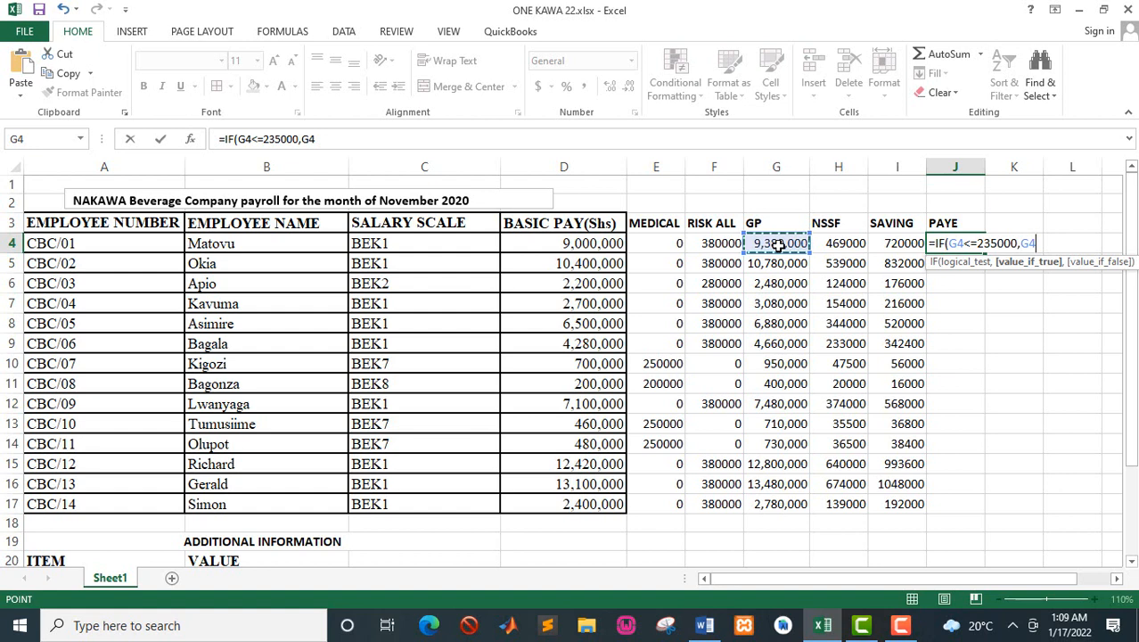
{"action": "type", "text": "*"}
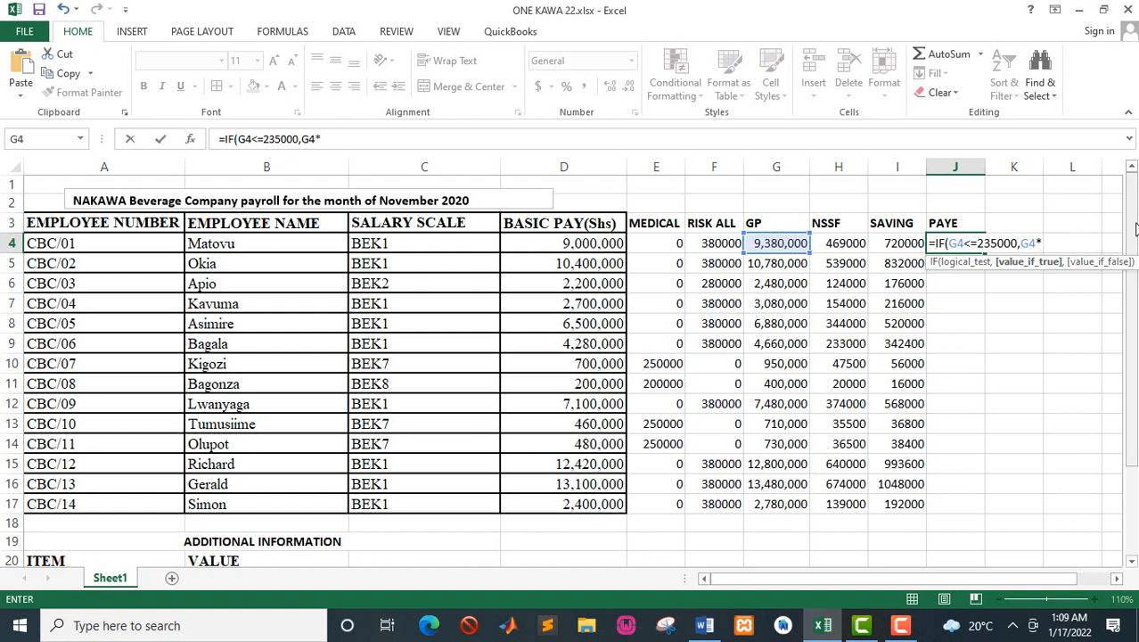
{"action": "left_click_drag", "start_coordinate": [1134, 223], "coordinate": [1134, 268]}
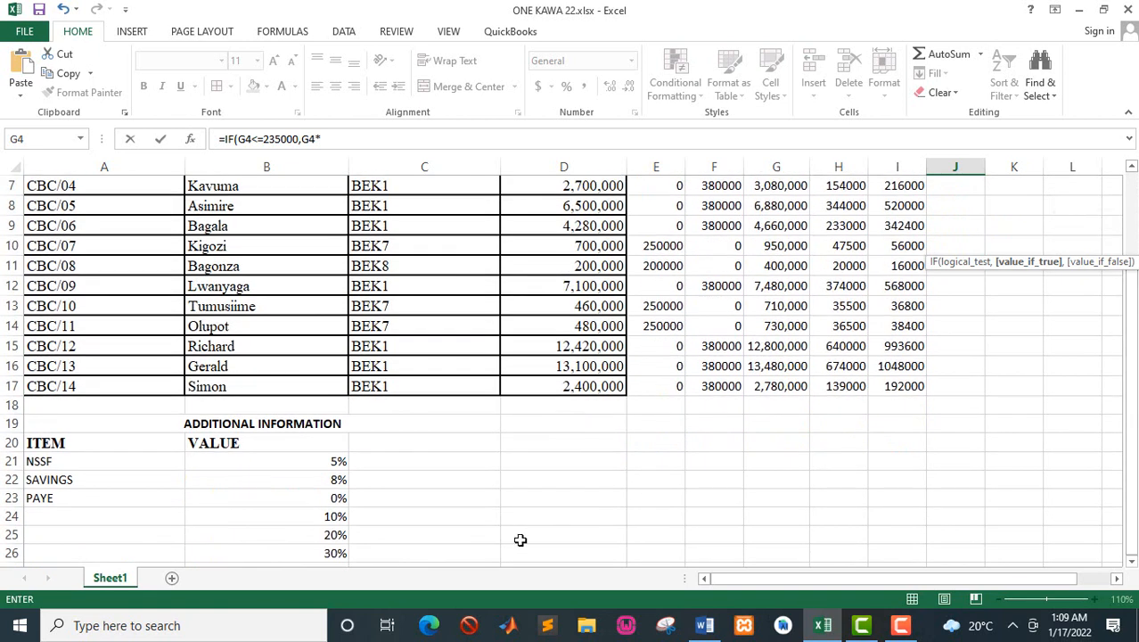
{"action": "left_click", "coordinate": [332, 497]}
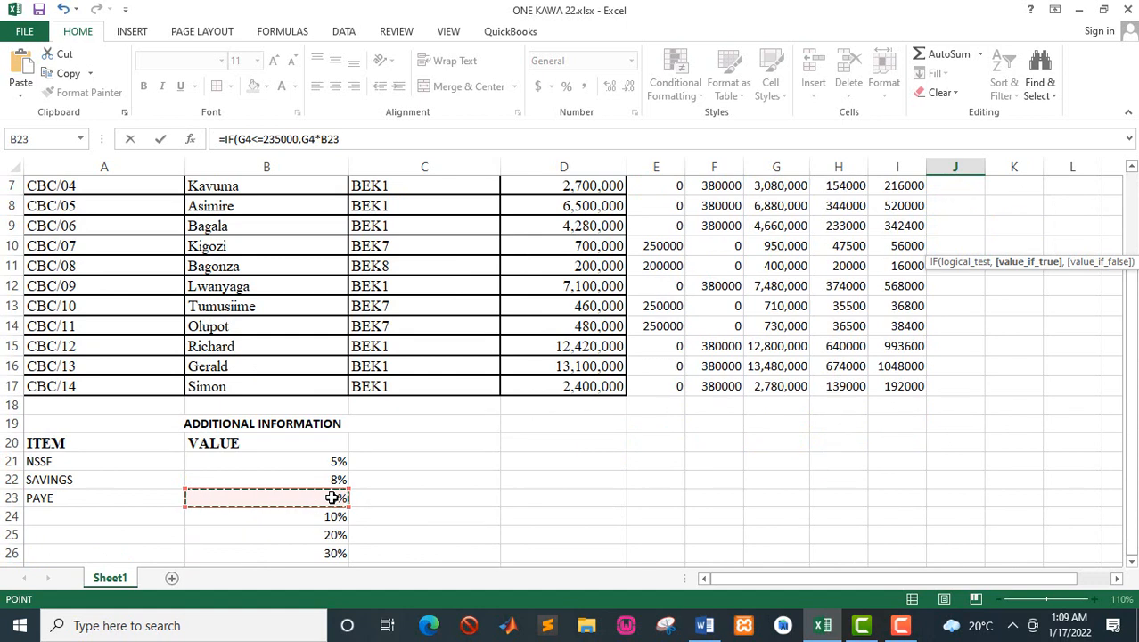
{"action": "key", "text": "F4"}
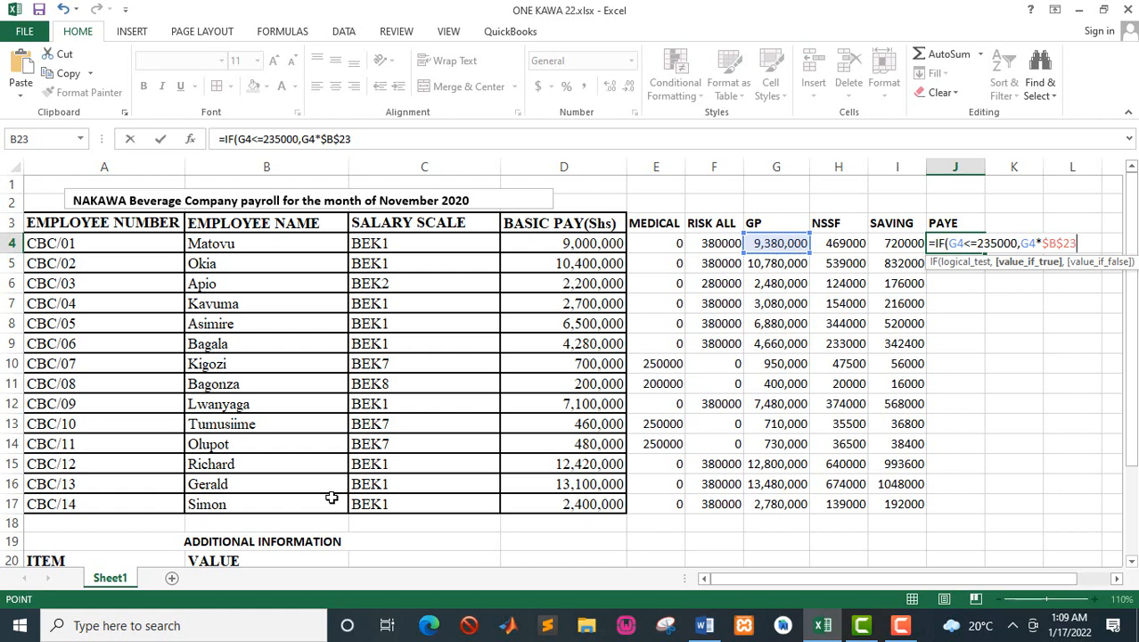
Step: Check the second tax band in the Word manual and nest IF(G4<=335000, as the value if false in Excel's J4 formula
{"action": "key", "text": "alt+Tab"}
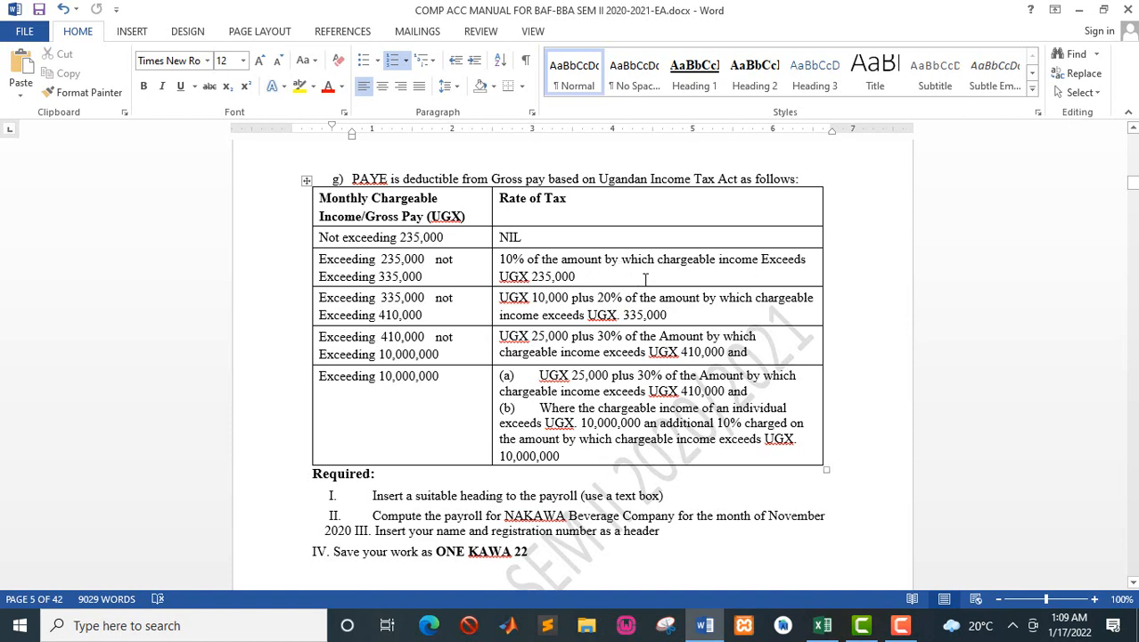
{"action": "key", "text": "alt+Tab"}
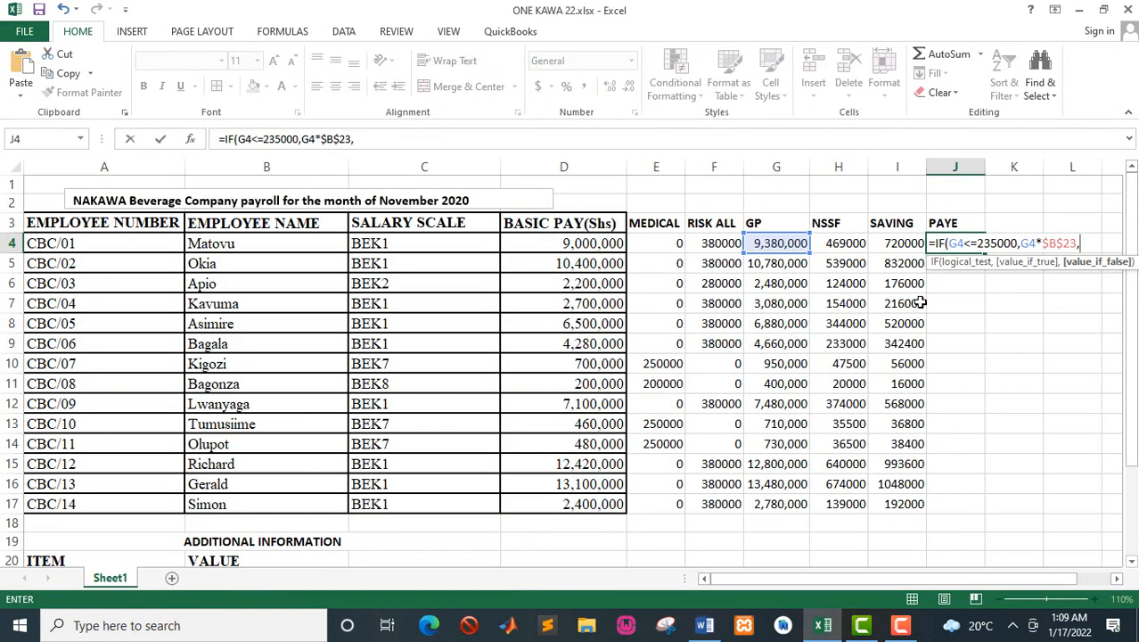
{"action": "type", "text": "IF"}
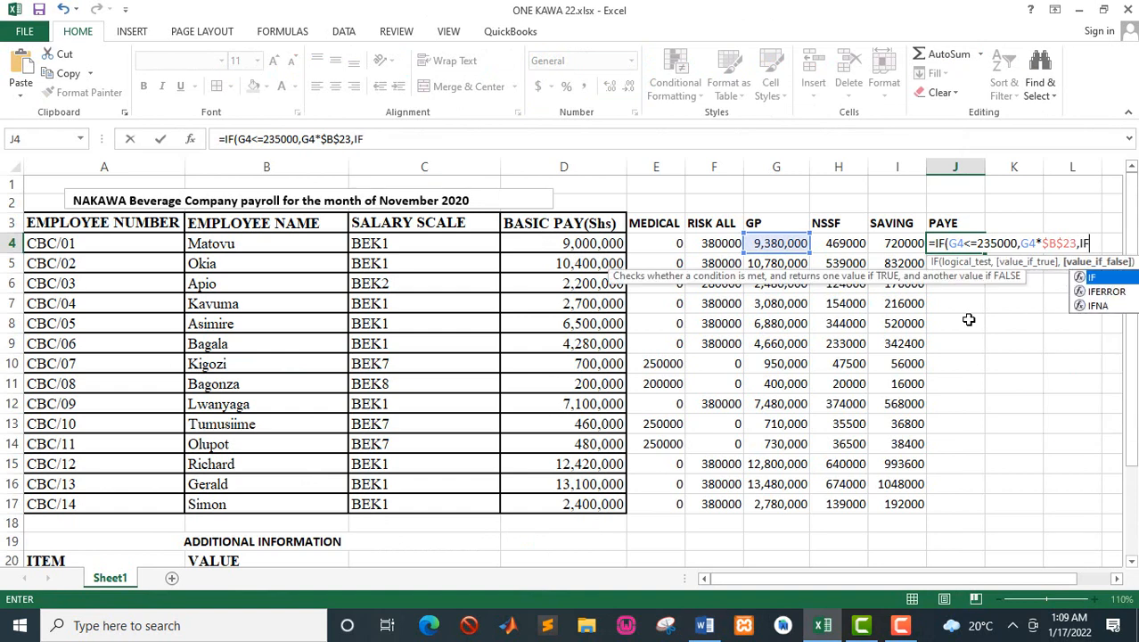
{"action": "key", "text": "alt+Tab"}
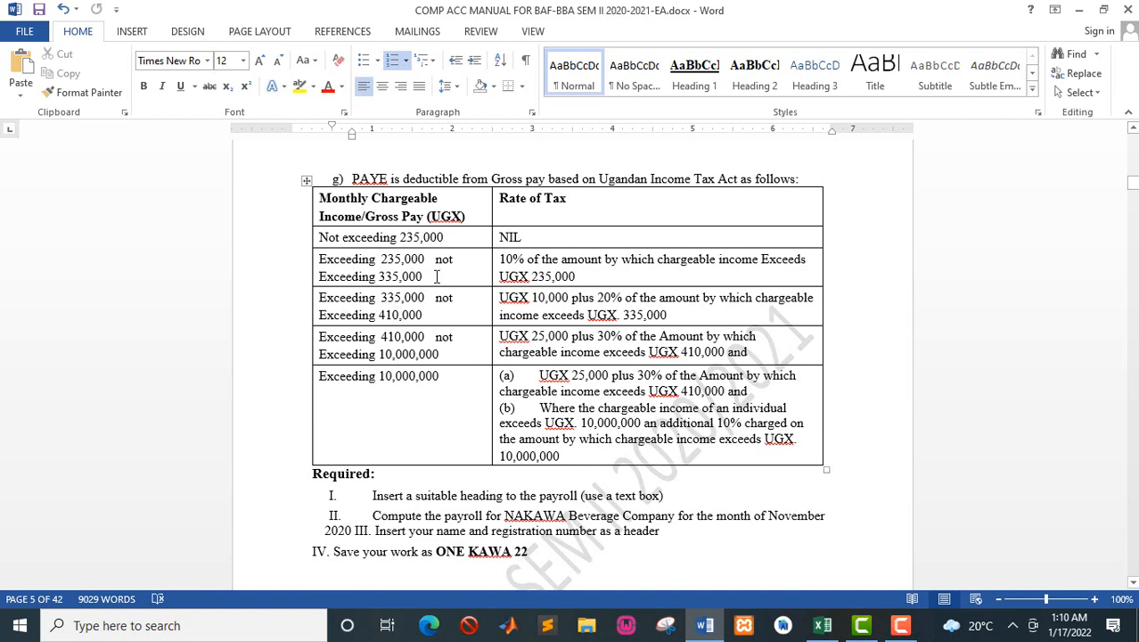
{"action": "key", "text": "alt+Tab"}
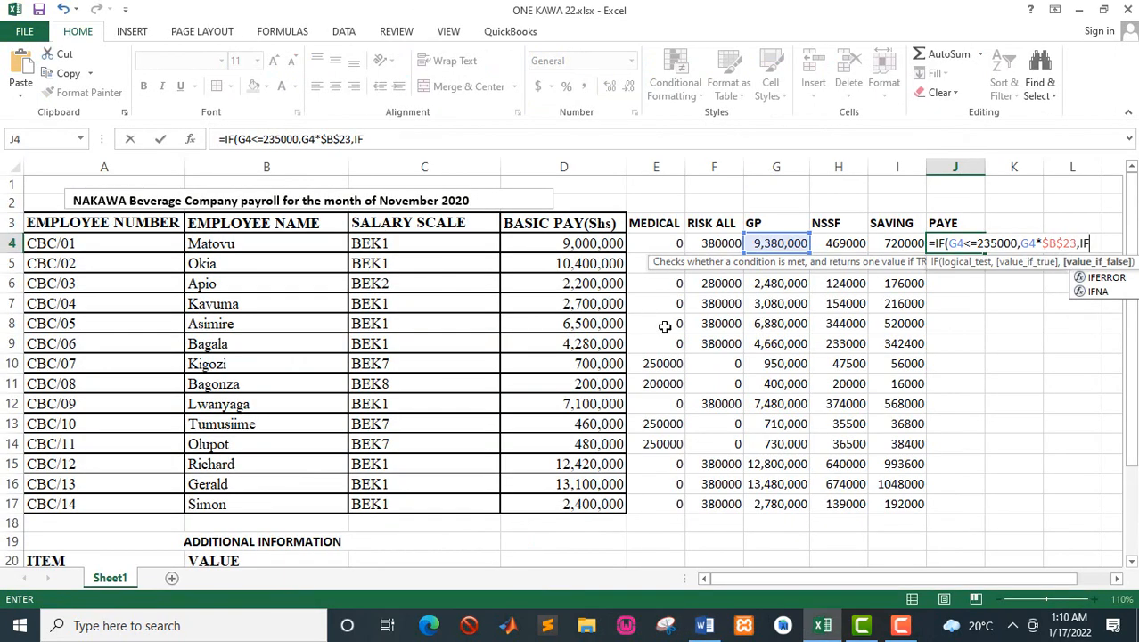
{"action": "type", "text": "("}
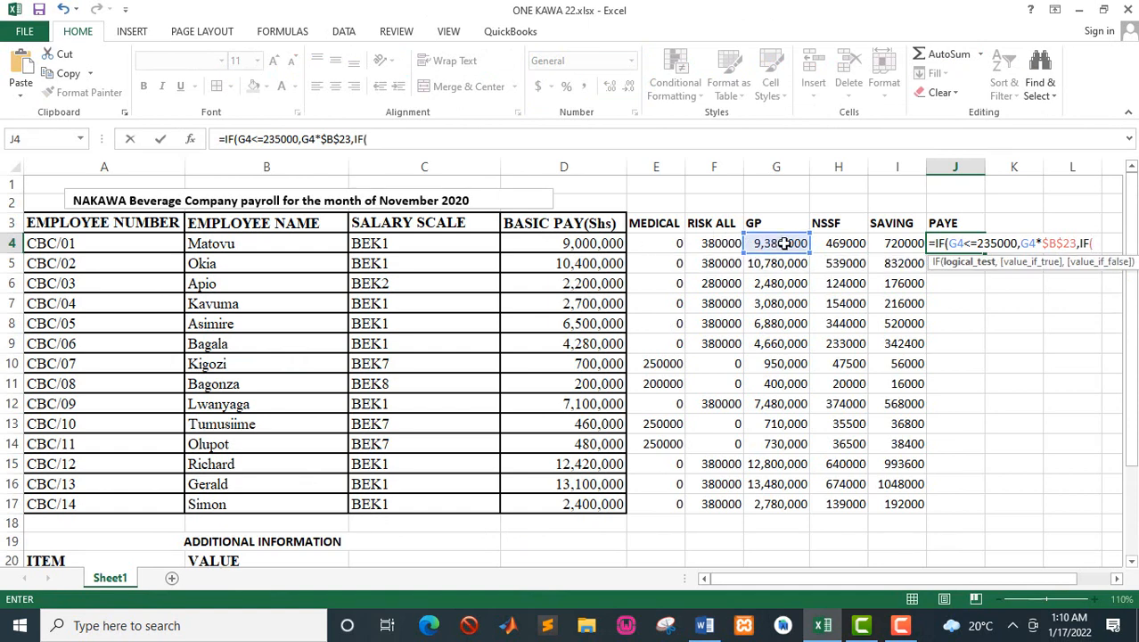
{"action": "left_click", "coordinate": [783, 243]}
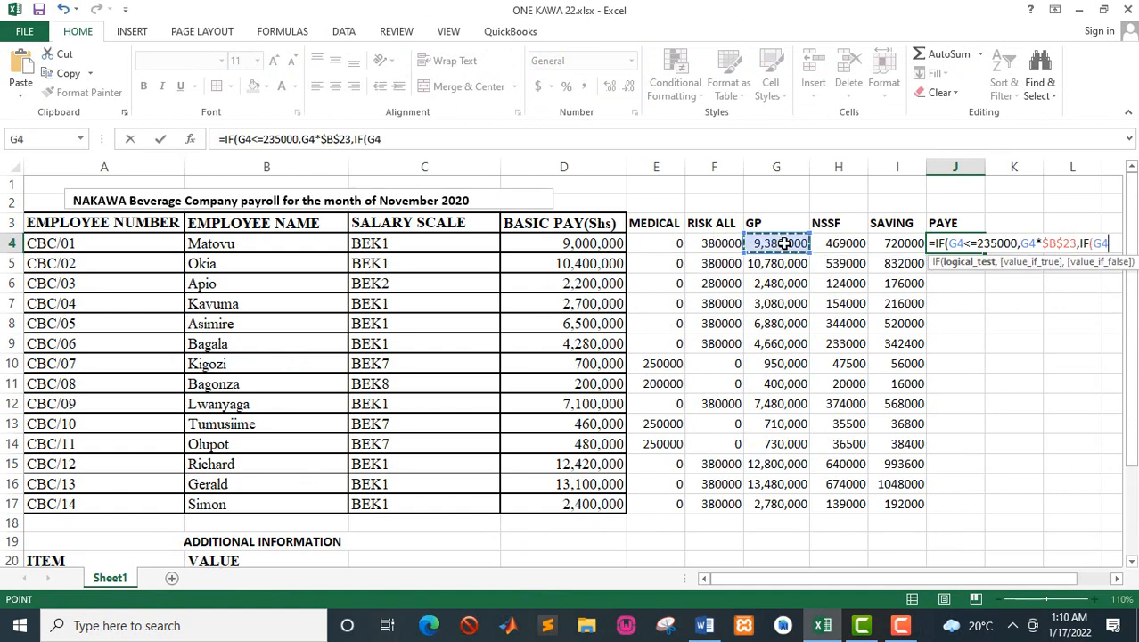
{"action": "type", "text": "<="}
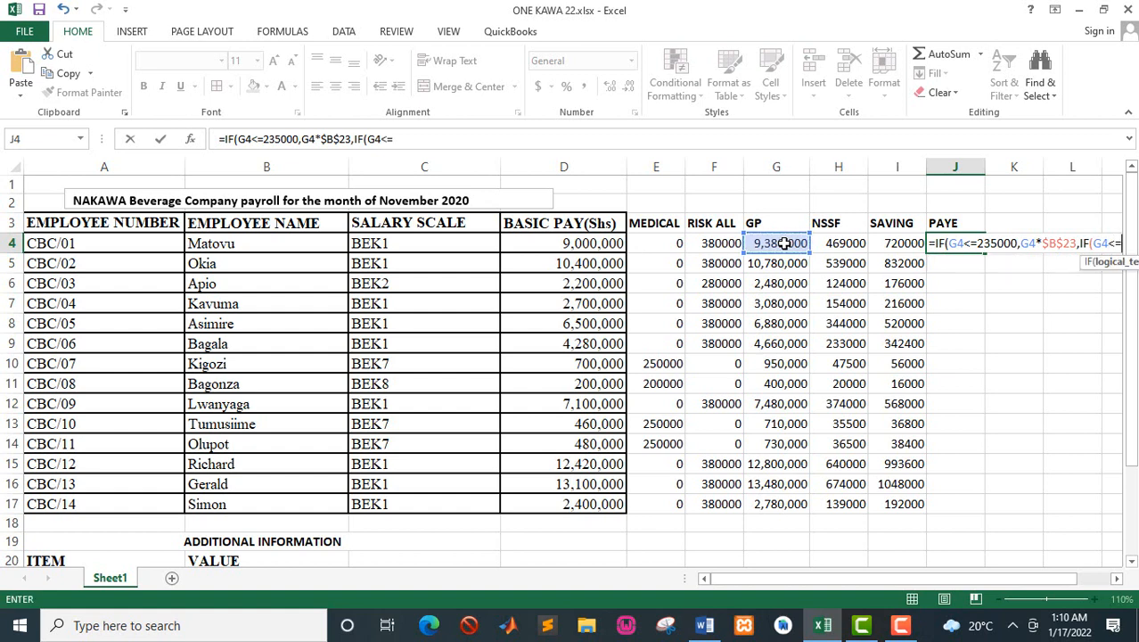
{"action": "type", "text": "33"}
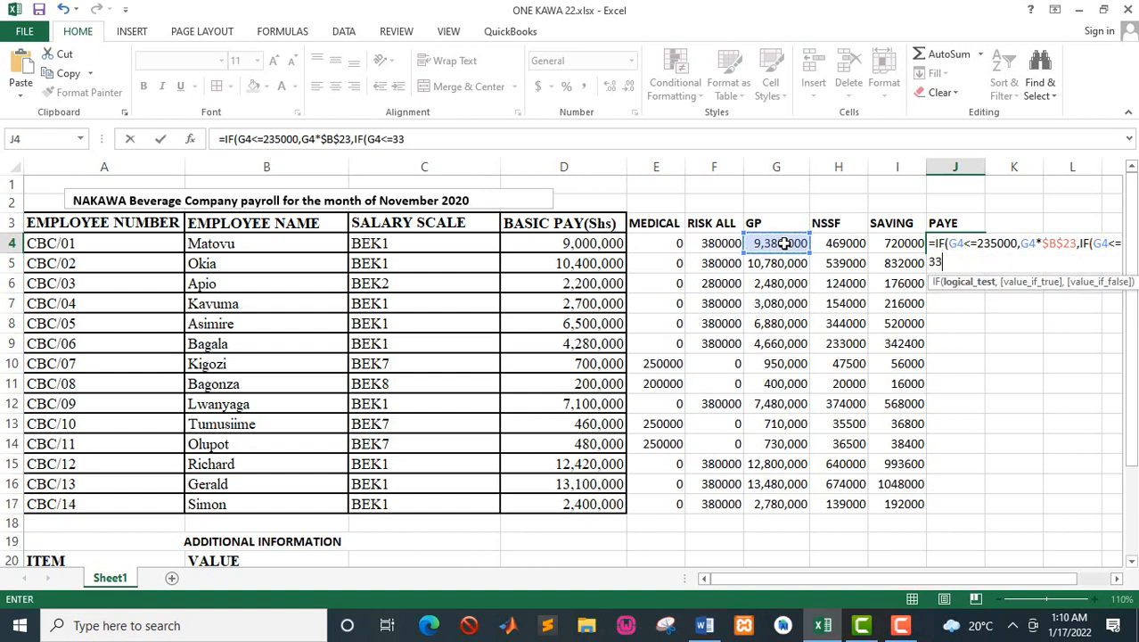
{"action": "type", "text": "5000,"}
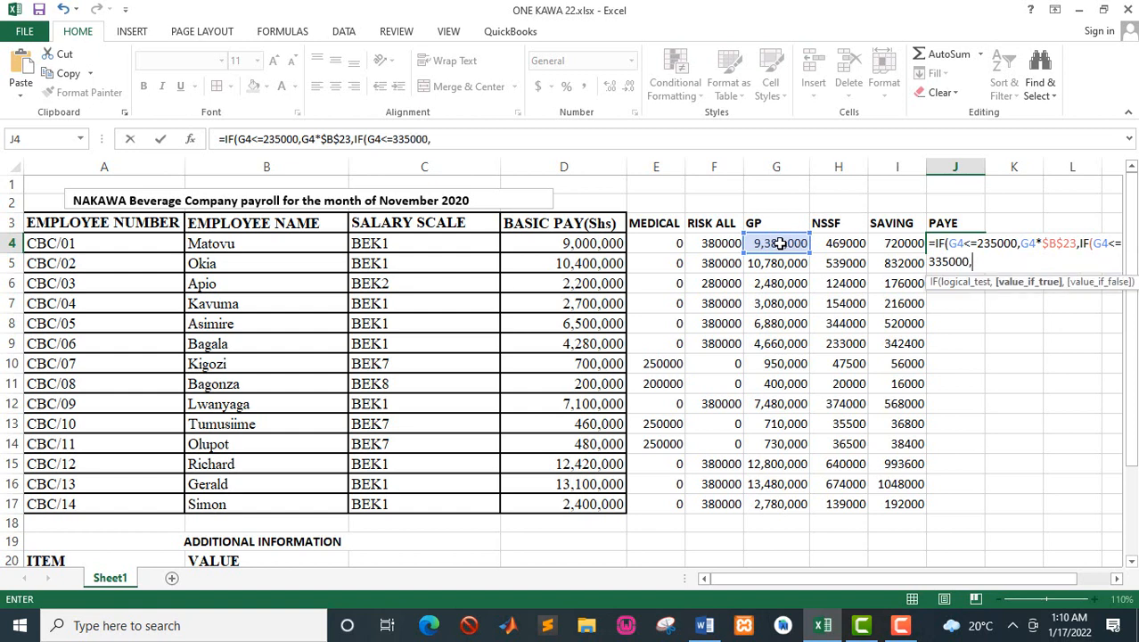
Step: Enter G4*$B$24 as the nested IF's value if true, using an absolute reference to the 10% rate
{"action": "left_click", "coordinate": [781, 243]}
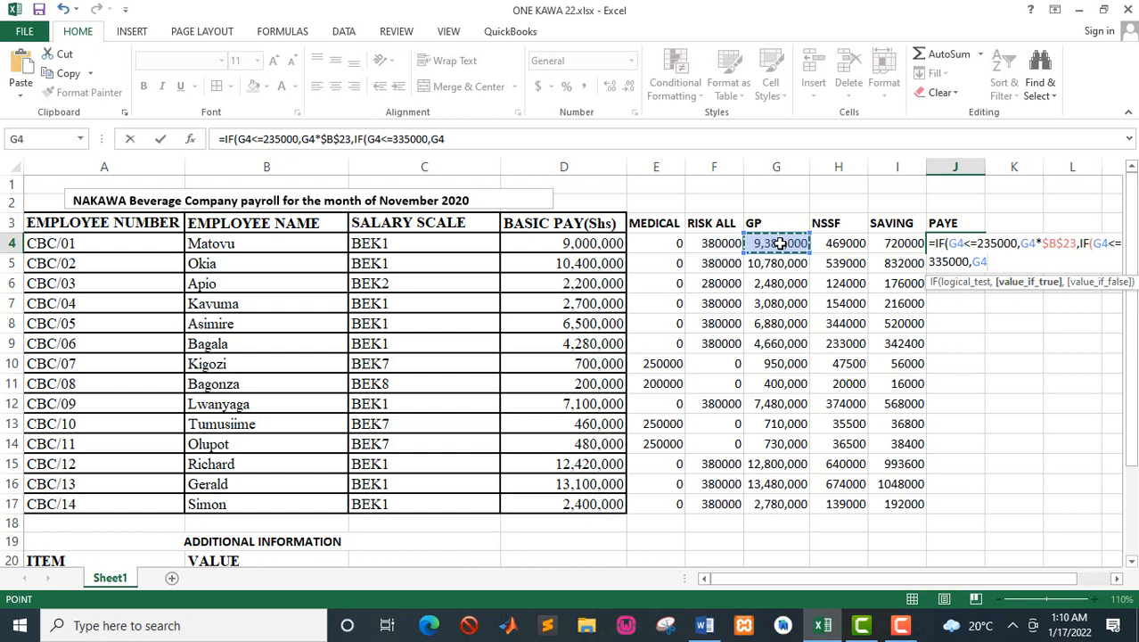
{"action": "type", "text": "*"}
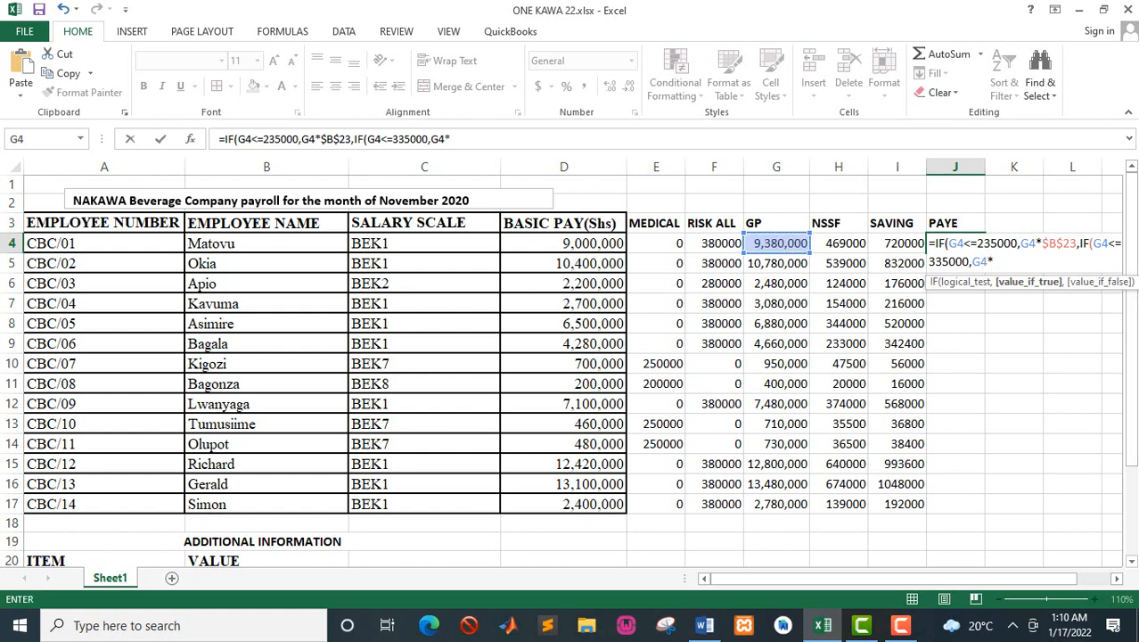
{"action": "left_click", "coordinate": [1132, 562]}
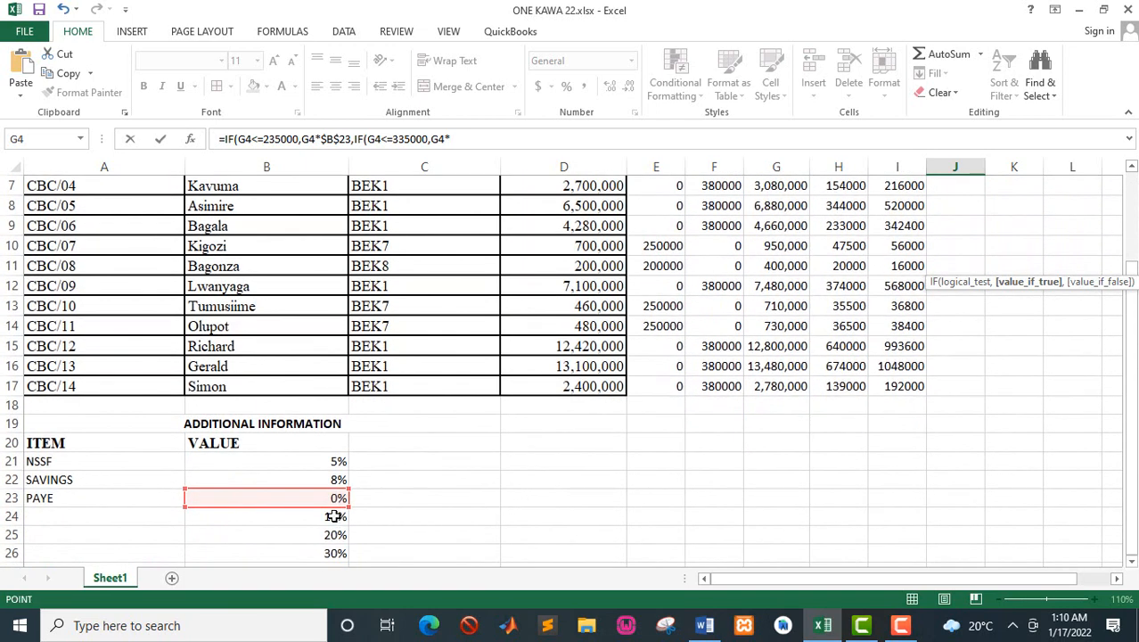
{"action": "left_click", "coordinate": [334, 516]}
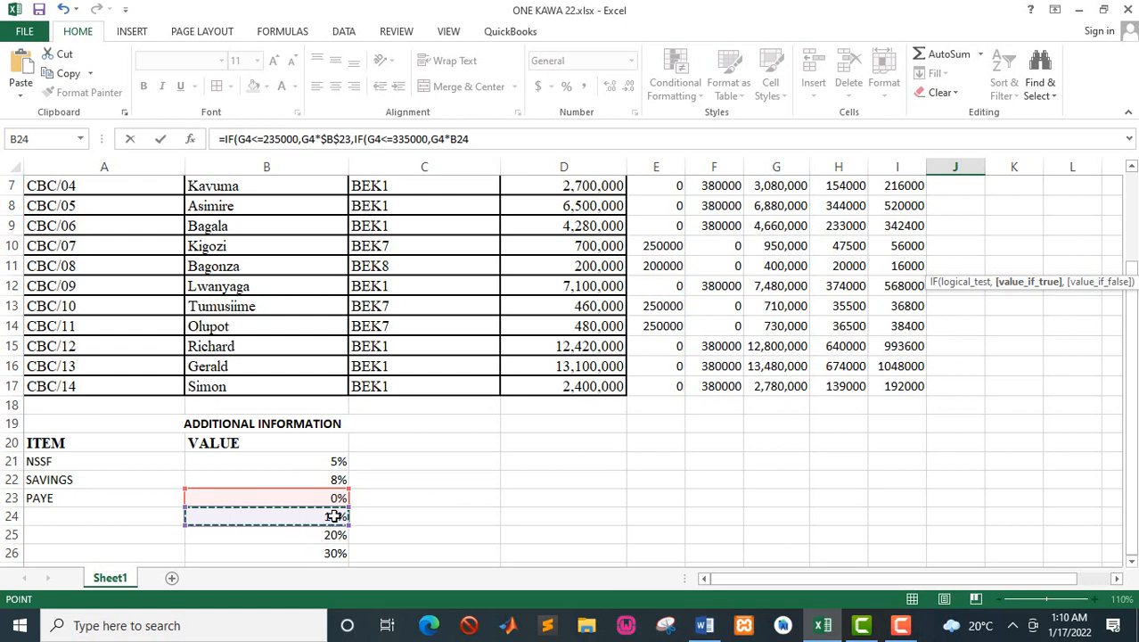
{"action": "key", "text": "F4"}
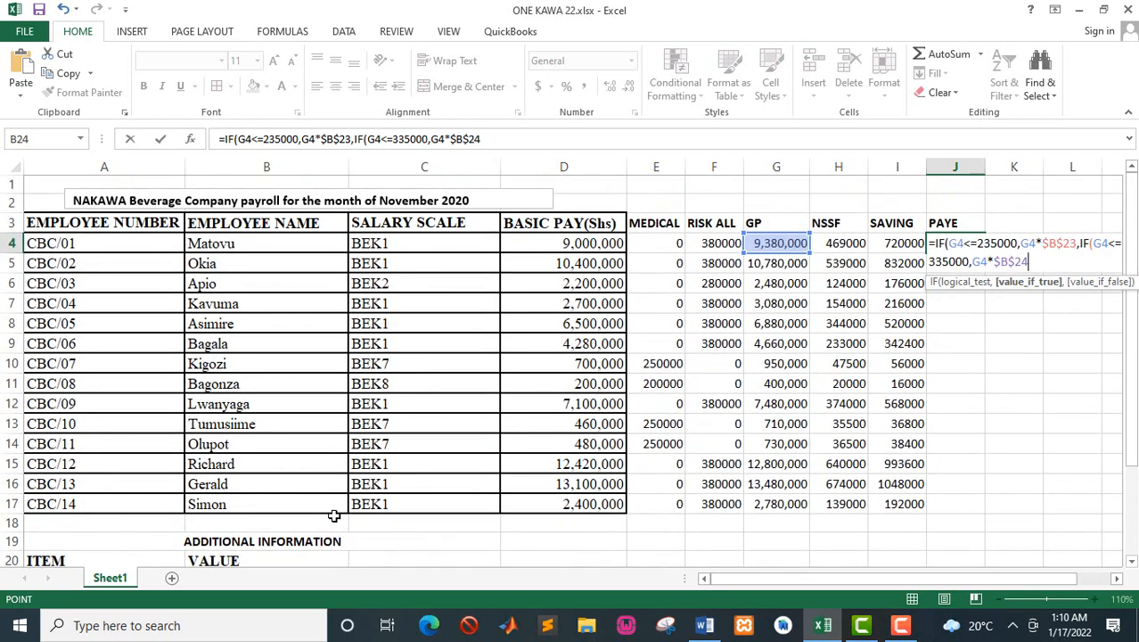
Step: Nest a third IF as the value if false in the J4 formula, testing gross pay with IF(G4<=410000
{"action": "type", "text": ","}
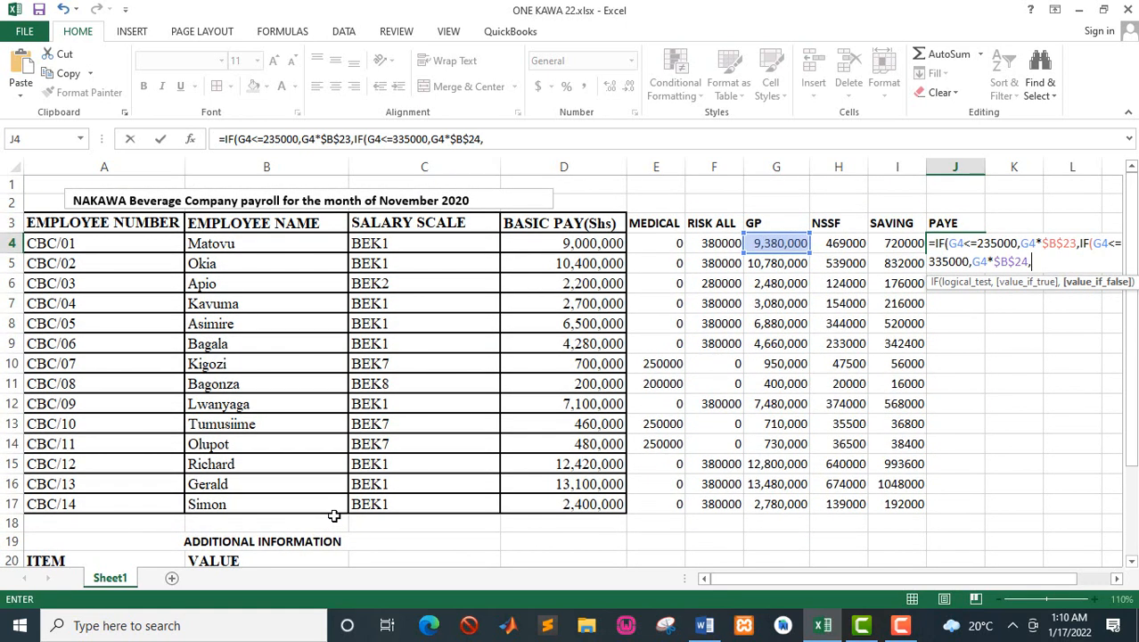
{"action": "type", "text": "IF"}
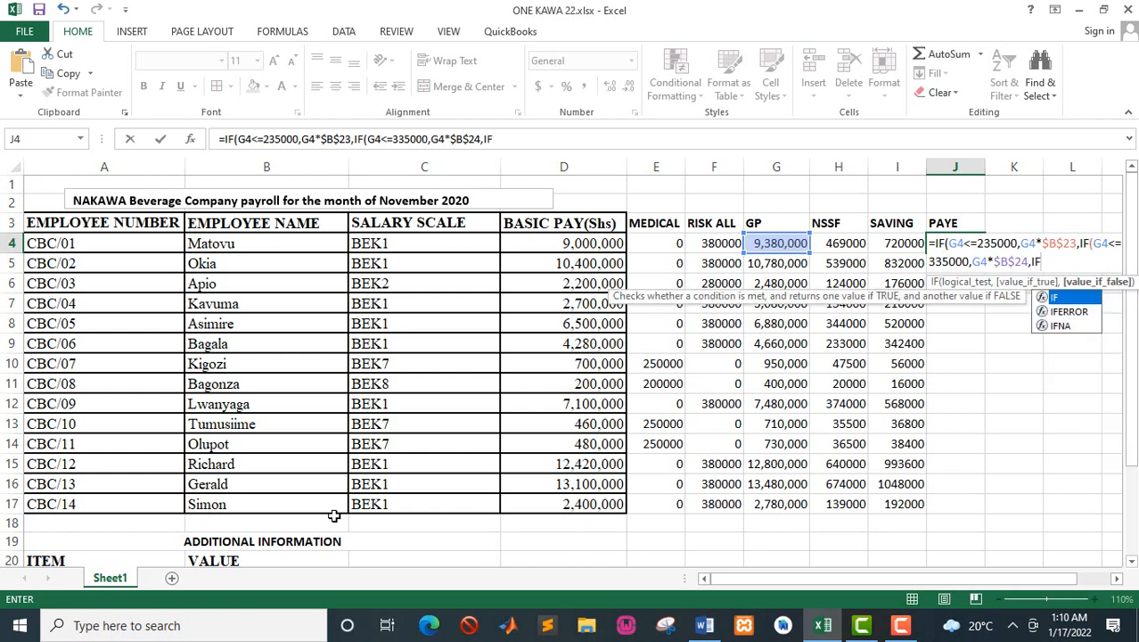
{"action": "type", "text": "("}
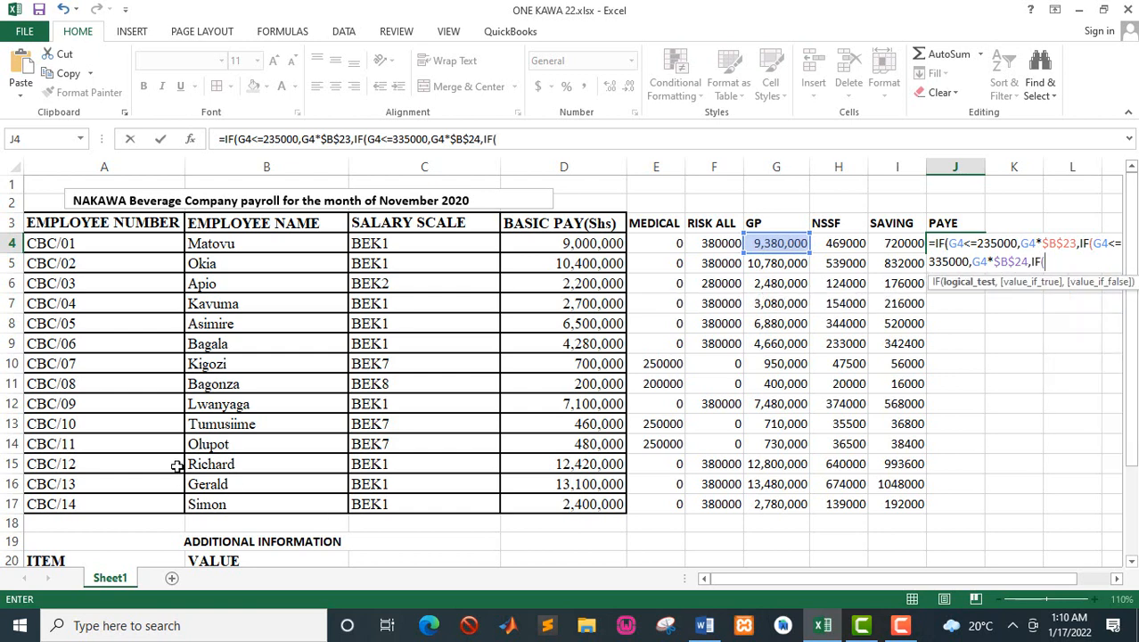
{"action": "left_click", "coordinate": [773, 242]}
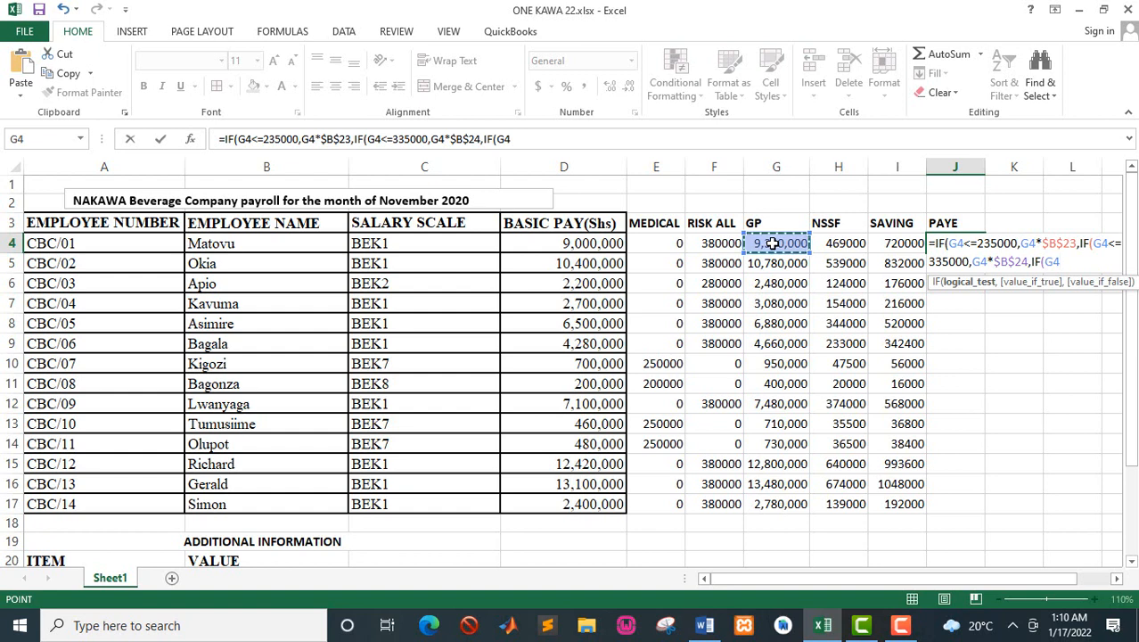
{"action": "type", "text": "<="}
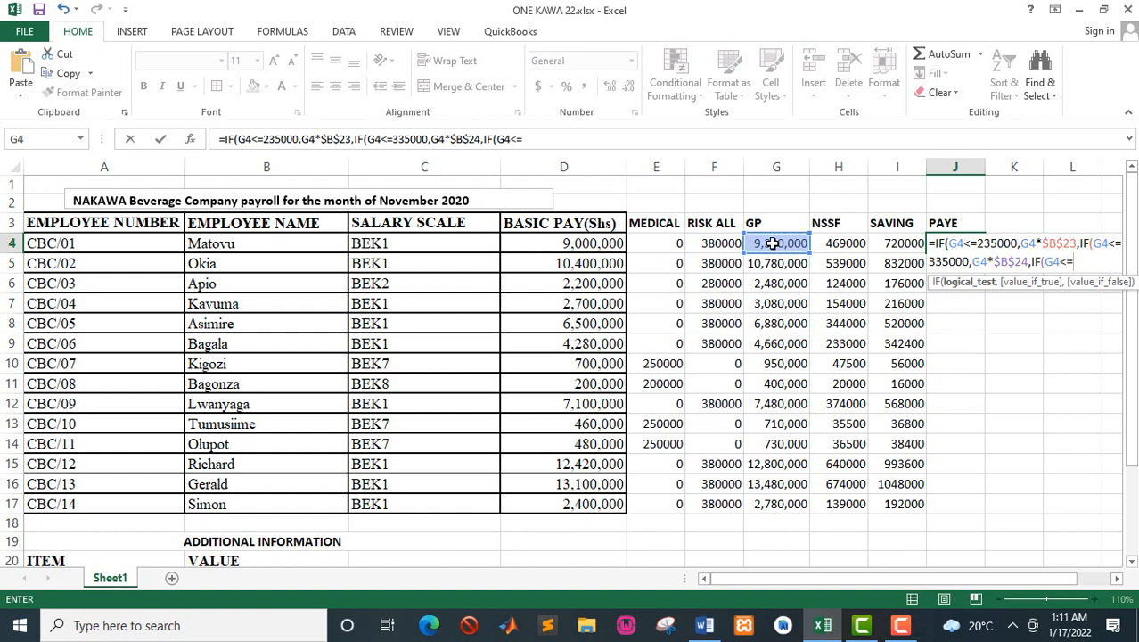
{"action": "type", "text": "410000"}
Step: Check the third band's tax in the Word manual and start its value if true in Excel's J4 formula with 10000+($B$25
{"action": "key", "text": "alt+Tab"}
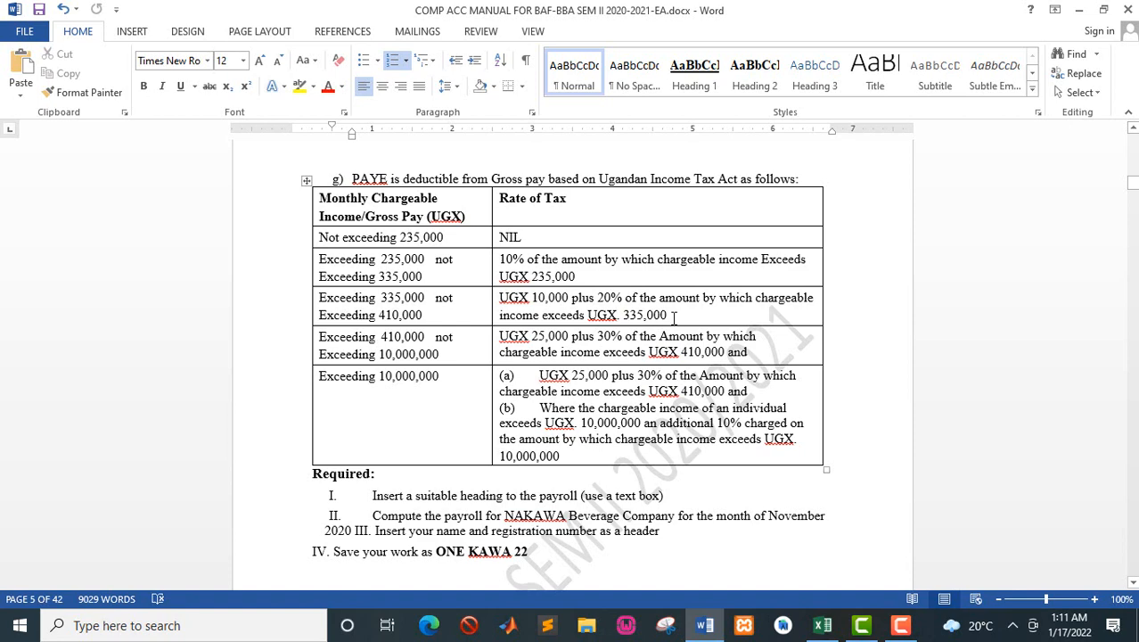
{"action": "key", "text": "alt+Tab"}
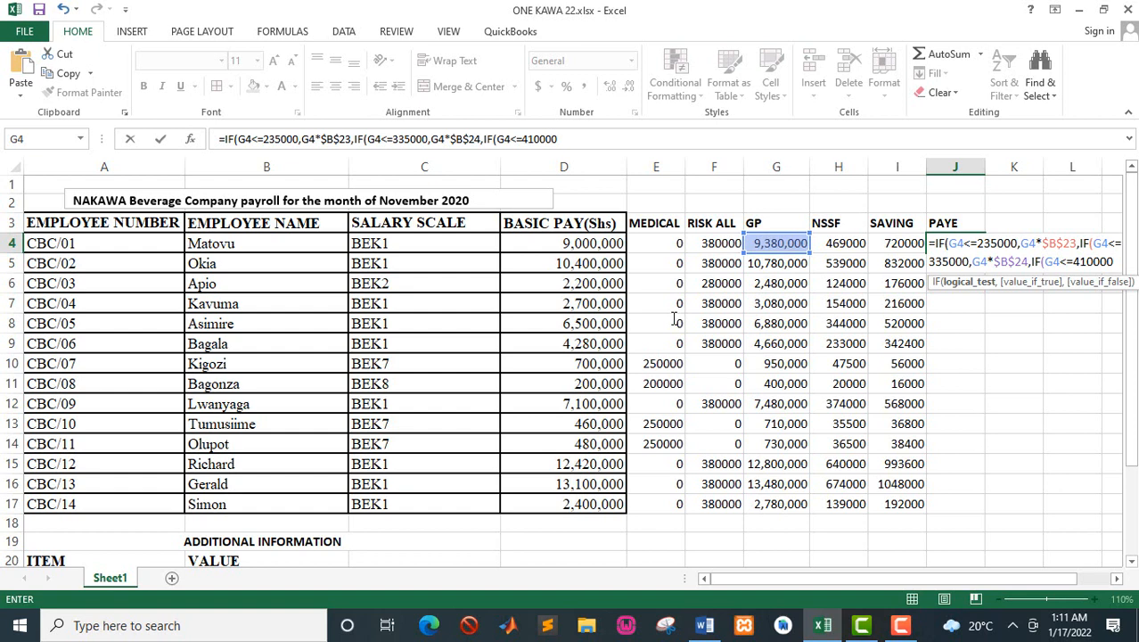
{"action": "type", "text": ","}
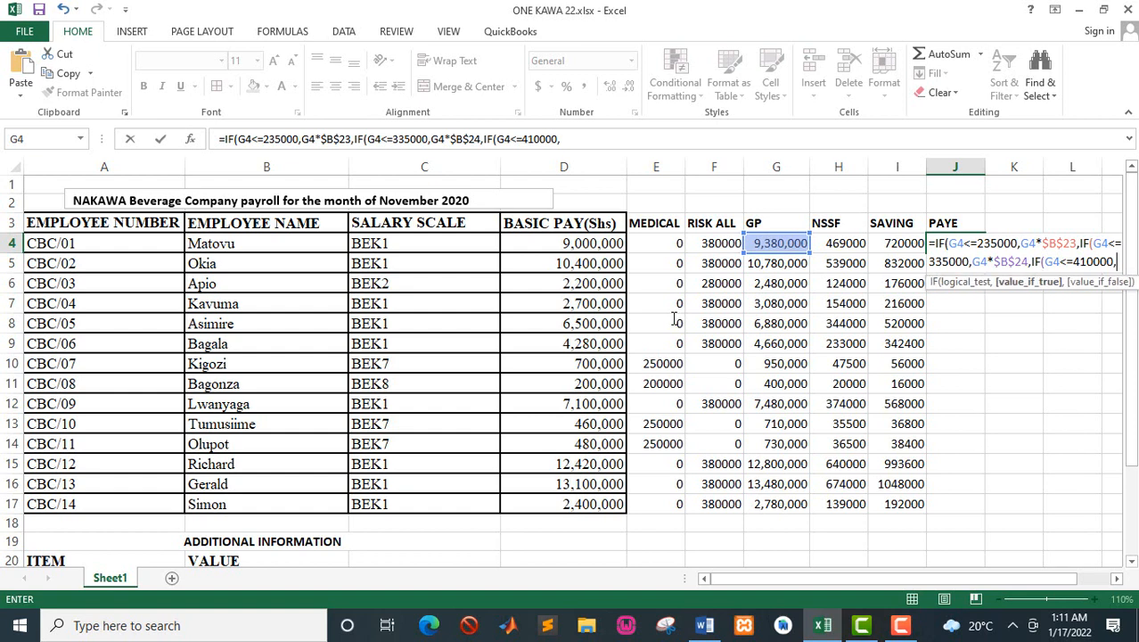
{"action": "type", "text": "10000"}
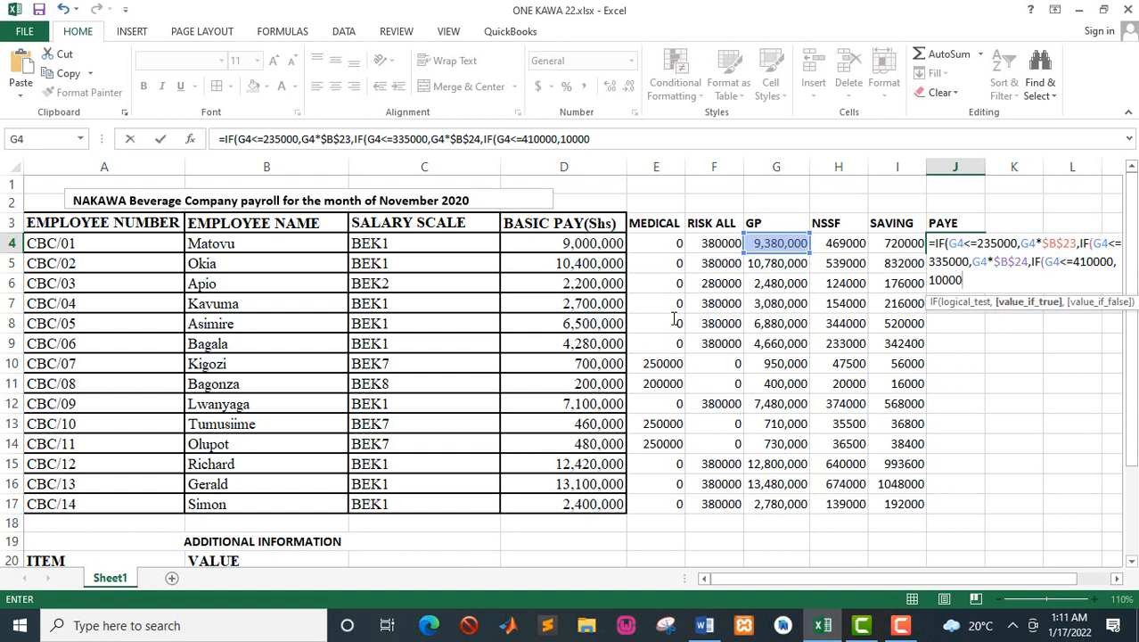
{"action": "type", "text": "+("}
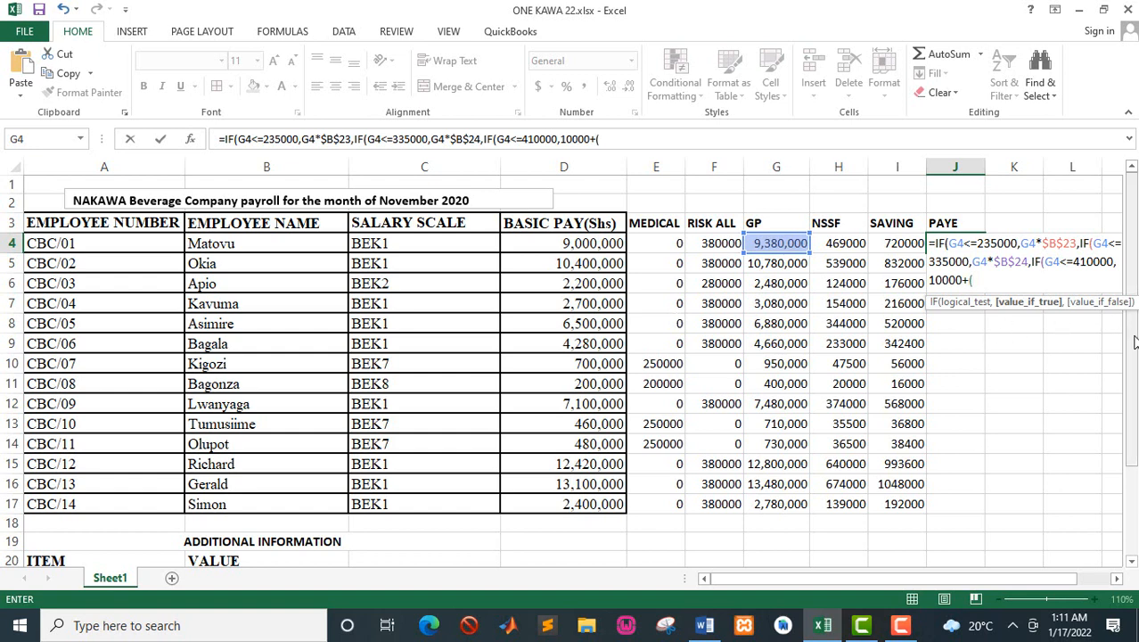
{"action": "left_click_drag", "start_coordinate": [1135, 342], "coordinate": [1135, 497]}
{"action": "left_click", "coordinate": [328, 279]}
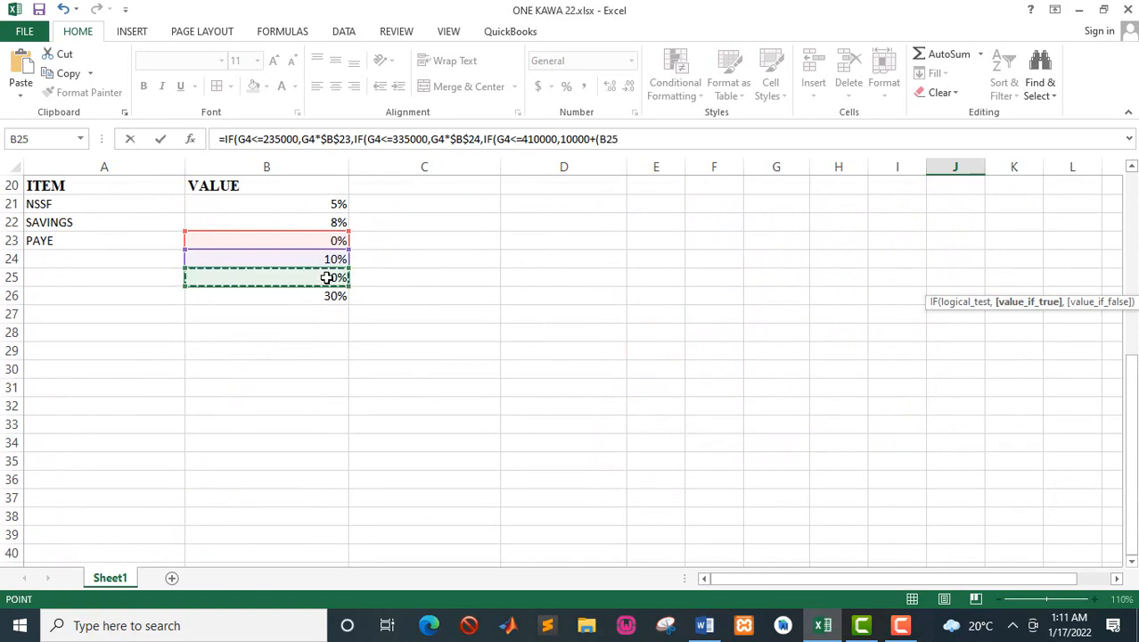
{"action": "key", "text": "F4"}
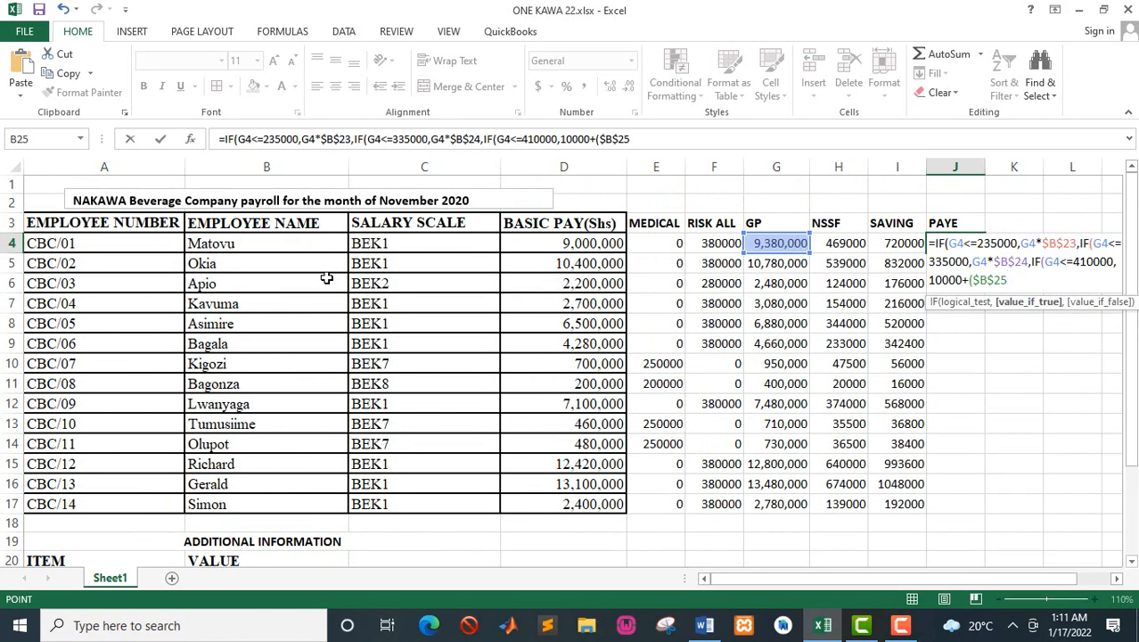
Step: Multiply the 20% rate by gross pay above the band's lower limit by adding *(G4-335000)), to the J4 formula
{"action": "type", "text": "*("}
{"action": "left_click", "coordinate": [769, 241]}
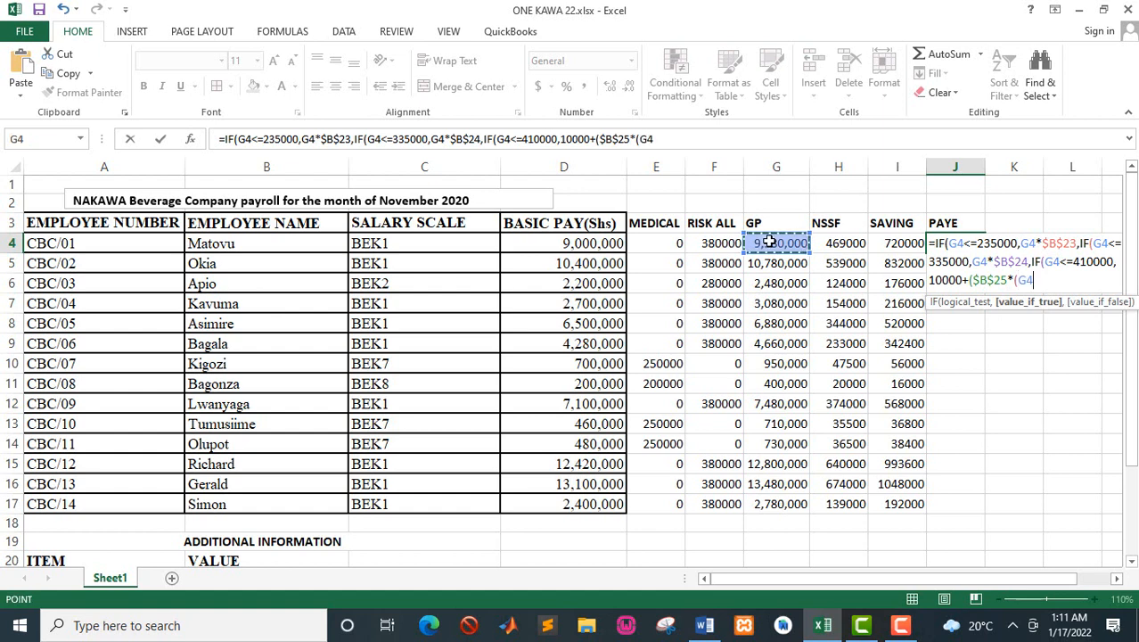
{"action": "type", "text": "-3"}
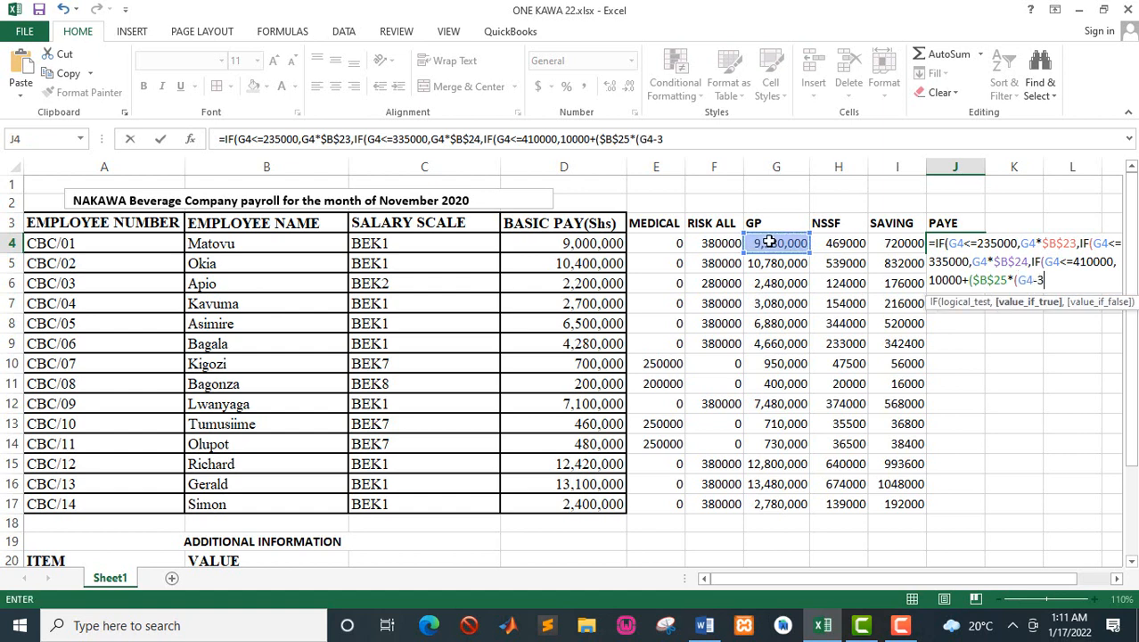
{"action": "type", "text": "35000"}
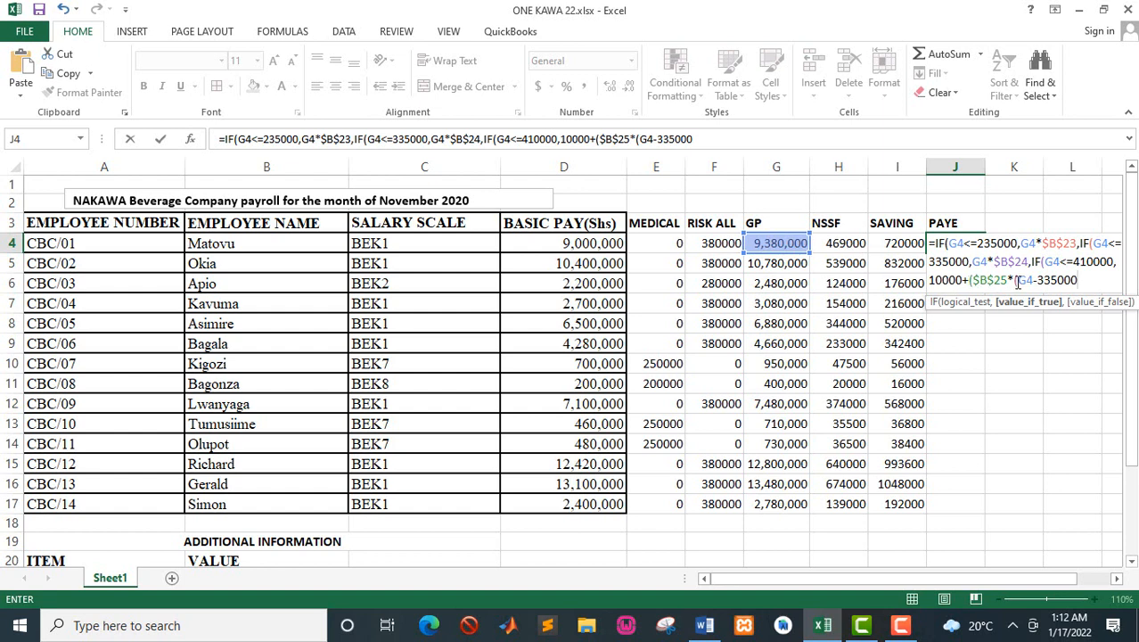
{"action": "type", "text": ")),"}
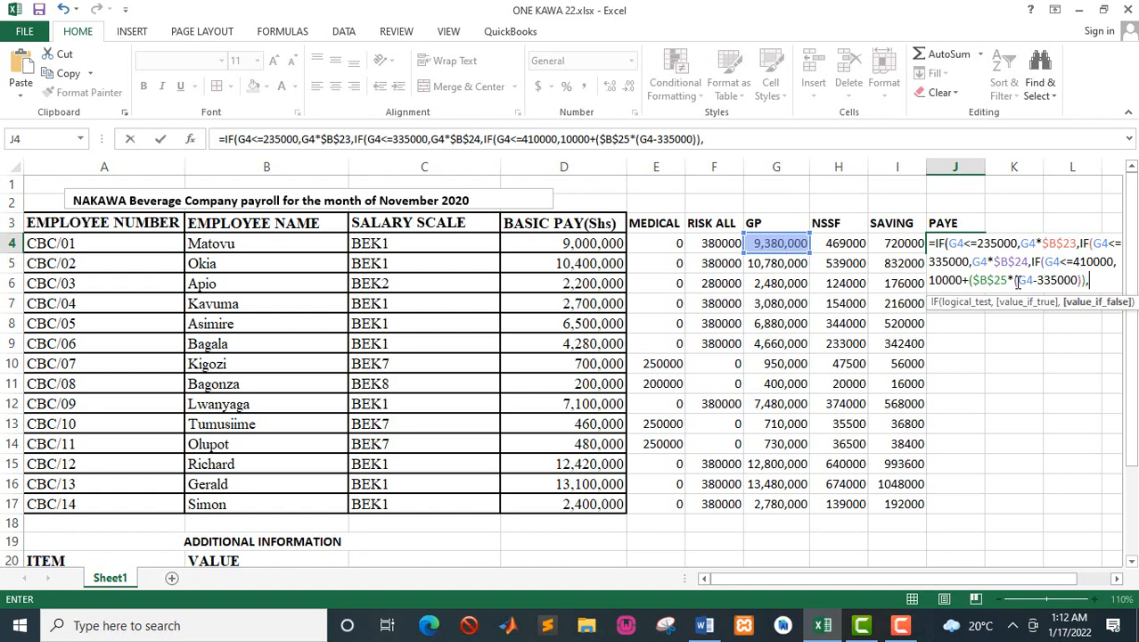
{"action": "type", "text": "IF"}
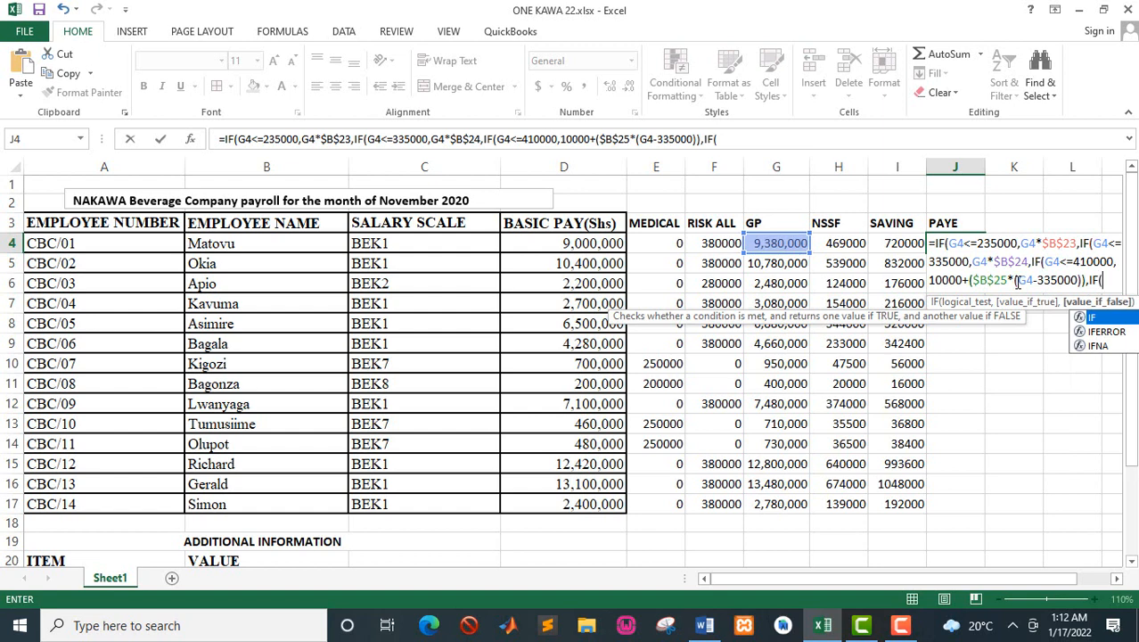
{"action": "type", "text": "("}
Step: Nest a fourth IF with the test IF(G4<=10000000, in Excel's J4 formula, checking the band's upper limit in the Word manual
{"action": "left_click", "coordinate": [784, 240]}
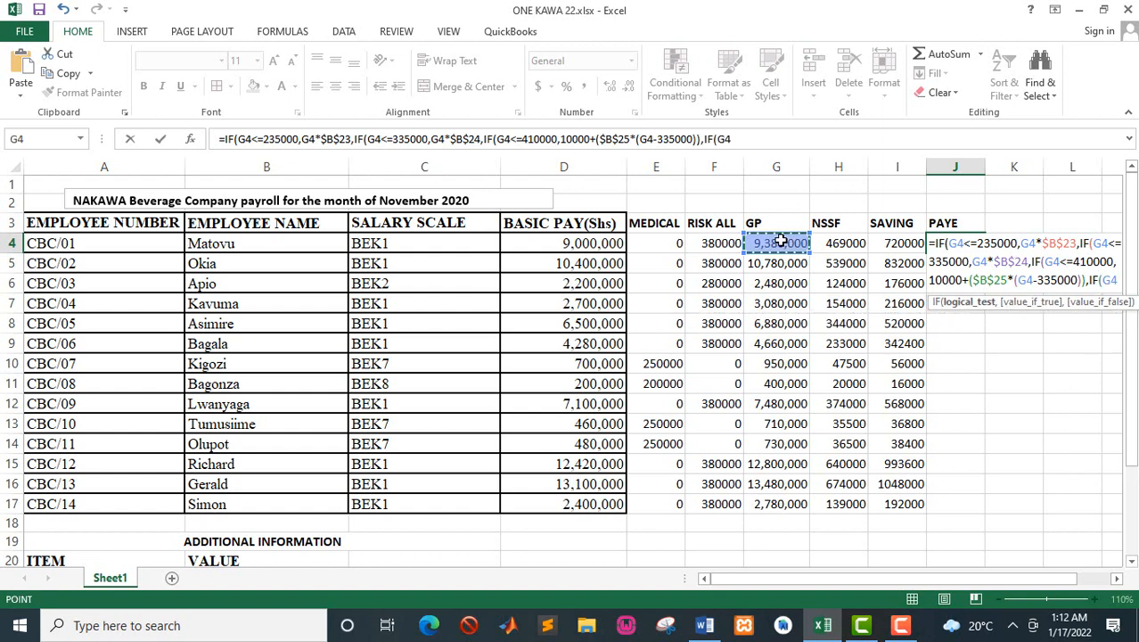
{"action": "type", "text": "<="}
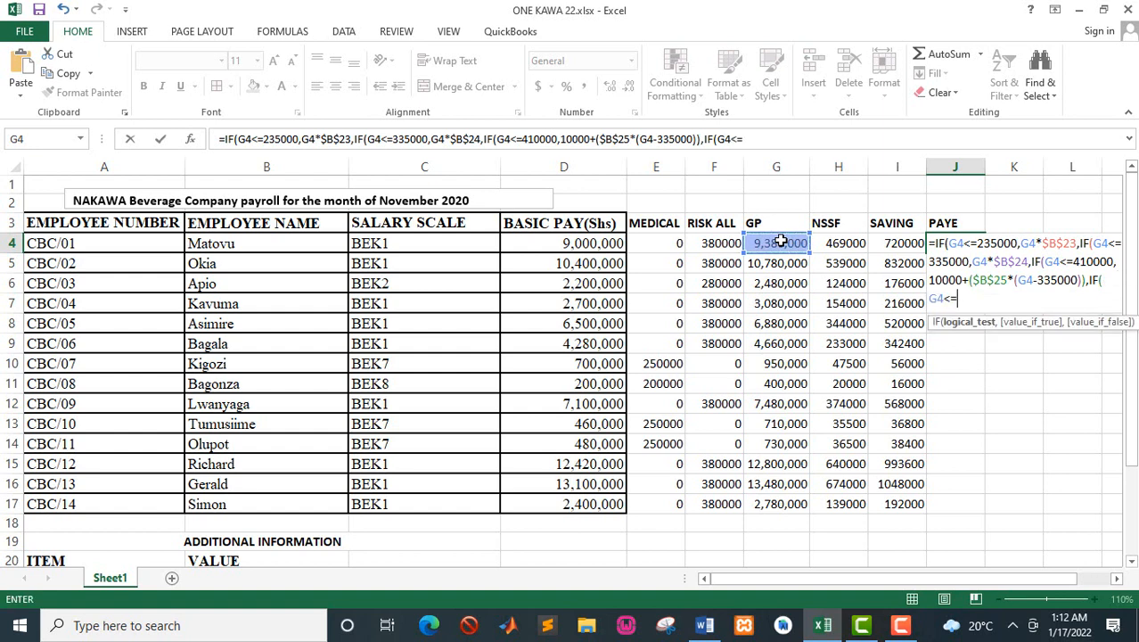
{"action": "key", "text": "alt+Tab"}
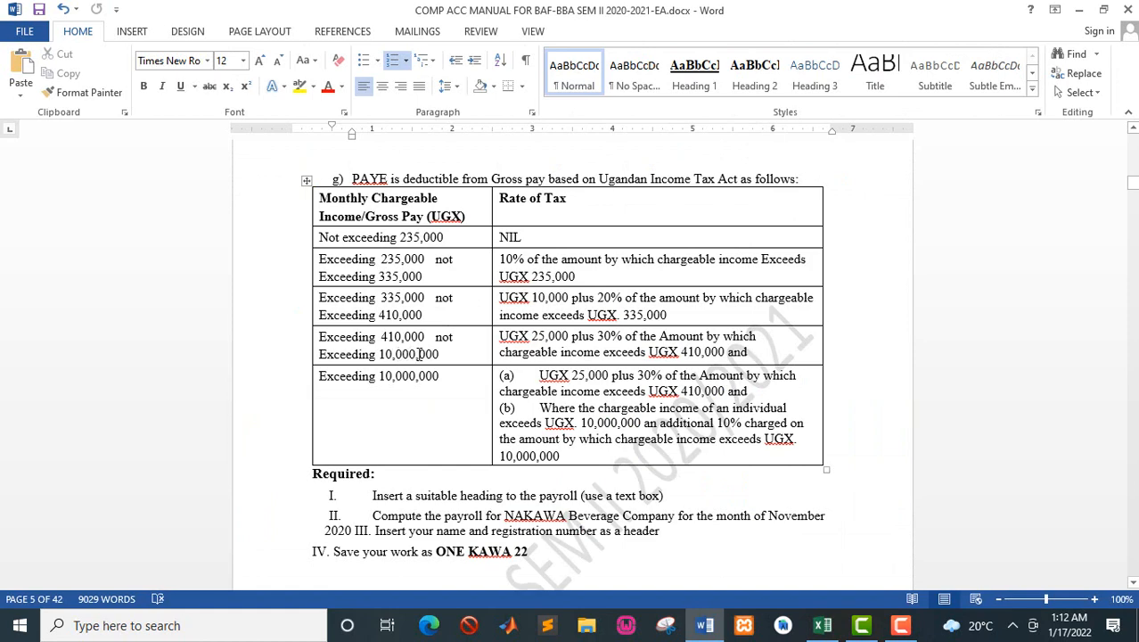
{"action": "key", "text": "alt+Tab"}
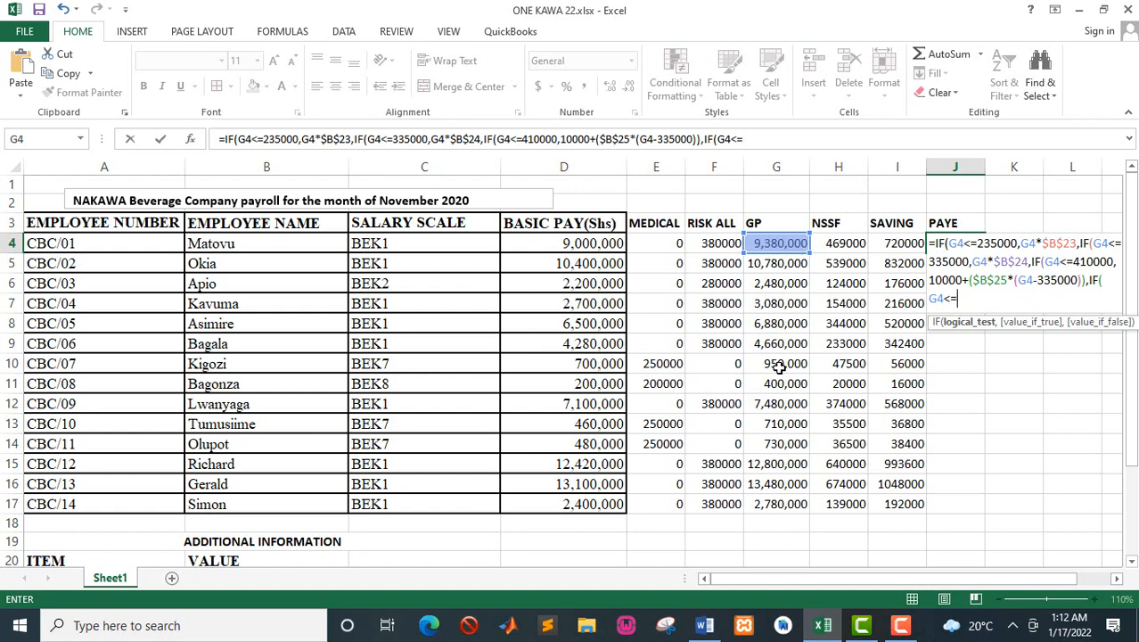
{"action": "type", "text": "10000000"}
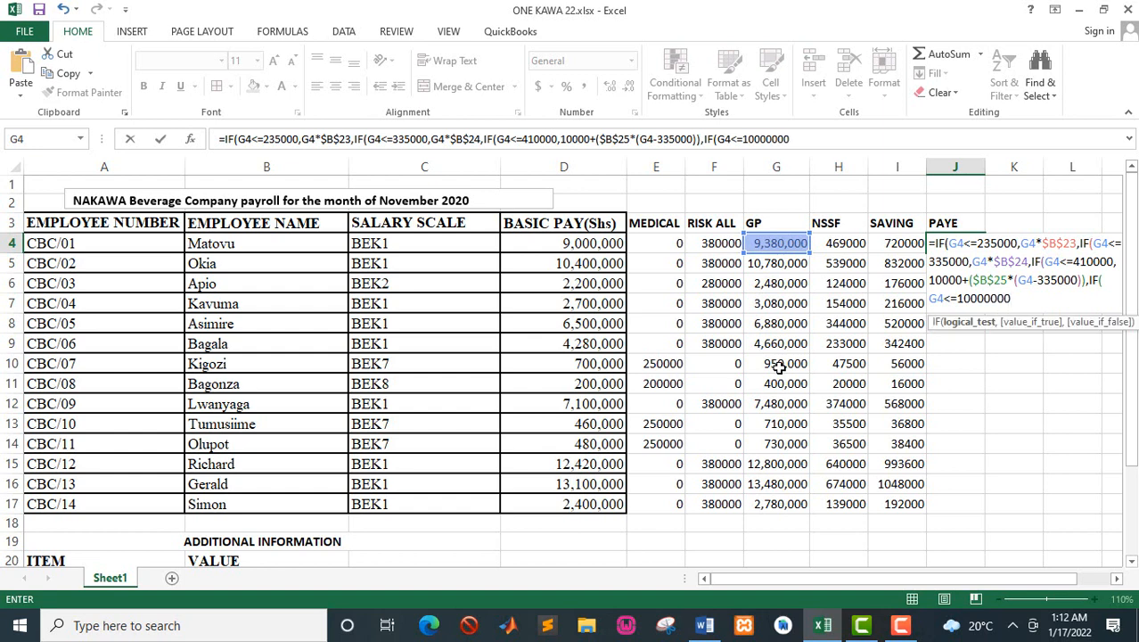
{"action": "type", "text": ","}
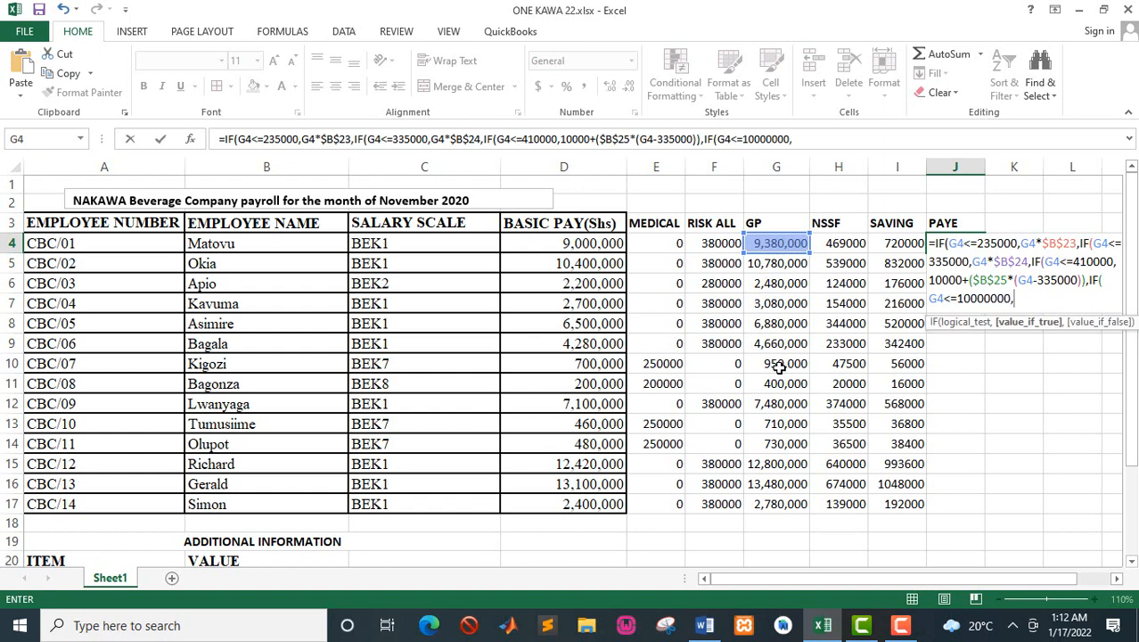
Step: Check the fourth band's tax in the Word manual and start its value if true in Excel's J4 formula with 25000+($B$26
{"action": "key", "text": "alt+Tab"}
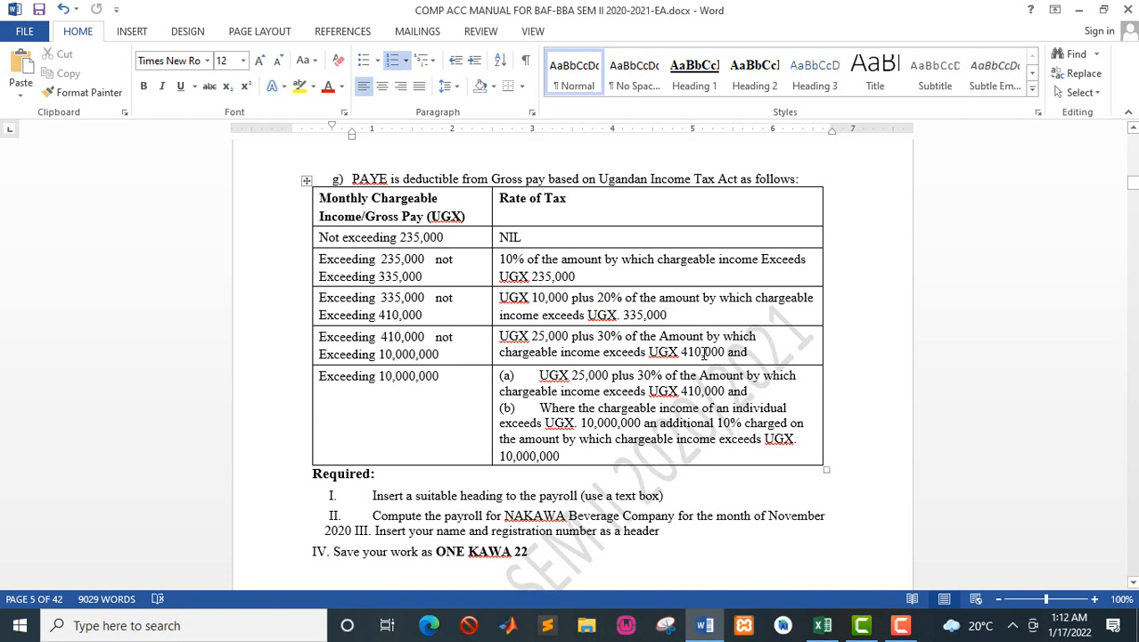
{"action": "key", "text": "alt+Tab"}
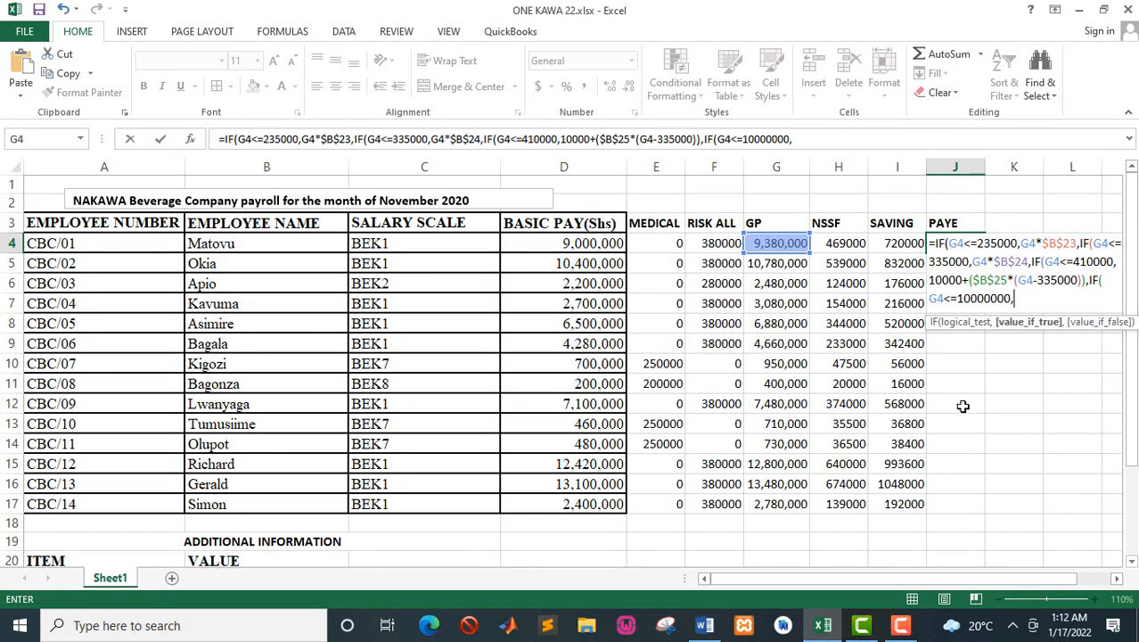
{"action": "type", "text": "25000+("}
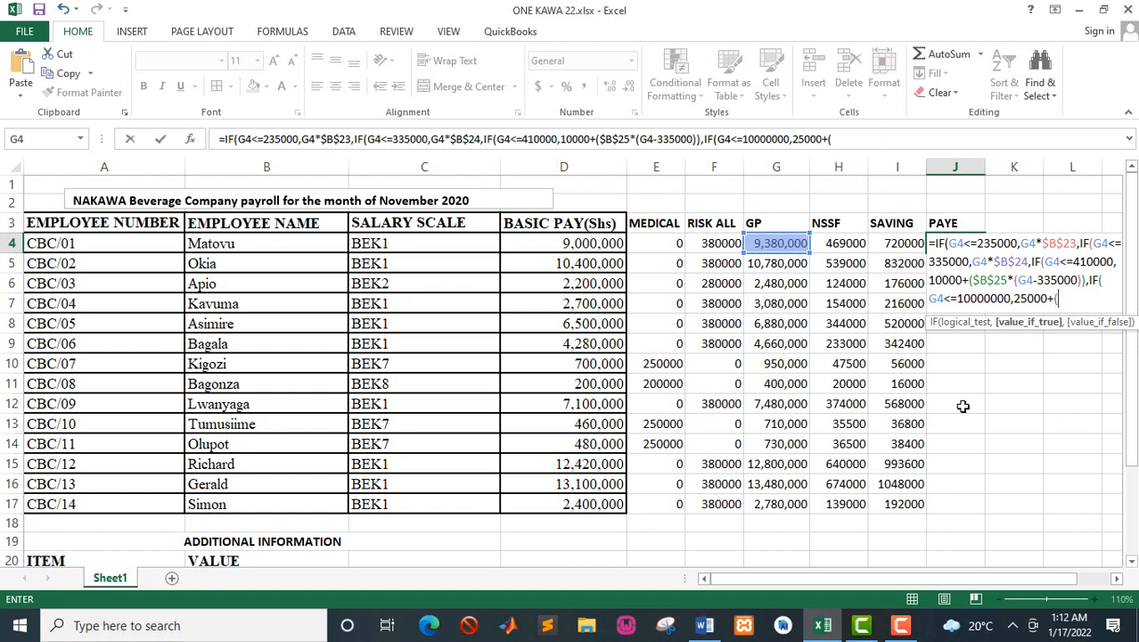
{"action": "left_click_drag", "start_coordinate": [1132, 410], "coordinate": [1132, 437]}
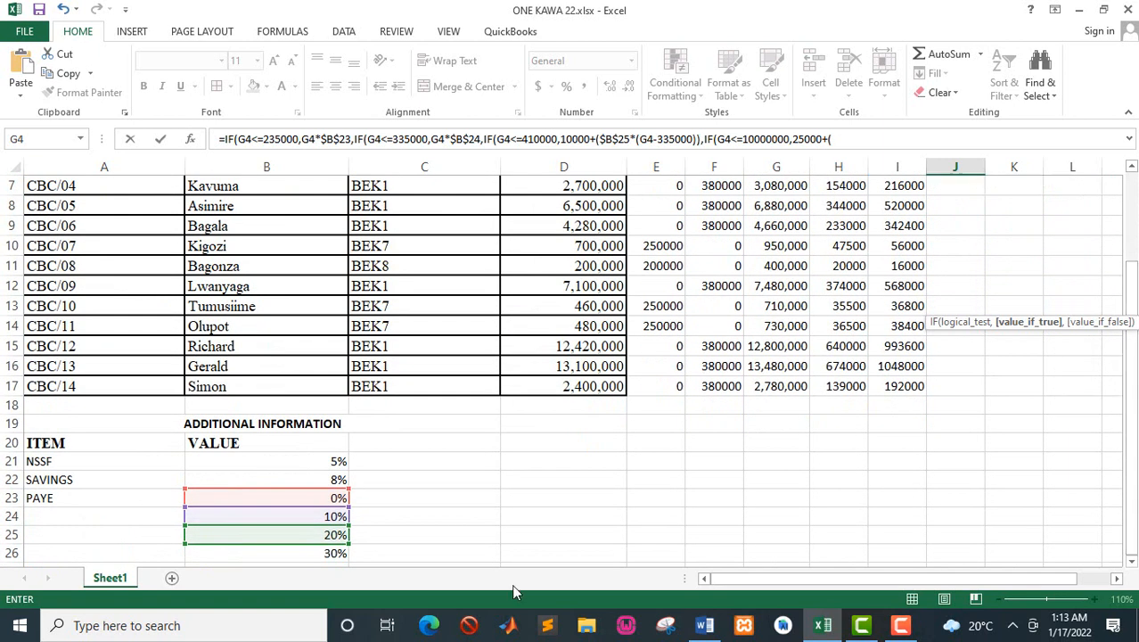
{"action": "left_click", "coordinate": [316, 552]}
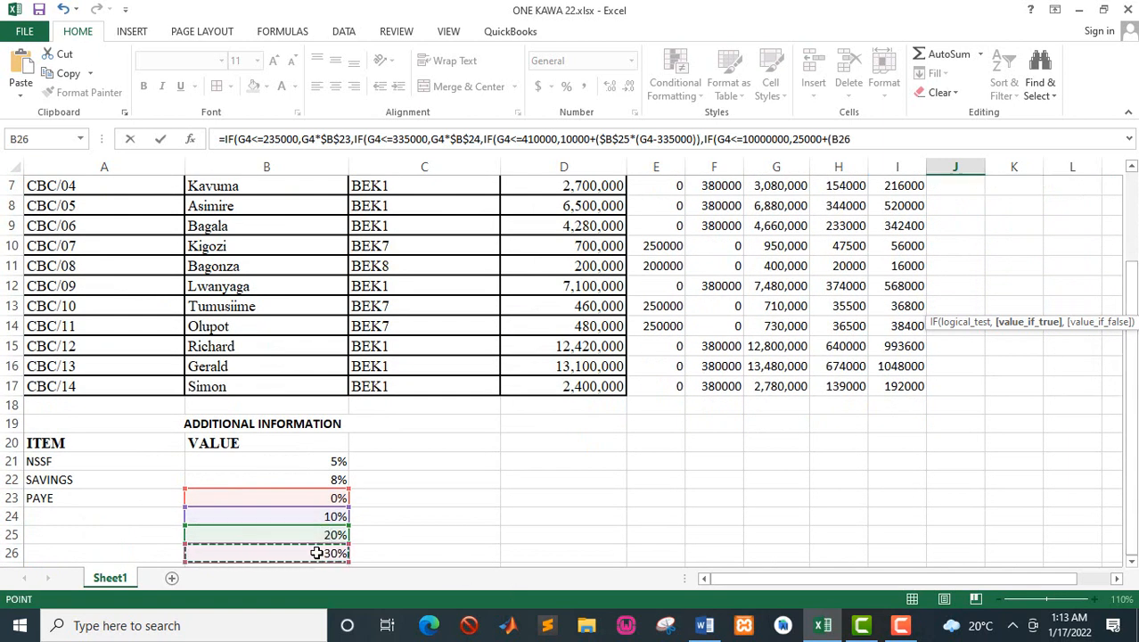
{"action": "key", "text": "F4"}
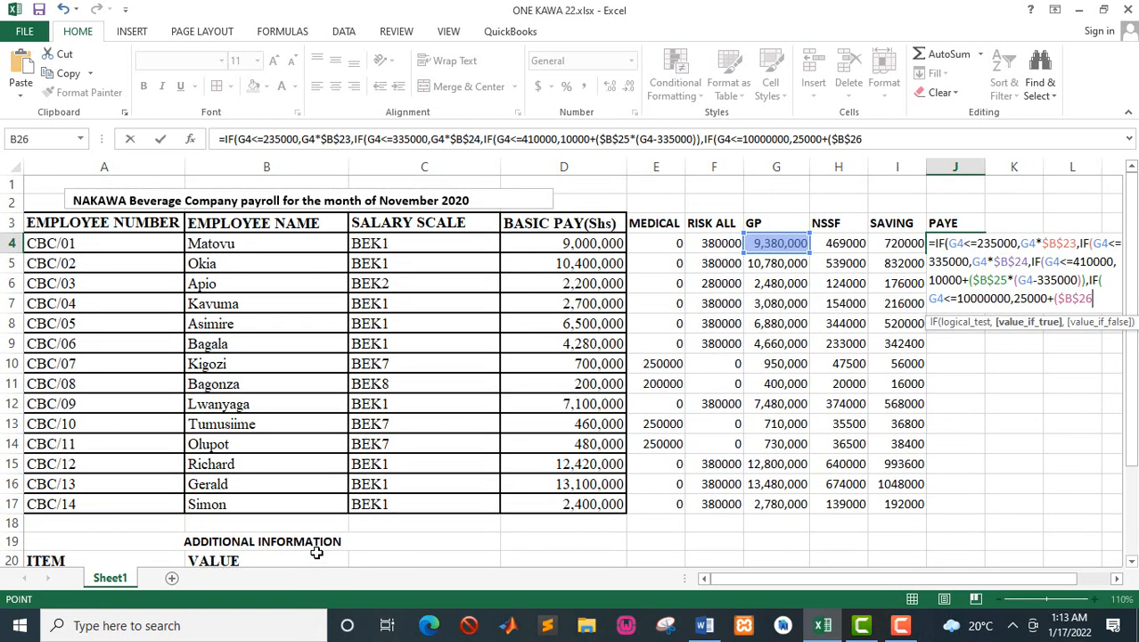
Step: Complete the fourth band's value if true by adding *(G4-410000)), to the J4 formula
{"action": "type", "text": "*("}
{"action": "left_click", "coordinate": [778, 242]}
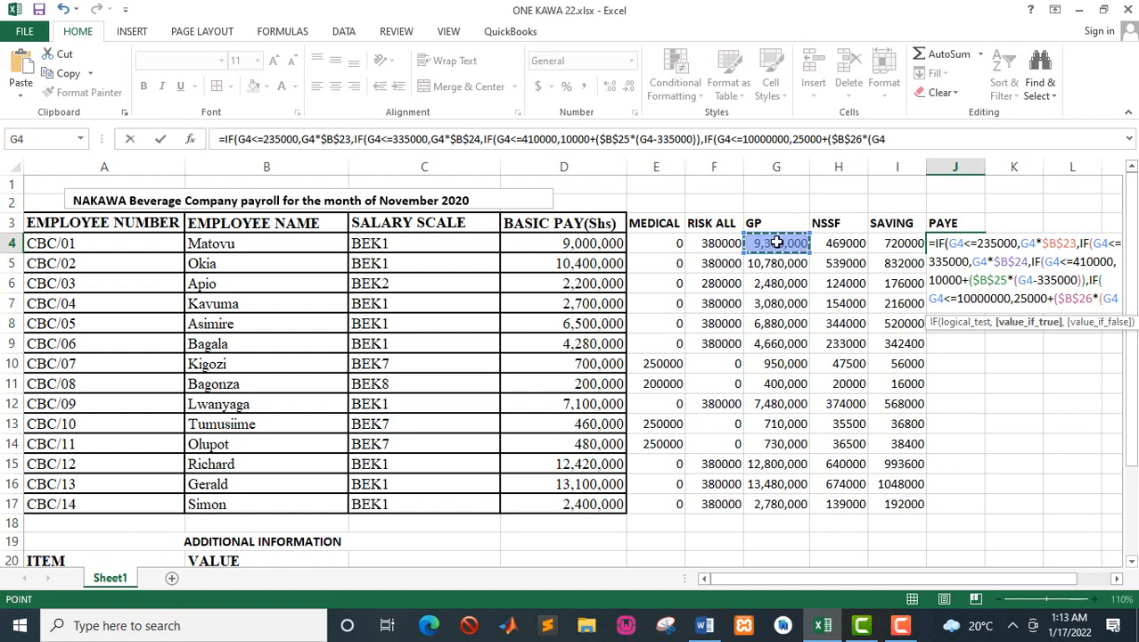
{"action": "type", "text": "-41"}
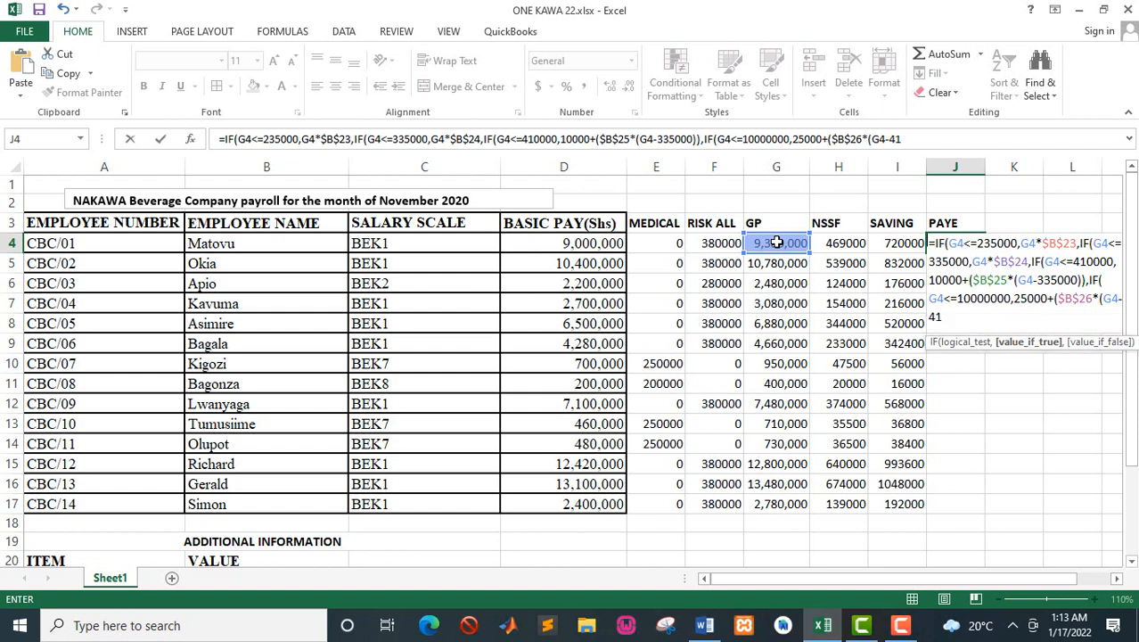
{"action": "type", "text": "0000"}
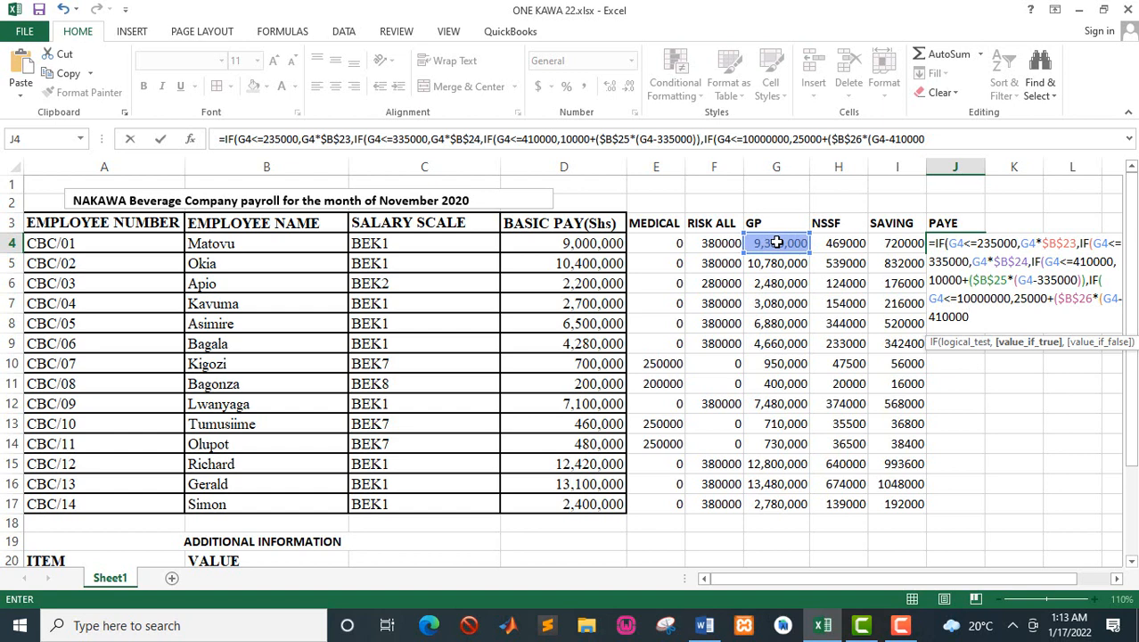
{"action": "type", "text": ")),"}
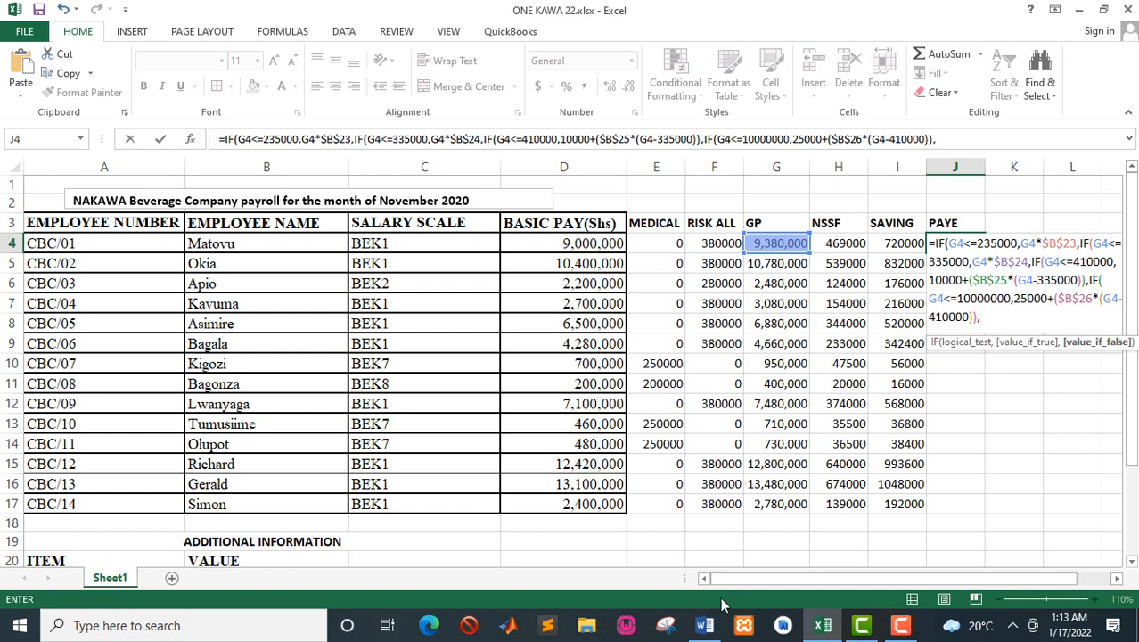
Step: Check the top band's tax in the Word manual and start the value if false in Excel's J4 formula with 25000+($B$26
{"action": "left_click", "coordinate": [705, 625]}
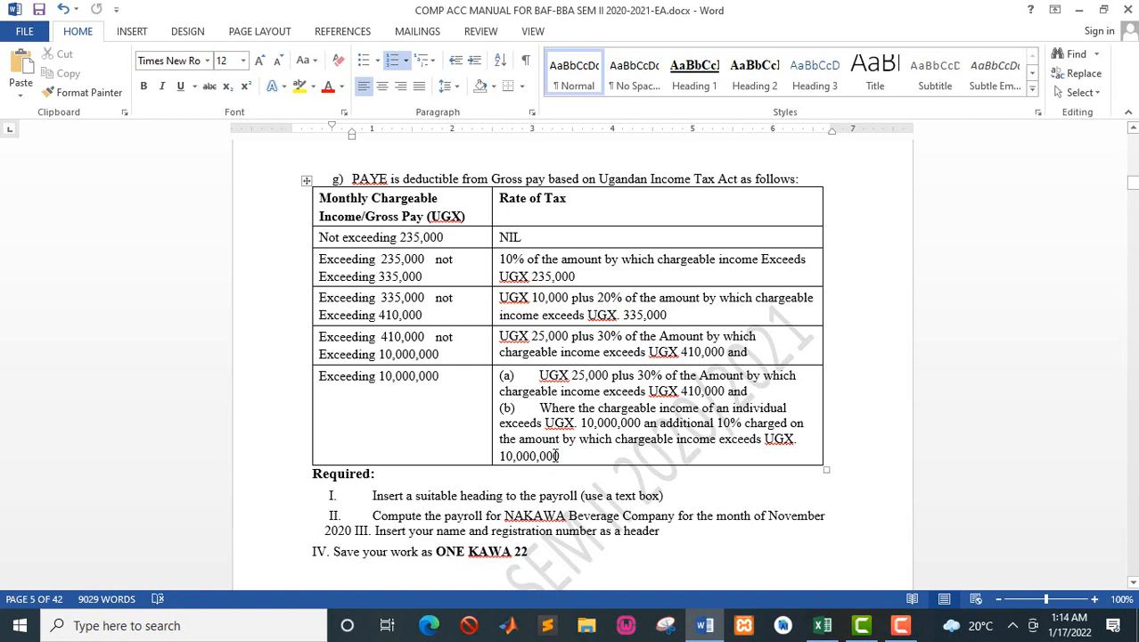
{"action": "key", "text": "alt+Tab"}
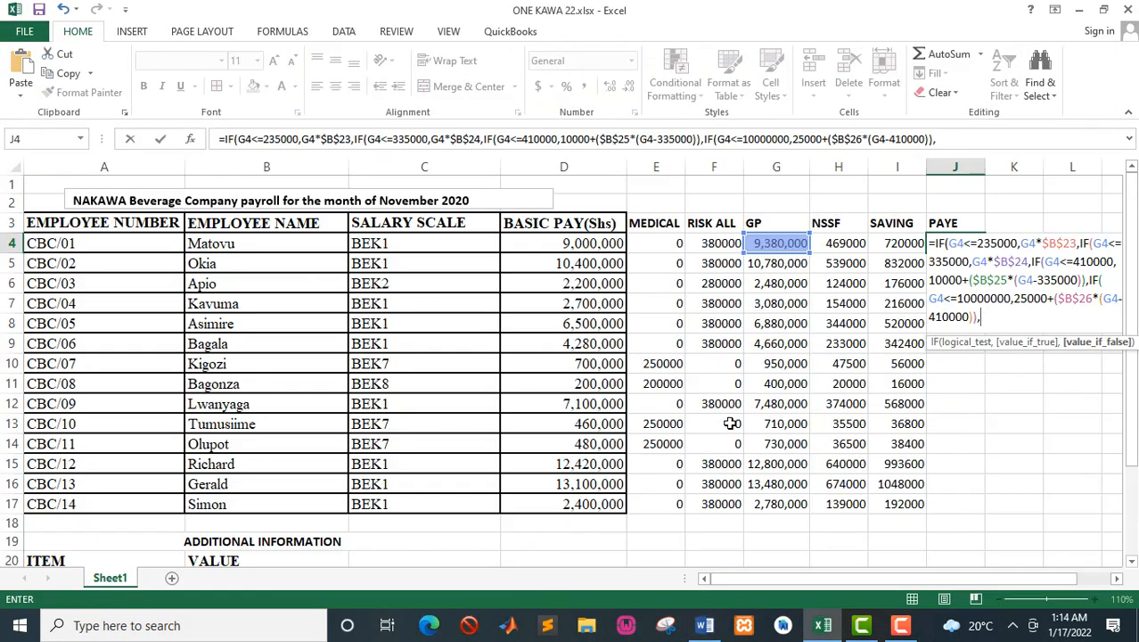
{"action": "type", "text": "25000+("}
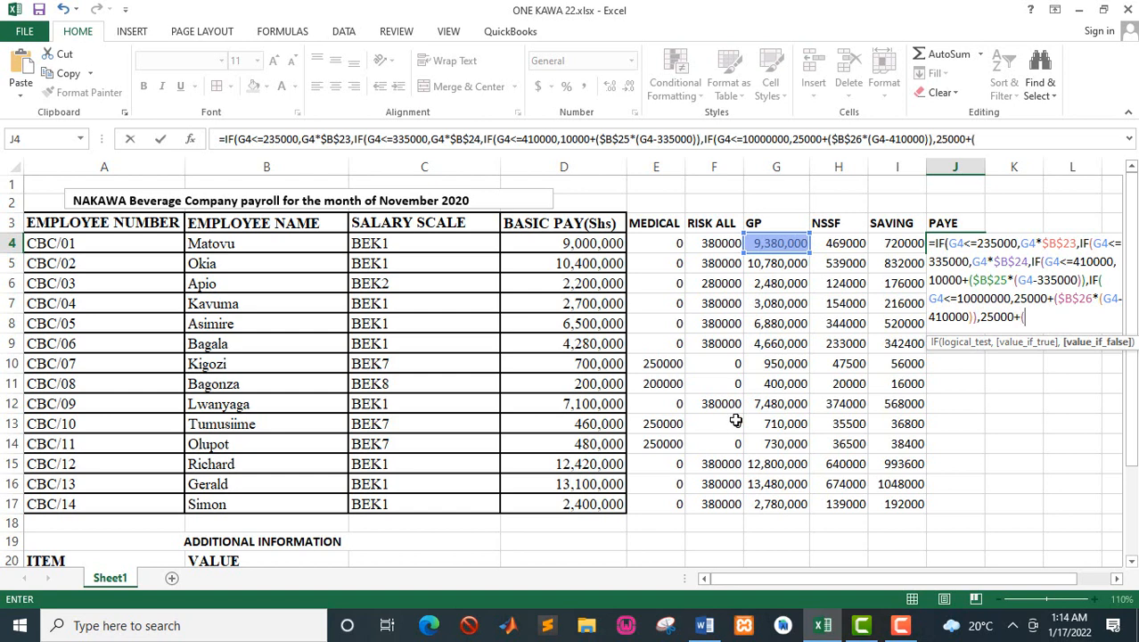
{"action": "left_click_drag", "start_coordinate": [1132, 449], "coordinate": [1133, 457]}
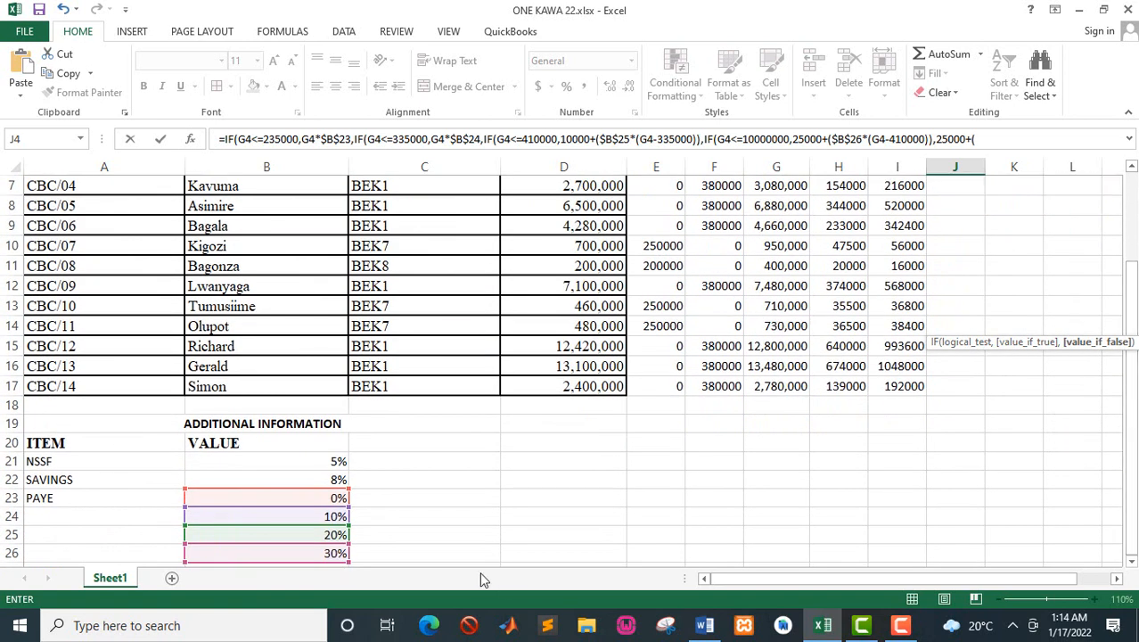
{"action": "left_click", "coordinate": [324, 554]}
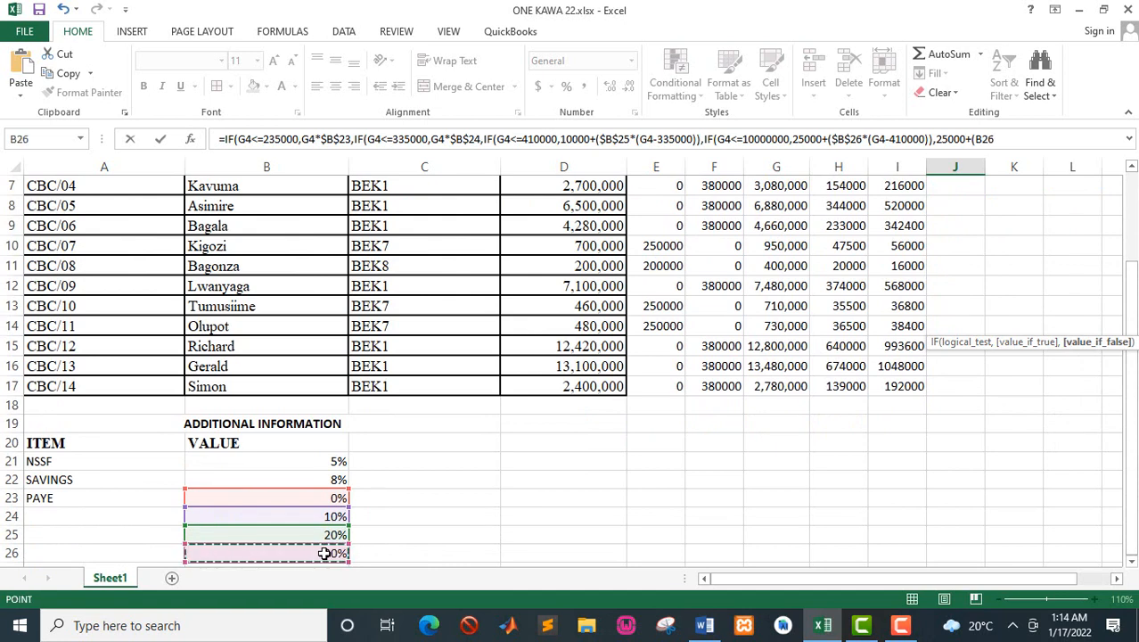
{"action": "key", "text": "F4"}
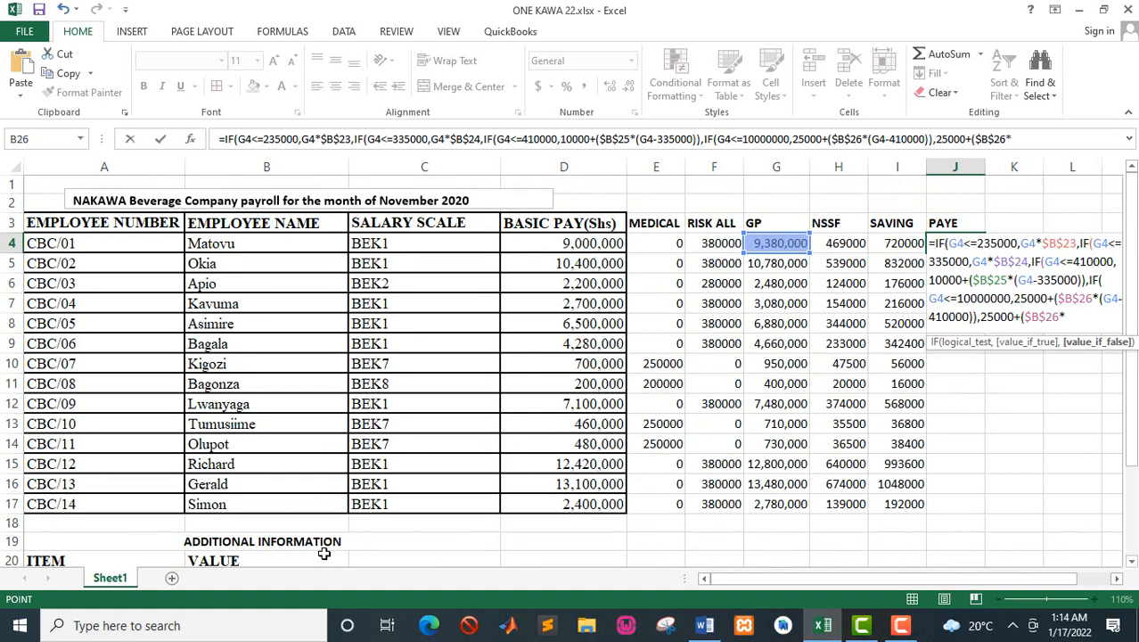
Step: Extend the J4 formula with *(G4 to multiply the 30% rate by gross pay
{"action": "type", "text": "*("}
{"action": "left_click", "coordinate": [778, 240]}
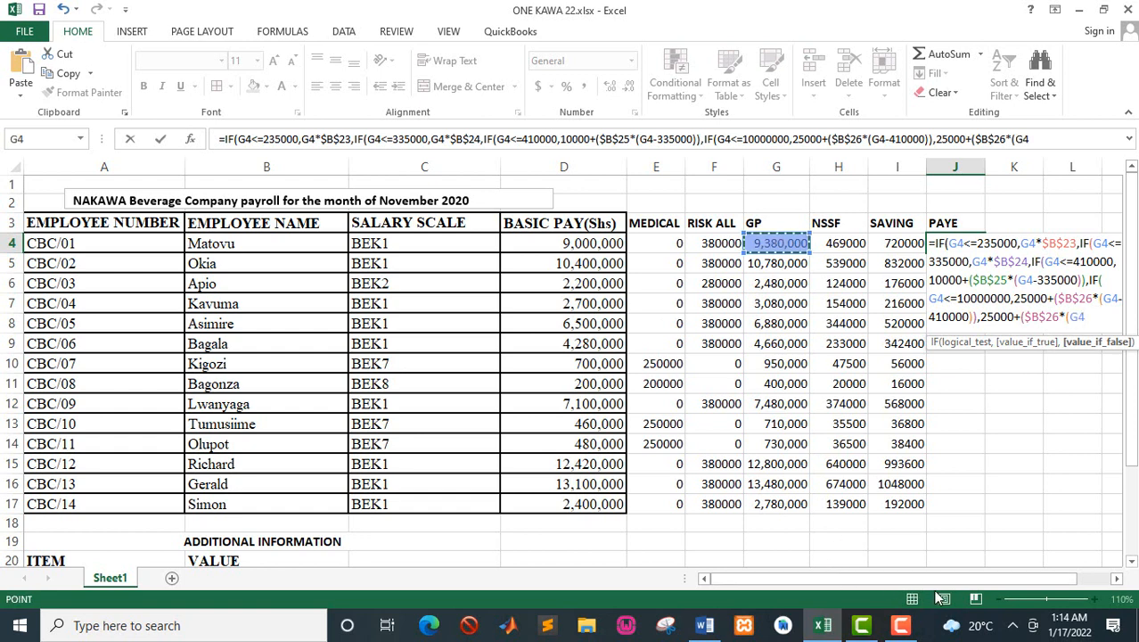
{"action": "right_click", "coordinate": [1118, 580]}
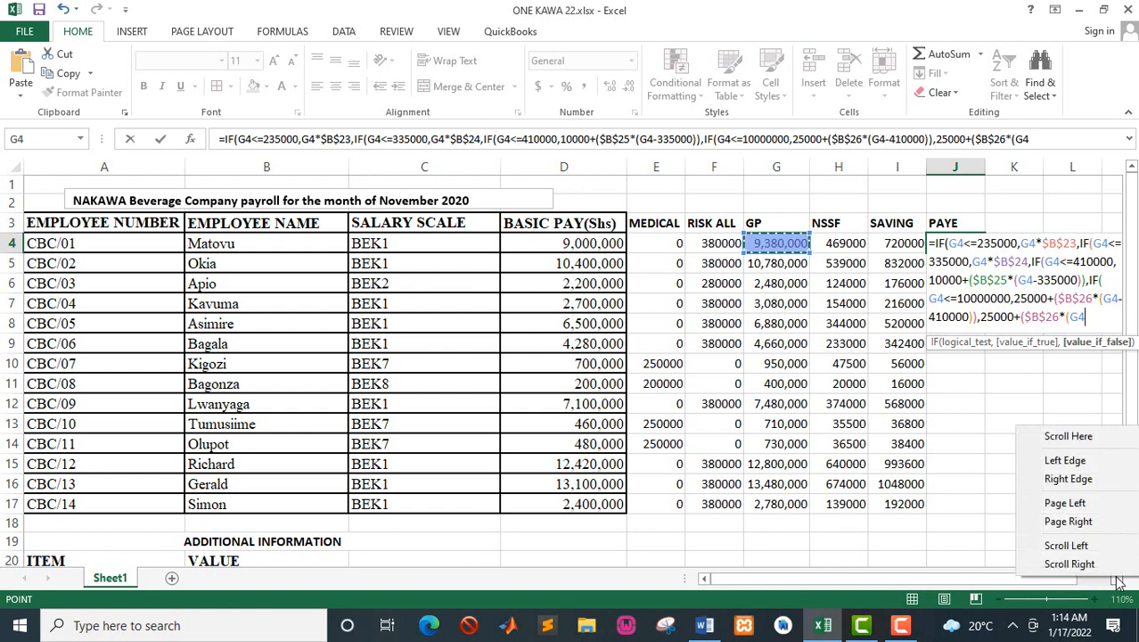
{"action": "left_click", "coordinate": [1095, 326]}
{"action": "right_click", "coordinate": [1096, 326]}
{"action": "right_click", "coordinate": [1094, 318]}
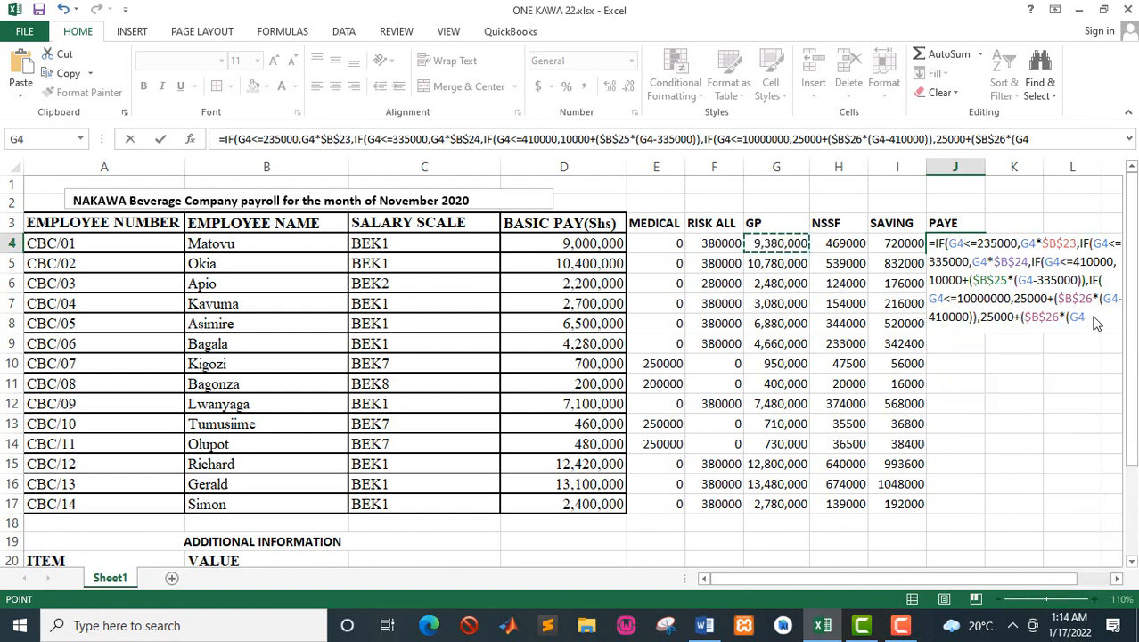
{"action": "right_click", "coordinate": [1094, 316]}
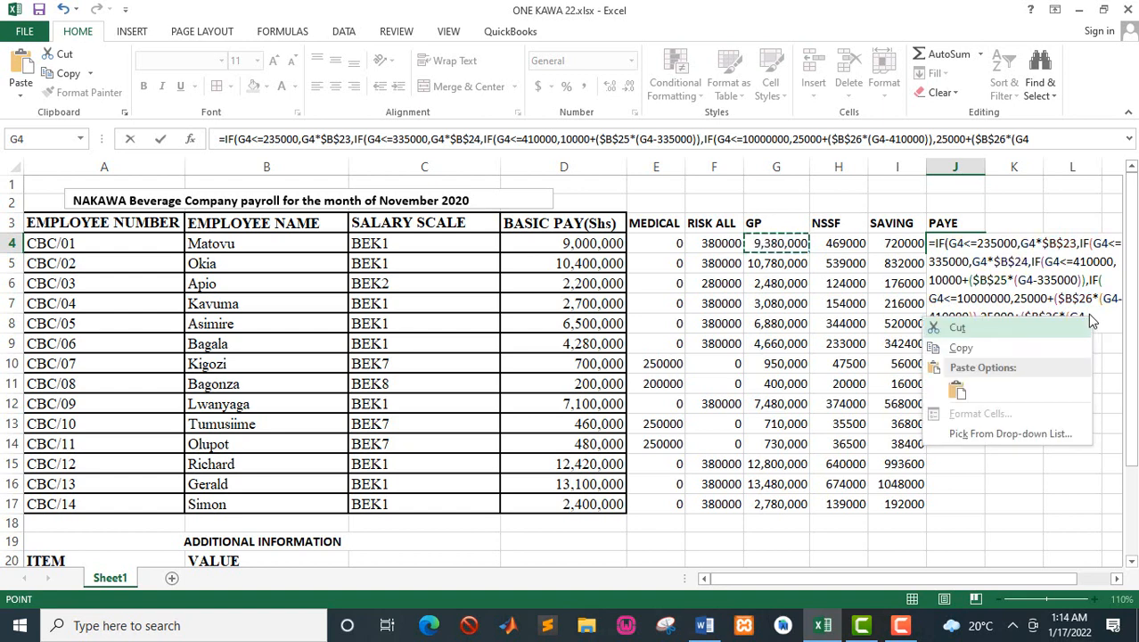
Step: Complete the 30% part of the top band in the J4 formula by adding -410000))
{"action": "left_click", "coordinate": [1090, 318]}
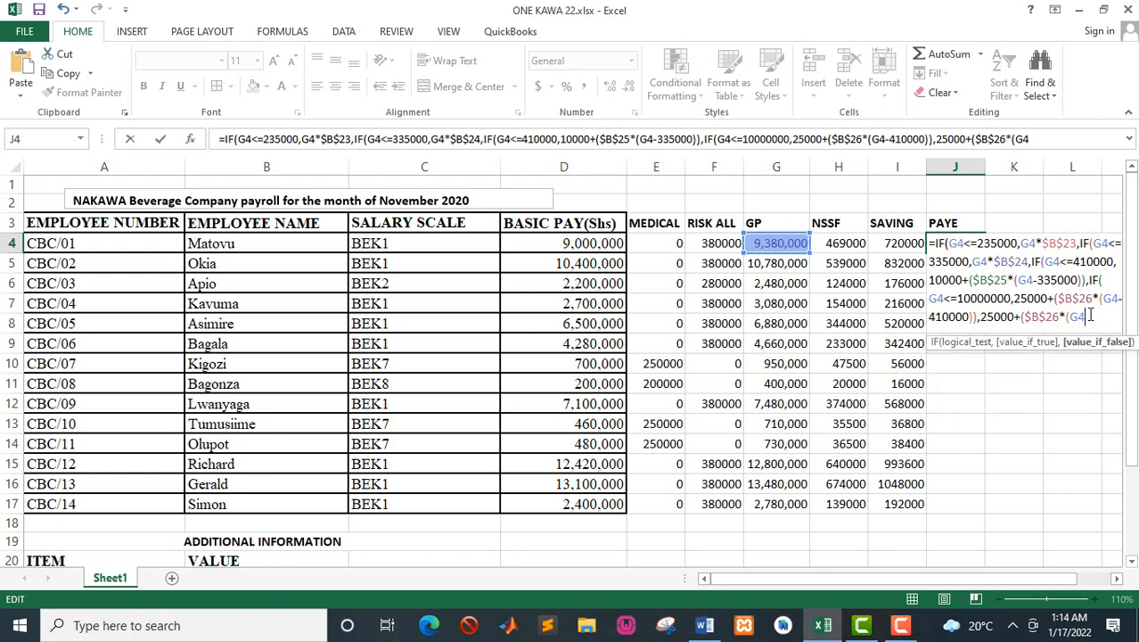
{"action": "type", "text": "-410000"}
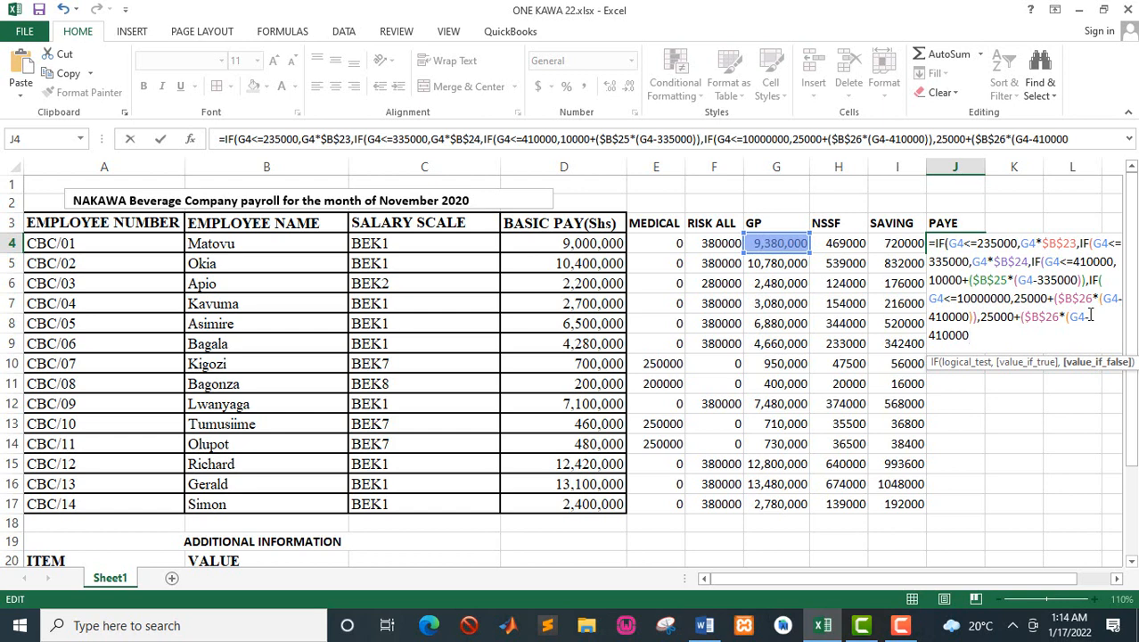
{"action": "type", "text": "))"}
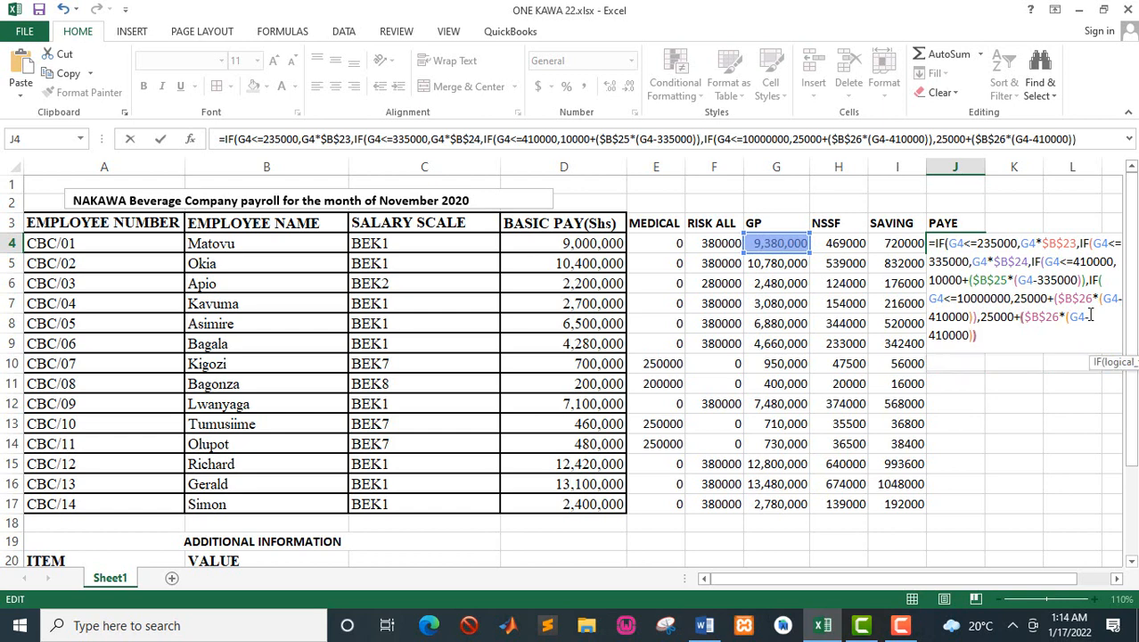
{"action": "type", "text": "+"}
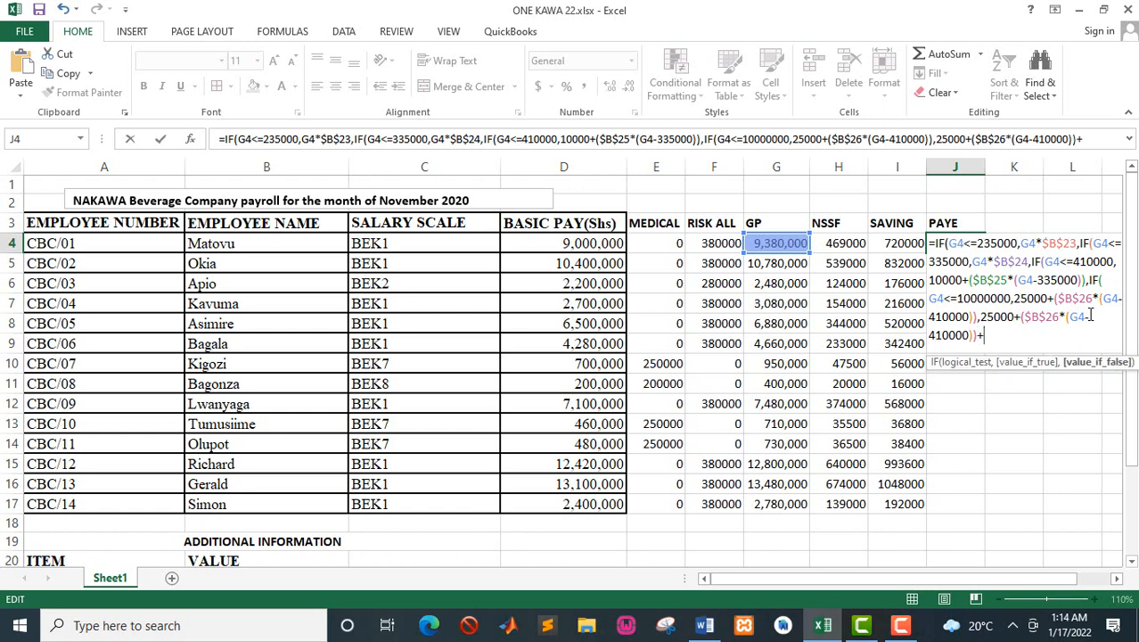
Step: Check the additional 10% charge in the Word manual and append +($B$24 to Excel's J4 formula
{"action": "key", "text": "alt+Tab"}
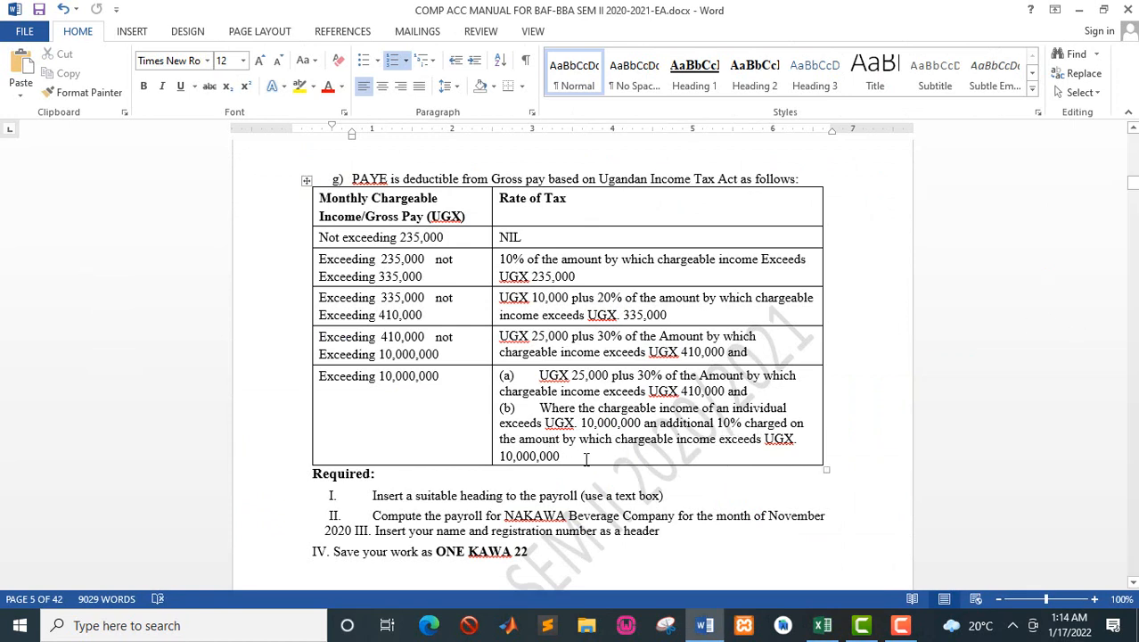
{"action": "key", "text": "alt+Tab"}
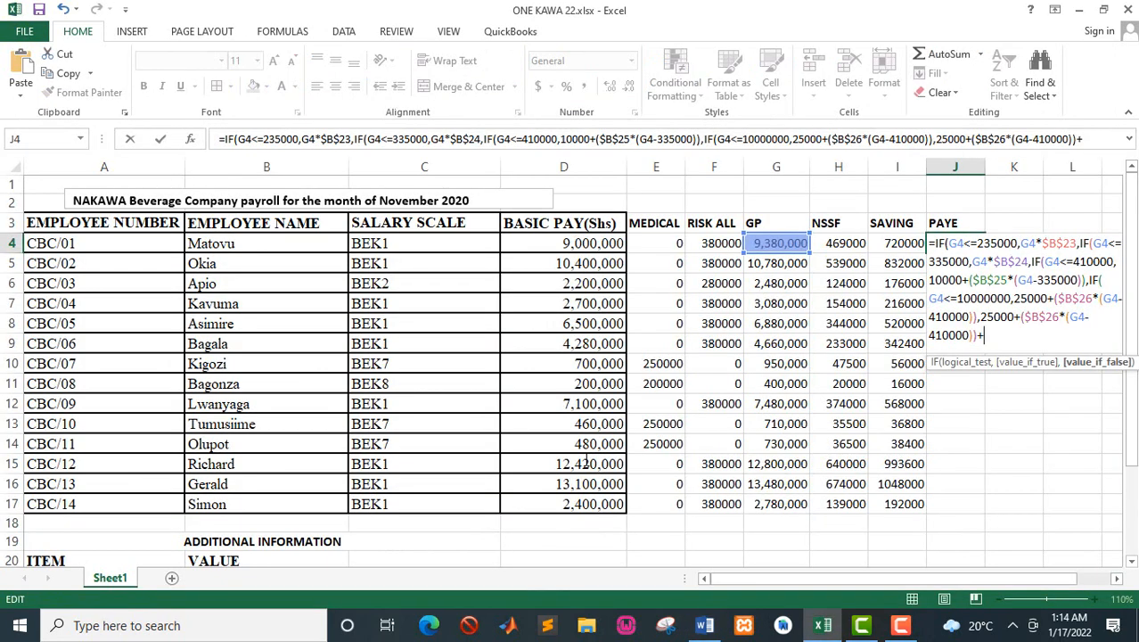
{"action": "type", "text": "("}
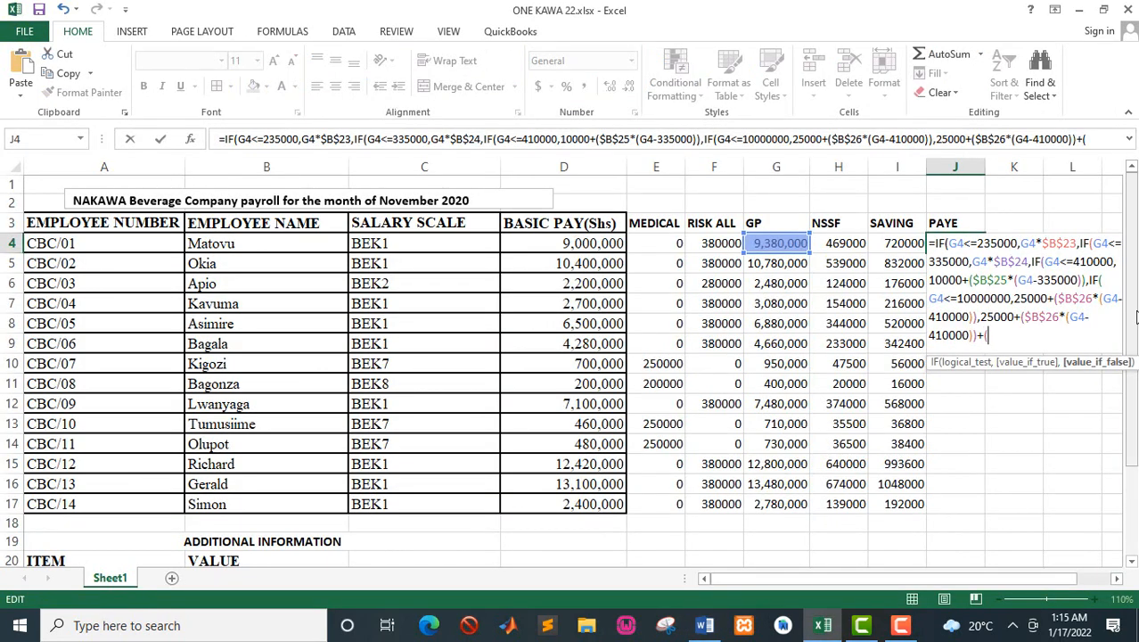
{"action": "left_click_drag", "start_coordinate": [1136, 318], "coordinate": [1134, 337]}
{"action": "left_click", "coordinate": [323, 515]}
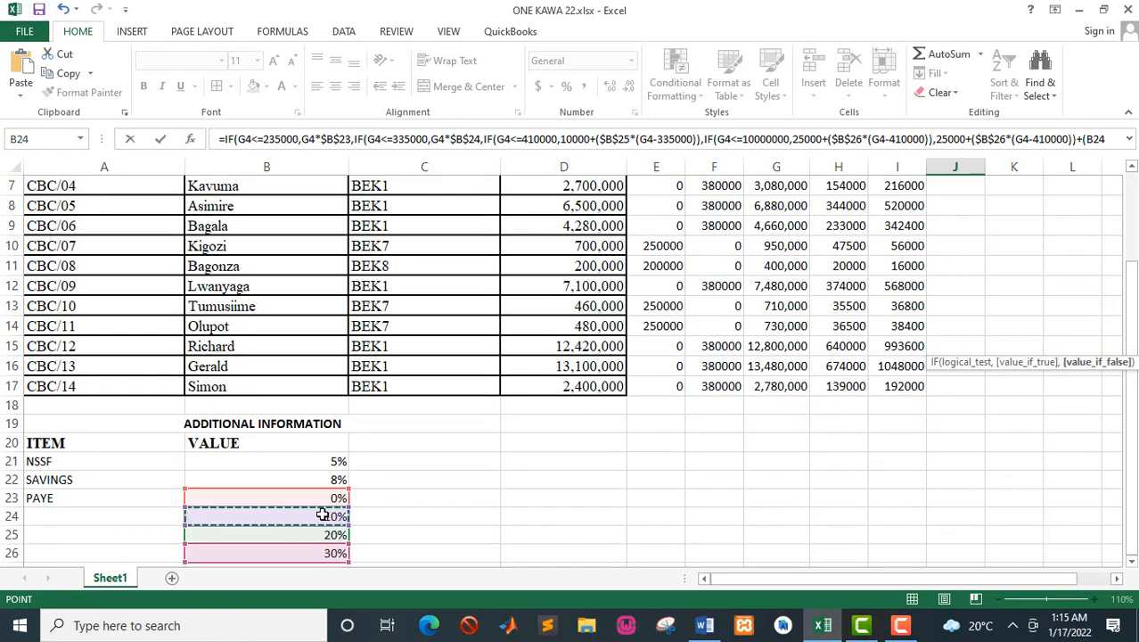
{"action": "scroll", "coordinate": [323, 516], "scroll_direction": "up", "scroll_amount": 1}
{"action": "scroll", "coordinate": [323, 516], "scroll_direction": "up", "scroll_amount": 1}
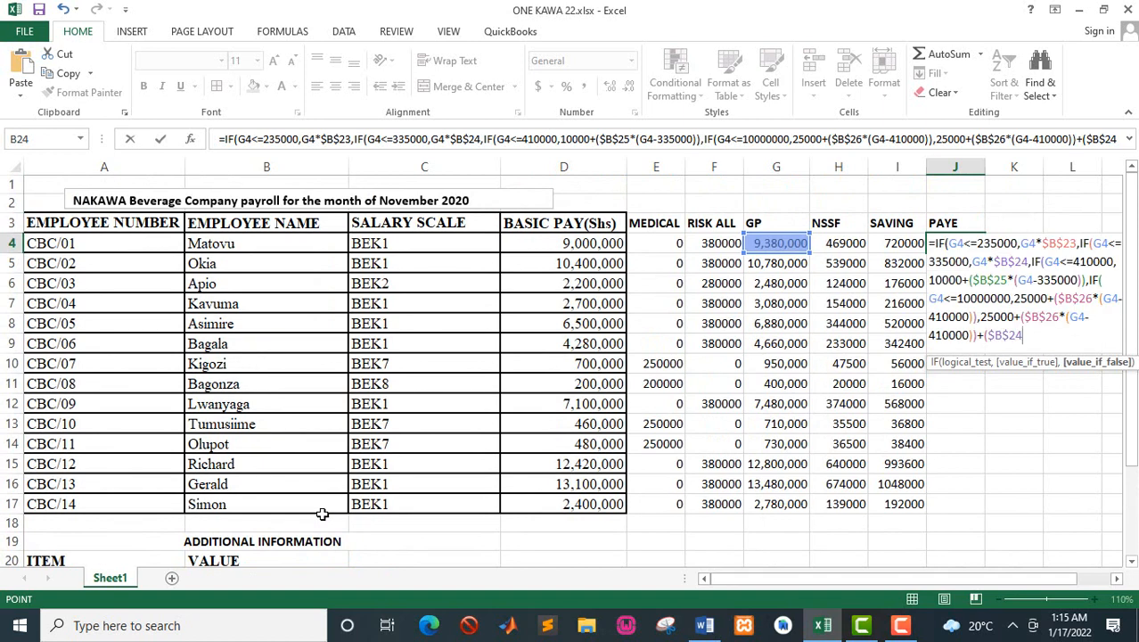
Step: Multiply the additional 10% rate by gross pay above the top band's limit by adding *(G4-10000000 to the J4 formula
{"action": "type", "text": "*"}
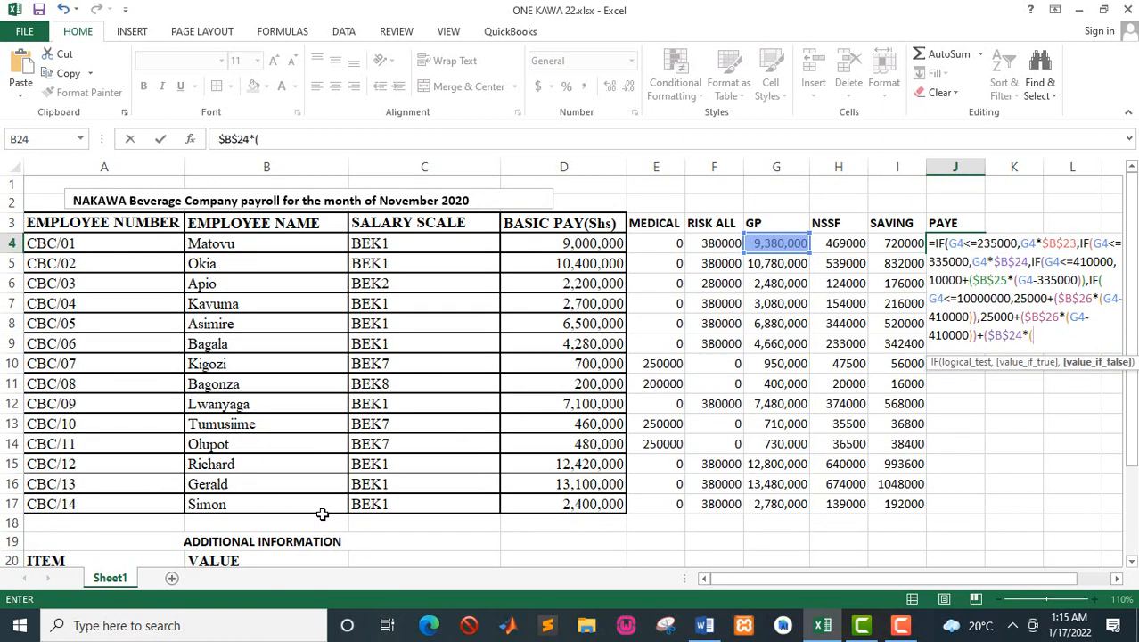
{"action": "left_click", "coordinate": [769, 246]}
{"action": "type", "text": "-"}
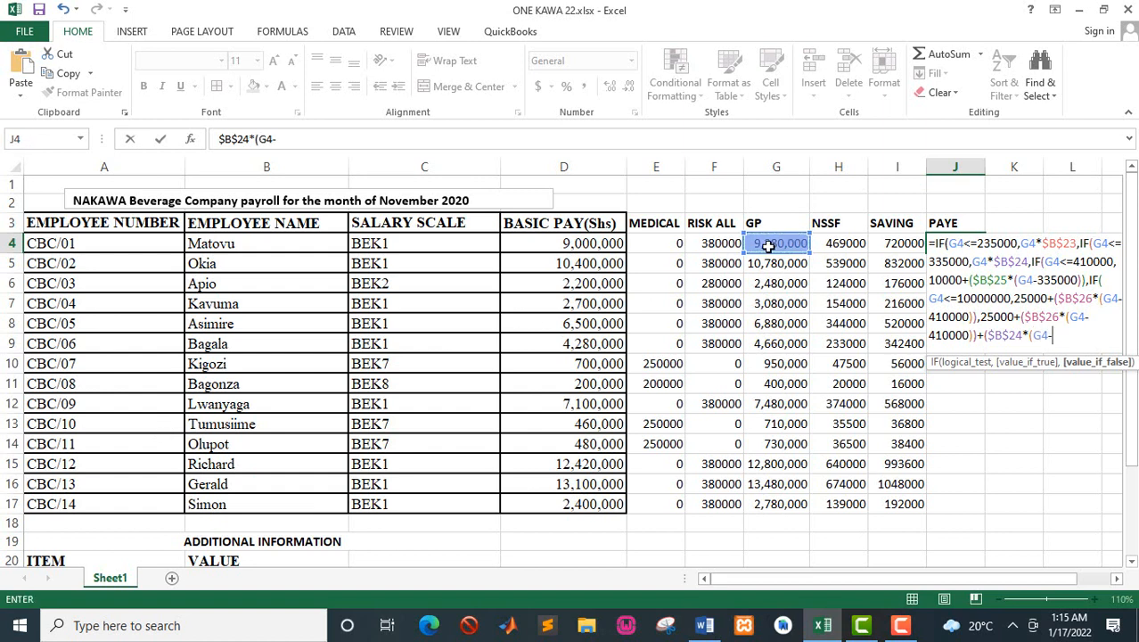
{"action": "type", "text": "10000000"}
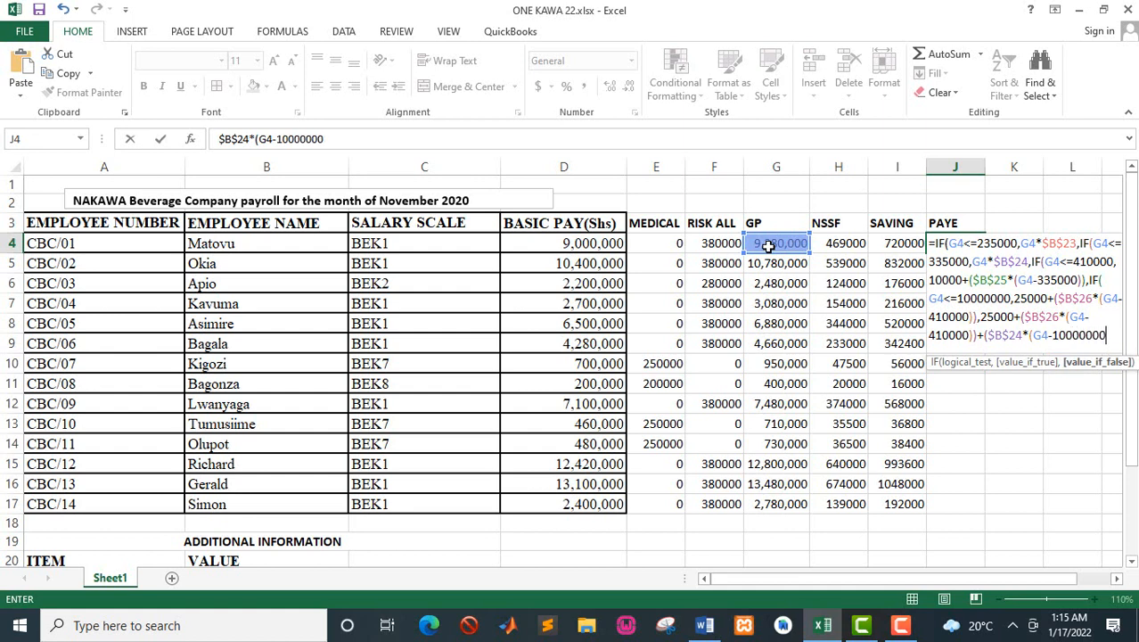
{"action": "type", "text": "))"}
{"action": "type", "text": ")))"}
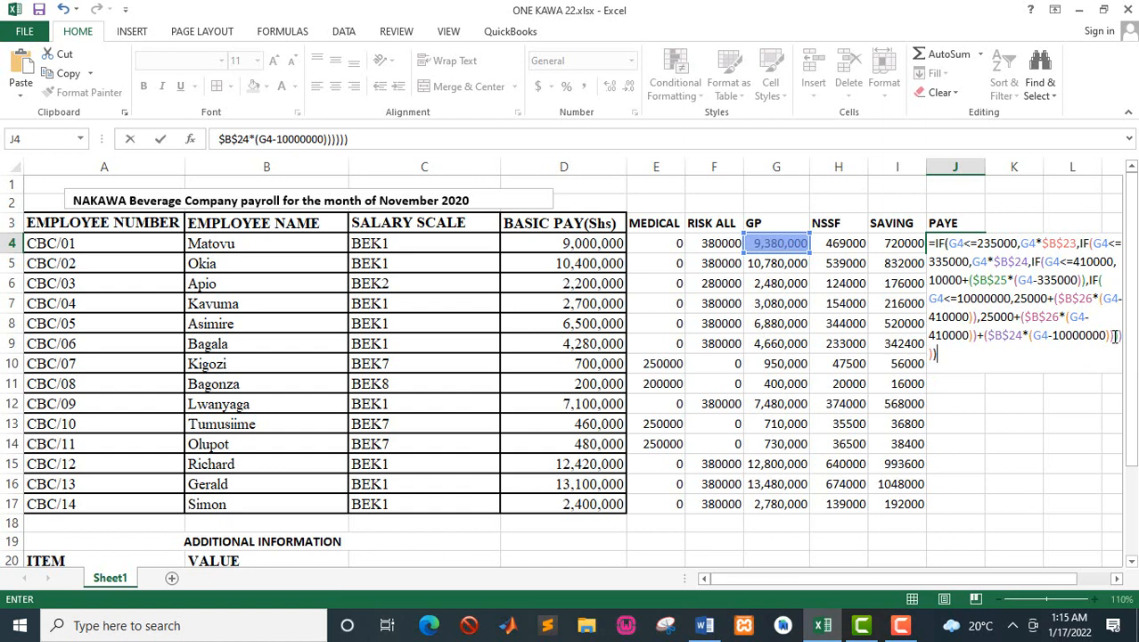
Step: Finish the J4 formula with six closing brackets and copy the PAYE formula down to J17
{"action": "key", "text": "Return"}
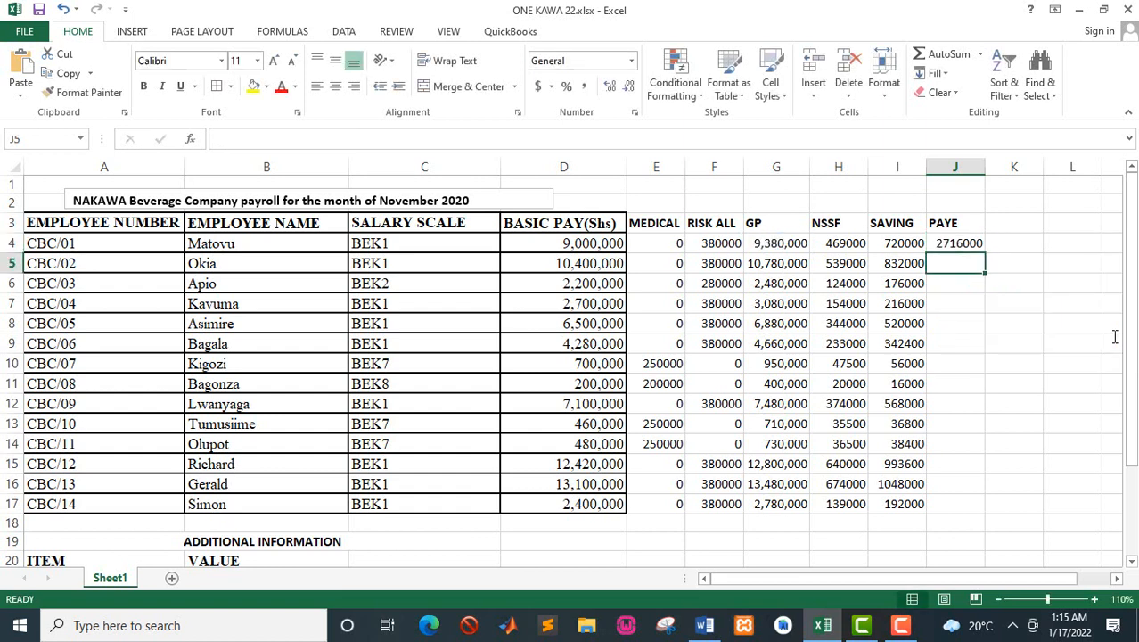
{"action": "left_click", "coordinate": [958, 243]}
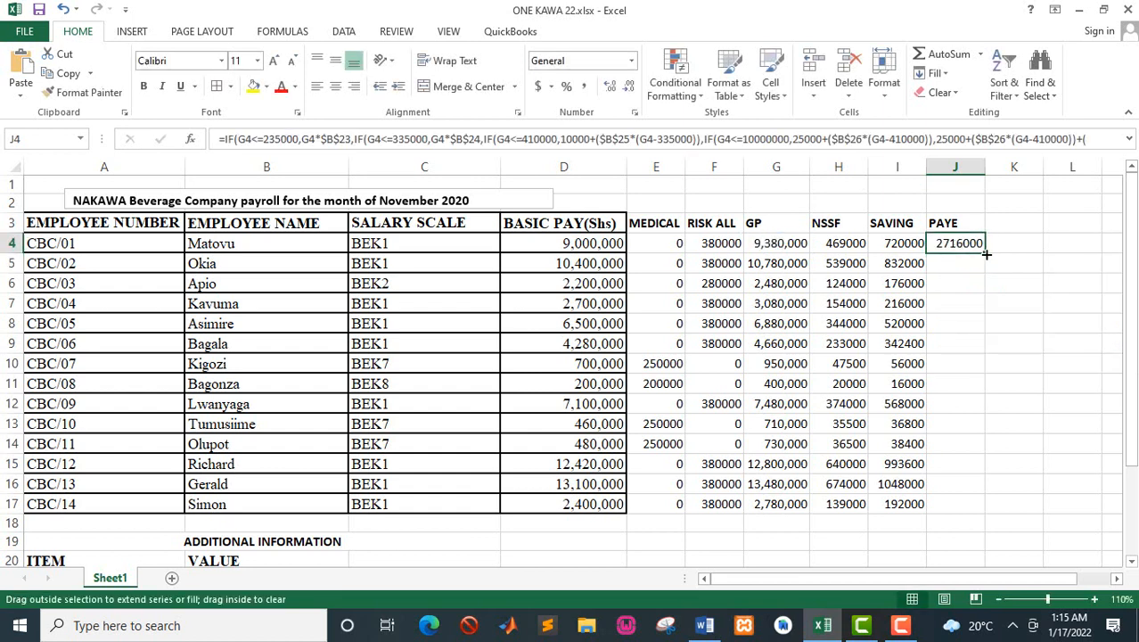
{"action": "double_click", "coordinate": [986, 254]}
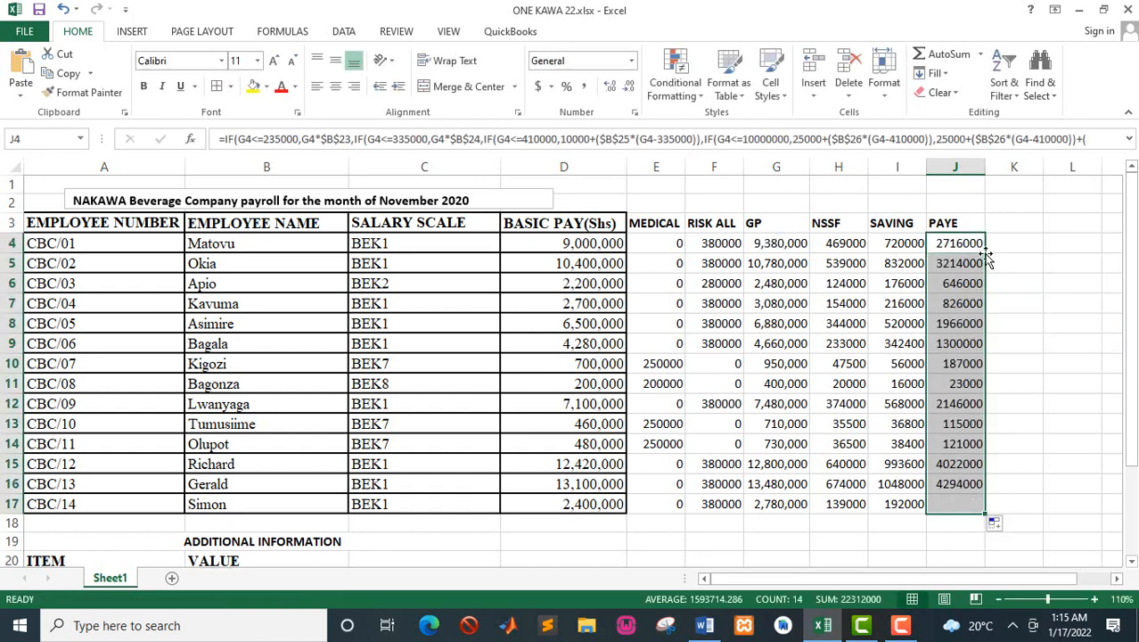
Step: Add the column heading NET in K3, beside the PAYE heading
{"action": "left_click", "coordinate": [951, 222]}
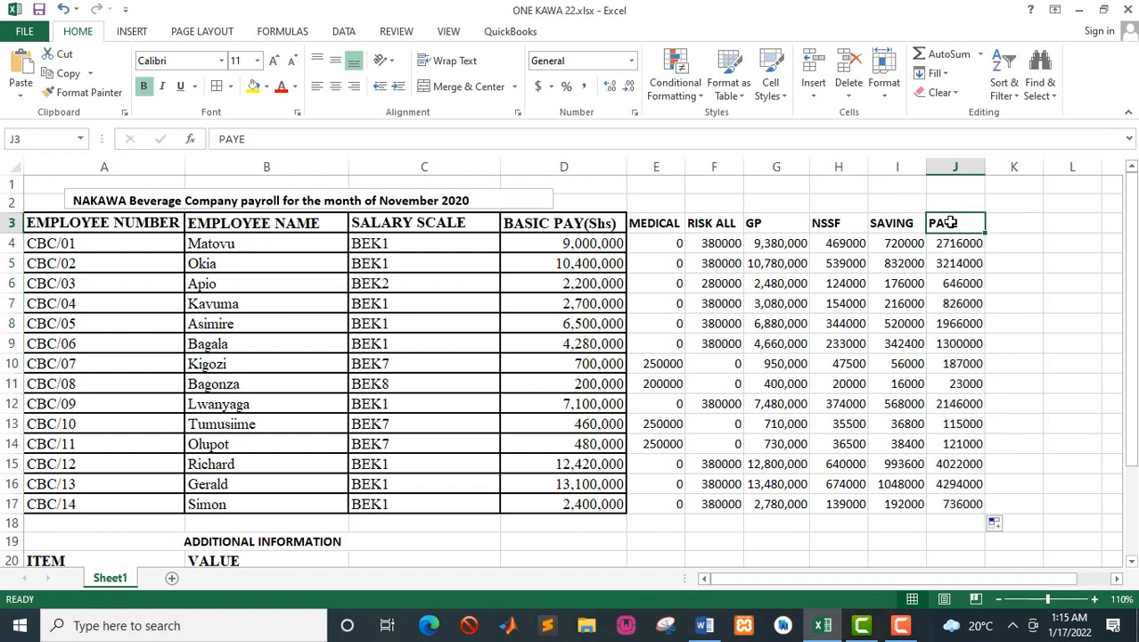
{"action": "key", "text": "Right"}
{"action": "type", "text": "NET"}
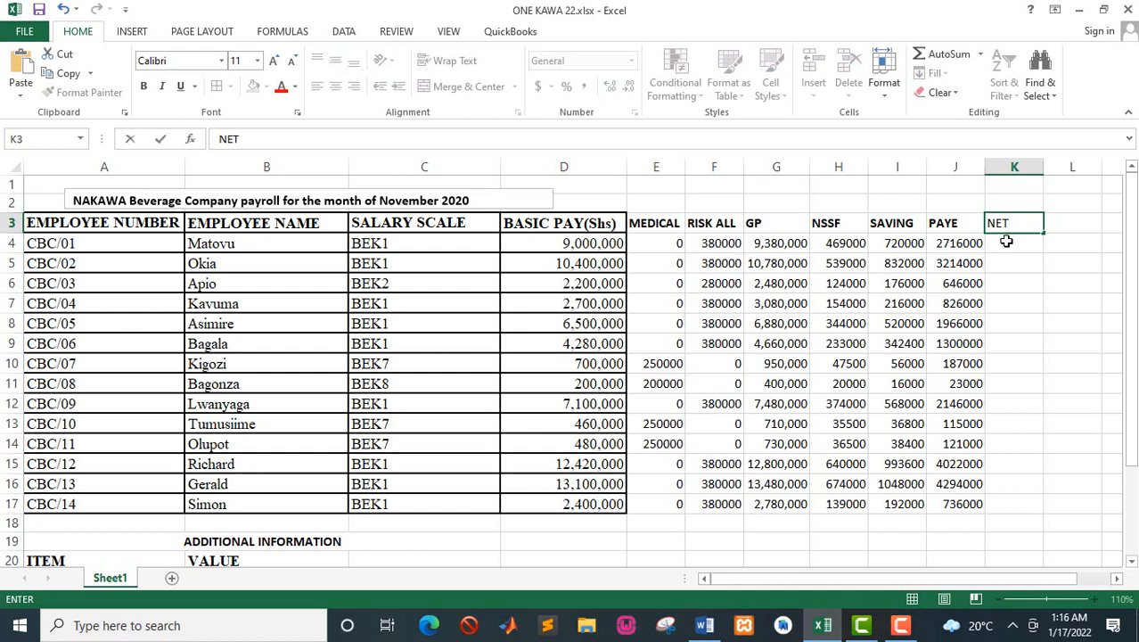
Step: Calculate net pay in K4 with =G4-SUM(H4:J4) and copy the formula down to K17
{"action": "left_click", "coordinate": [1007, 241]}
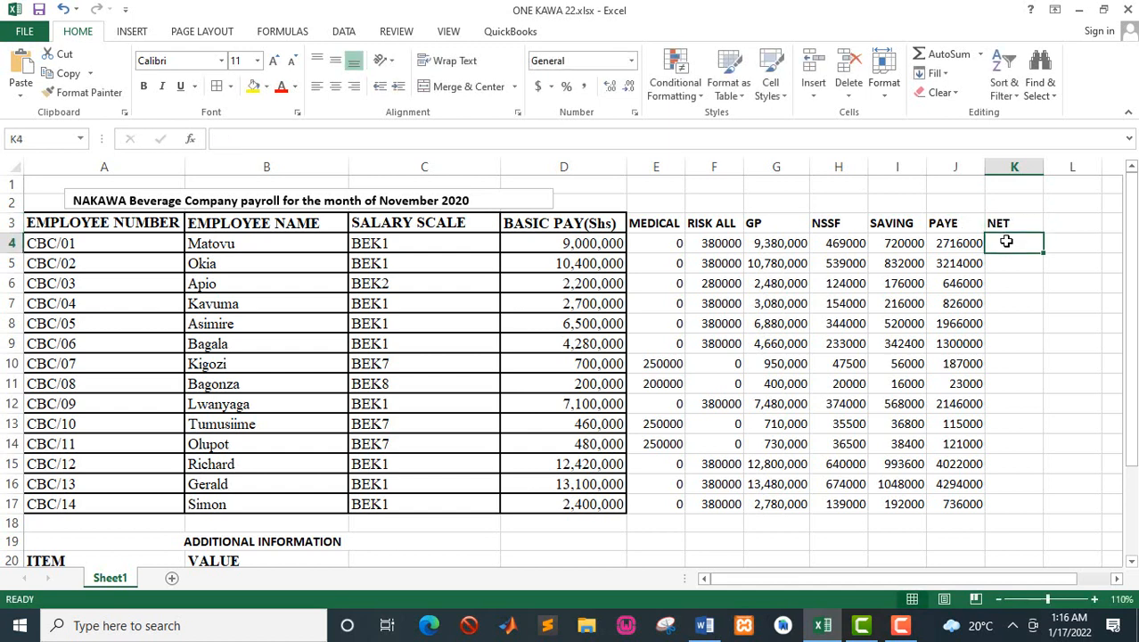
{"action": "type", "text": "="}
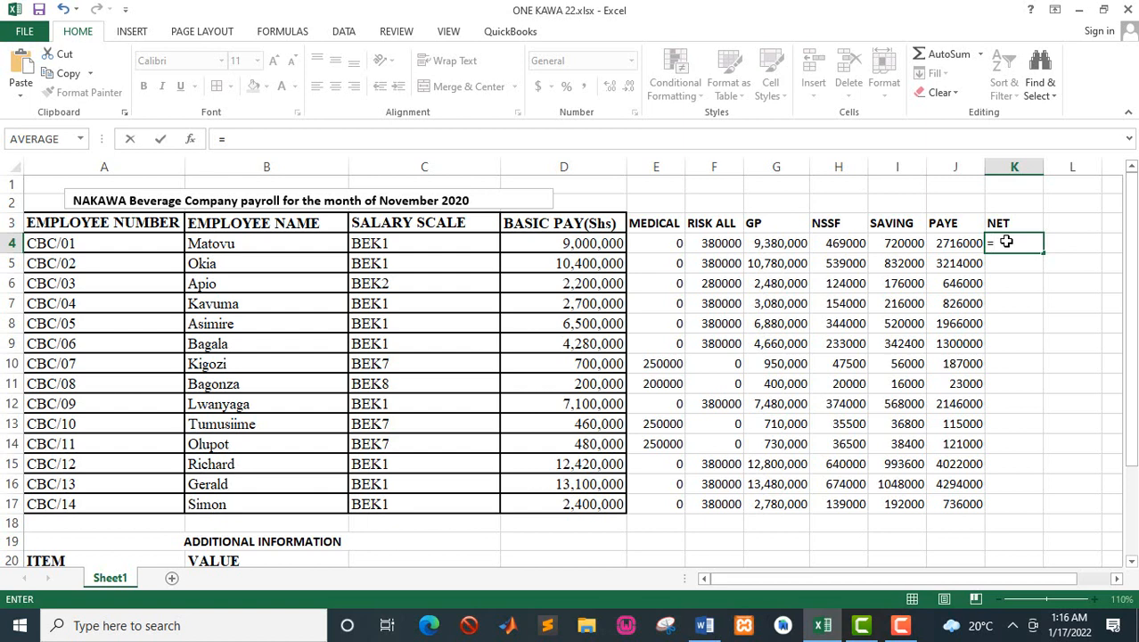
{"action": "left_click", "coordinate": [782, 247]}
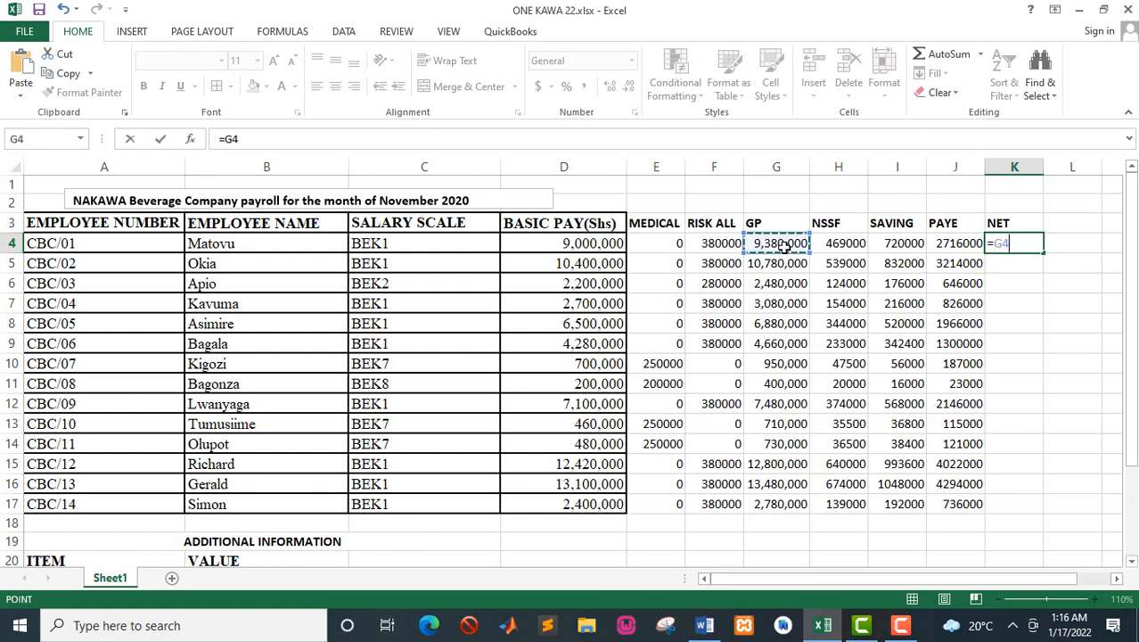
{"action": "type", "text": "-SUM("}
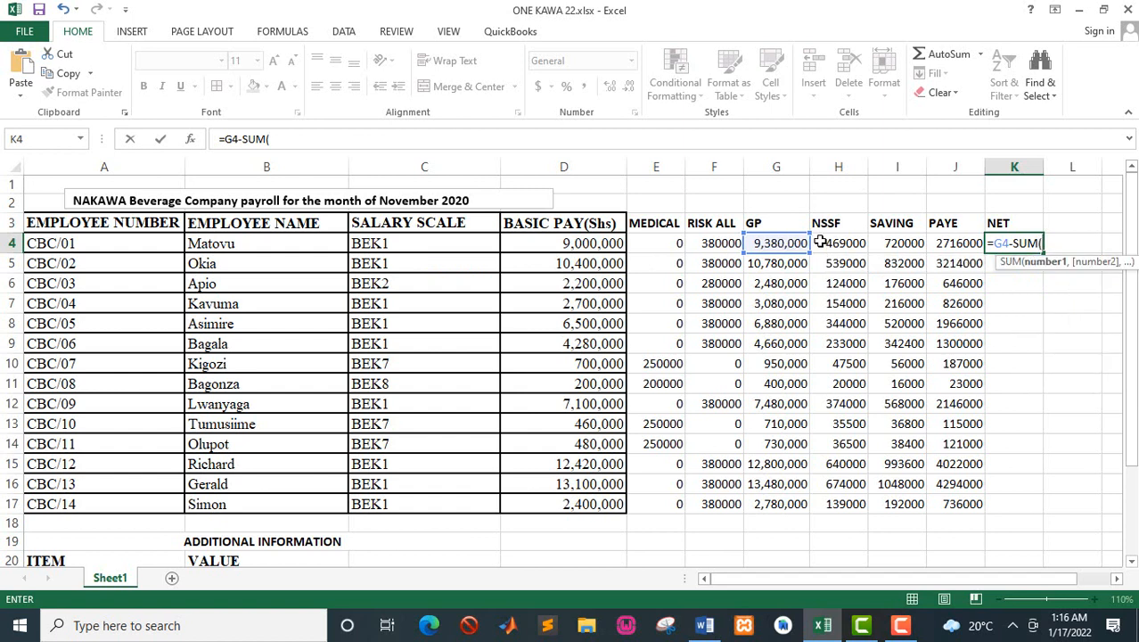
{"action": "left_click_drag", "start_coordinate": [819, 243], "coordinate": [941, 245]}
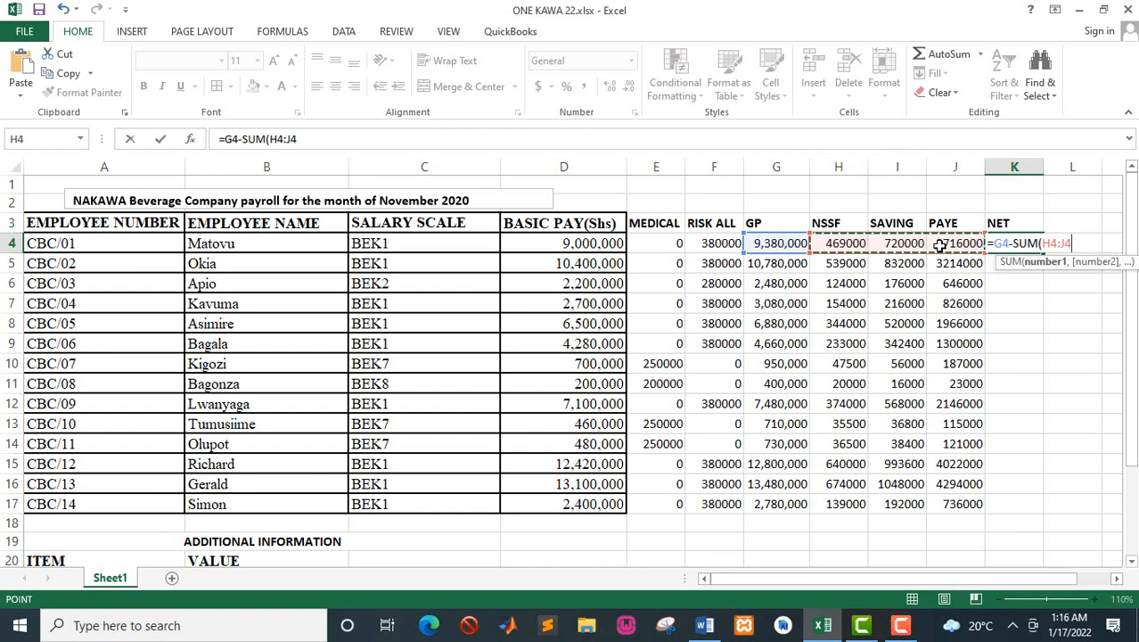
{"action": "key", "text": "Return"}
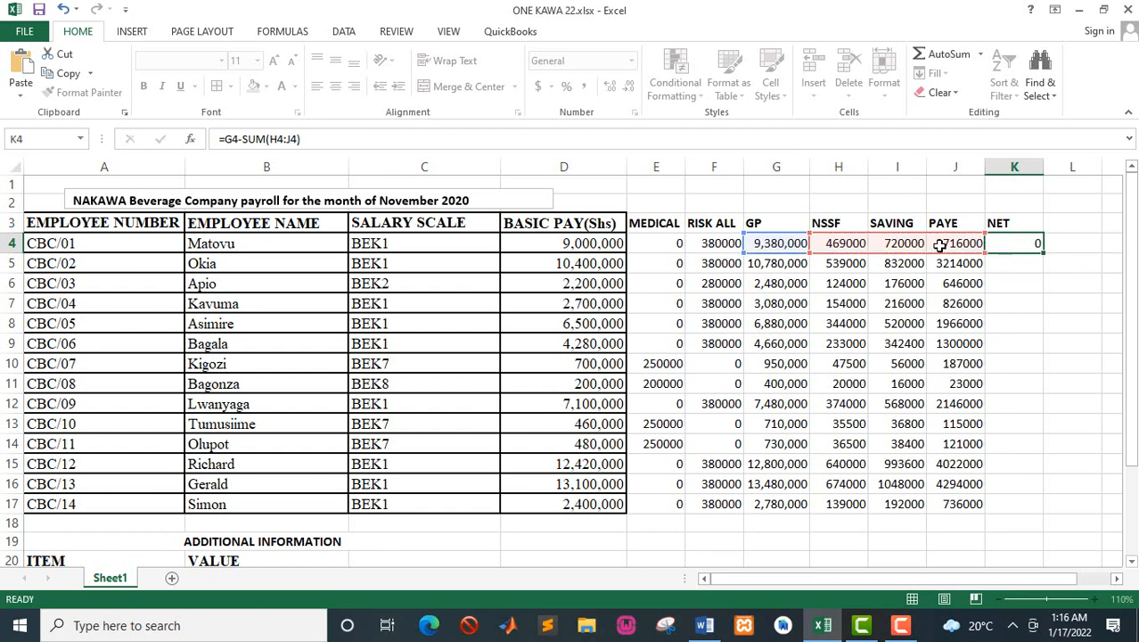
{"action": "left_click", "coordinate": [1023, 242]}
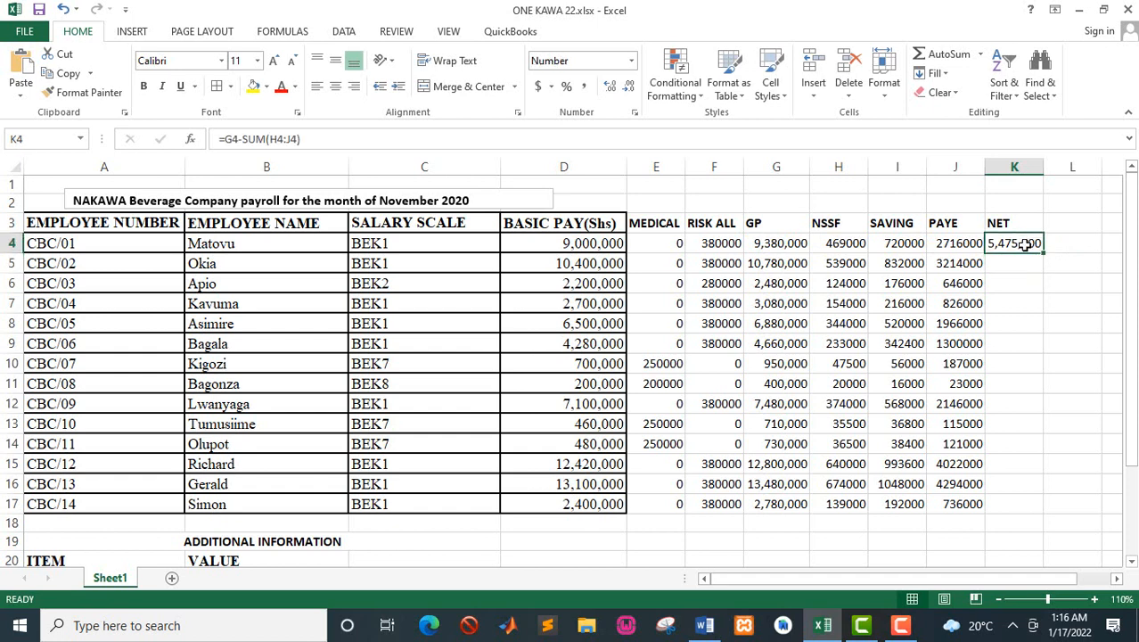
{"action": "double_click", "coordinate": [1042, 254]}
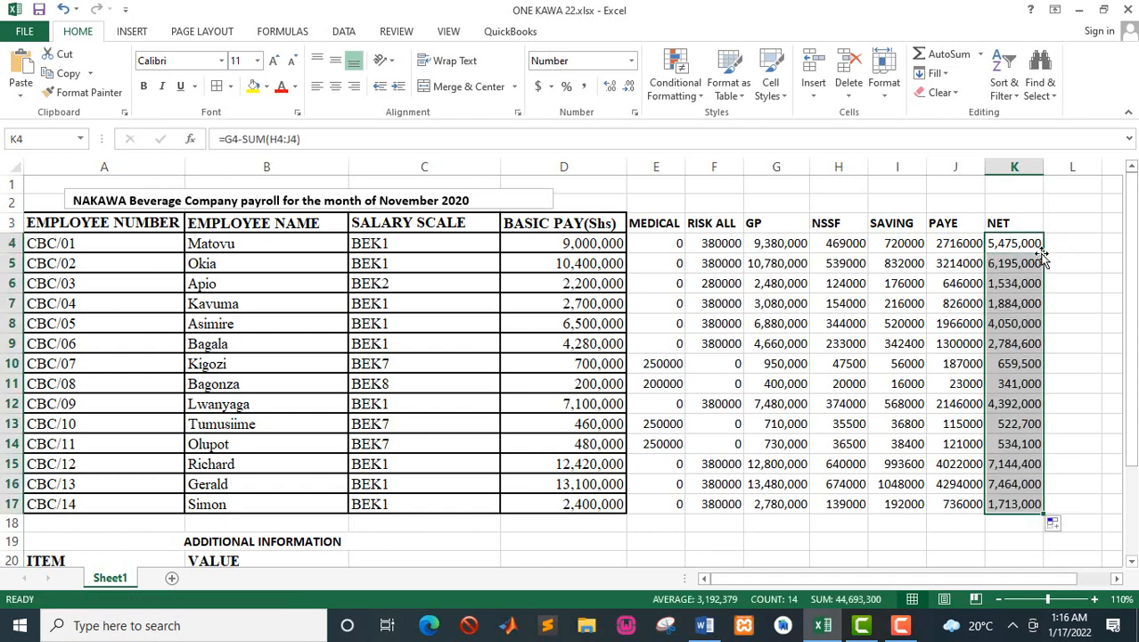
Step: Apply All Borders to the payroll range D3:K17, from the basic pay column through the net pay column
{"action": "left_click_drag", "start_coordinate": [617, 220], "coordinate": [1017, 506]}
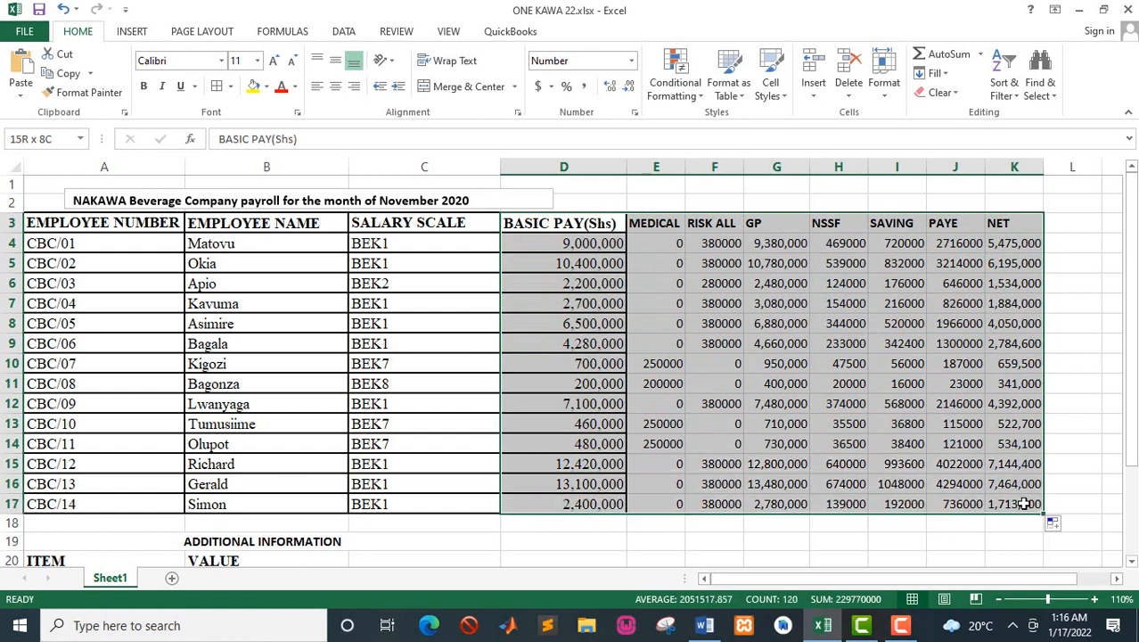
{"action": "left_click", "coordinate": [230, 87]}
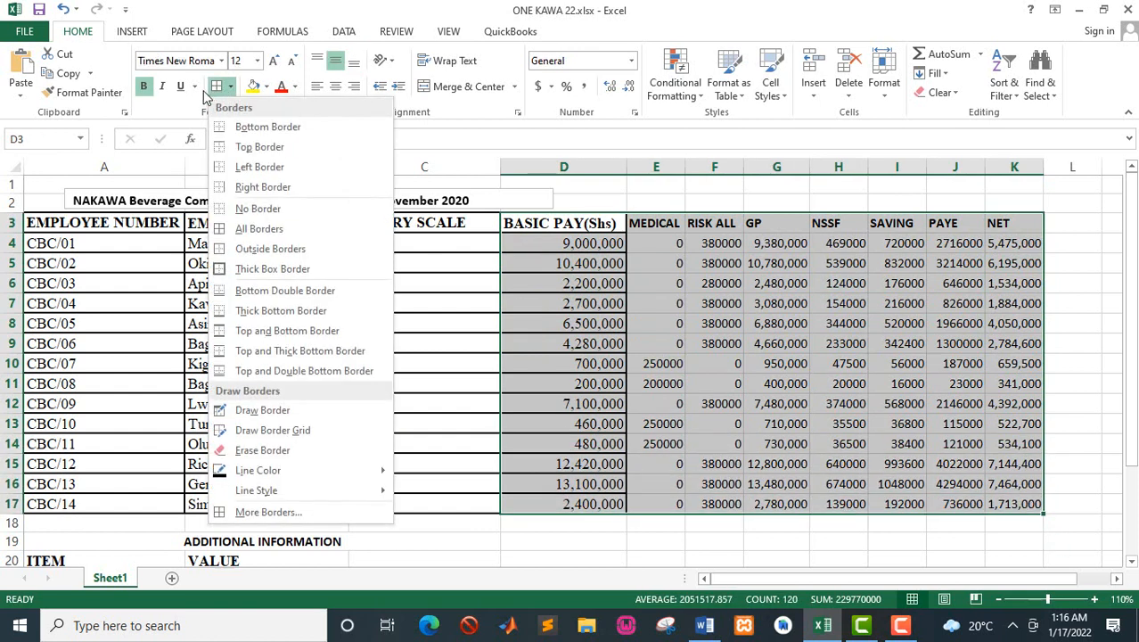
{"action": "left_click", "coordinate": [262, 230]}
{"action": "left_click", "coordinate": [761, 326]}
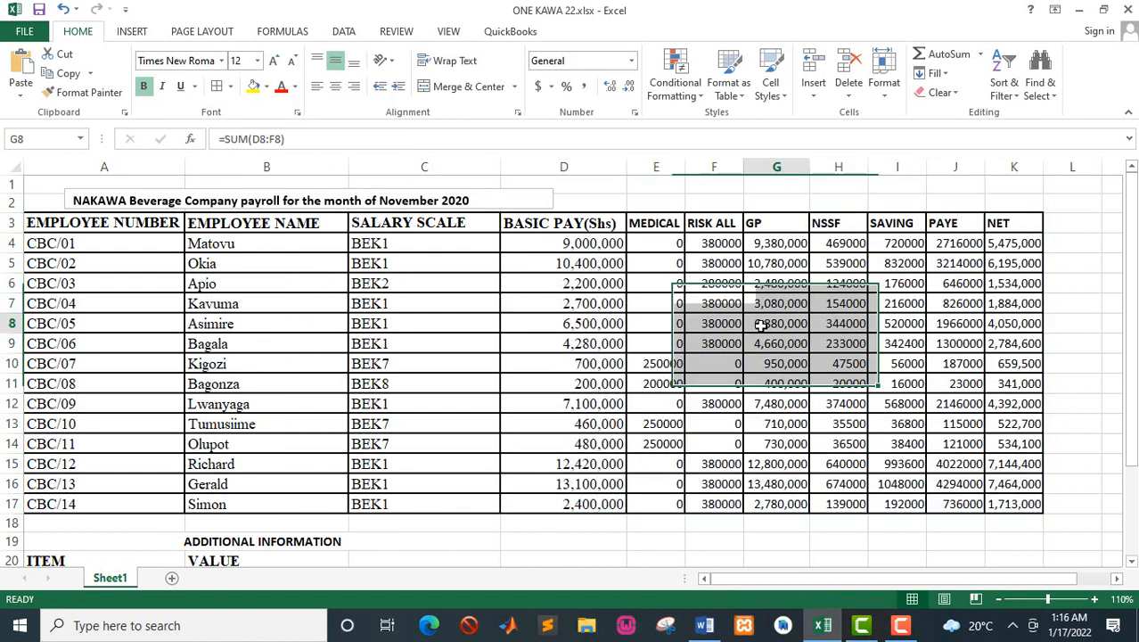